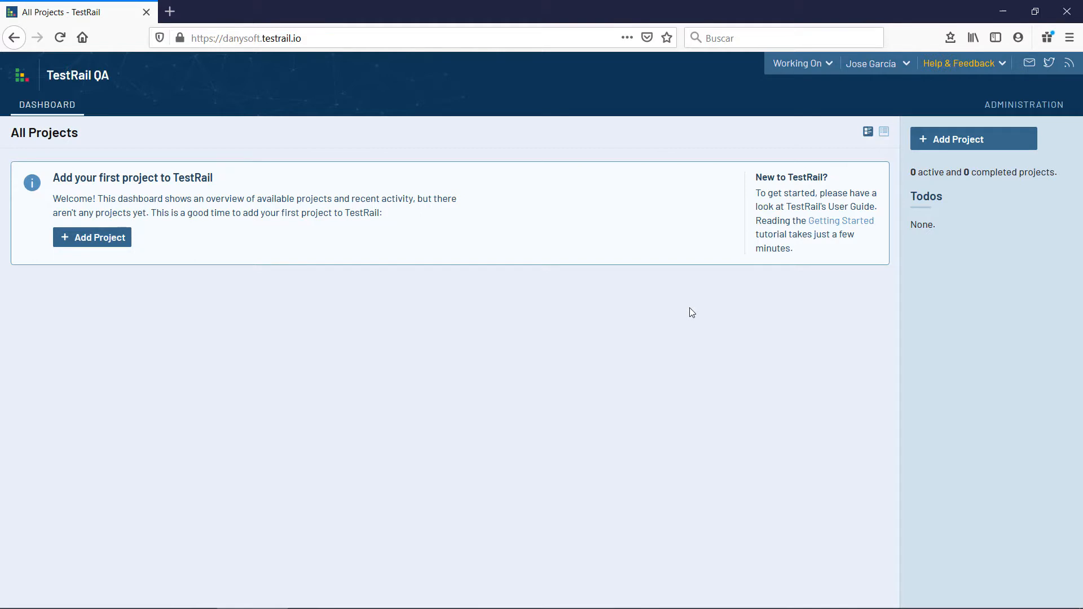
# Start a new project from the All Projects dashboard with Add Project.
pyautogui.click(79, 248)
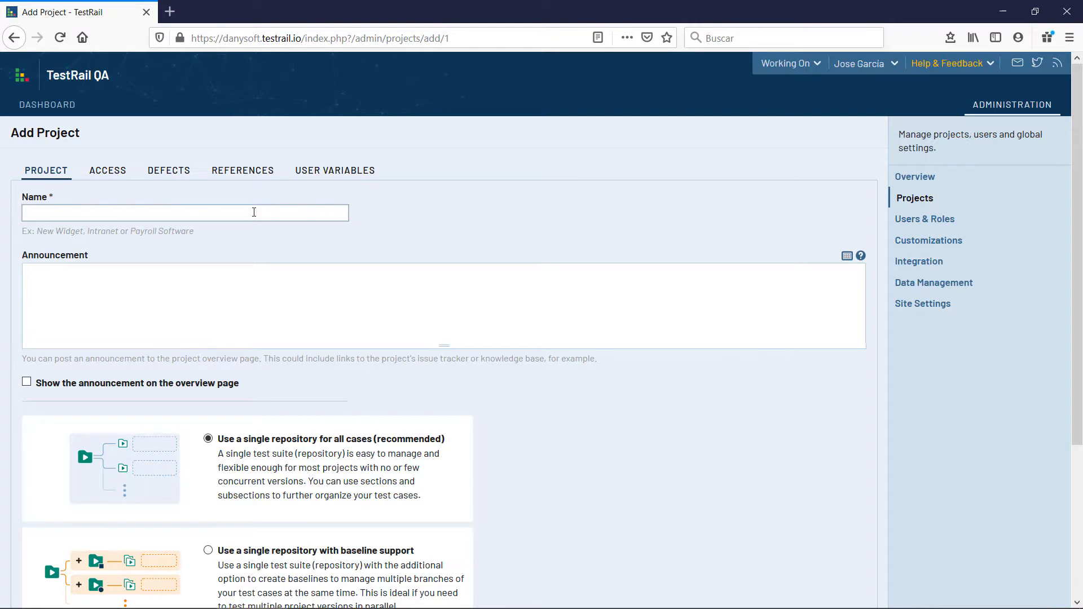
# Name the project AppEjemplo01 using the autocomplete suggestion, leaving the announcement empty.
pyautogui.write('Ejempl')
pyautogui.press('BackSpace')
pyautogui.press('BackSpace')
pyautogui.press('BackSpace')
pyautogui.press('BackSpace')
pyautogui.press('BackSpace')
pyautogui.press('BackSpace')
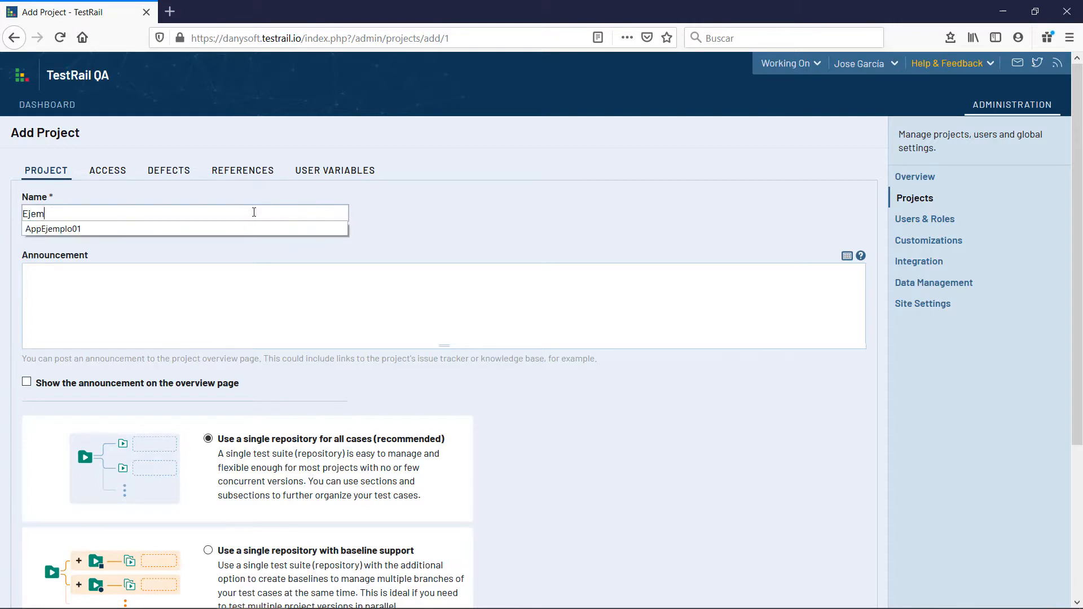
pyautogui.write('App')
pyautogui.press('Down')
pyautogui.press('Return')
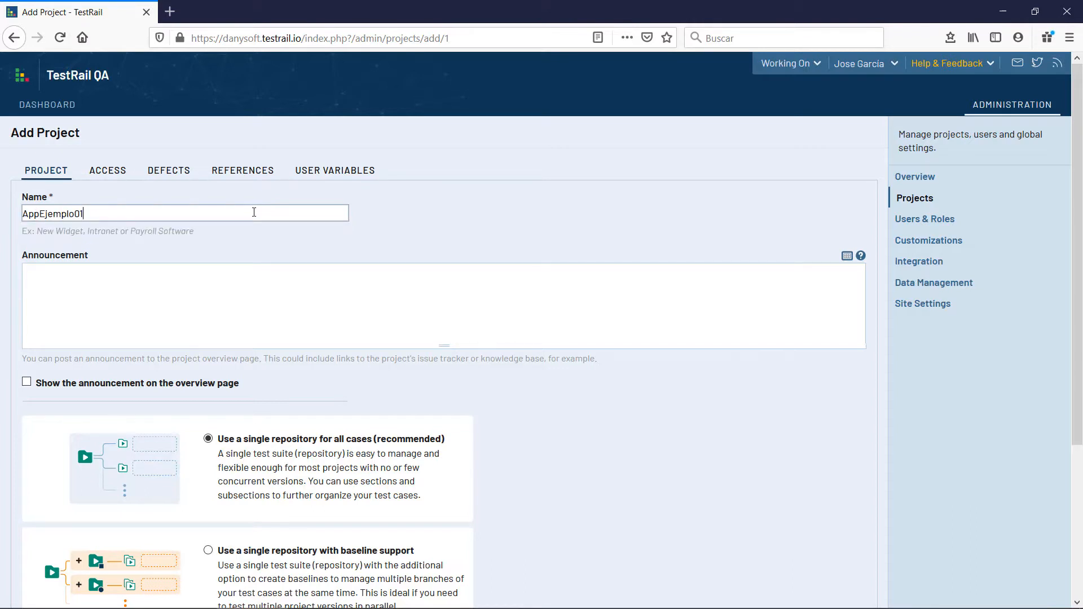
pyautogui.click(214, 288)
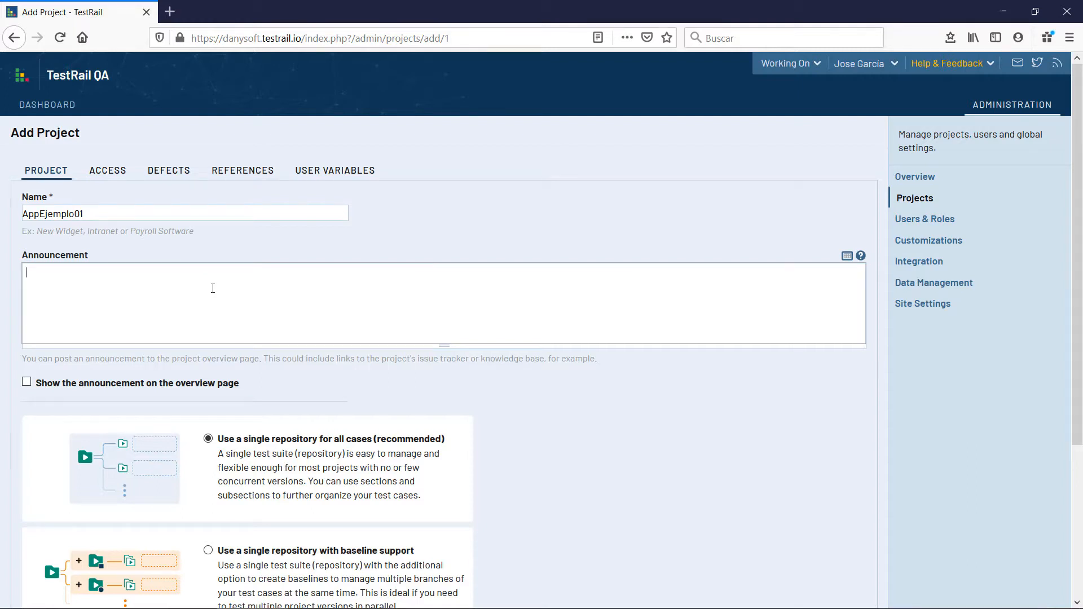
pyautogui.scroll(-2, 170, 359)
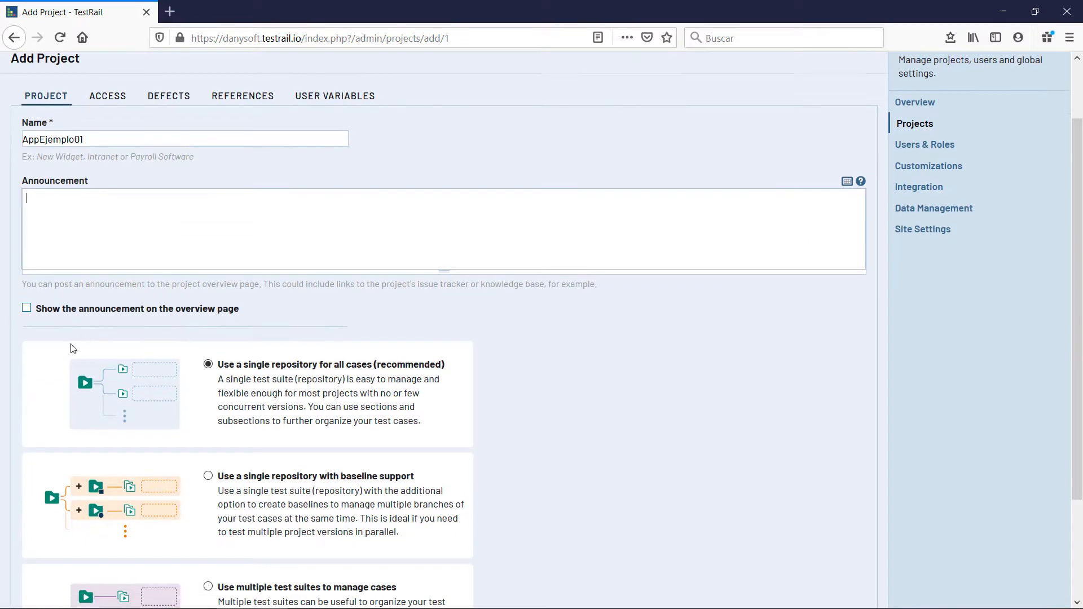
pyautogui.click(40, 219)
pyautogui.scroll(-3, 406, 258)
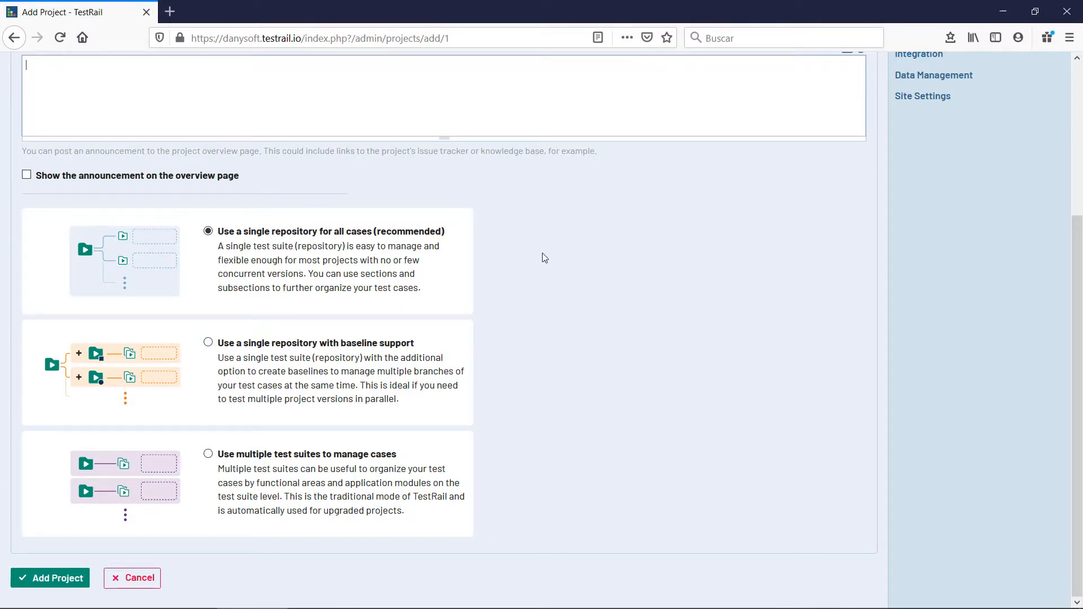
# Save the AppEjemplo01 project and review its new overview page.
pyautogui.click(48, 578)
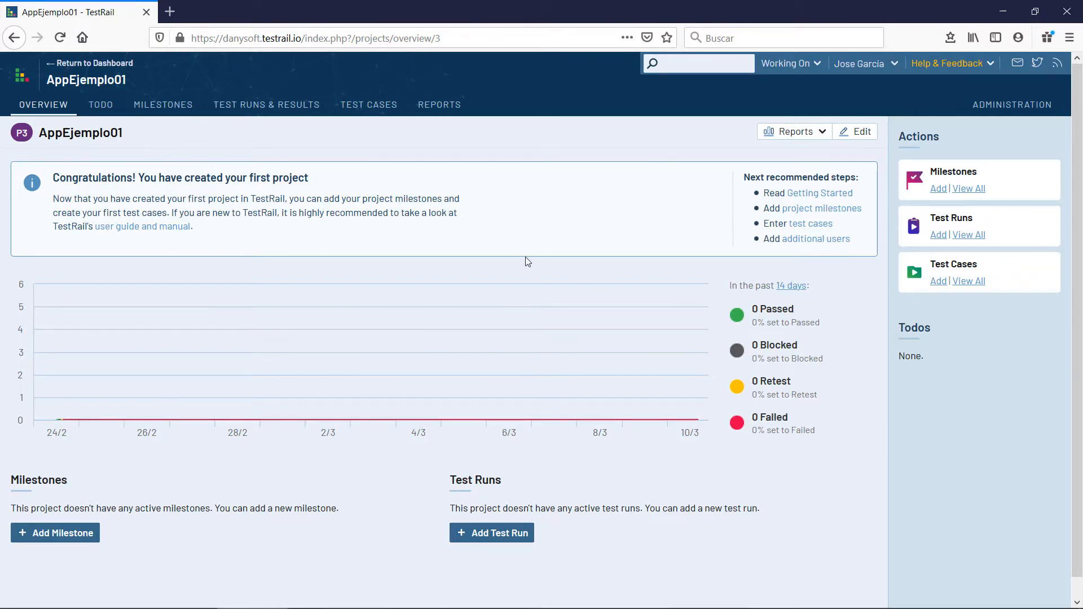
pyautogui.scroll(-1, 558, 355)
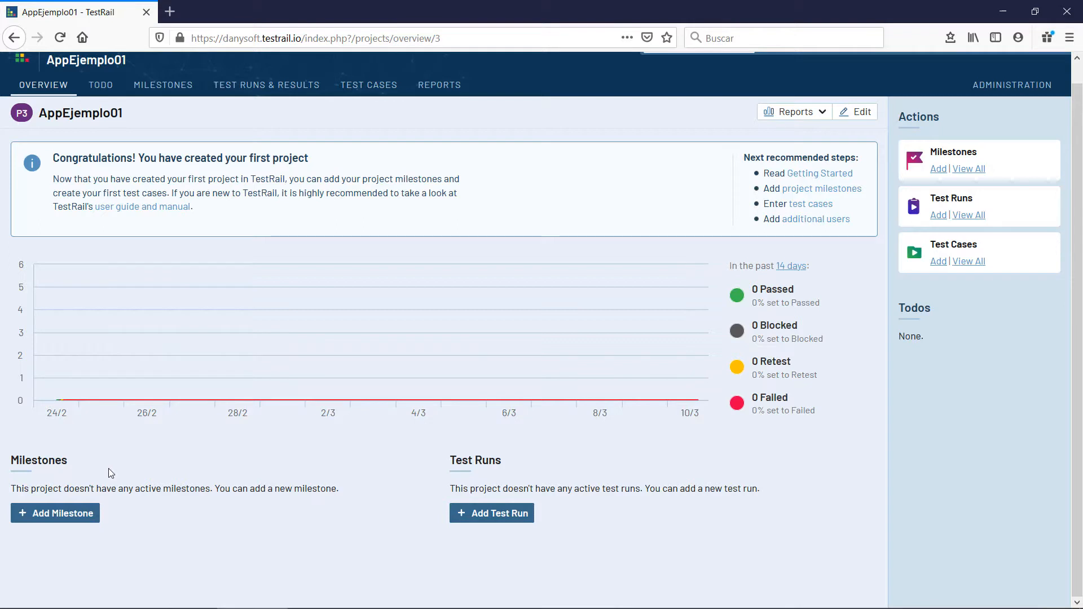
# Add a milestone named 'Sprint 1 Creación del intefaz y funcionalidades de la pantalla de Alta usuarios'.
pyautogui.click(62, 514)
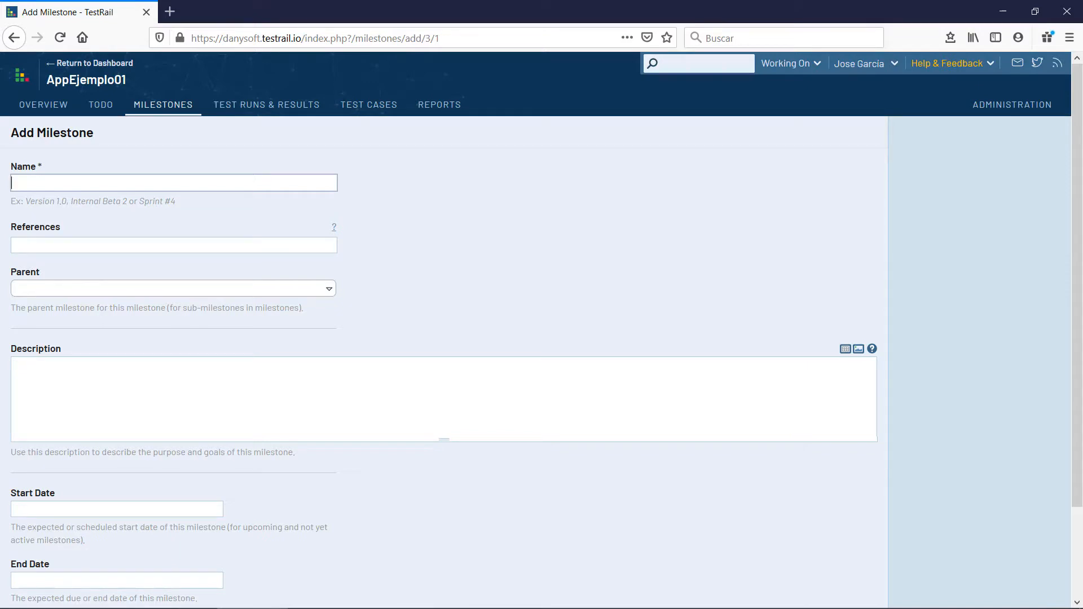
pyautogui.click(109, 183)
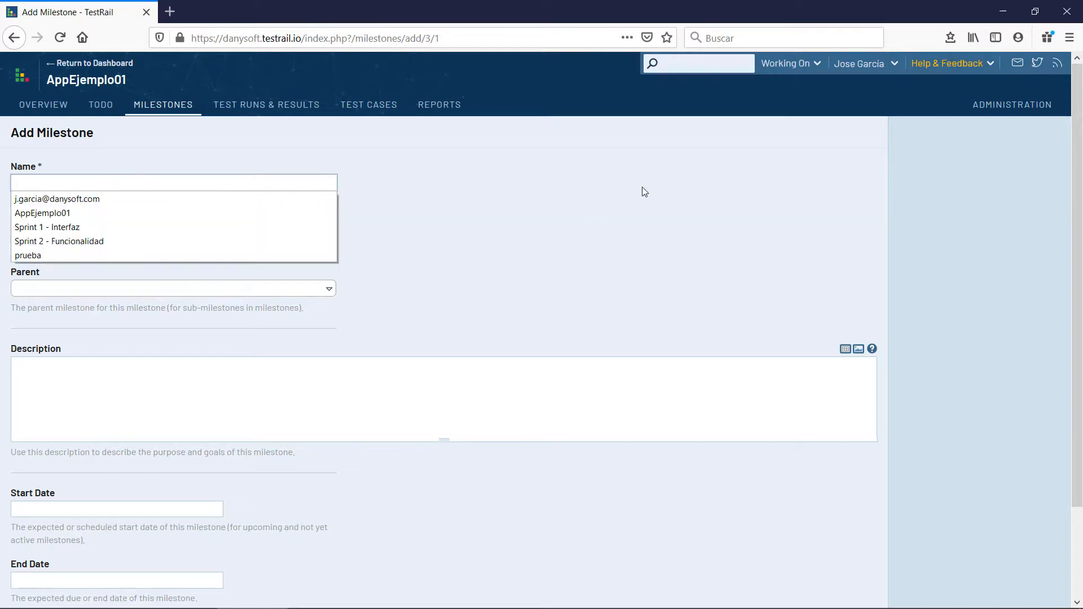
pyautogui.write('sp')
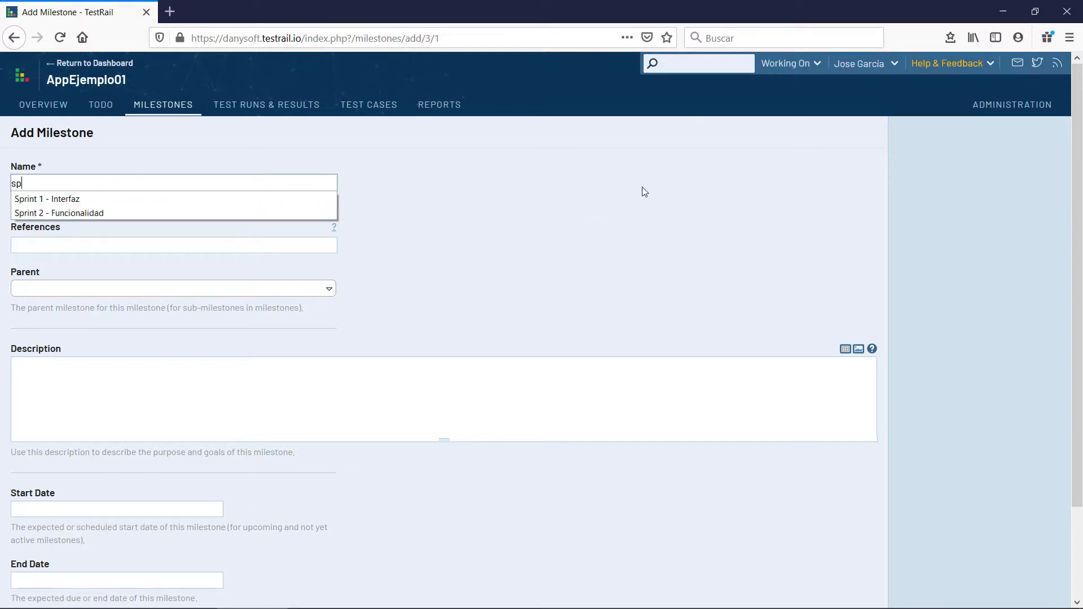
pyautogui.write('ri')
pyautogui.press('BackSpace')
pyautogui.press('BackSpace')
pyautogui.press('BackSpace')
pyautogui.press('BackSpace')
pyautogui.write('Sprint 1')
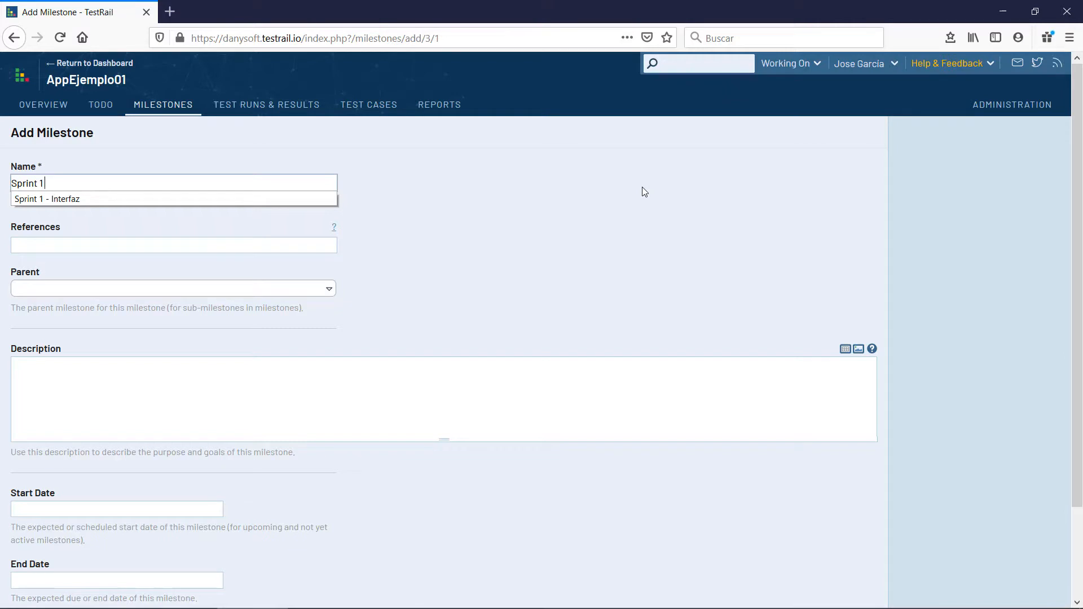
pyautogui.write(' Cr')
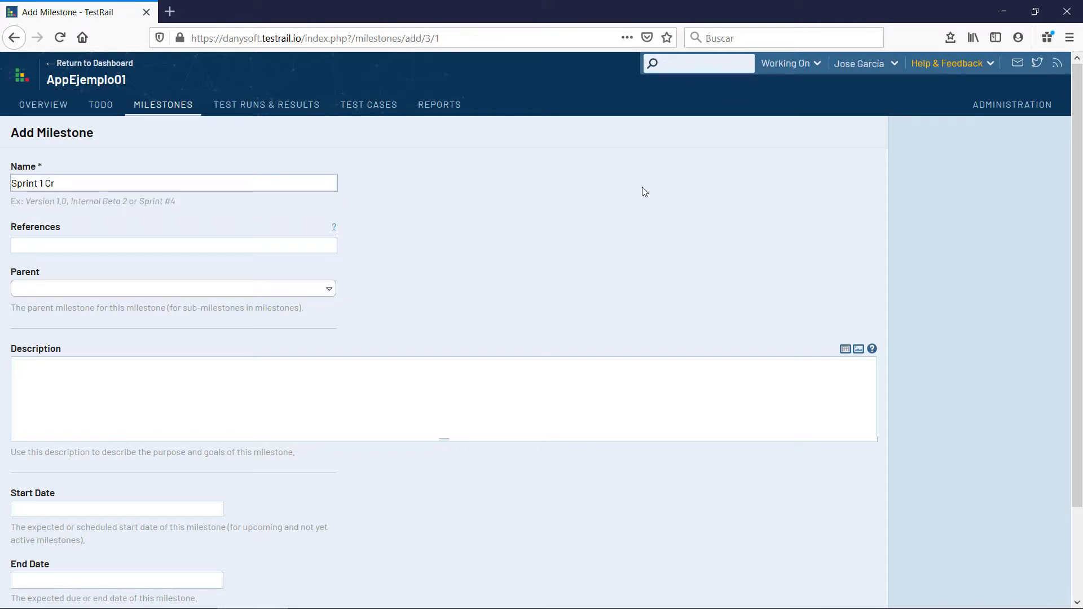
pyautogui.write('eación del intefaz y funcion')
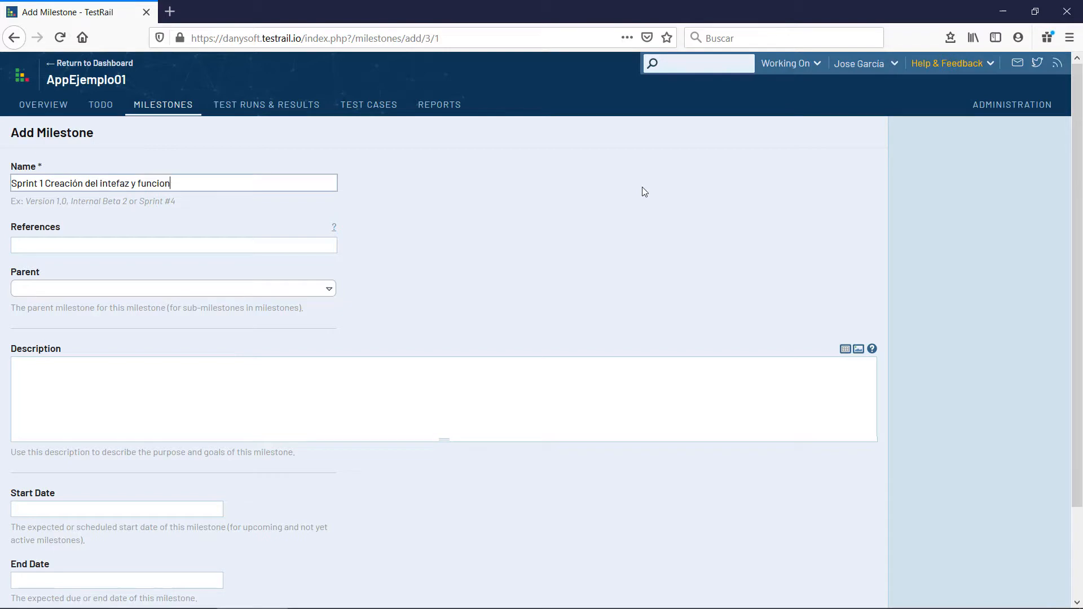
pyautogui.write('alidades de la pantalla de ')
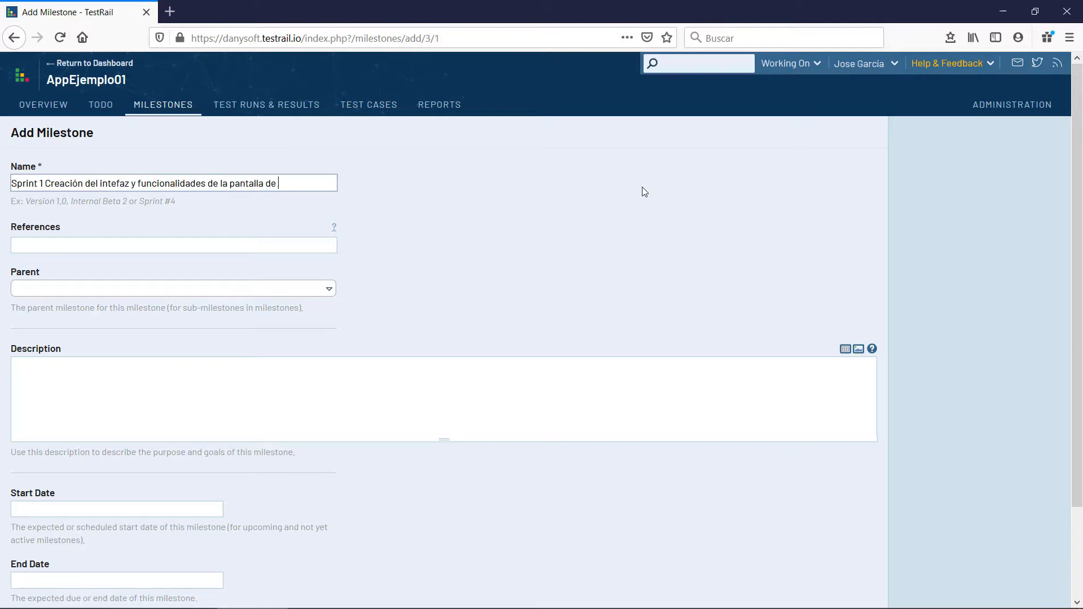
pyautogui.write('Altas')
pyautogui.press('BackSpace')
pyautogui.write('usuarios')
pyautogui.click(319, 244)
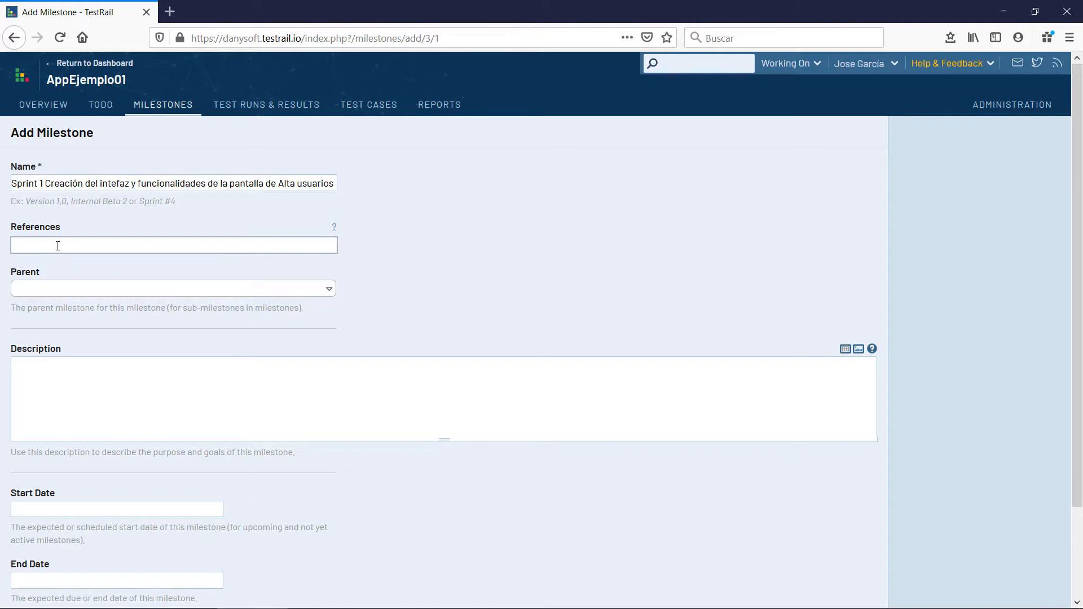
# Check the Parent milestone list, leaving no parent milestone selected.
pyautogui.click(327, 289)
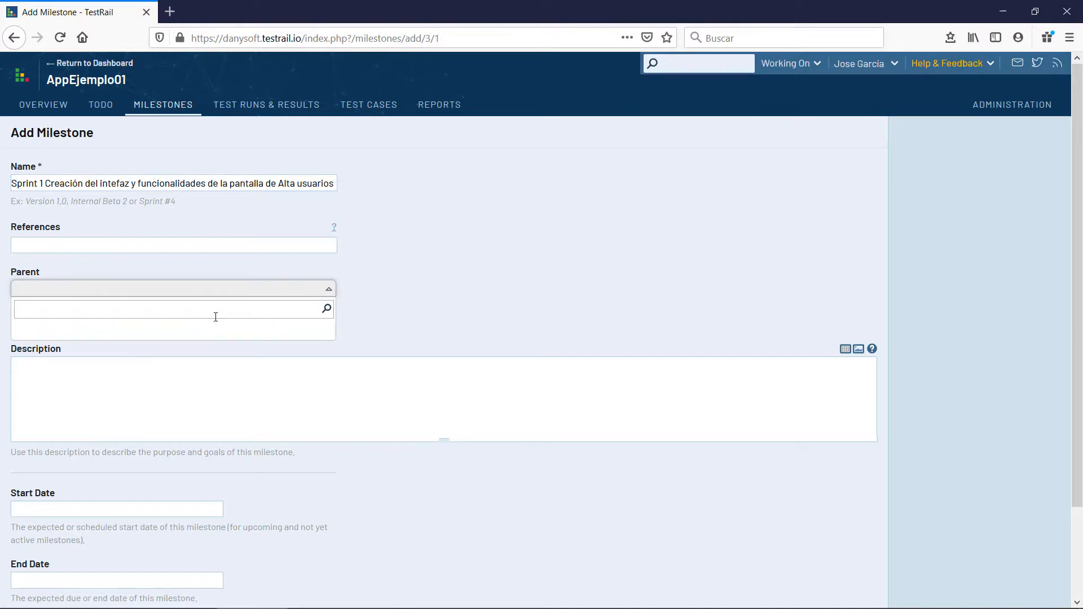
pyautogui.click(386, 303)
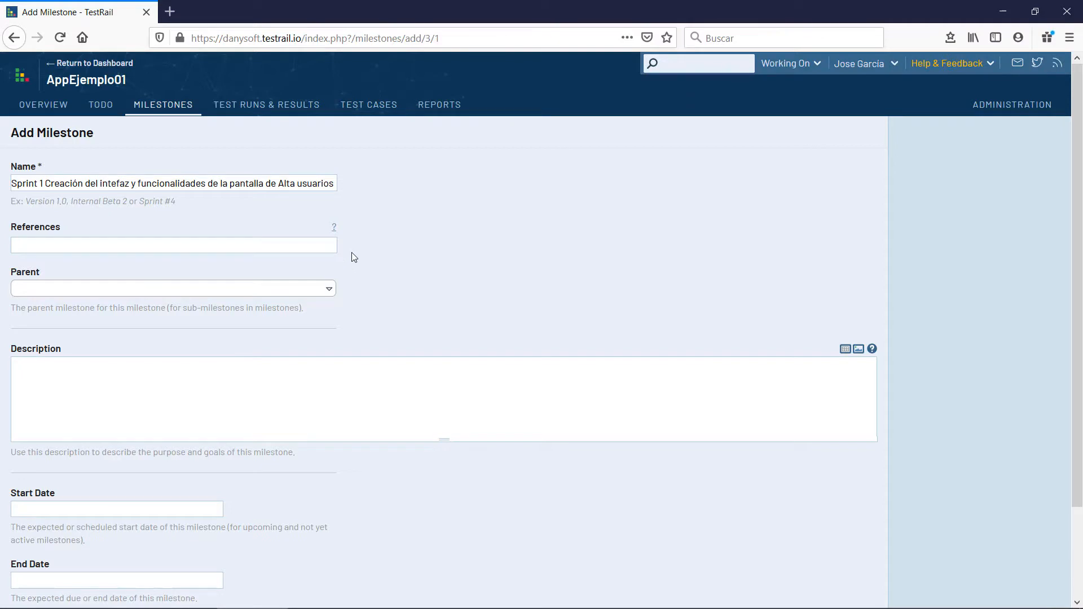
pyautogui.scroll(-3, 266, 357)
pyautogui.click(415, 283)
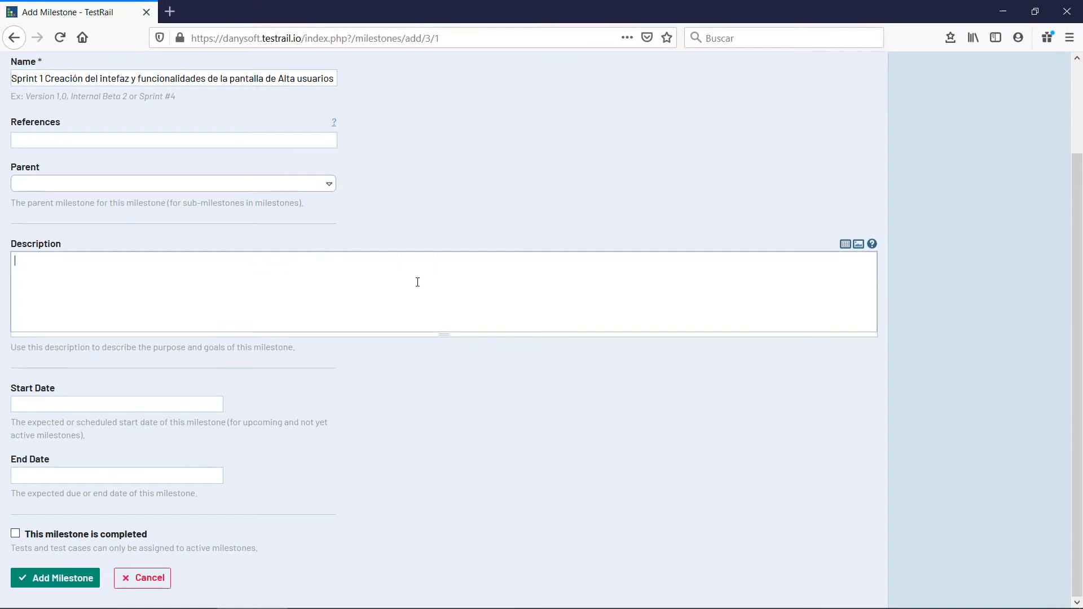
pyautogui.scroll(3, 415, 283)
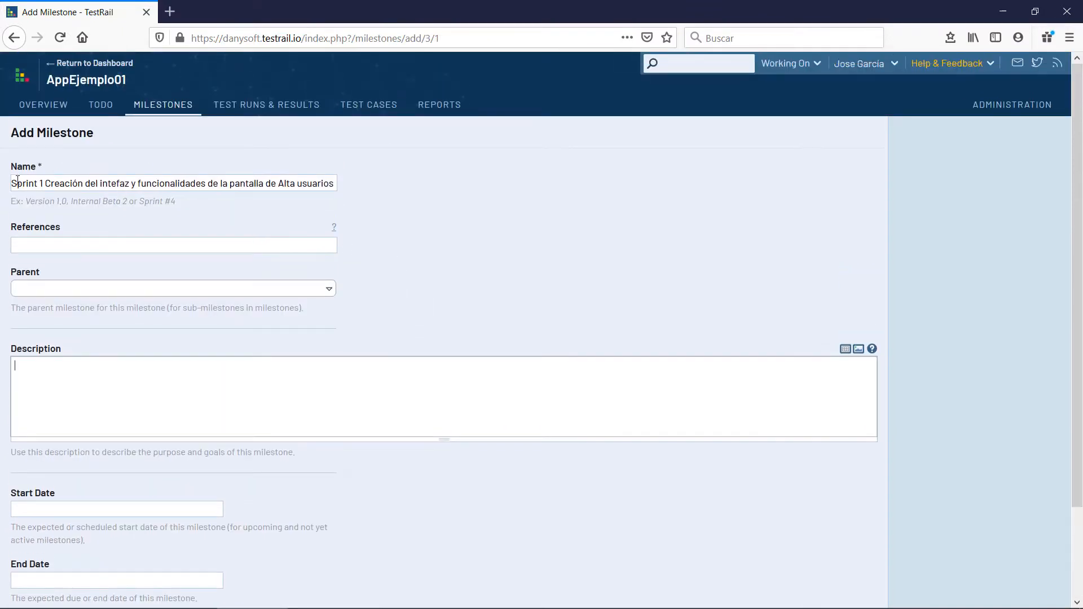
# Cut the descriptive phrase out so the name reads 'Sprint 1 Alta usuarios'.
pyautogui.click(40, 183)
pyautogui.write('1')
pyautogui.moveTo(277, 183); pyautogui.dragTo(46, 183)
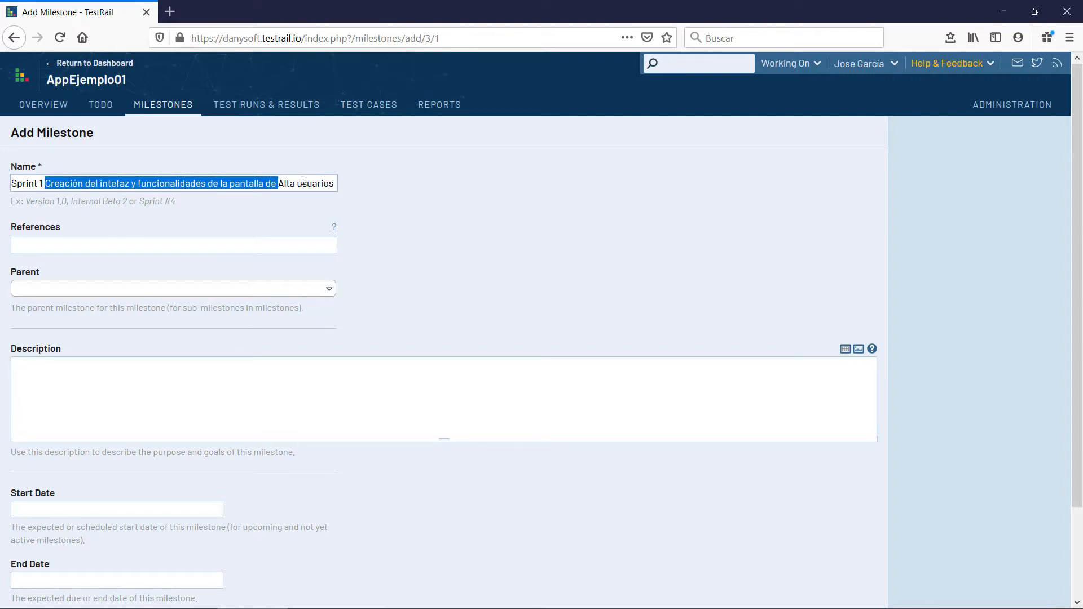
pyautogui.moveTo(330, 184); pyautogui.dragTo(45, 184)
pyautogui.hotkey('ctrl', 'c')
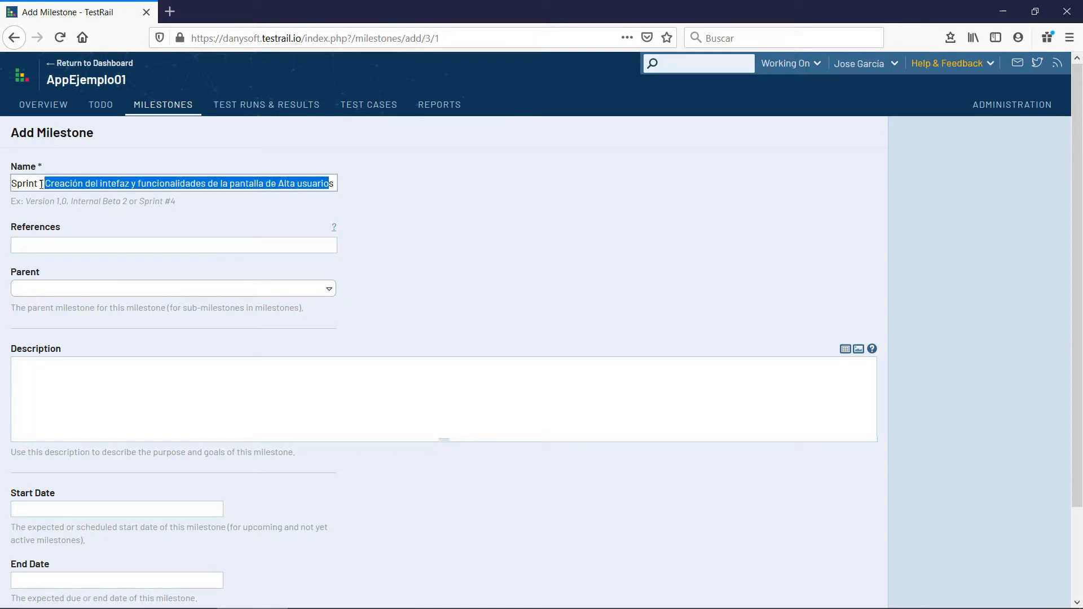
pyautogui.click(278, 184)
pyautogui.moveTo(278, 183); pyautogui.dragTo(48, 192)
pyautogui.press('BackSpace')
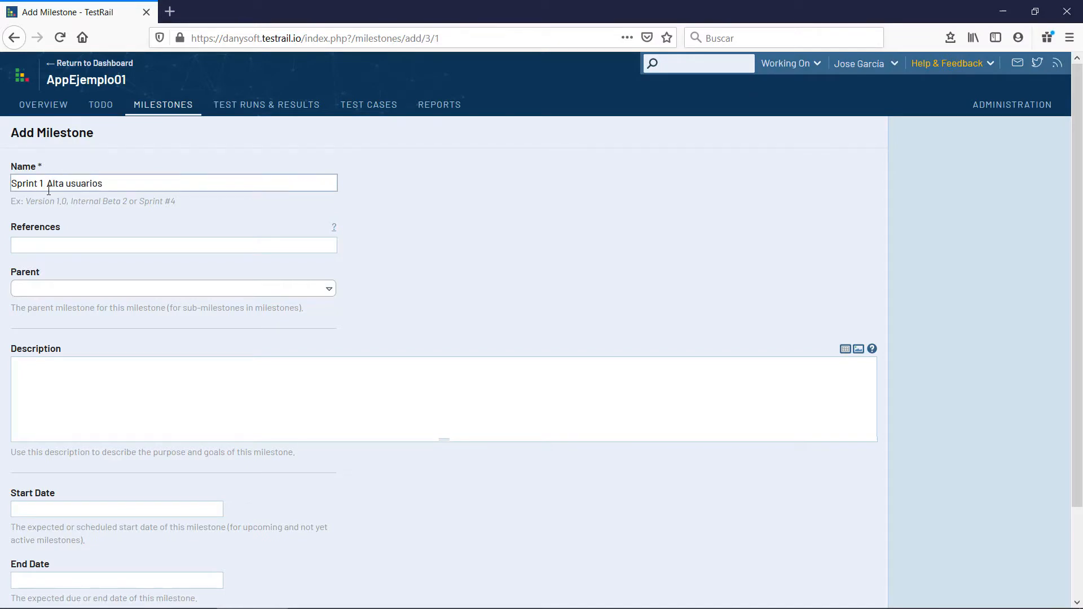
pyautogui.press('BackSpace')
# Paste the cut phrase as the description and trim the name to 'Sprint 1 Alta usuario'.
pyautogui.click(128, 370)
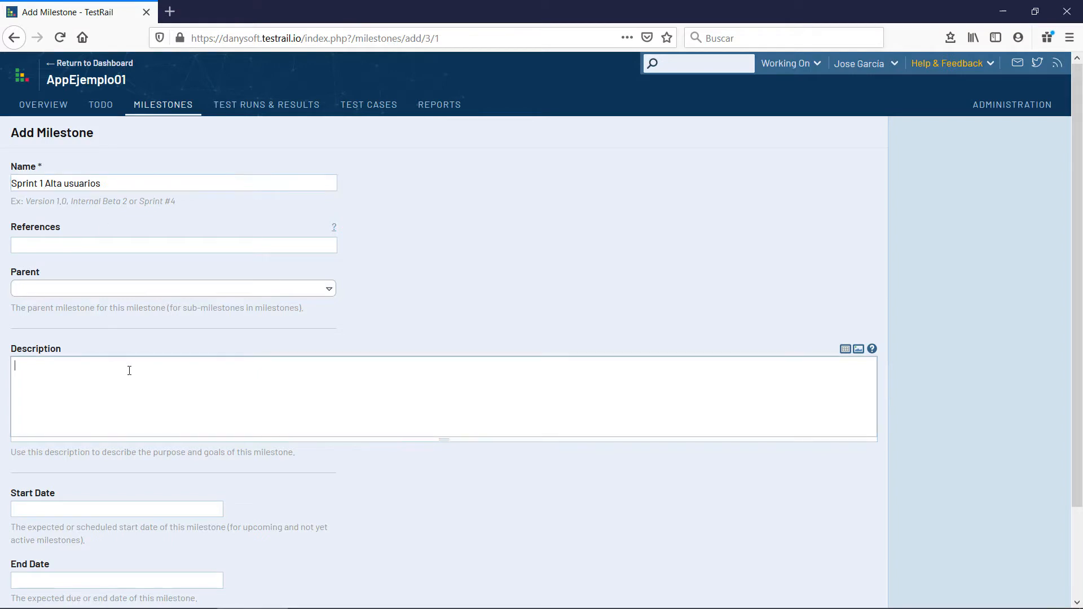
pyautogui.hotkey('ctrl', 'v')
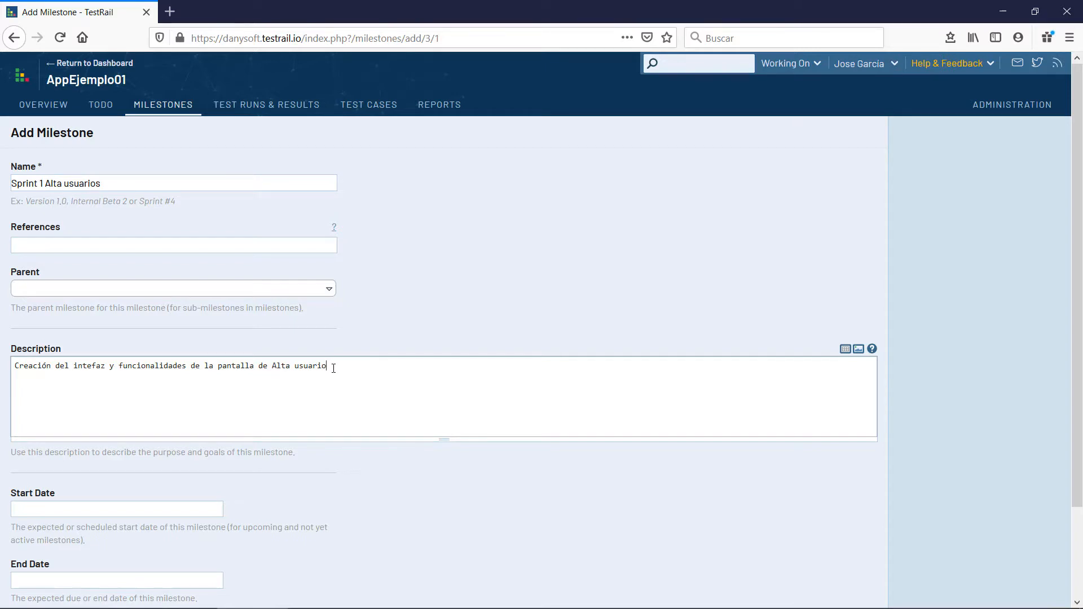
pyautogui.click(138, 185)
pyautogui.press('BackSpace')
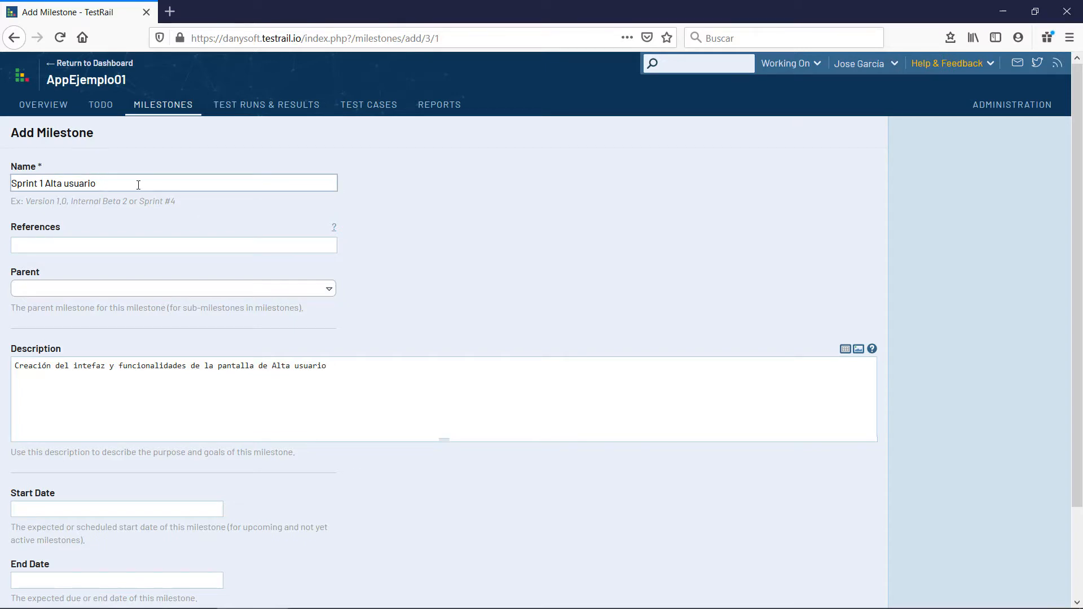
# Set the milestone start date to 10/03/2021 and end date to 15/03/2021.
pyautogui.scroll(-1, 244, 375)
pyautogui.scroll(-1, 243, 375)
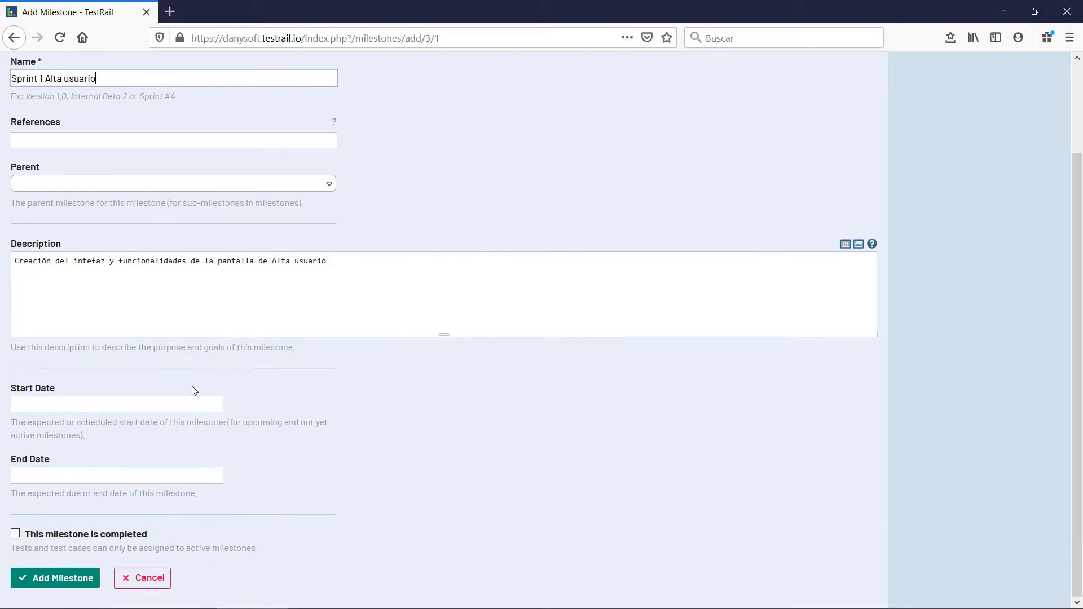
pyautogui.click(186, 401)
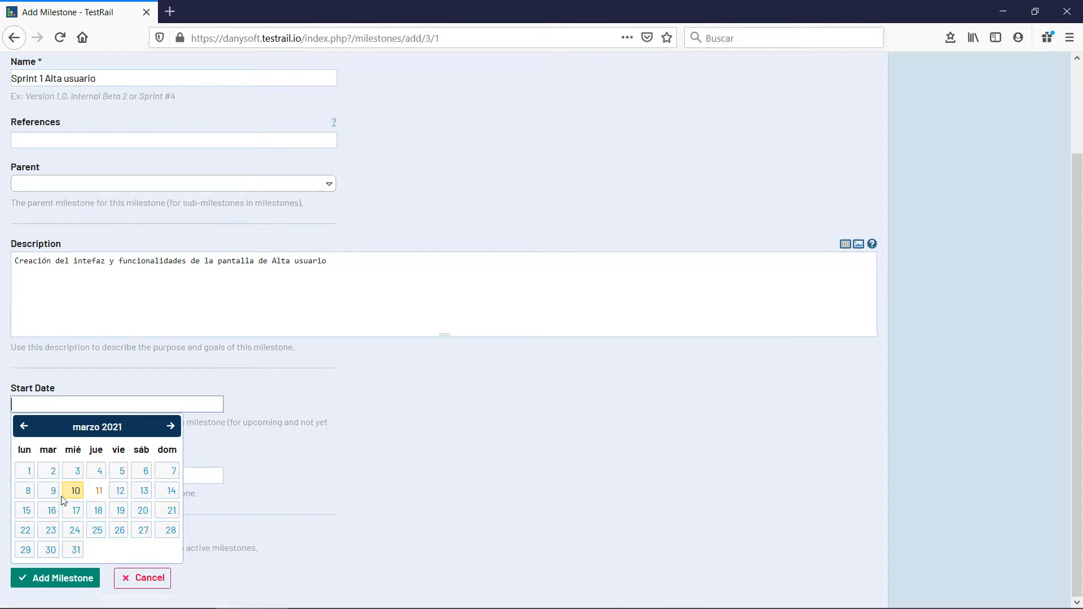
pyautogui.click(75, 491)
pyautogui.click(169, 476)
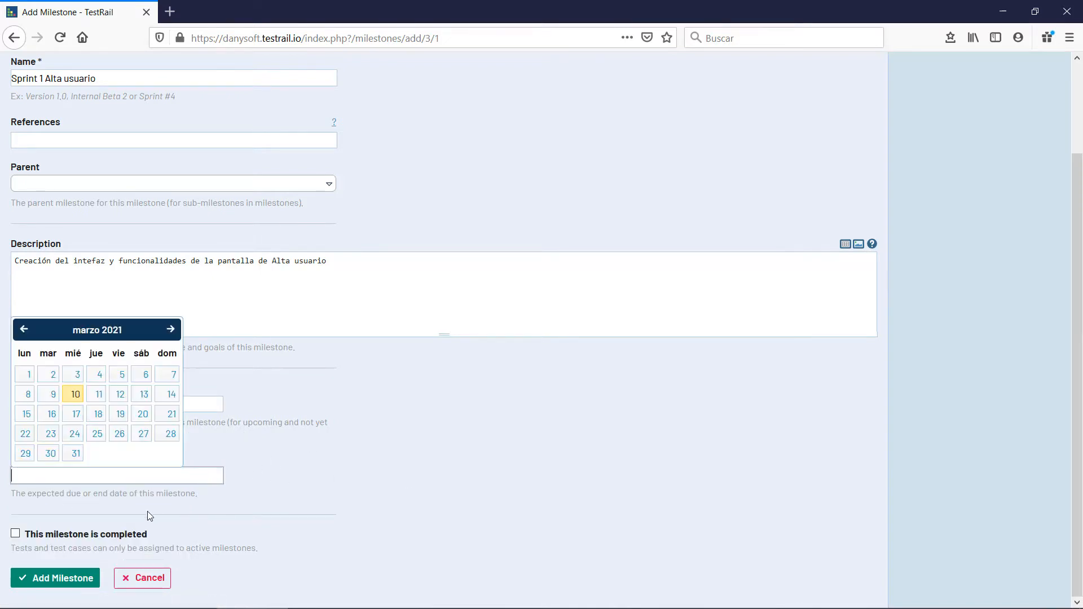
pyautogui.click(24, 416)
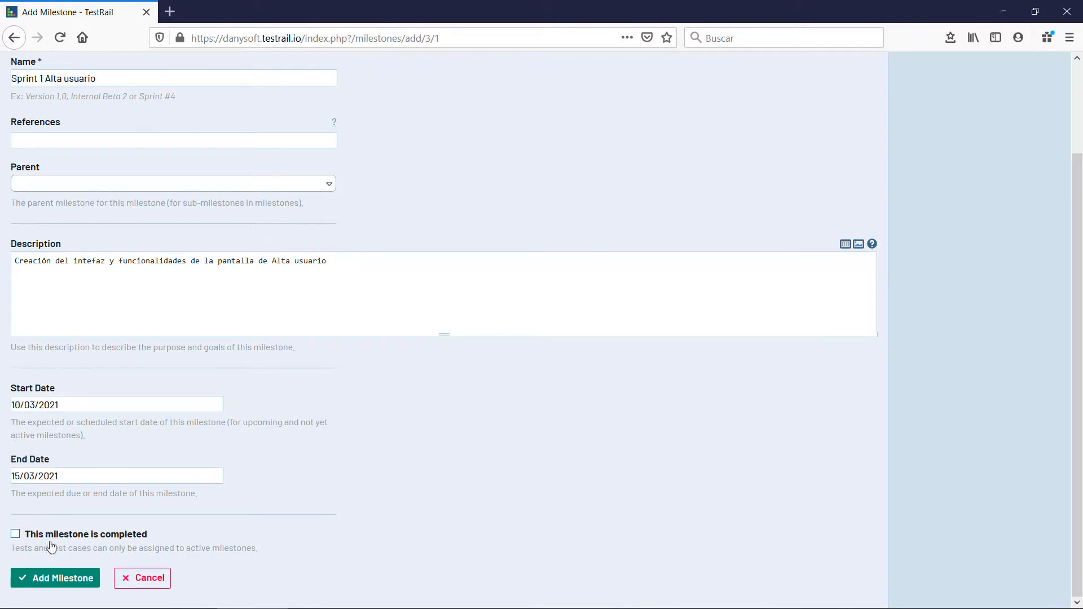
# Save the Sprint 1 Alta usuario milestone so it appears under Upcoming.
pyautogui.click(56, 583)
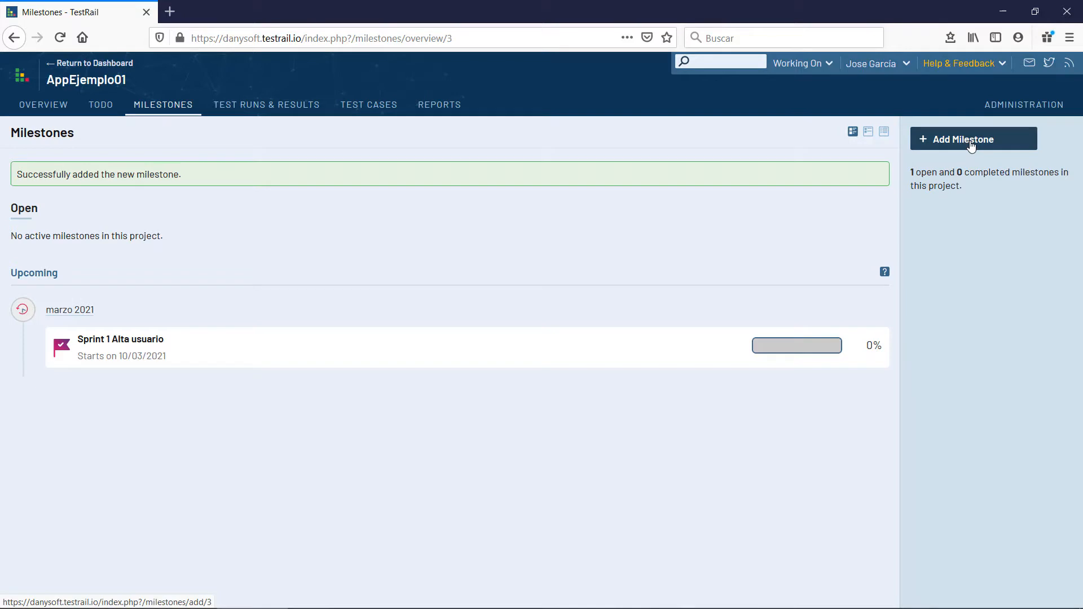
# Start milestone 'Sprint2 Integración', described 'Integración de la pantalla Alta de usuario en la aplicación'.
pyautogui.click(971, 146)
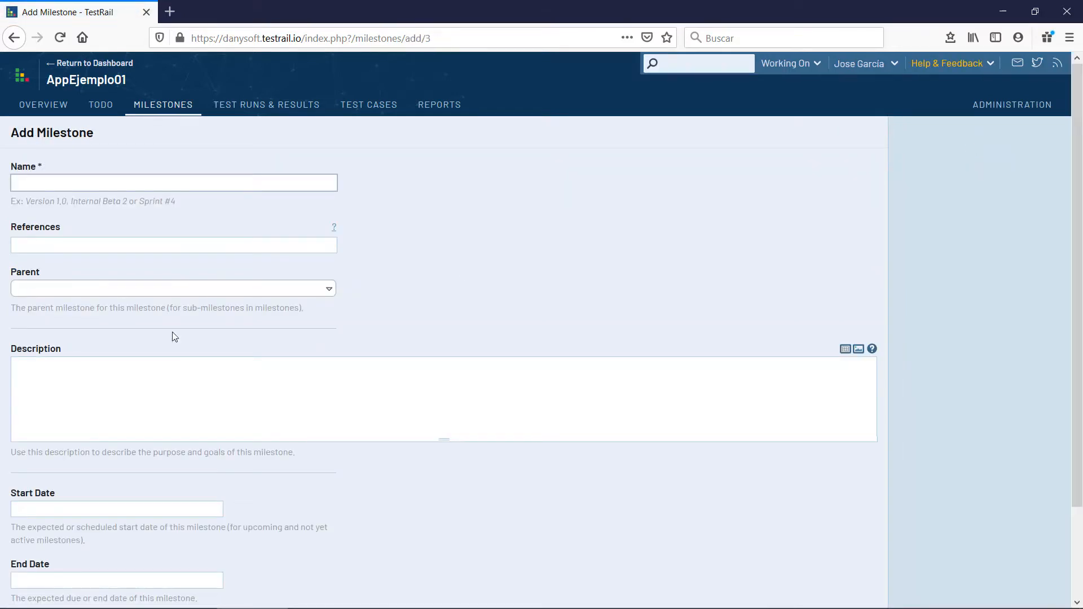
pyautogui.click(217, 189)
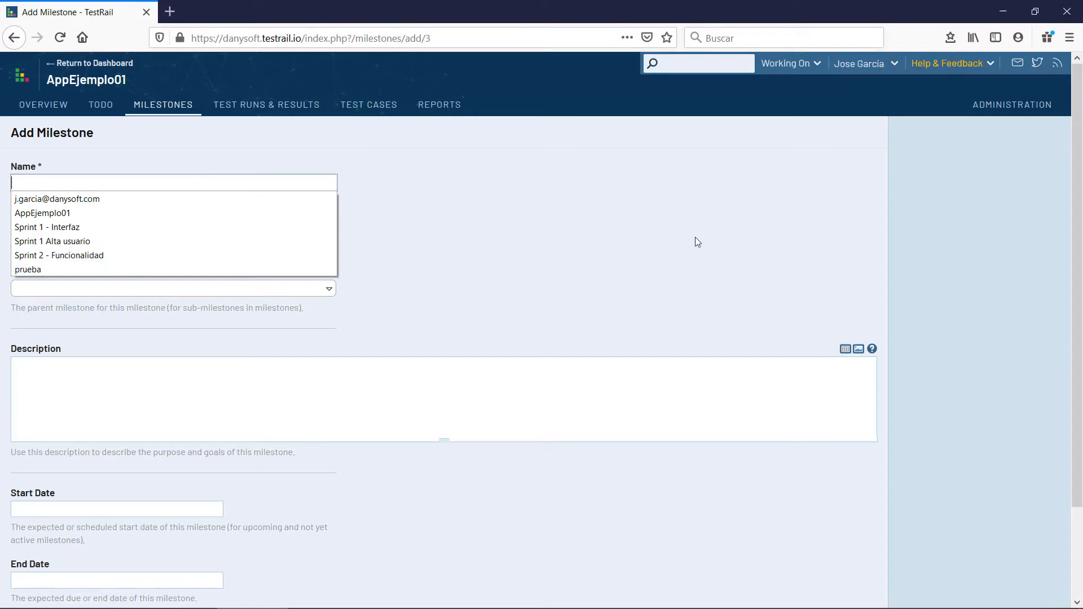
pyautogui.write('Sprit')
pyautogui.press('BackSpace')
pyautogui.write('nt2')
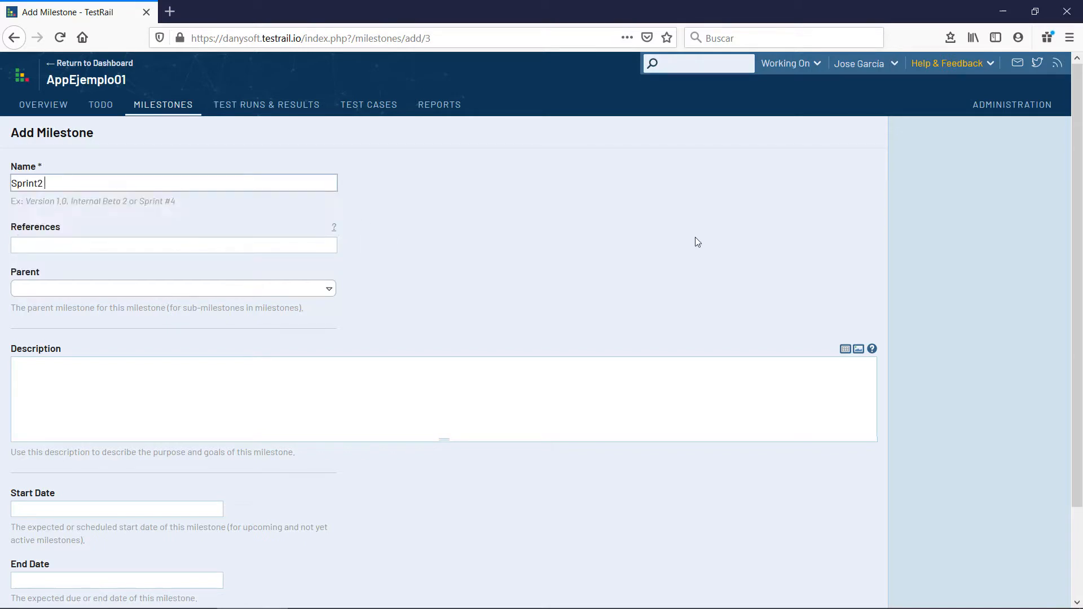
pyautogui.write(' Integración')
pyautogui.click(285, 374)
pyautogui.write('Int')
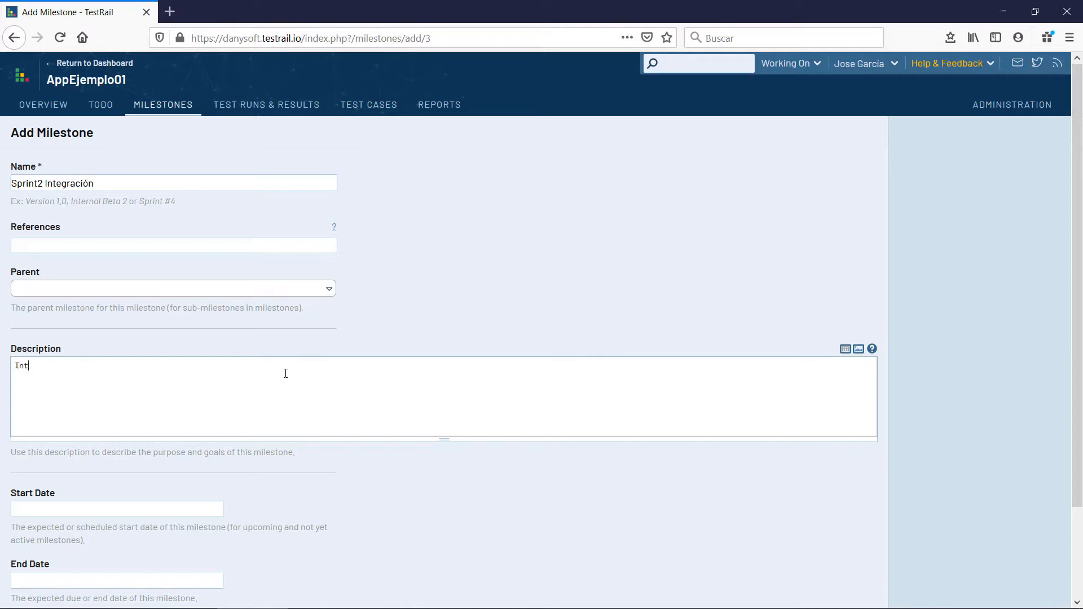
pyautogui.write('egración de la pantalla d')
pyautogui.press('BackSpace')
pyautogui.write('Alta de usuario en')
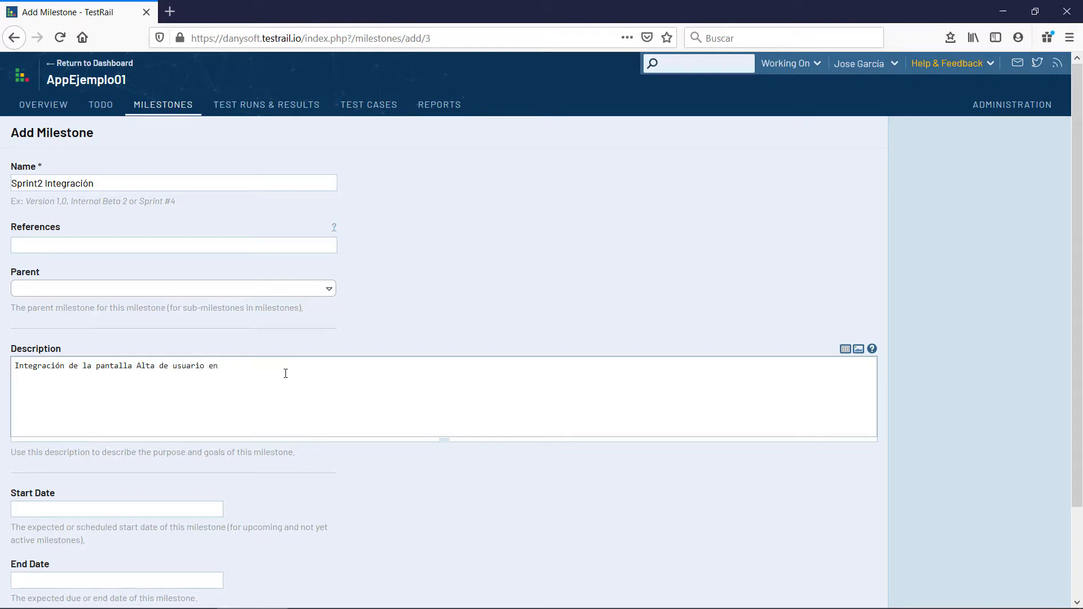
pyautogui.write(' la aplicación')
# Schedule it from 16/03/2021 to 19/03/2021 and save the milestone.
pyautogui.scroll(-3, 278, 379)
pyautogui.click(185, 407)
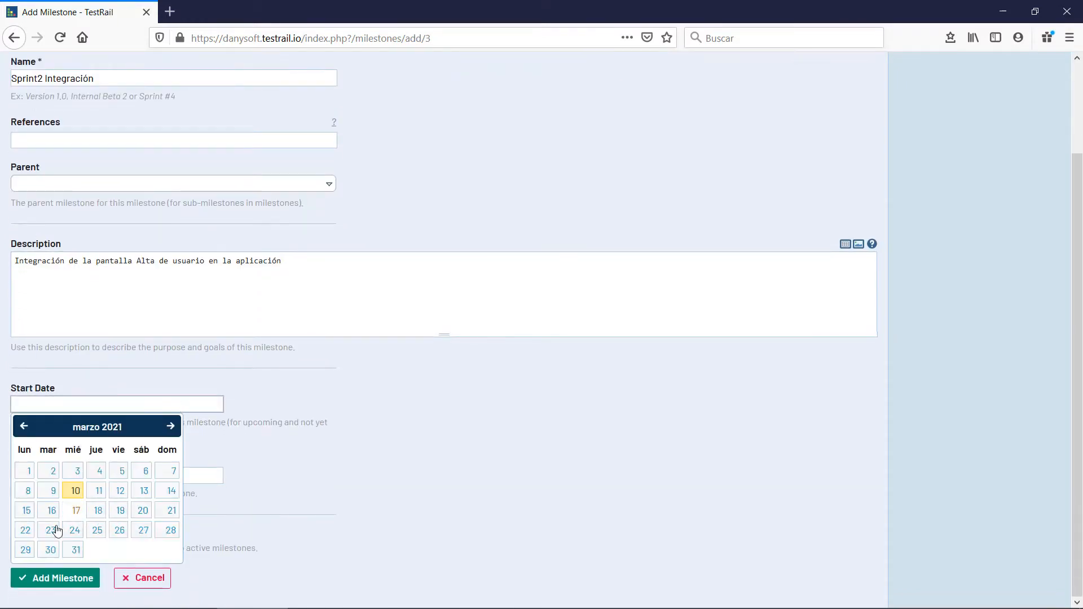
pyautogui.click(51, 511)
pyautogui.click(111, 474)
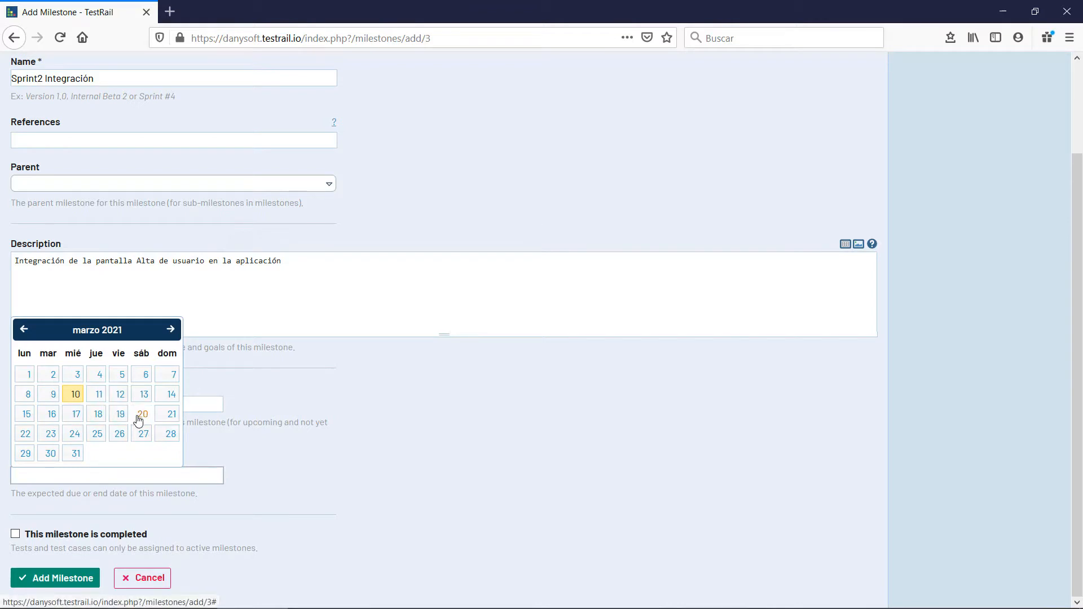
pyautogui.click(120, 417)
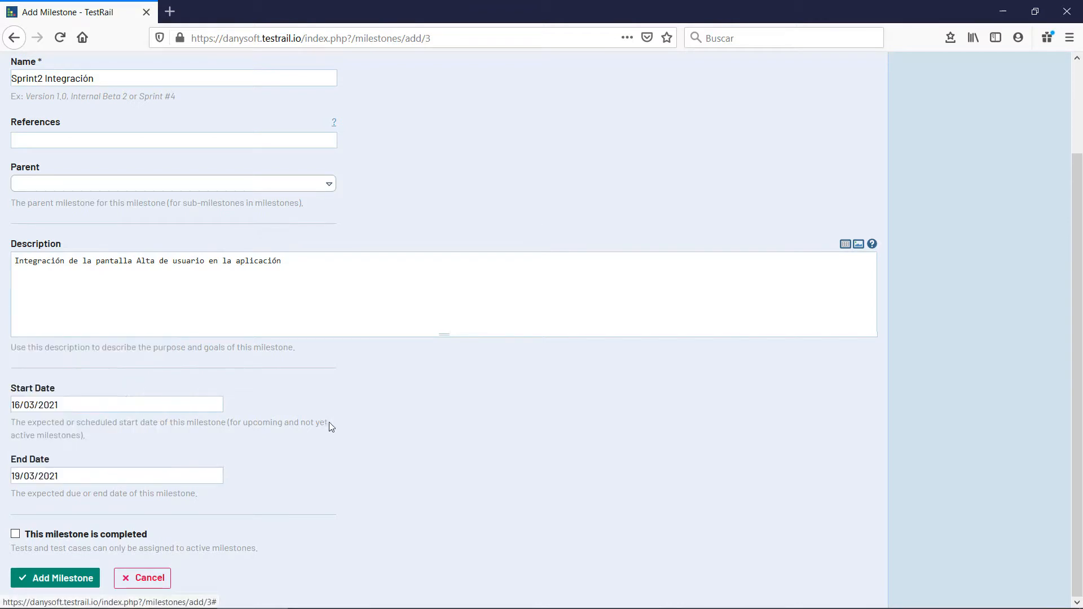
pyautogui.click(73, 579)
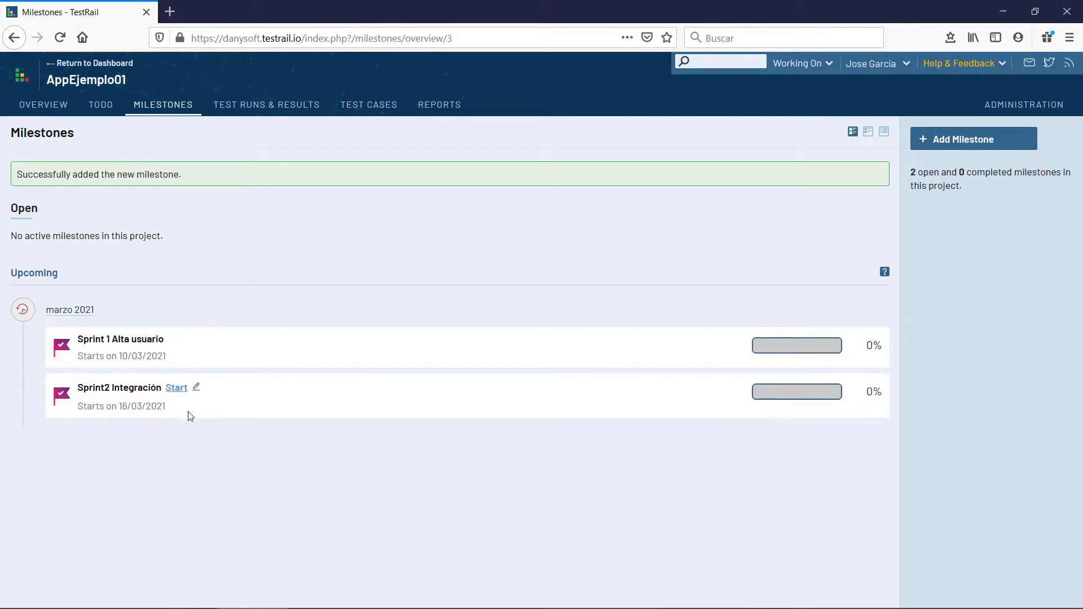
# Open Sprint 1 Alta usuario for editing, cancel without changes, and return to the overview.
pyautogui.click(198, 343)
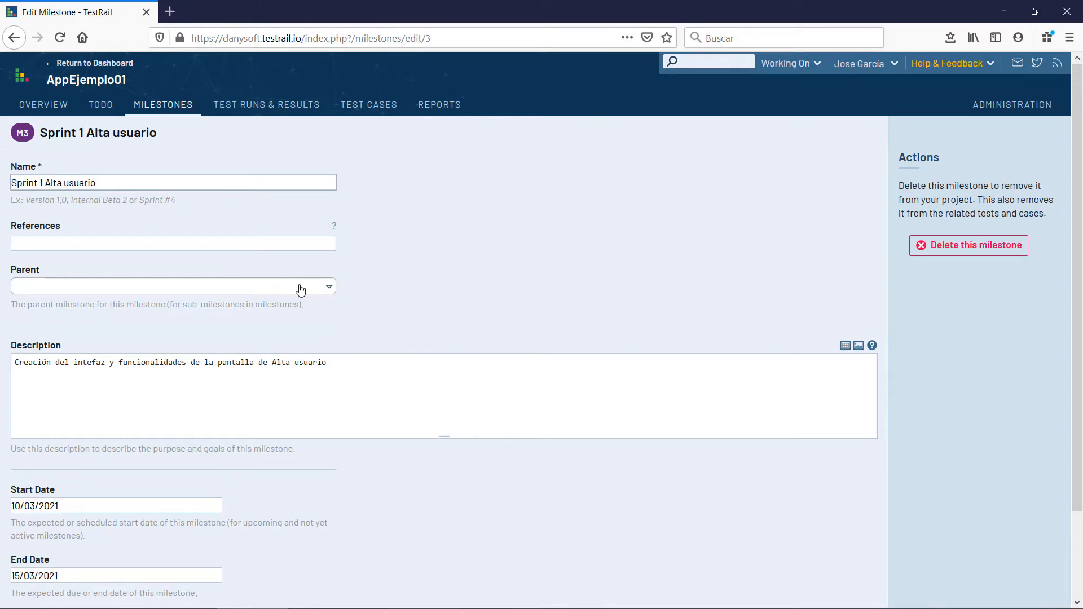
pyautogui.scroll(-3, 393, 320)
pyautogui.click(151, 578)
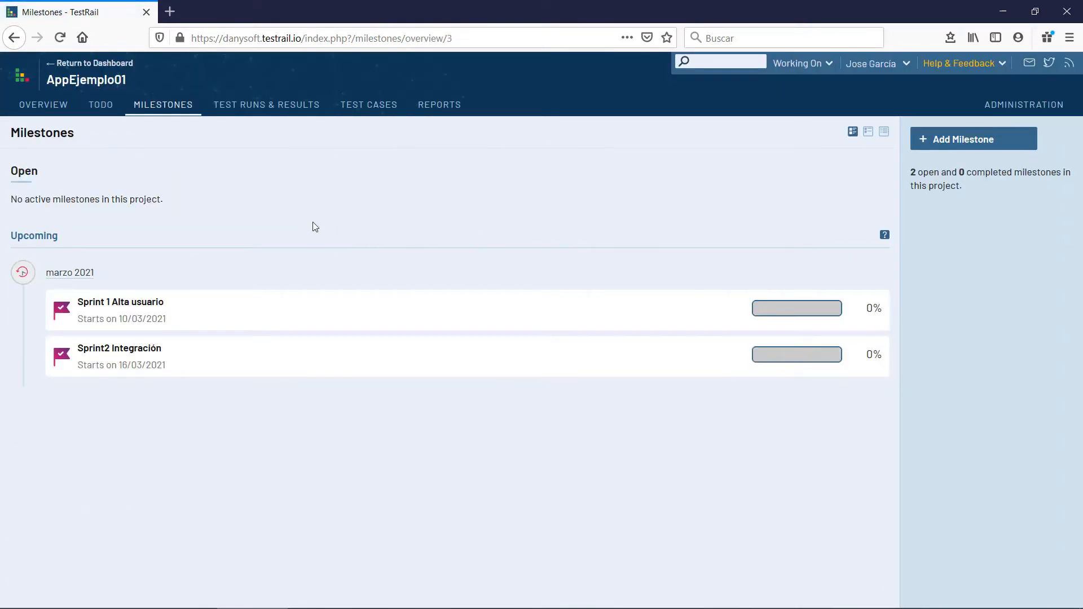
pyautogui.click(40, 106)
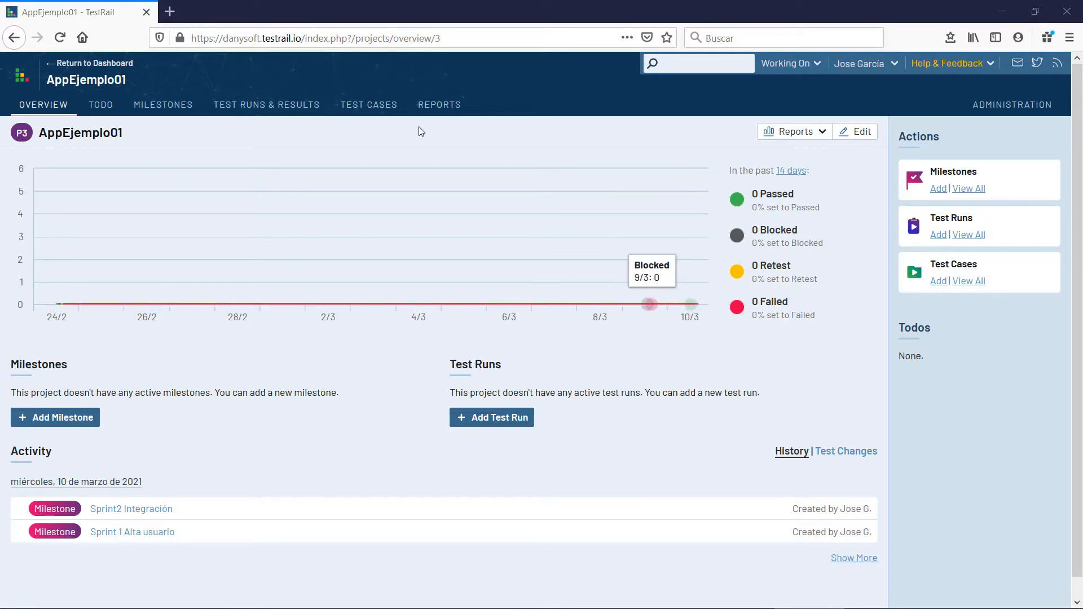
# Switch to the AppEjemplo01 Test Cases page, still showing 0 sections and 0 cases.
pyautogui.click(369, 109)
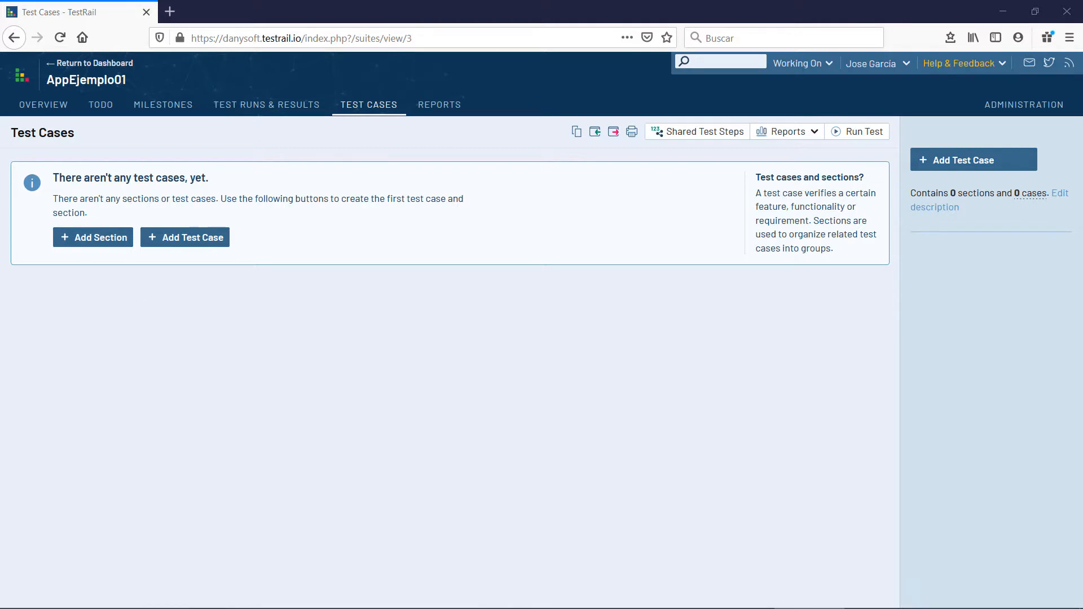
# Add section 'Ventana Alta de usurio' with description 'Prueba de humo de funcionamiento de la ventana'.
pyautogui.click(113, 241)
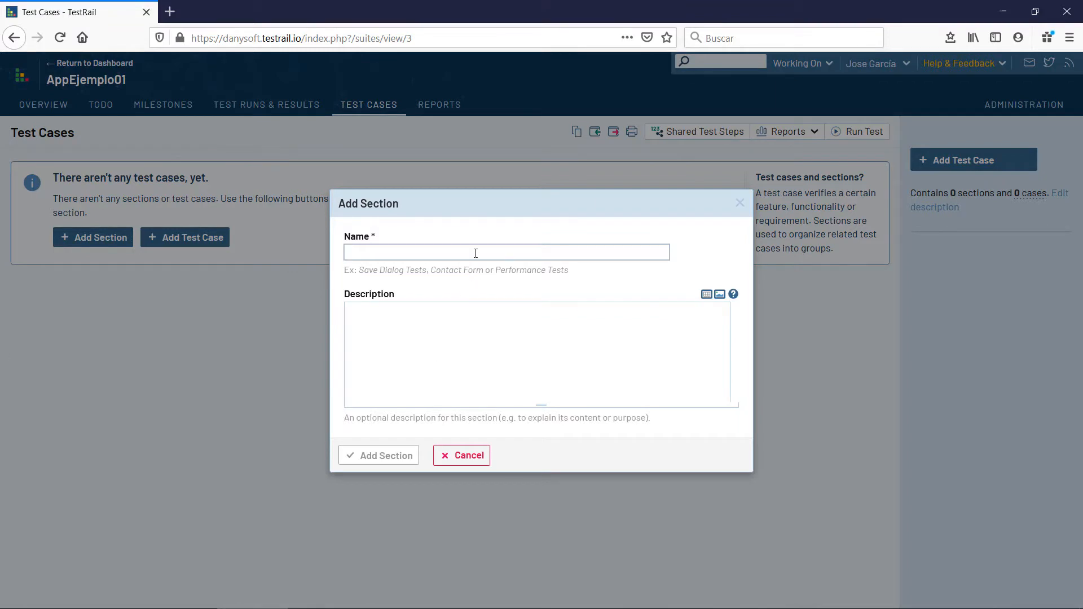
pyautogui.write('Ventan')
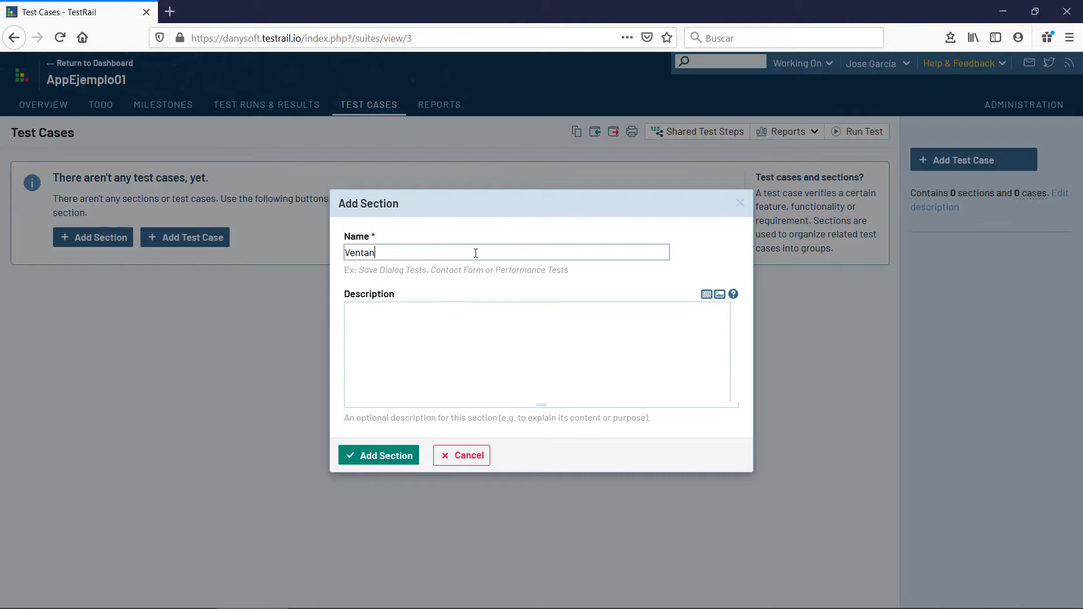
pyautogui.write('a Alta de usurio')
pyautogui.click(463, 326)
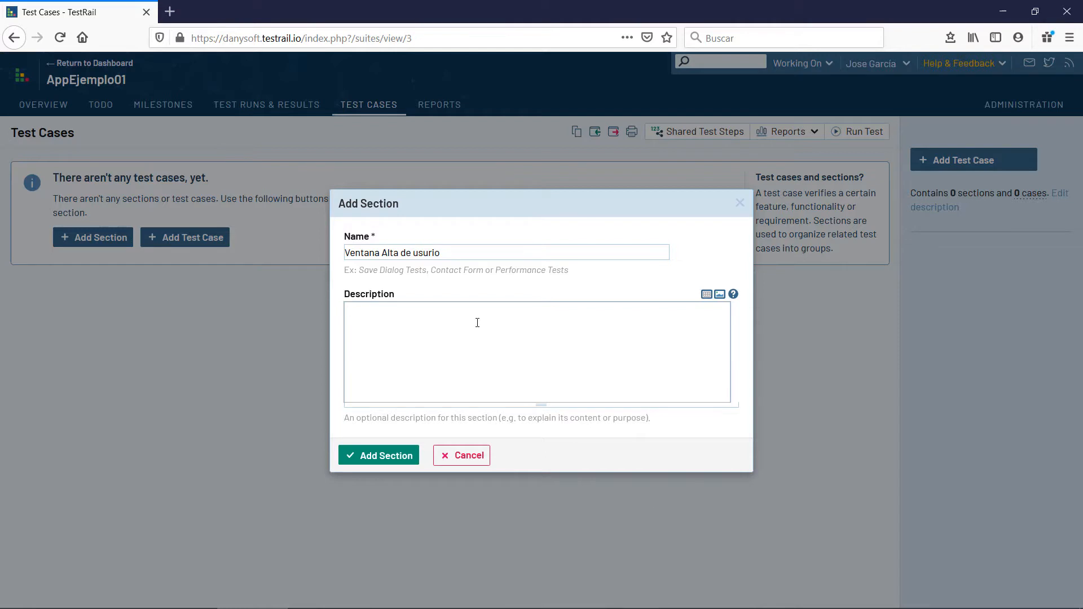
pyautogui.write('Pruebas de i')
pyautogui.write('tner')
pyautogui.press('BackSpace')
pyautogui.press('BackSpace')
pyautogui.press('BackSpace')
pyautogui.press('BackSpace')
pyautogui.write('nterfez y funcionalidad de la')
pyautogui.press('BackSpace')
pyautogui.press('BackSpace')
pyautogui.press('BackSpace')
pyautogui.press('BackSpace')
pyautogui.press('BackSpace')
pyautogui.press('BackSpace')
pyautogui.press('BackSpace')
pyautogui.press('BackSpace')
pyautogui.press('BackSpace')
pyautogui.press('BackSpace')
pyautogui.press('BackSpace')
pyautogui.press('BackSpace')
pyautogui.press('BackSpace')
pyautogui.press('BackSpace')
pyautogui.press('BackSpace')
pyautogui.press('BackSpace')
pyautogui.press('BackSpace')
pyautogui.press('BackSpace')
pyautogui.press('BackSpace')
pyautogui.press('BackSpace')
pyautogui.press('BackSpace')
pyautogui.press('BackSpace')
pyautogui.press('BackSpace')
pyautogui.press('BackSpace')
pyautogui.press('BackSpace')
pyautogui.press('BackSpace')
pyautogui.press('BackSpace')
pyautogui.write('humo')
pyautogui.press('Left')
pyautogui.press('Left')
pyautogui.press('Left')
pyautogui.press('Left')
pyautogui.press('Left')
pyautogui.press('Left')
pyautogui.press('Left')
pyautogui.press('Left')
pyautogui.press('BackSpace')
pyautogui.write('de funcionamiento de la ventan')
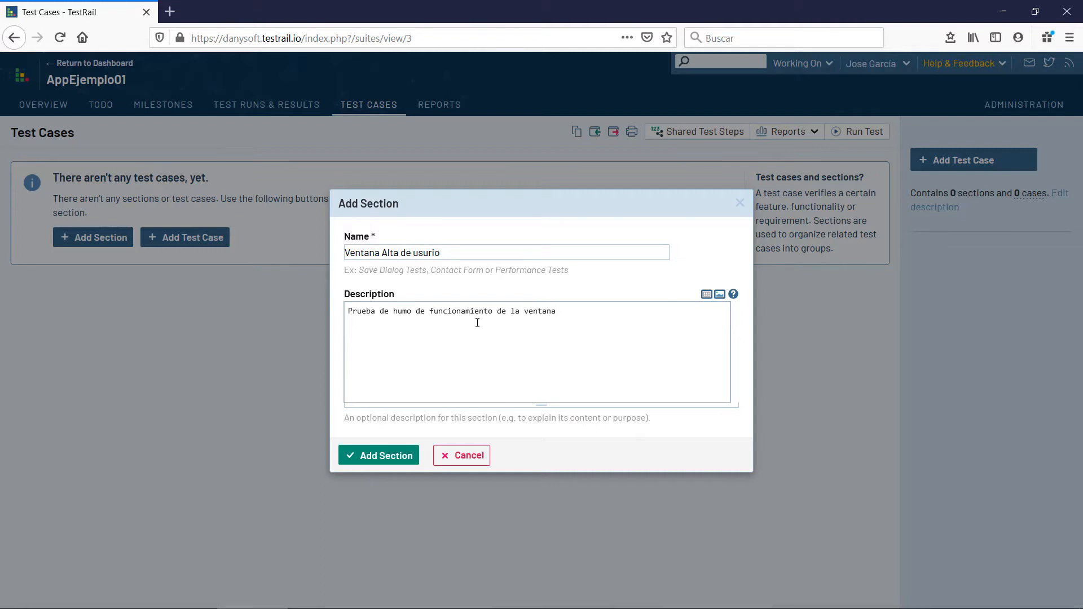
pyautogui.write('a')
pyautogui.click(406, 455)
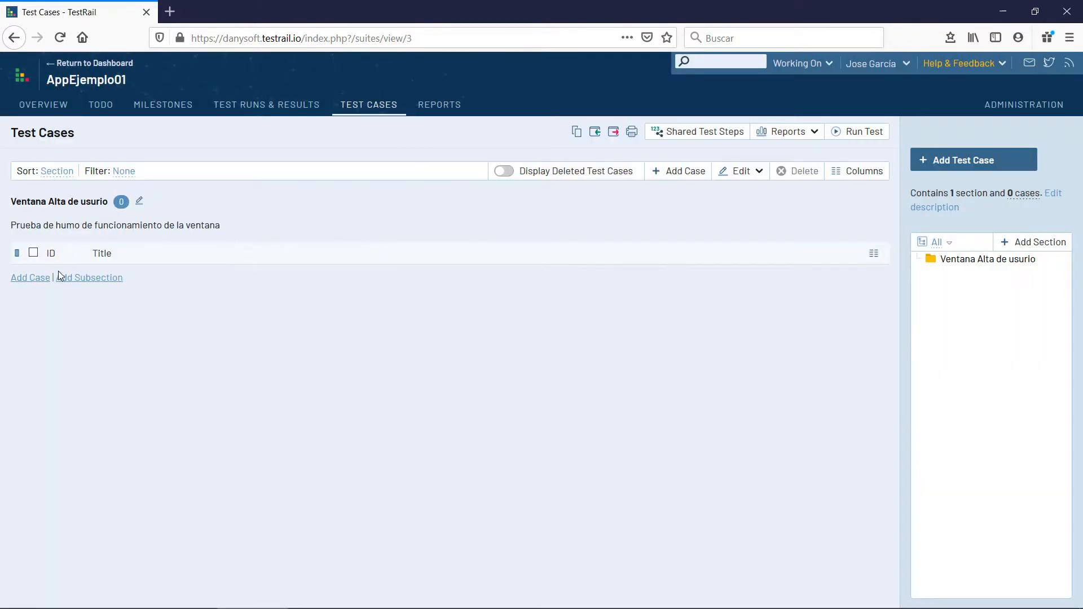
# Add case 'Abrir y cerrar App' under Ventana Alta de usurio and open C3 for editing.
pyautogui.moveTo(10, 206); pyautogui.dragTo(110, 208)
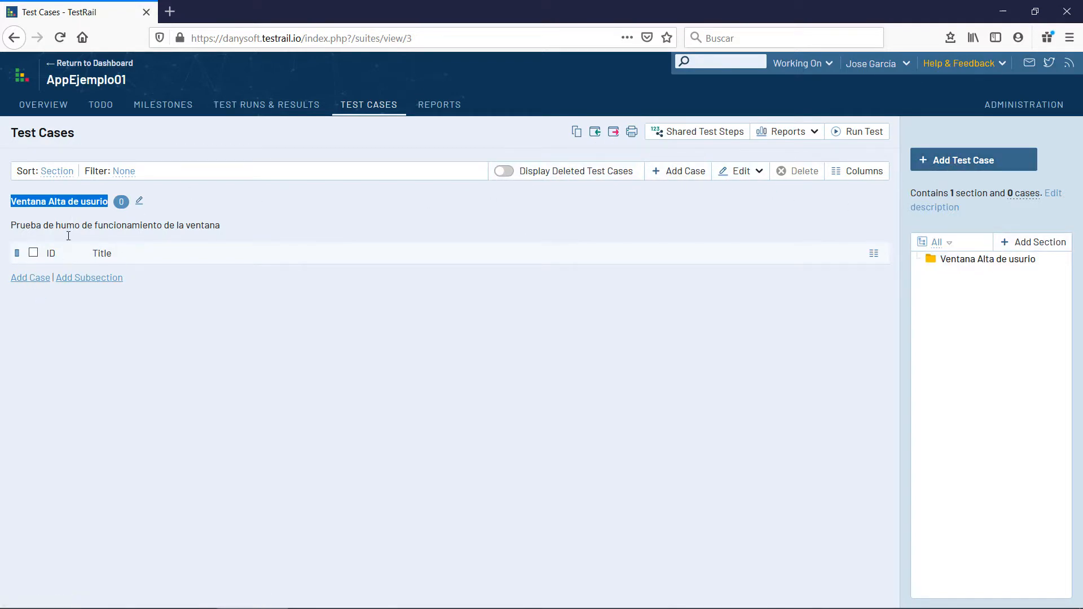
pyautogui.click(30, 281)
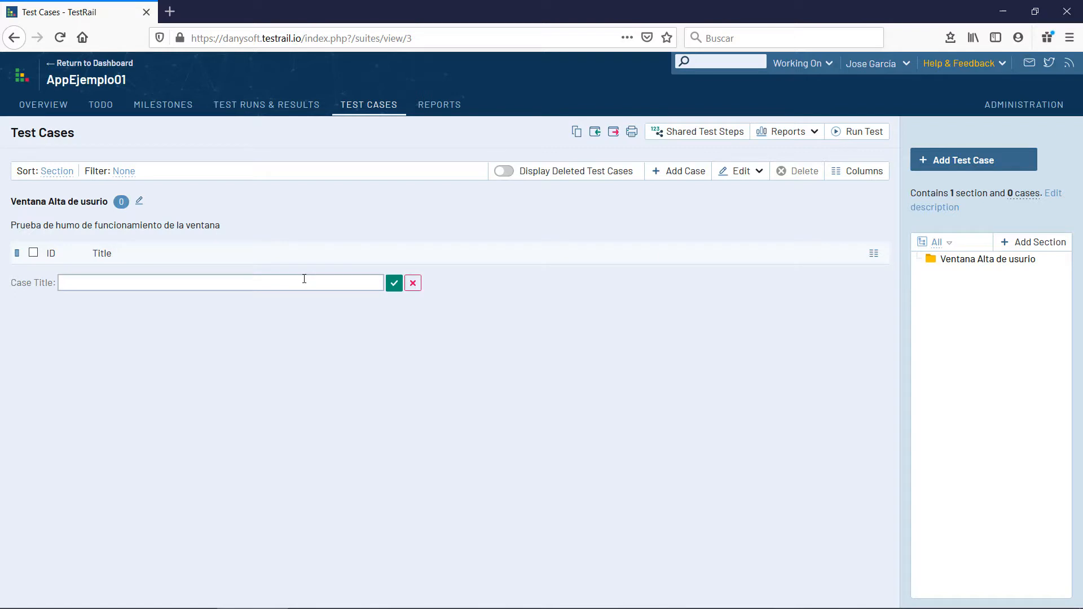
pyautogui.write('Abrir y cerrar App')
pyautogui.click(394, 283)
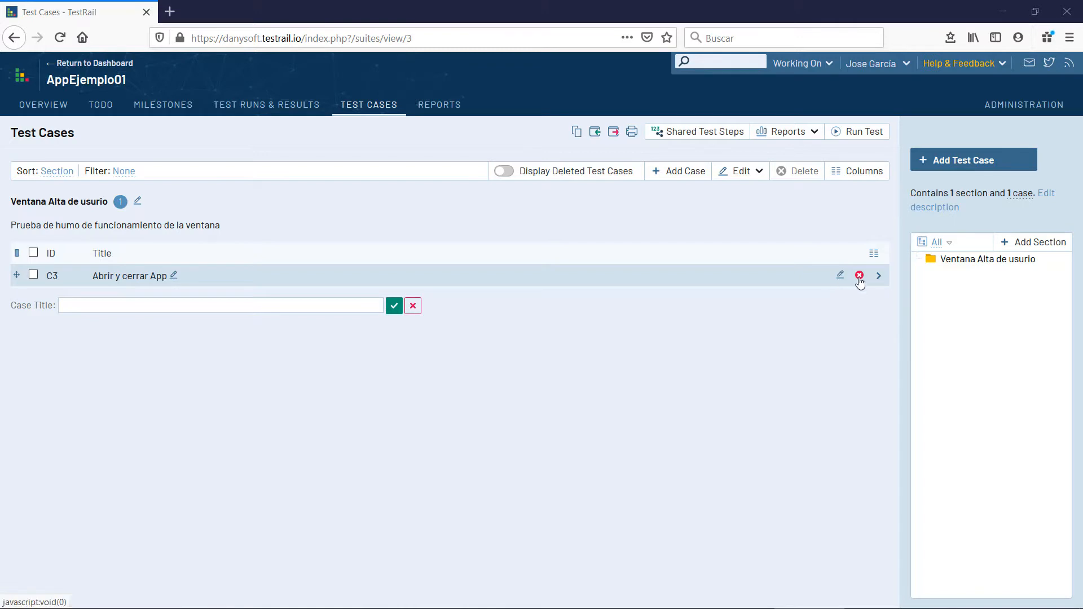
pyautogui.click(840, 277)
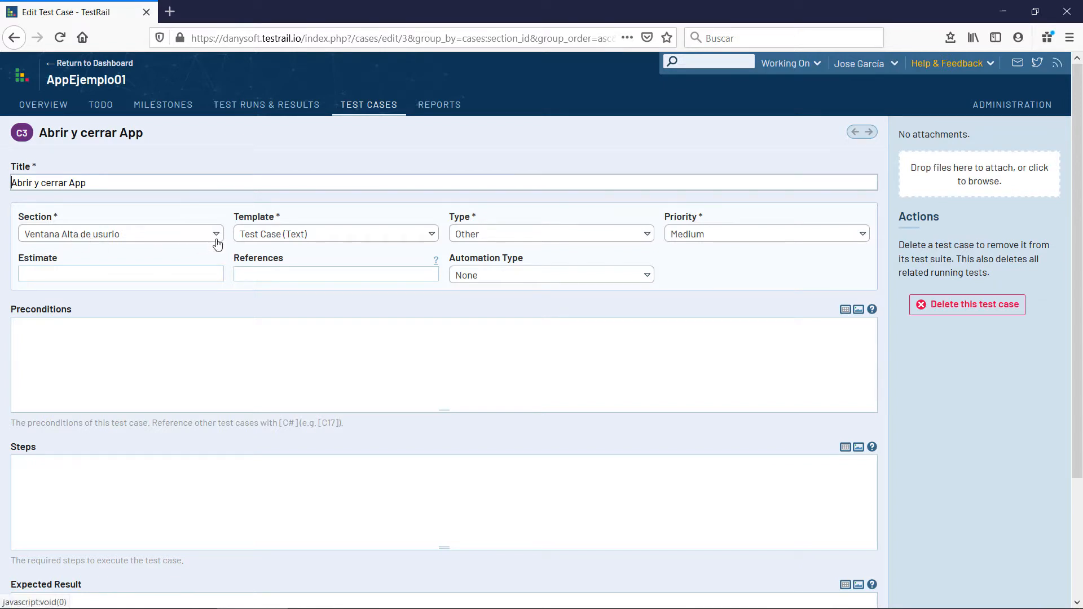
# Set the case to the Exploratory Session template, Smoke & Sanity type and Critical priority.
pyautogui.click(432, 235)
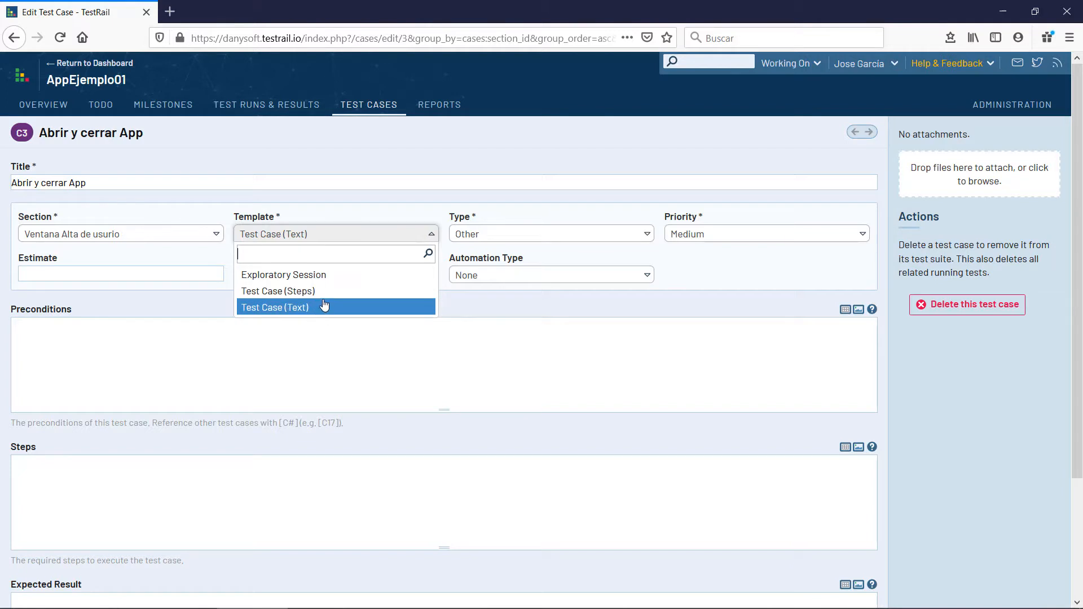
pyautogui.click(337, 240)
pyautogui.click(337, 239)
pyautogui.click(326, 273)
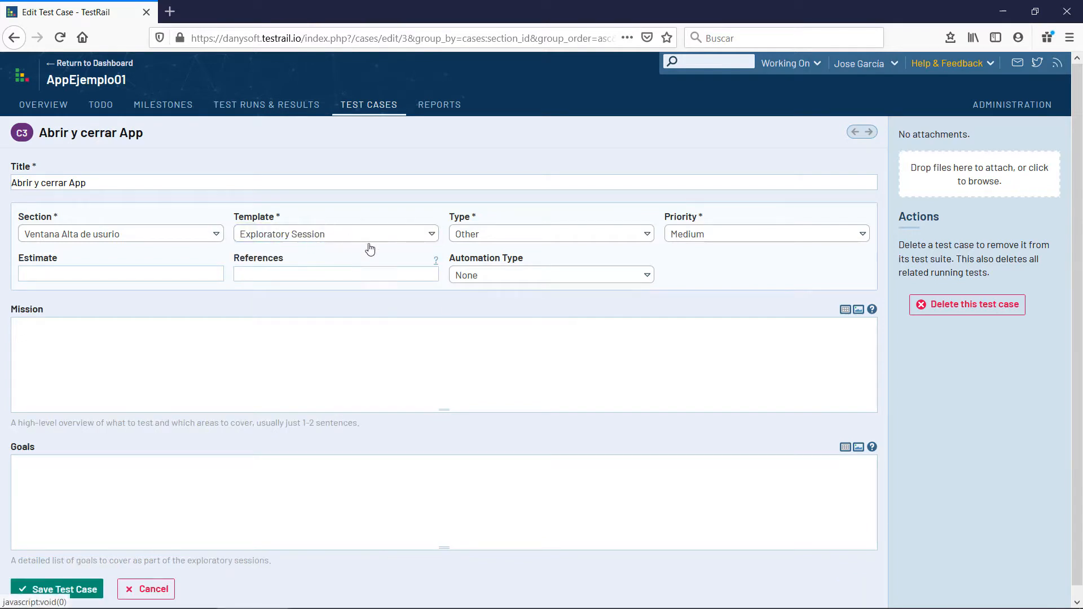
pyautogui.click(643, 239)
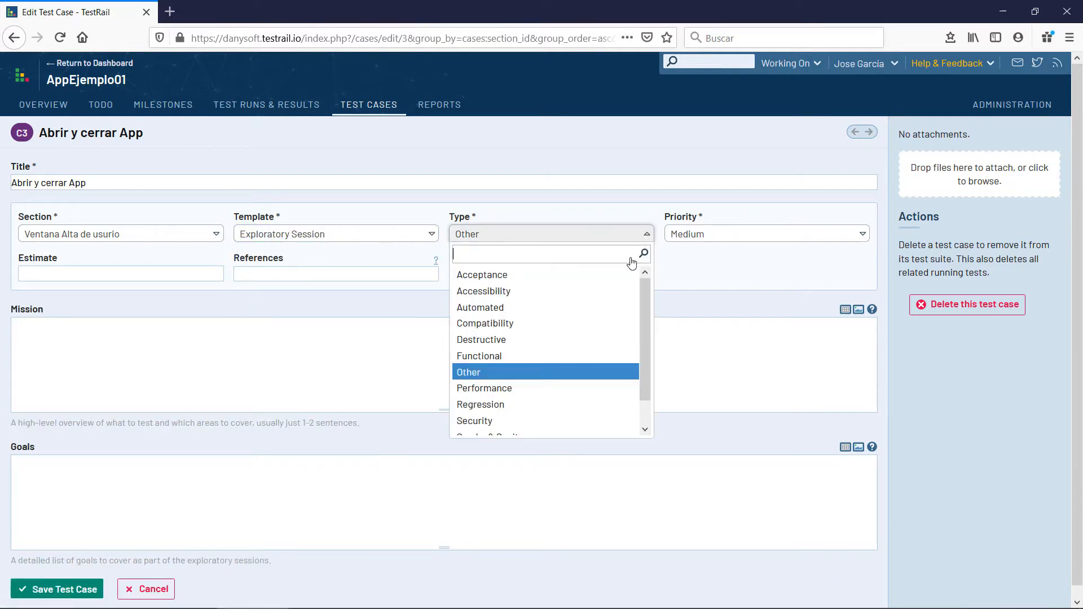
pyautogui.scroll(-1, 578, 375)
pyautogui.click(547, 416)
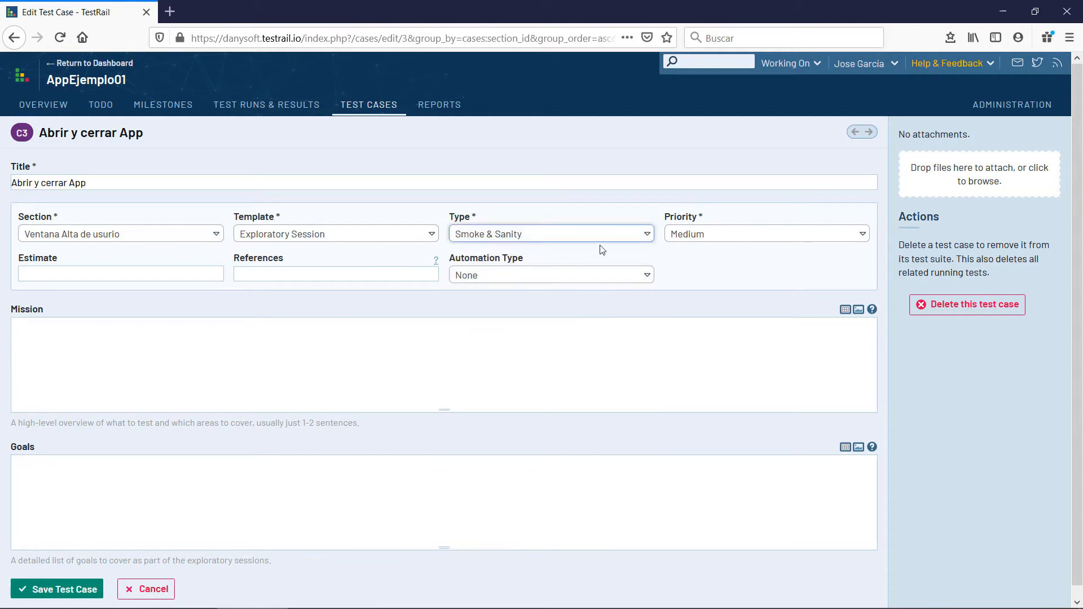
pyautogui.click(836, 242)
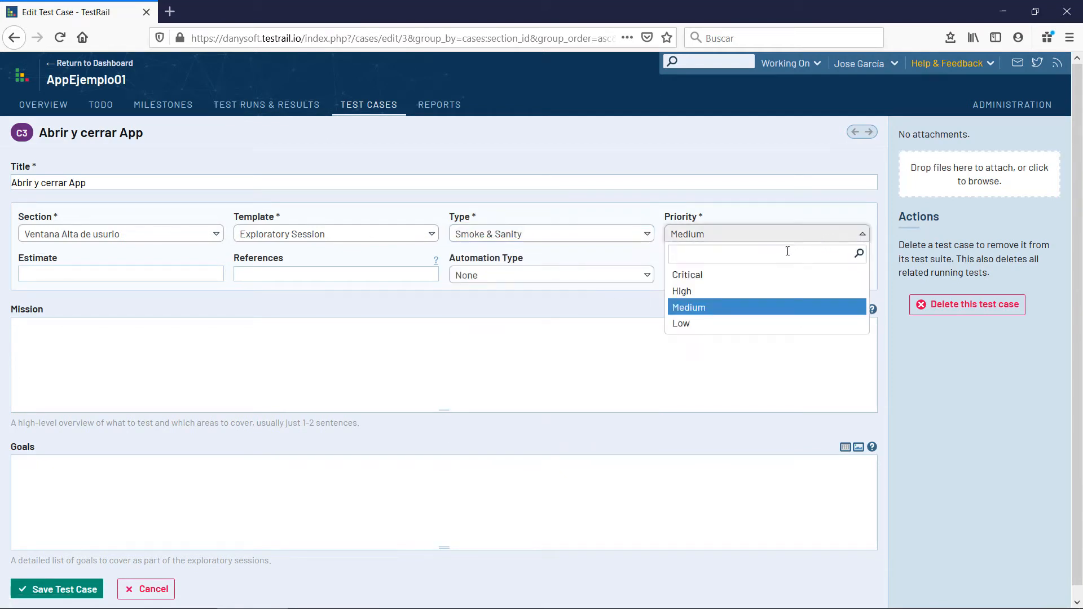
pyautogui.click(706, 276)
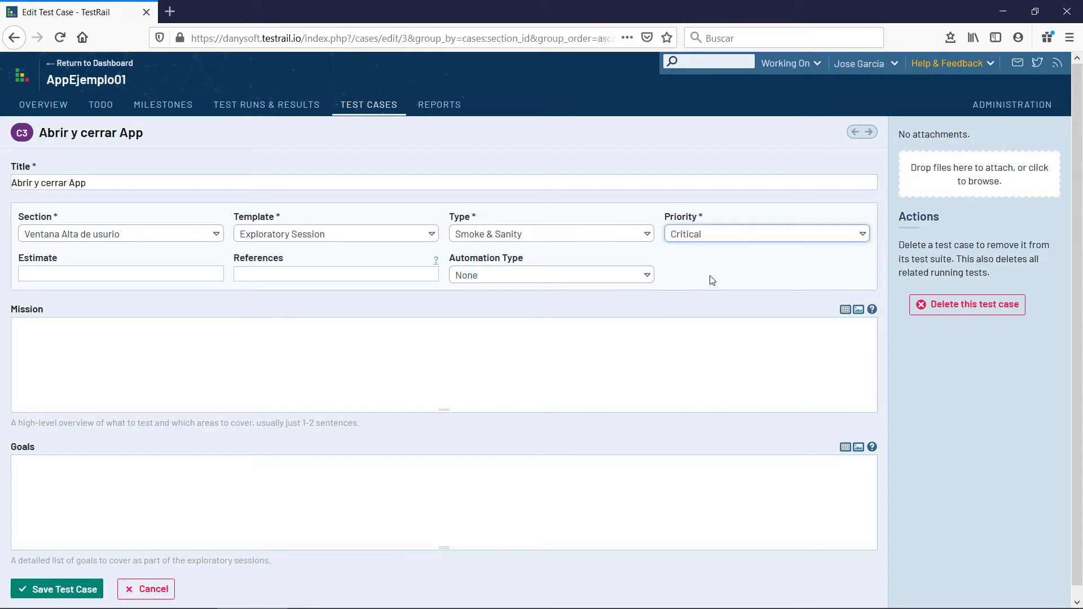
# Enter an estimate of 1, leaving References empty after trying 180 there.
pyautogui.click(163, 276)
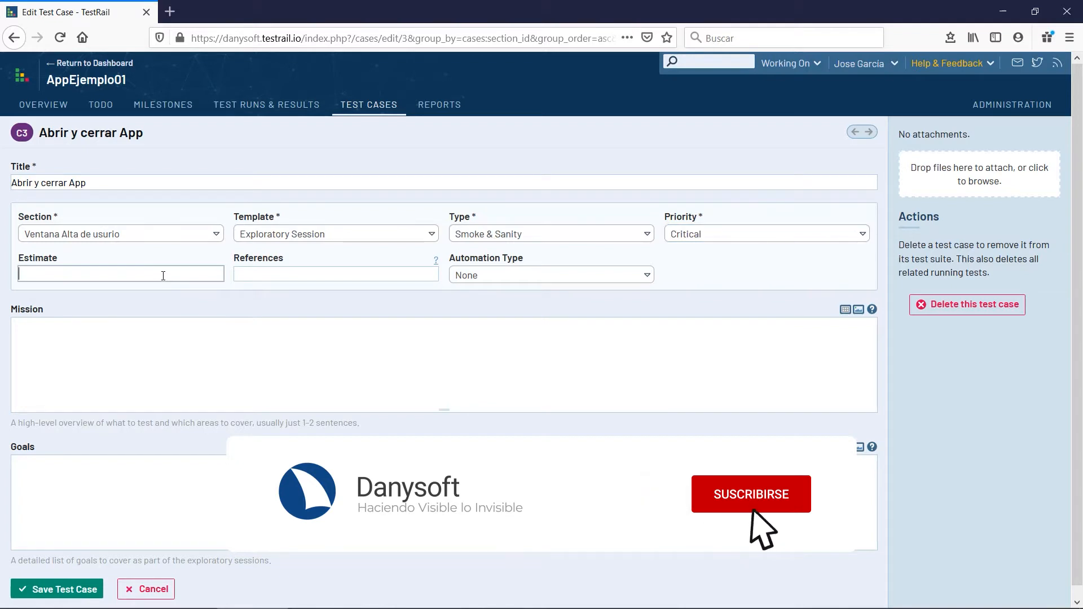
pyautogui.write('1')
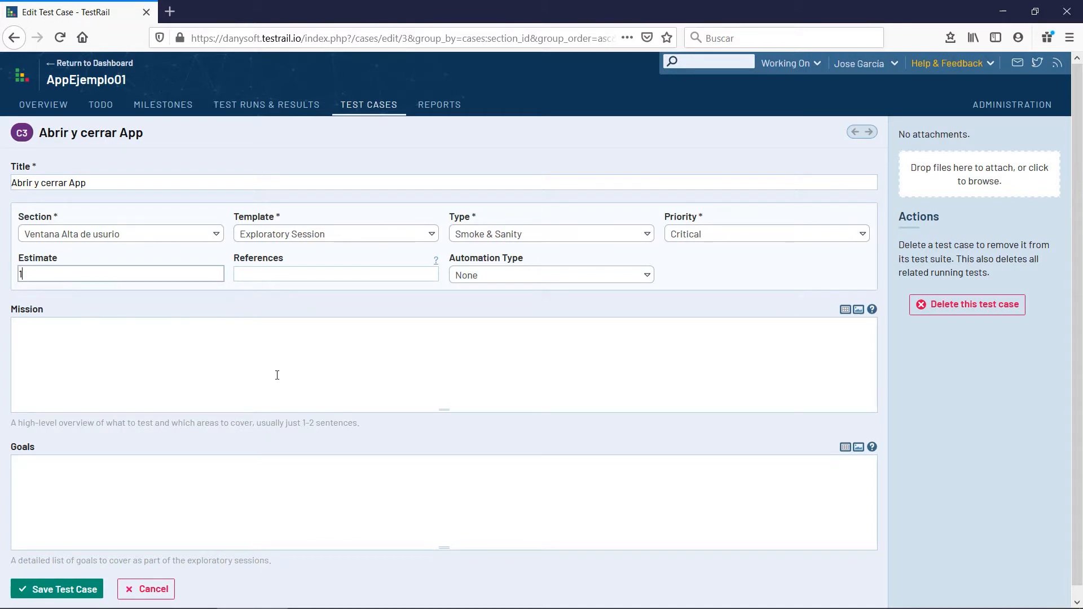
pyautogui.click(281, 271)
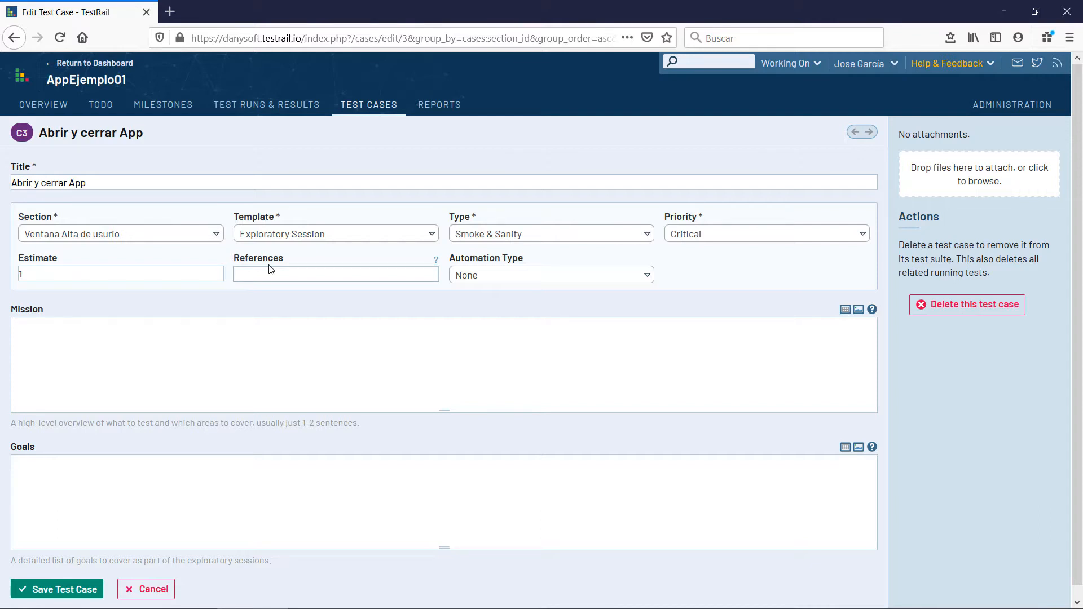
pyautogui.click(280, 271)
pyautogui.write('180')
pyautogui.press('BackSpace')
pyautogui.press('BackSpace')
pyautogui.press('BackSpace')
pyautogui.click(287, 275)
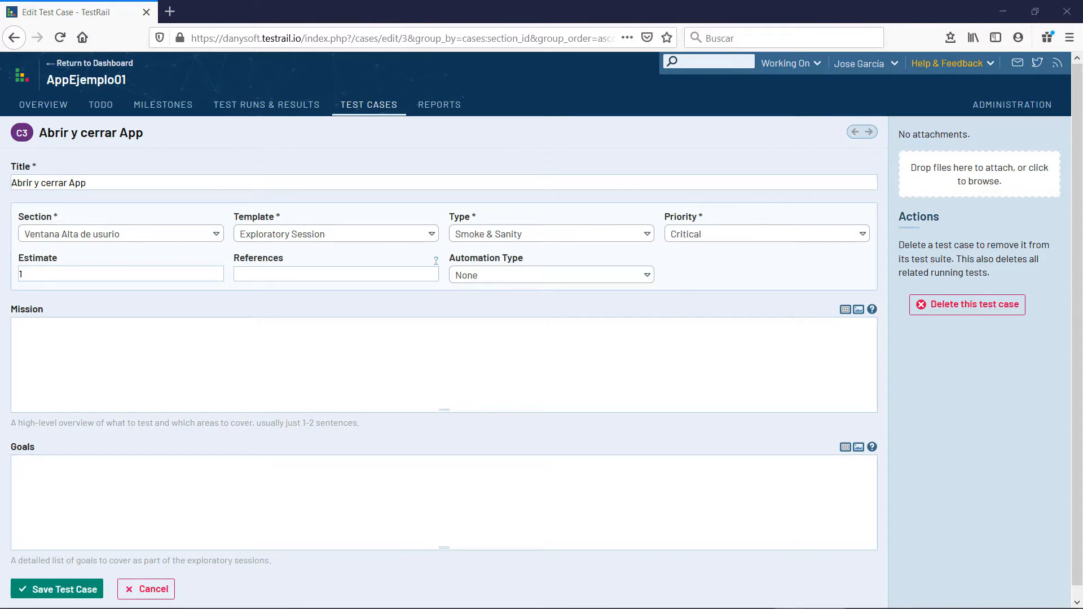
pyautogui.moveTo(0, 198); pyautogui.dragTo(434, 1)
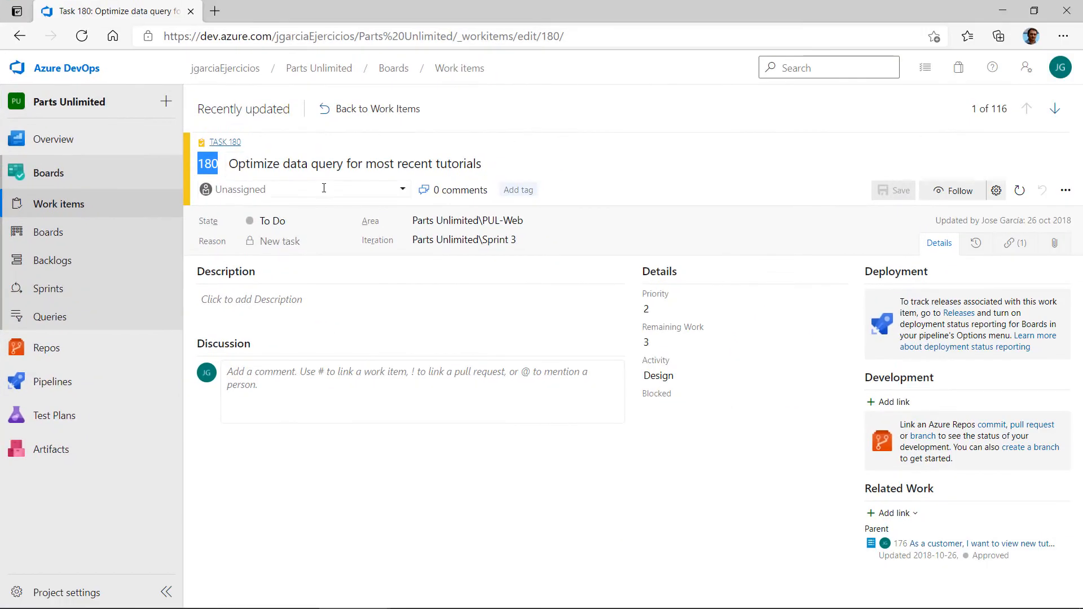
# Copy the TASK 180 link for 'Optimize data query for most recent tutorials' with Copiar vínculo.
pyautogui.click(480, 170)
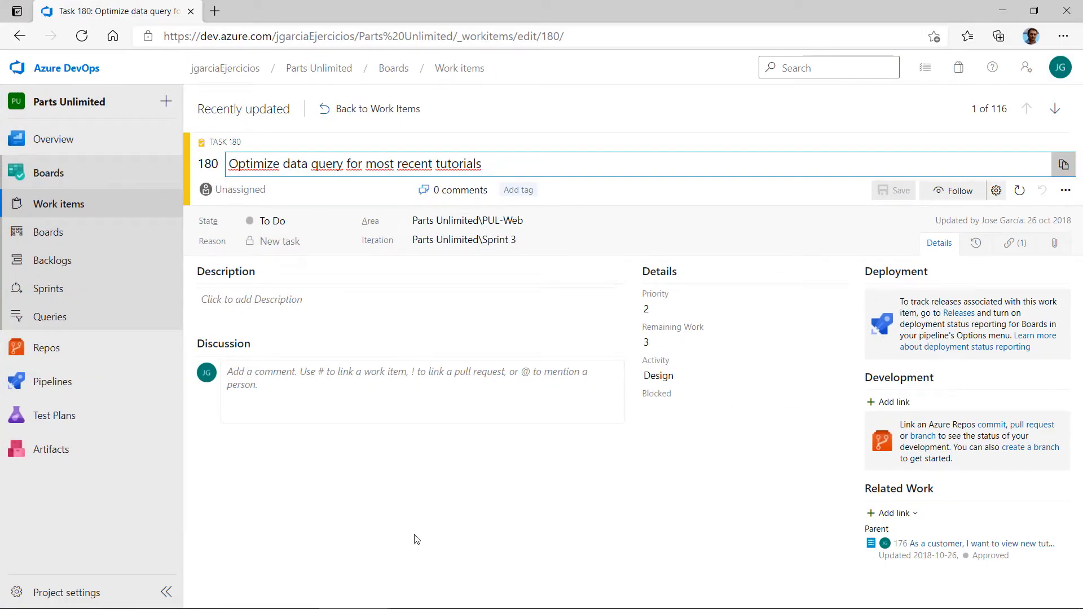
pyautogui.click(451, 496)
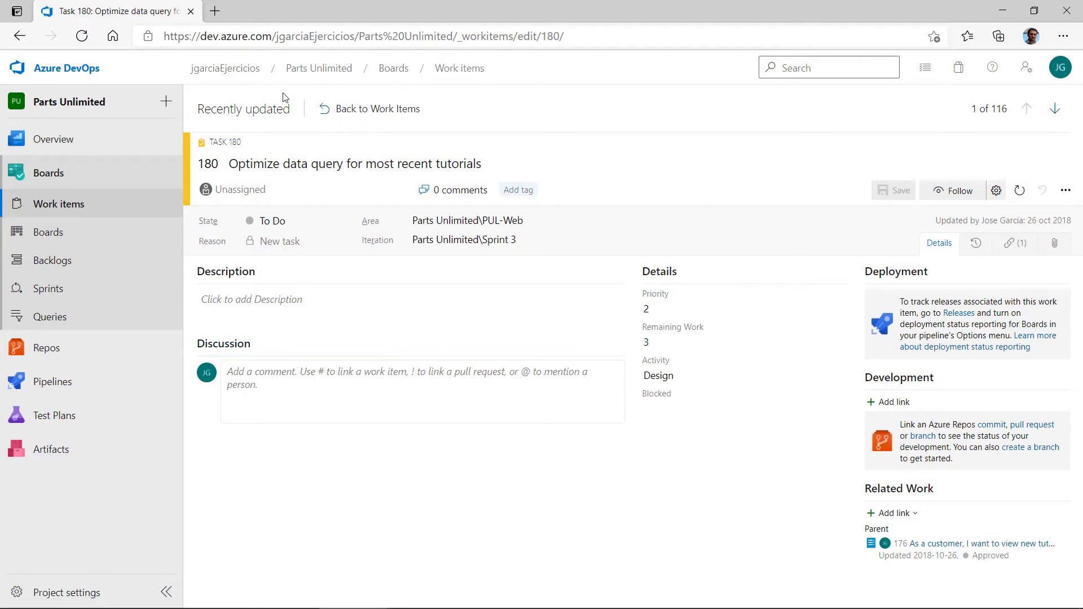
pyautogui.moveTo(194, 36); pyautogui.dragTo(355, 36)
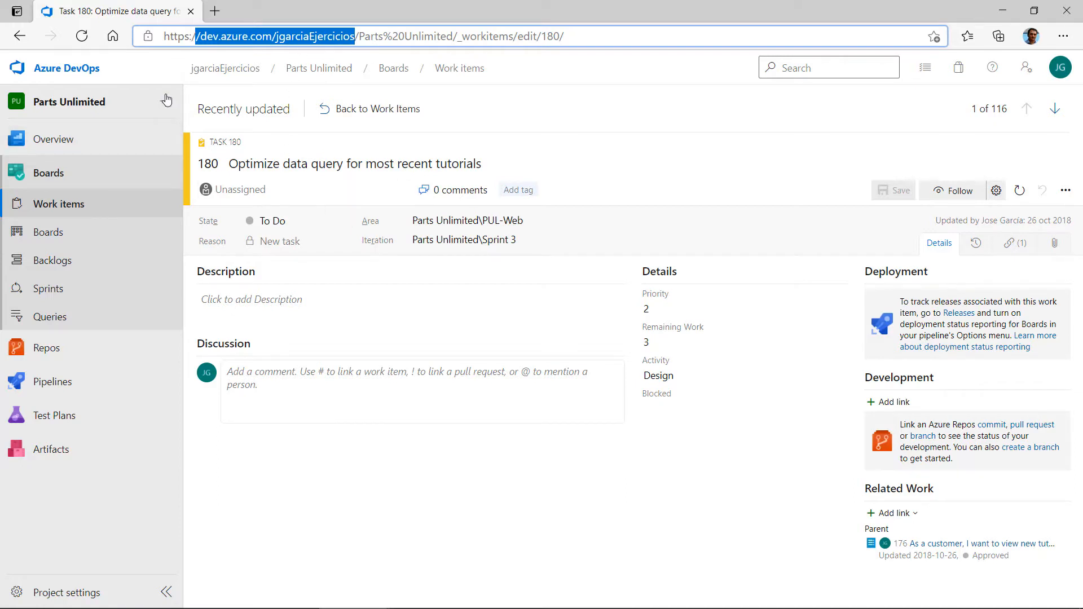
pyautogui.click(215, 166)
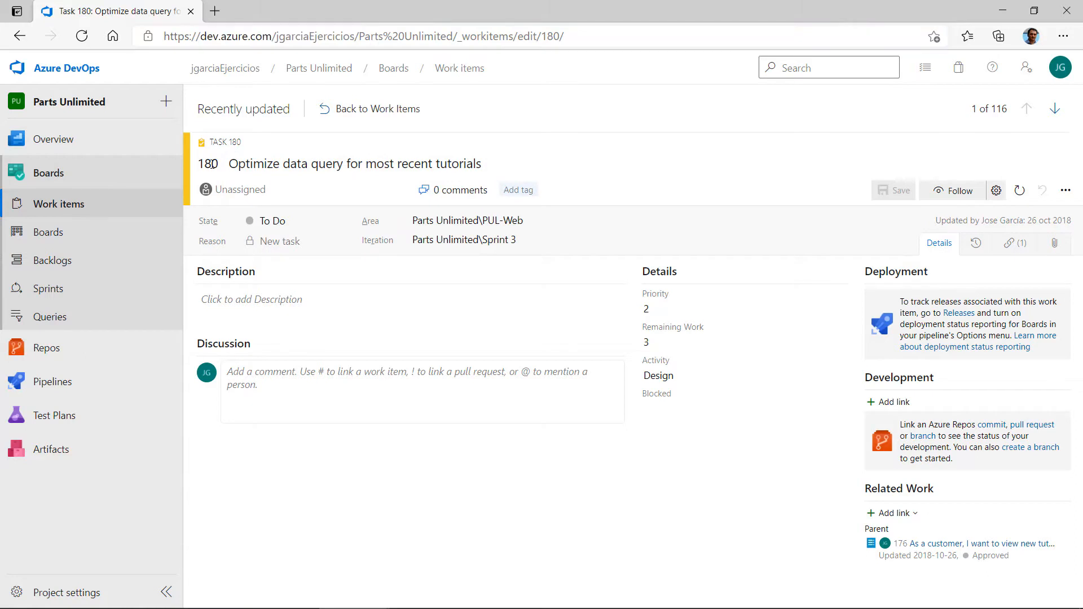
pyautogui.doubleClick(207, 163)
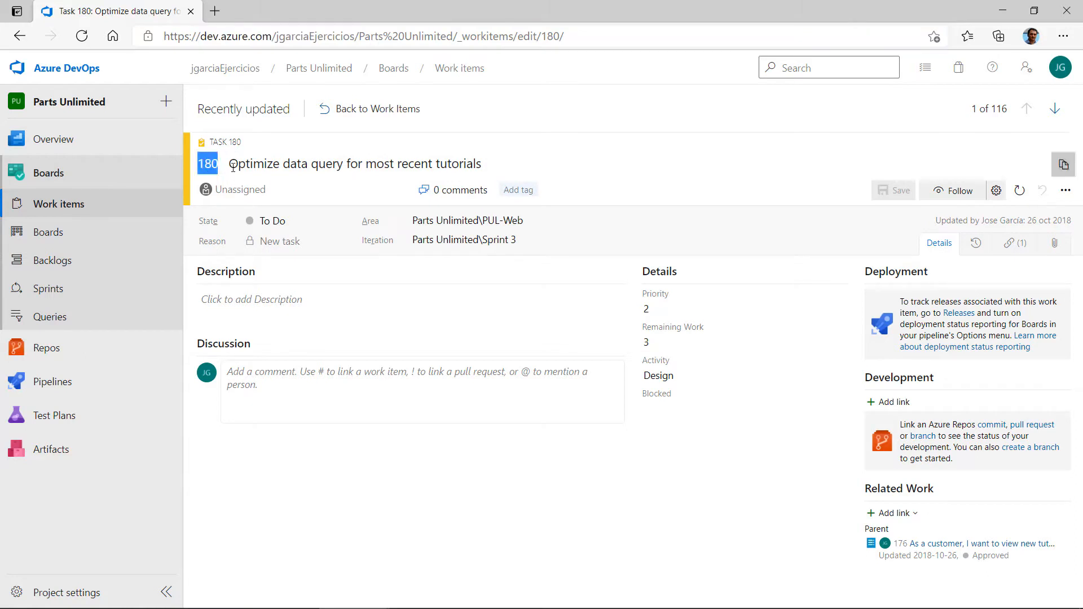
pyautogui.moveTo(251, 143); pyautogui.dragTo(209, 143)
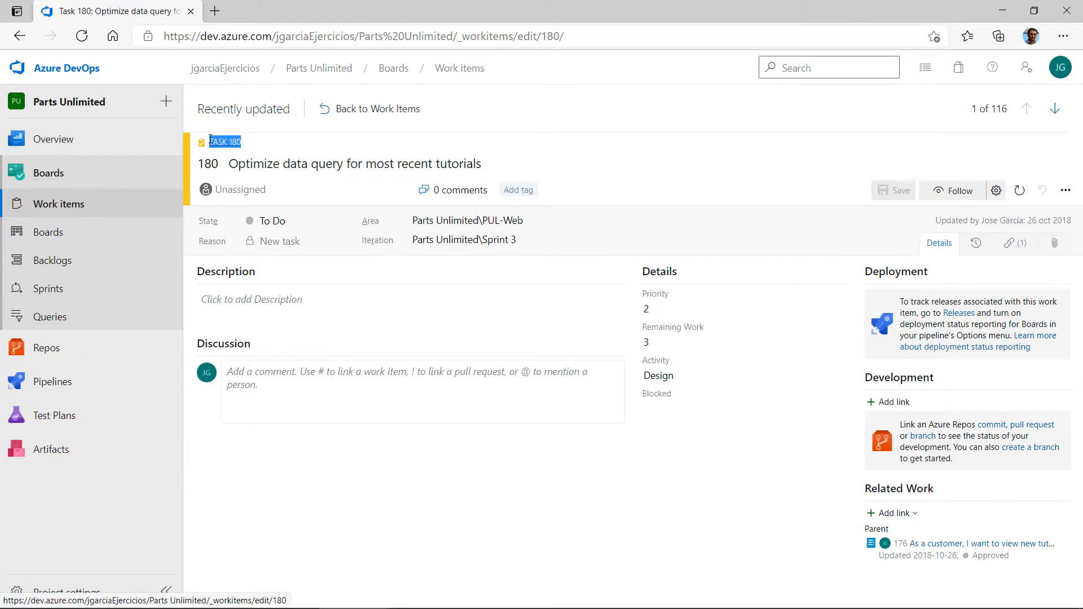
pyautogui.rightClick(220, 145)
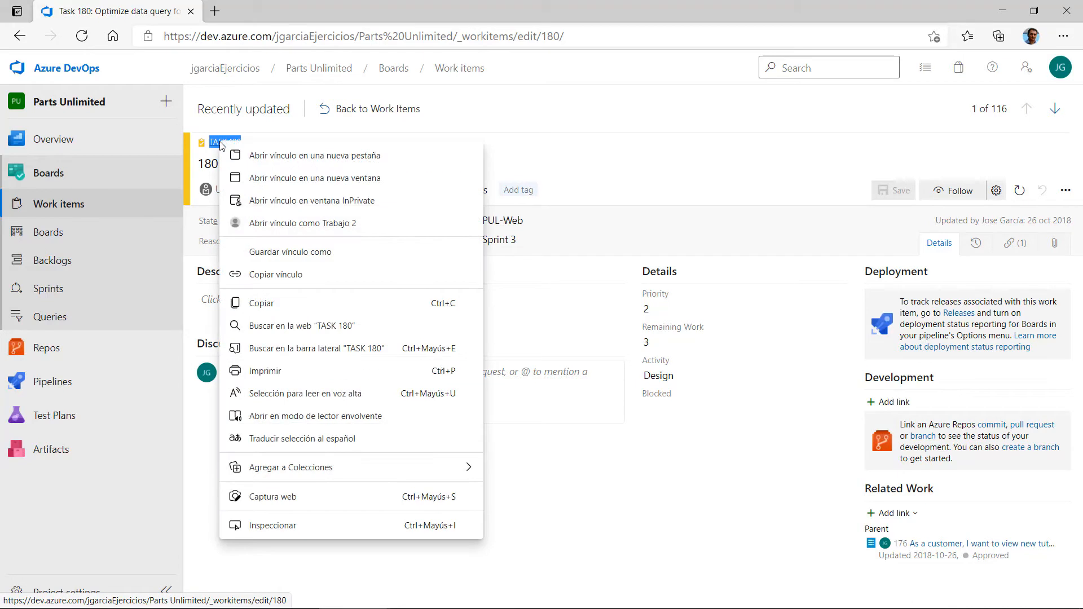
pyautogui.click(275, 276)
# Paste the work item link (…/_workitems/edit/180) into C3's References field.
pyautogui.click(1003, 11)
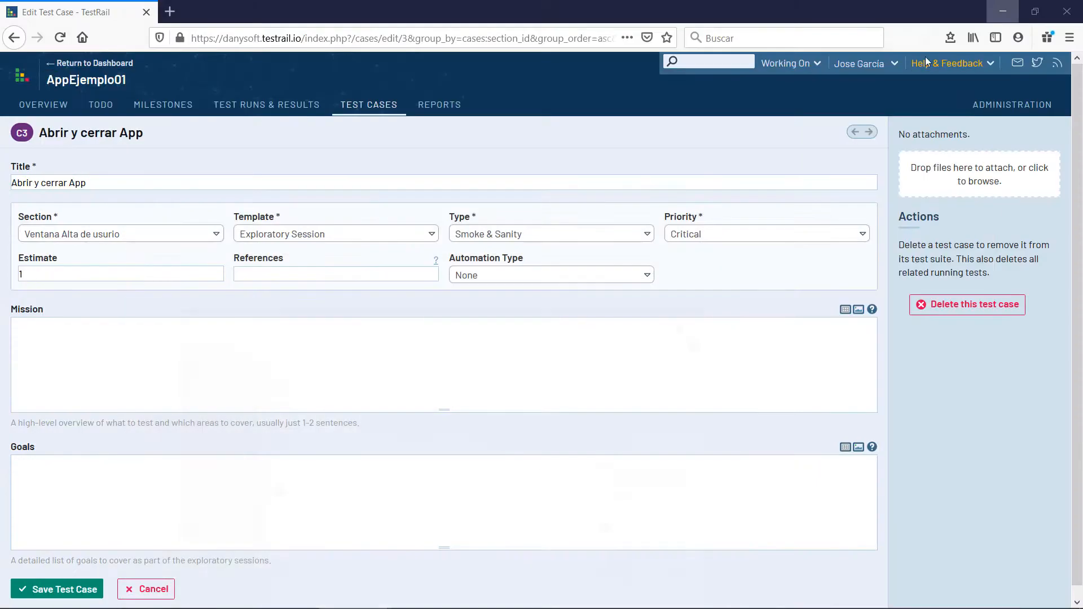
pyautogui.rightClick(327, 275)
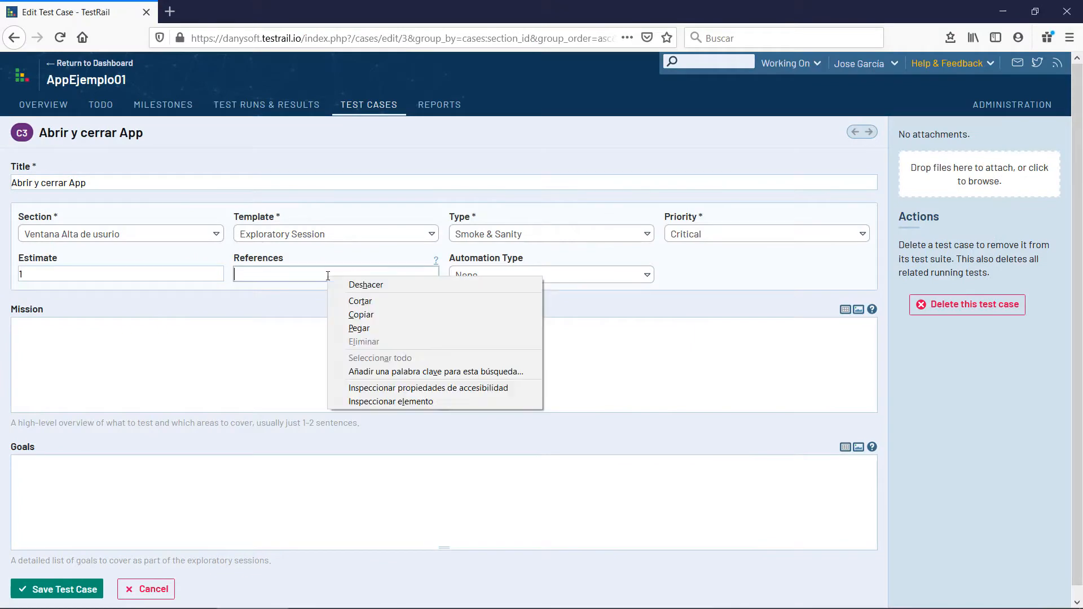
pyautogui.click(377, 328)
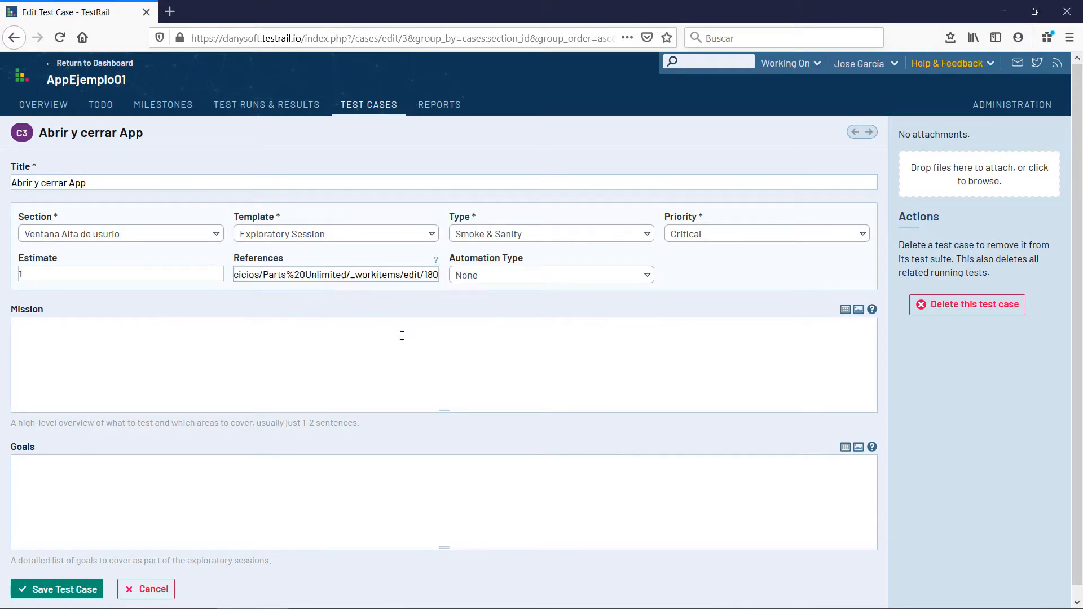
pyautogui.doubleClick(431, 274)
pyautogui.tripleClick(431, 275)
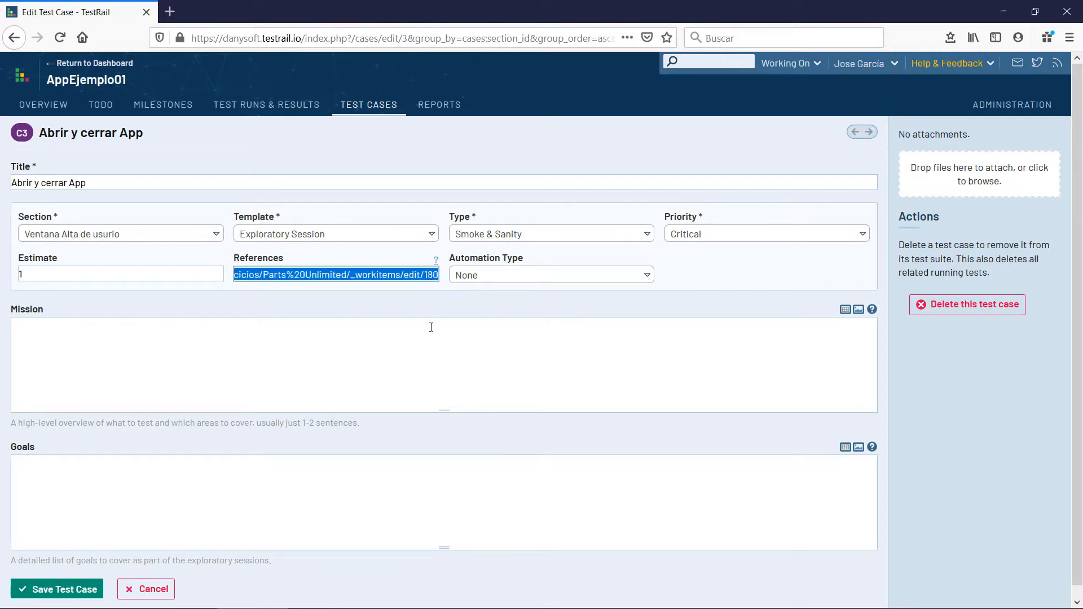
pyautogui.click(431, 327)
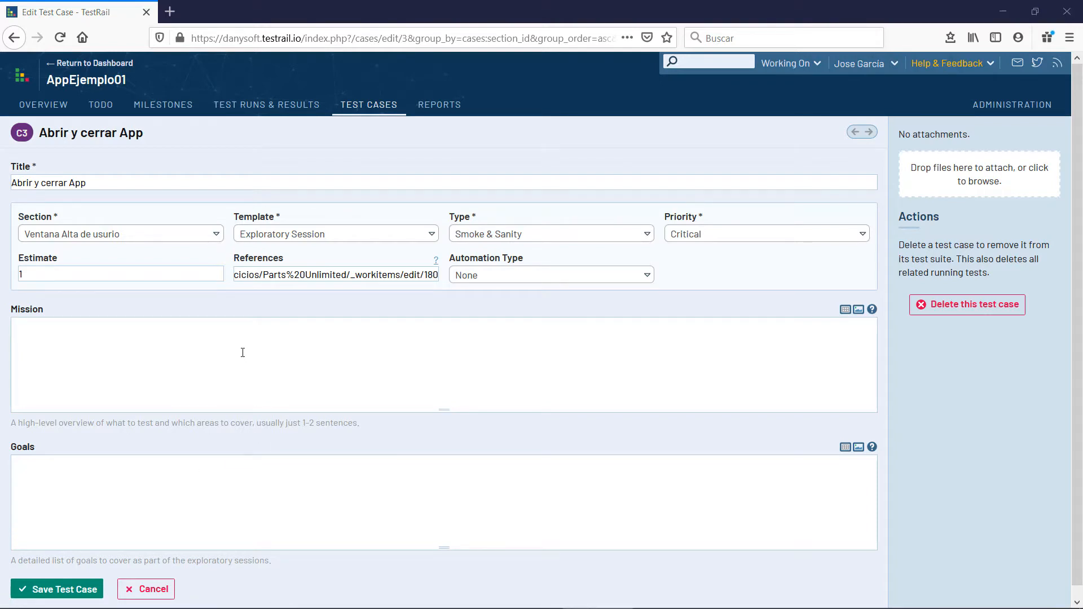
pyautogui.click(232, 332)
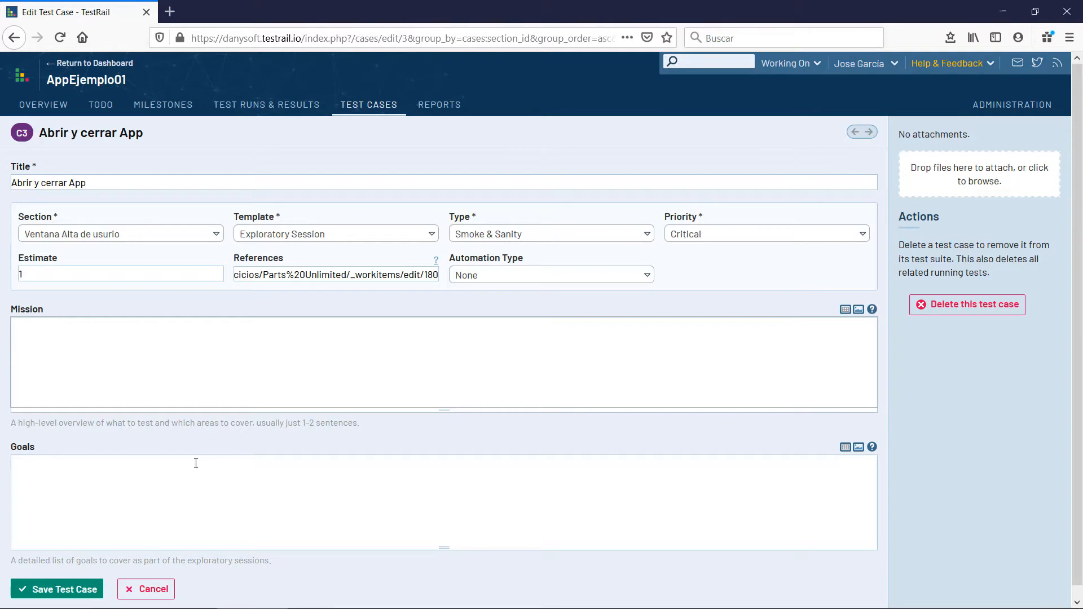
pyautogui.click(185, 486)
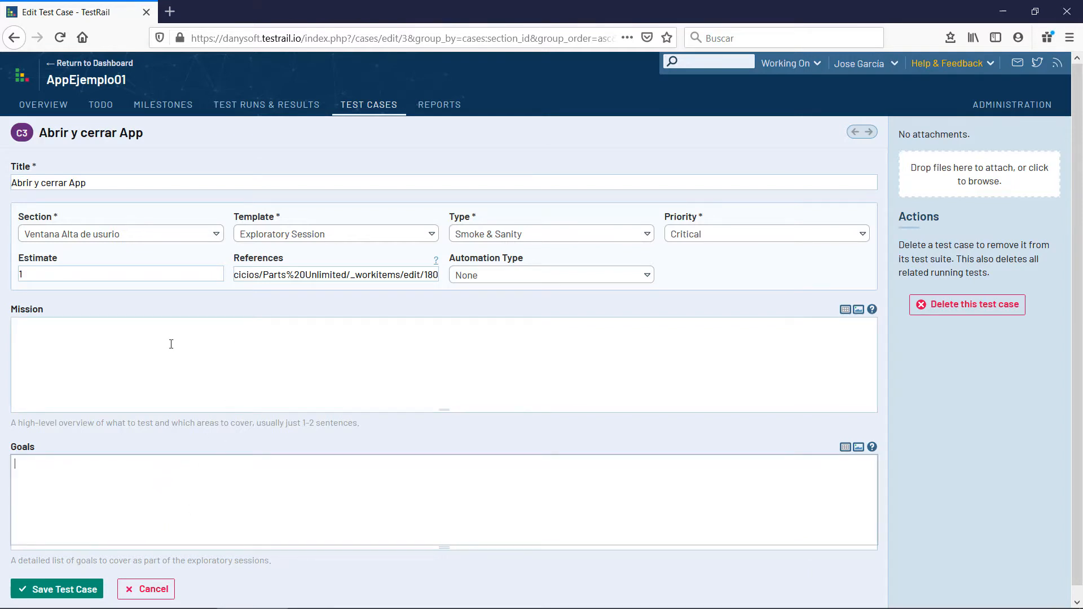
# Try the Test Case (Steps) template, then settle on Test Case (Text) for C3.
pyautogui.click(432, 235)
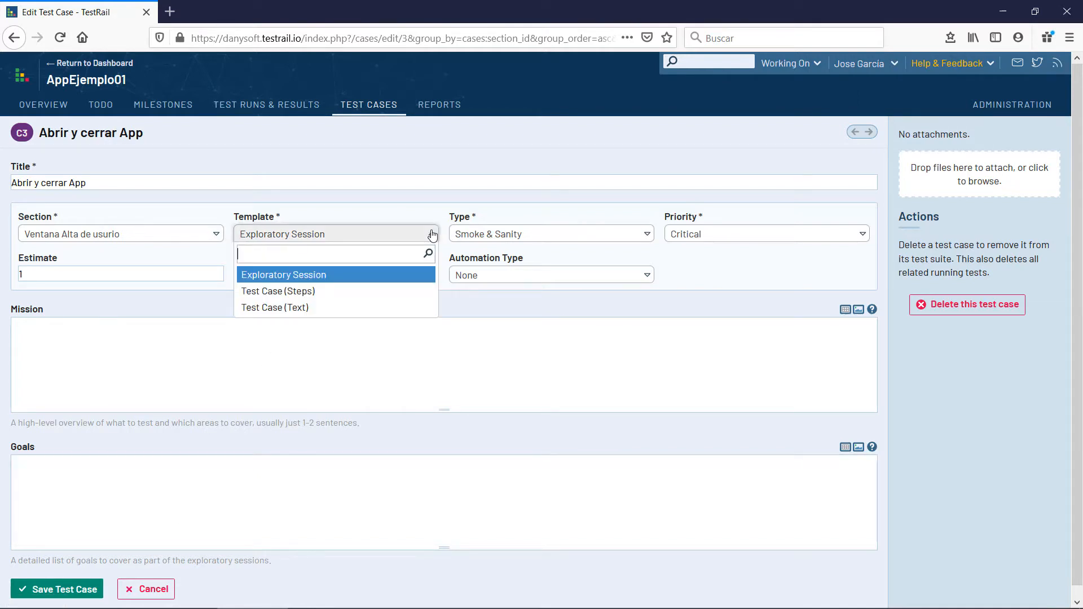
pyautogui.click(287, 294)
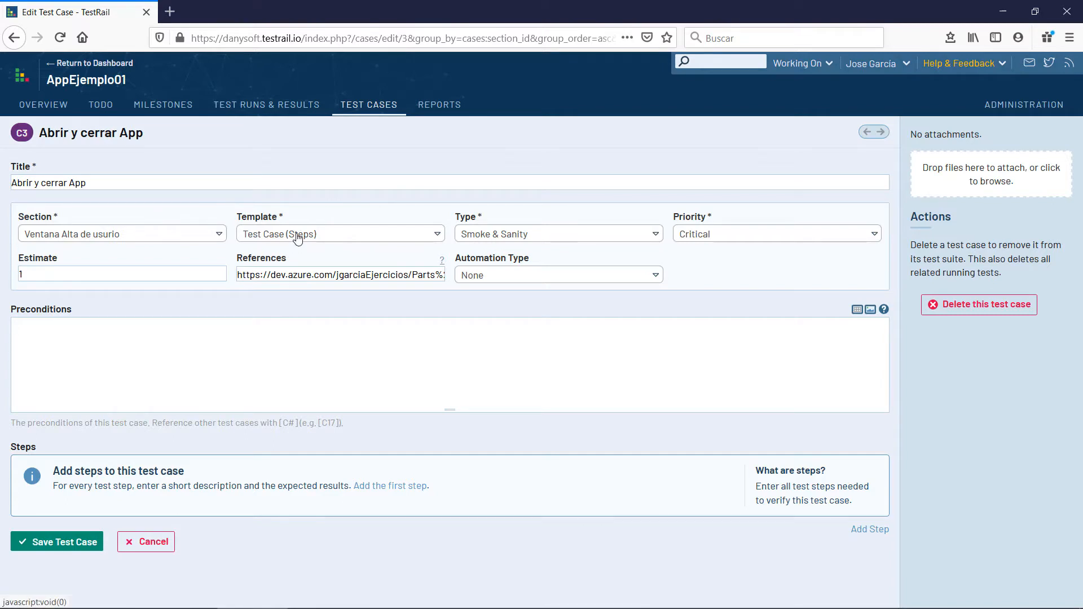
pyautogui.click(200, 379)
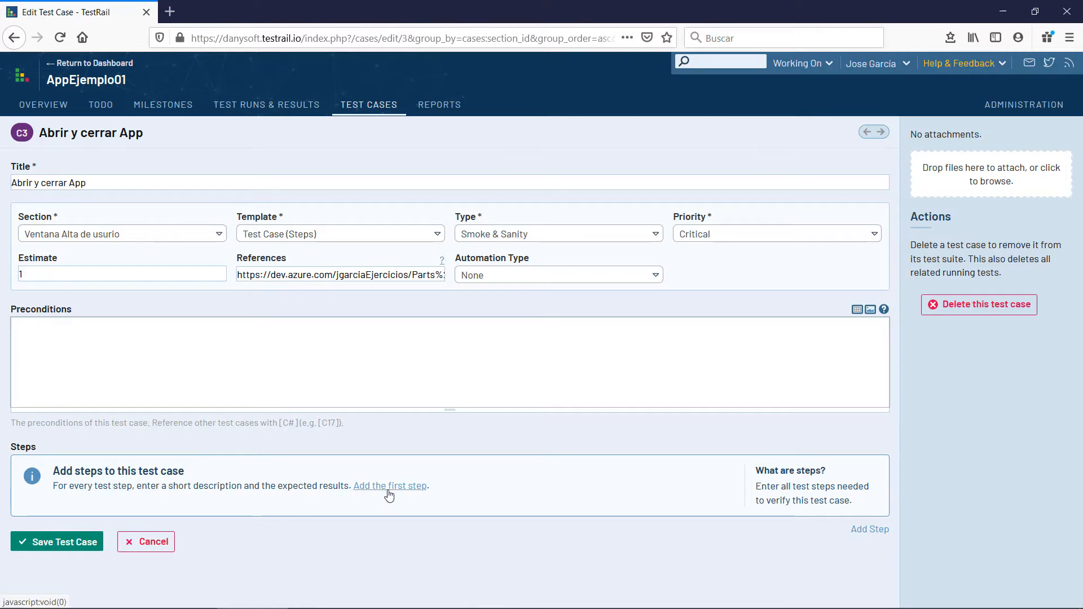
pyautogui.click(435, 238)
pyautogui.click(278, 307)
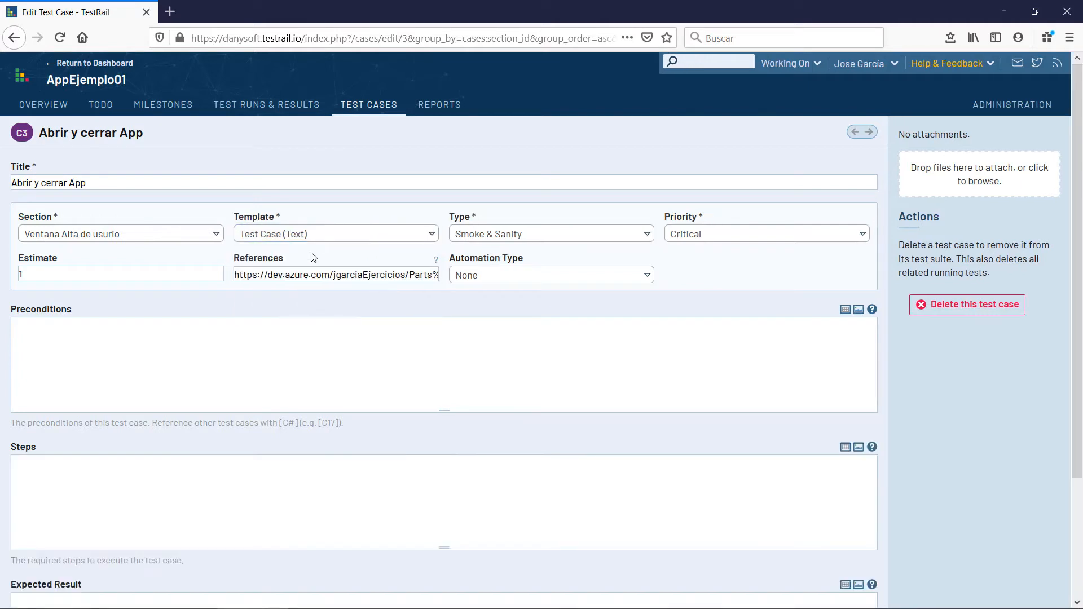
pyautogui.click(74, 459)
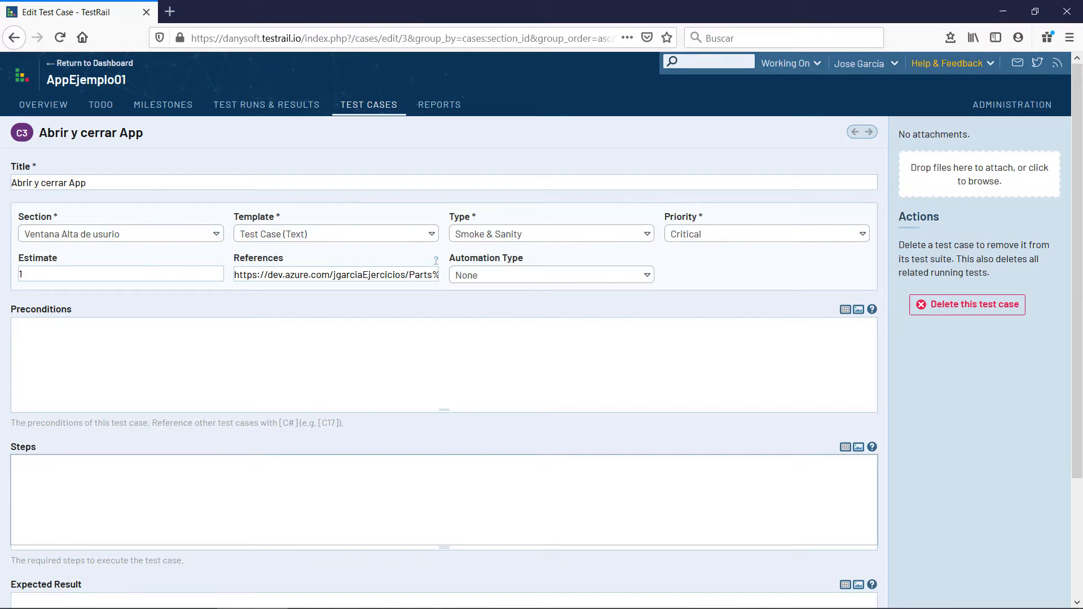
pyautogui.click(315, 238)
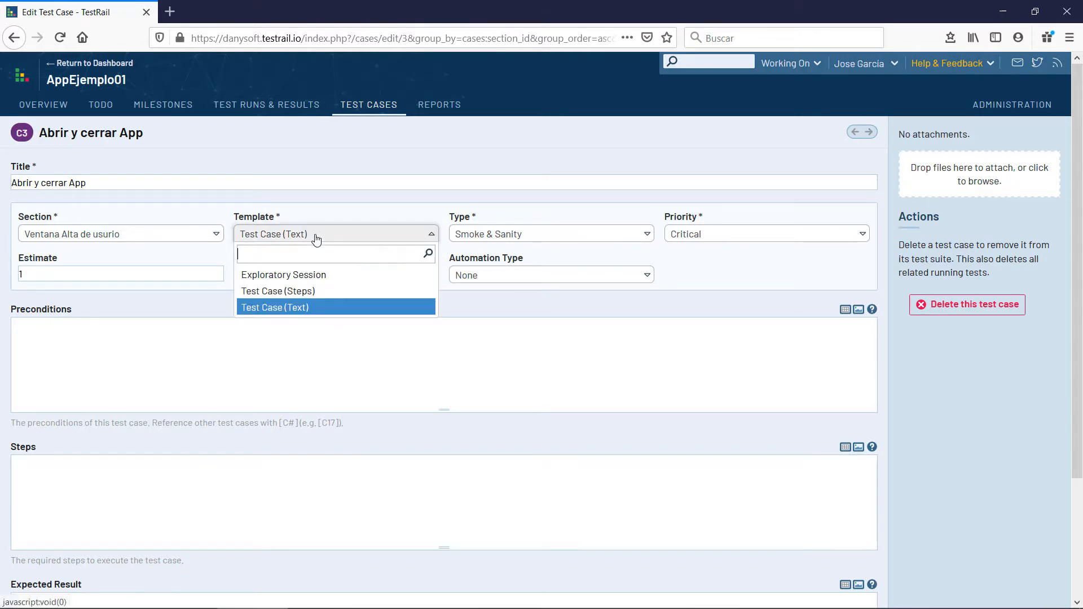
pyautogui.click(150, 358)
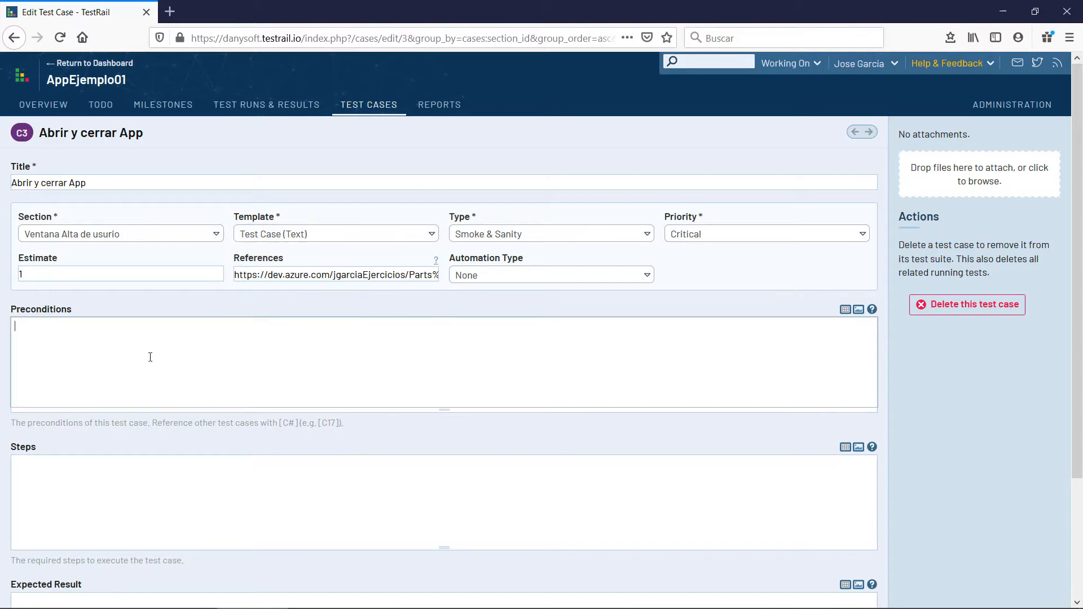
pyautogui.click(387, 235)
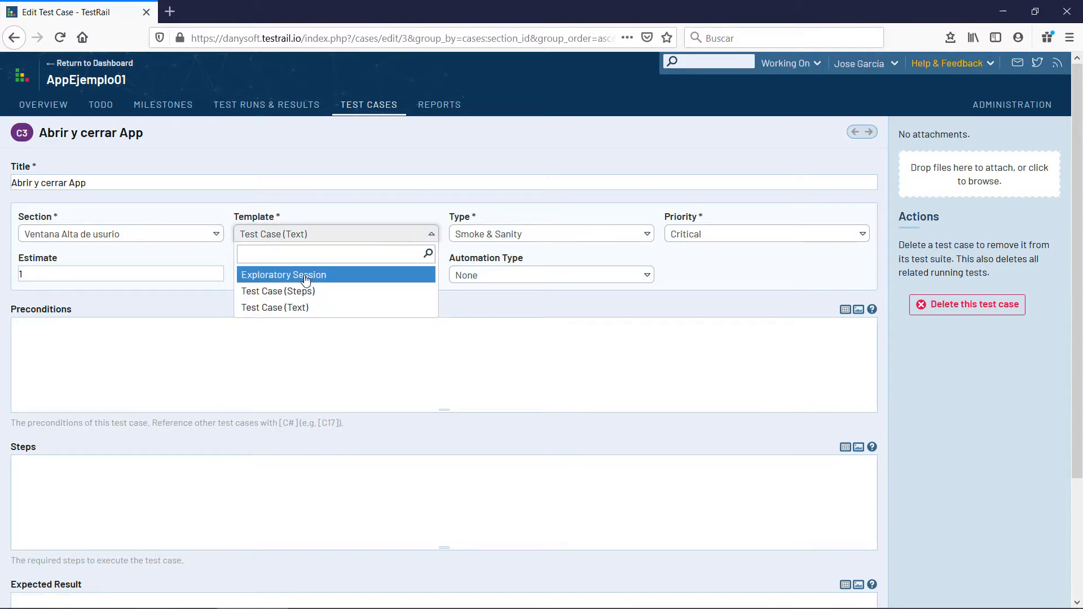
pyautogui.click(194, 336)
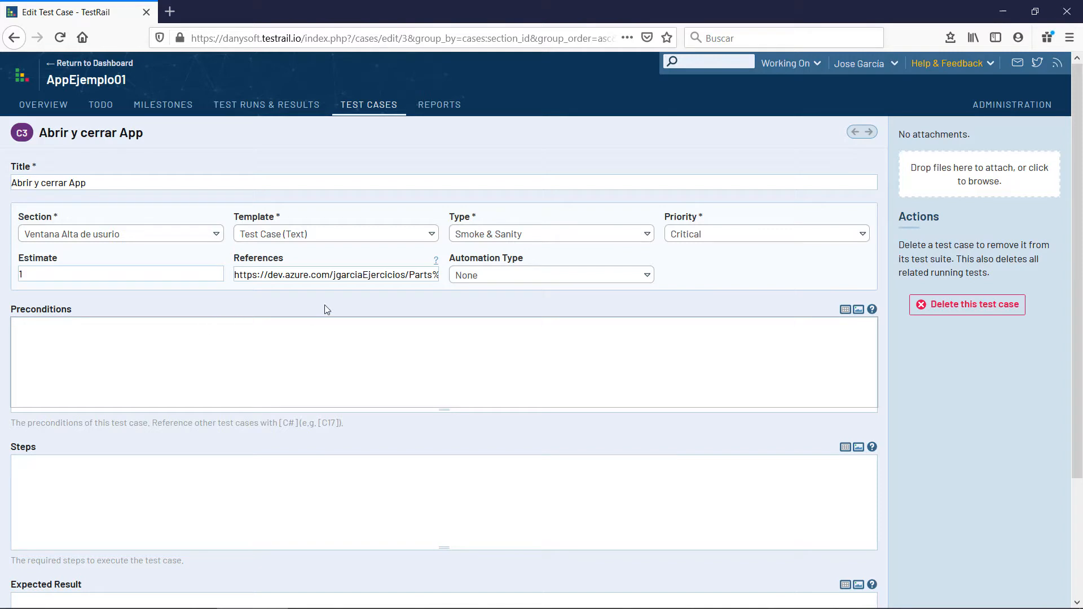
# Write preconditions: running the file opens the Alta de usuario screen, and menu "Inicio" offers "Salir".
pyautogui.write('A1')
pyautogui.write('ejecu')
pyautogui.write('tar')
pyautogui.press('BackSpace')
pyautogui.write('ar el fichero serabrirá una App')
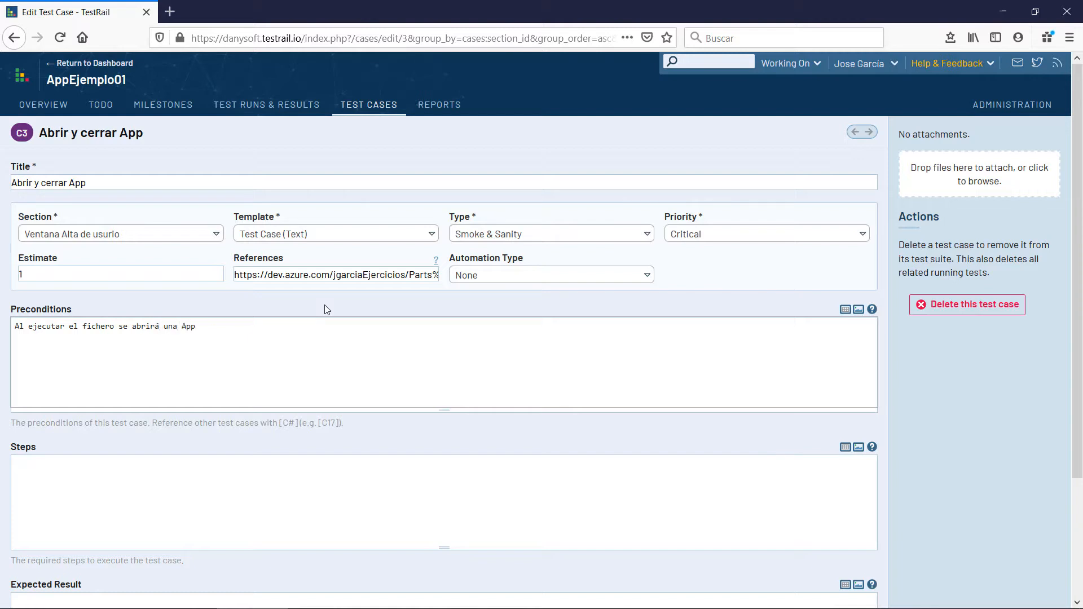
pyautogui.write(' con la pant')
pyautogui.write('alla Alta d')
pyautogui.write('El la')
pyautogui.write(' opción')
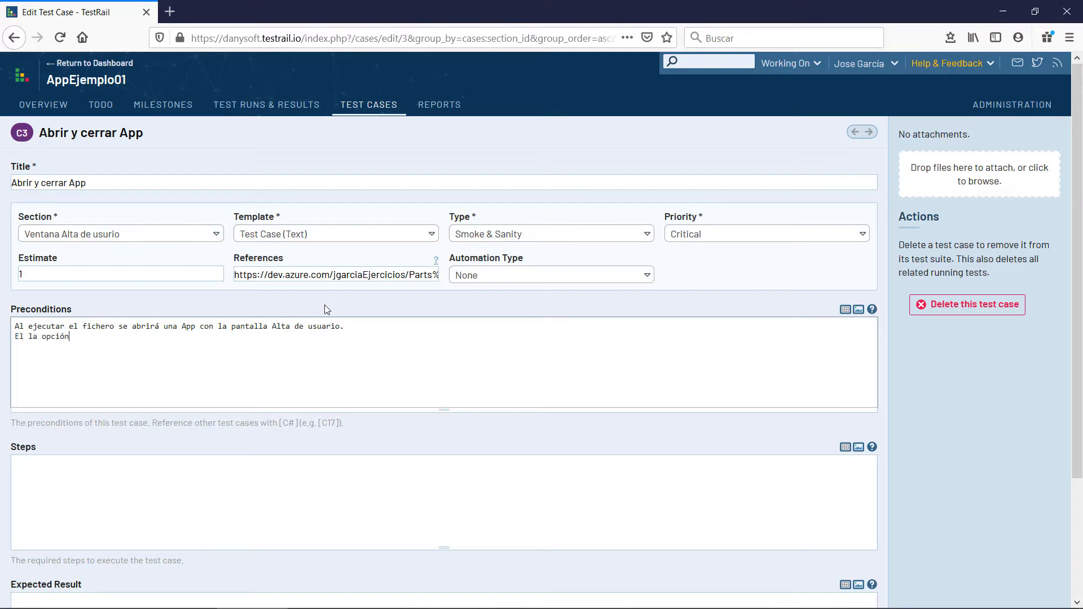
pyautogui.write(' de menú Inif')
pyautogui.press('BackSpace')
pyautogui.write('cio" habrá una opción "Salir".')
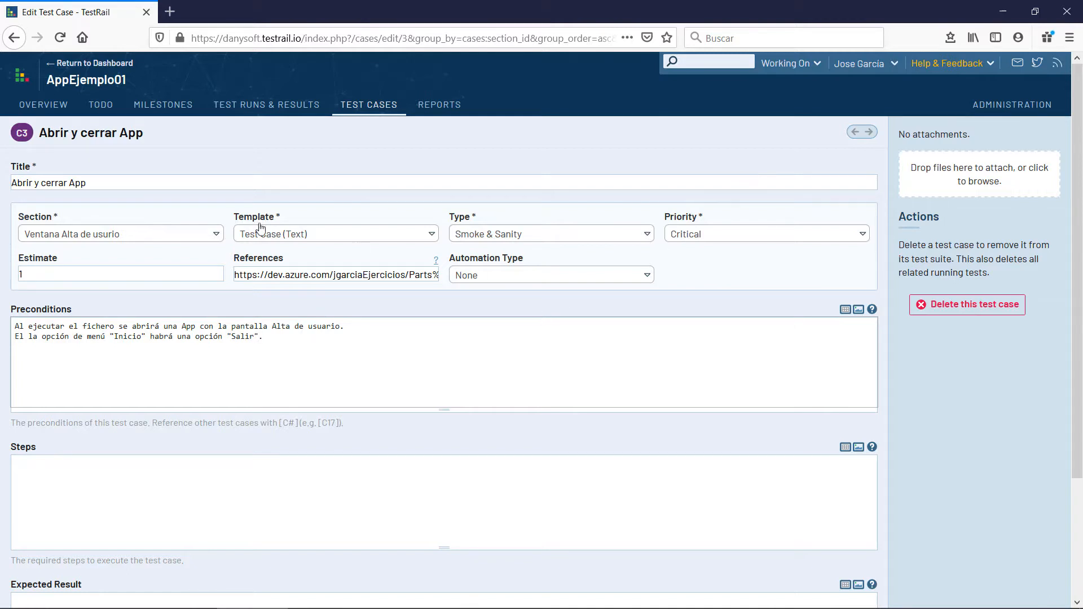
# Write step 1 'Ejecutar el fichero' followed by the pasted path C:\repoEjemplo\AltaUsuario.pyw.
pyautogui.click(119, 467)
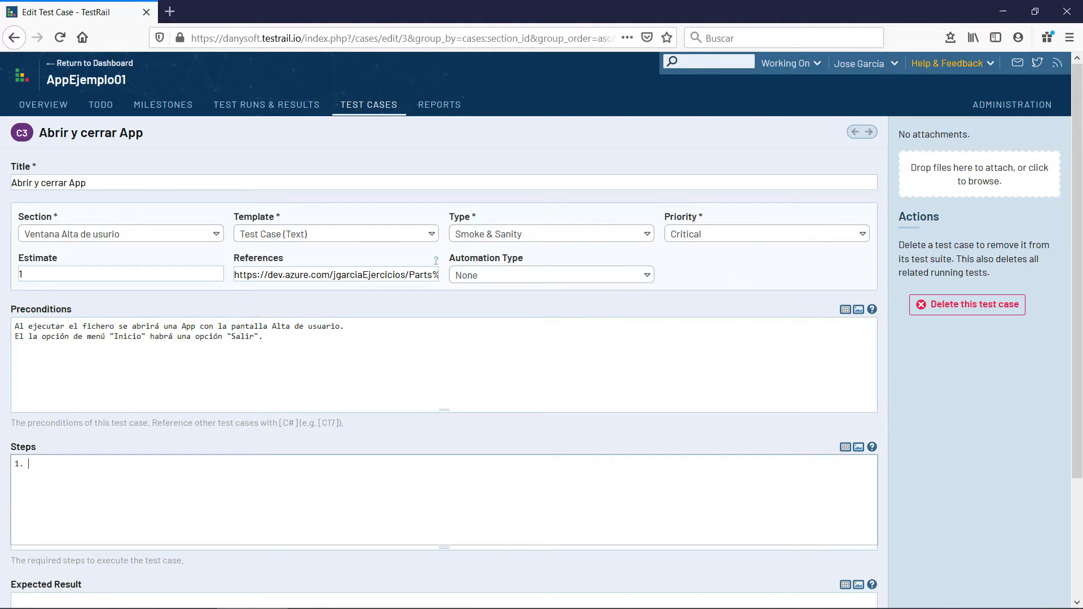
pyautogui.write('1. Ejectura')
pyautogui.press('BackSpace')
pyautogui.write('ar fich')
pyautogui.press('BackSpace')
pyautogui.press('BackSpace')
pyautogui.write('el fichero')
pyautogui.hotkey('alt', 'Tab')
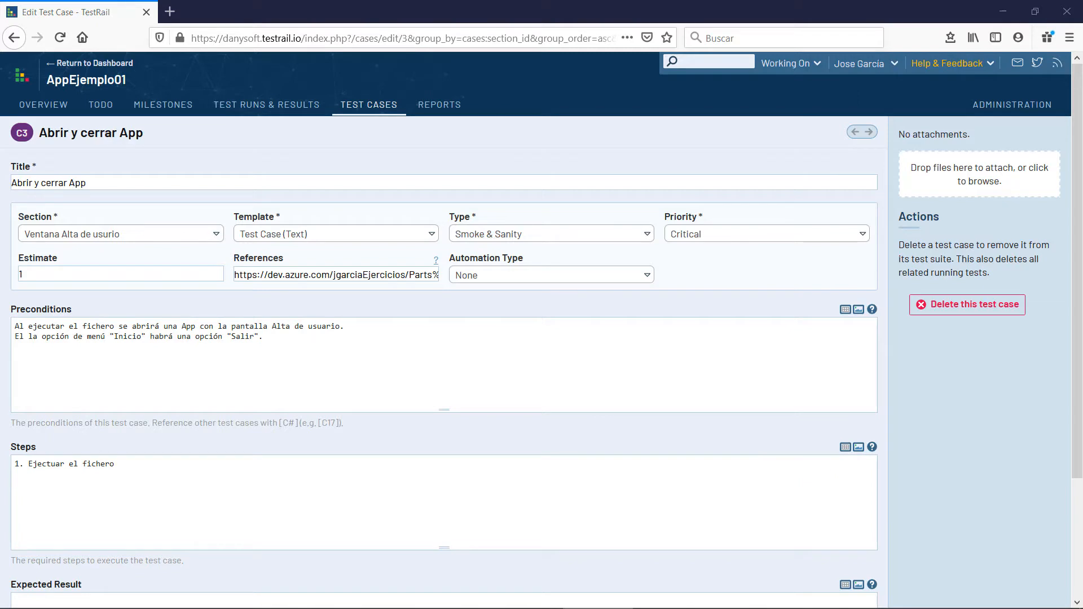
pyautogui.hotkey('alt', 'Tab')
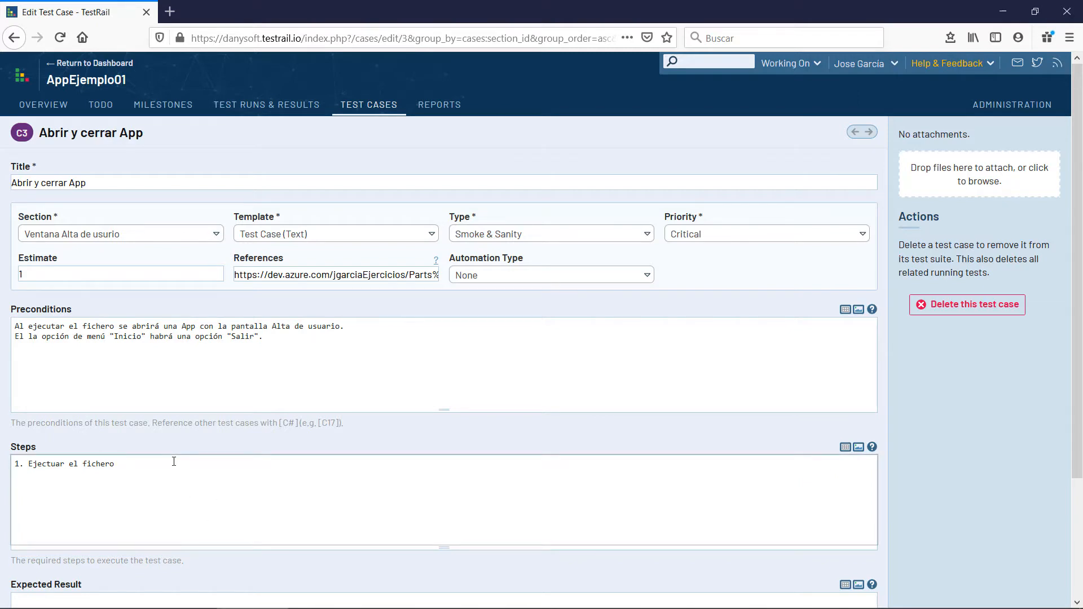
pyautogui.write('C:\\repoEjemplo\\AltaUsuario.pyw')
# Add step 2 'Clic en menú Inici > Salir' and step 3 'Clic en el botón Sí' to confirm.
pyautogui.scroll(-3, 377, 442)
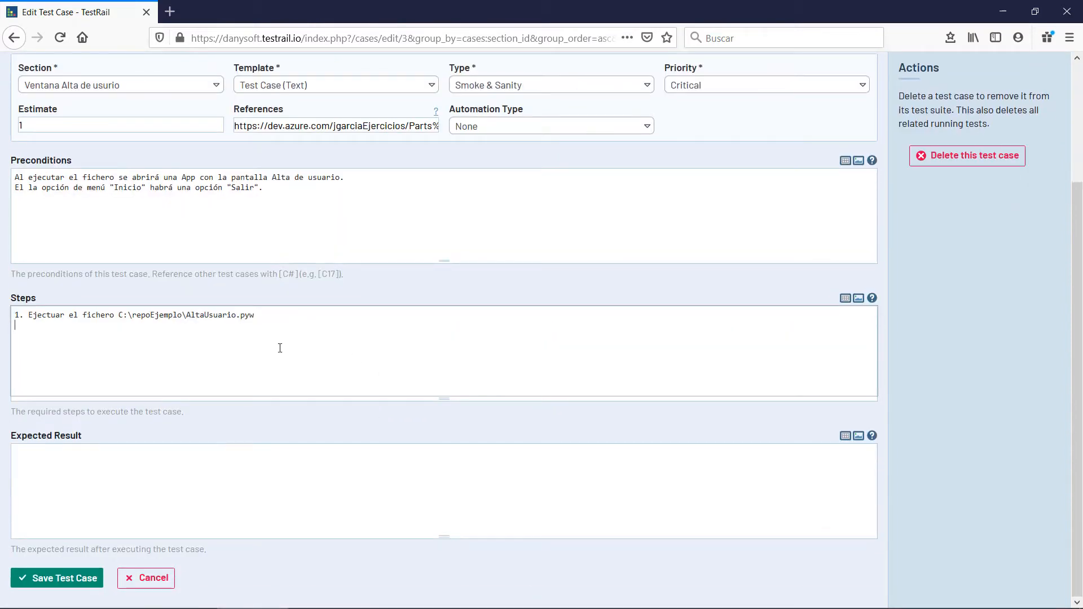
pyautogui.write('C')
pyautogui.write('Cli')
pyautogui.write('c en ')
pyautogui.write('ma')
pyautogui.write('enú')
pyautogui.write(' Ini')
pyautogui.write('ci')
pyautogui.write(' >')
pyautogui.write(' Salir')
pyautogui.press('BackSpace')
pyautogui.press('BackSpace')
pyautogui.write('ir 3. Clic een')
pyautogui.press('BackSpace')
pyautogui.press('BackSpace')
pyautogui.press('BackSpace')
pyautogui.write('n e')
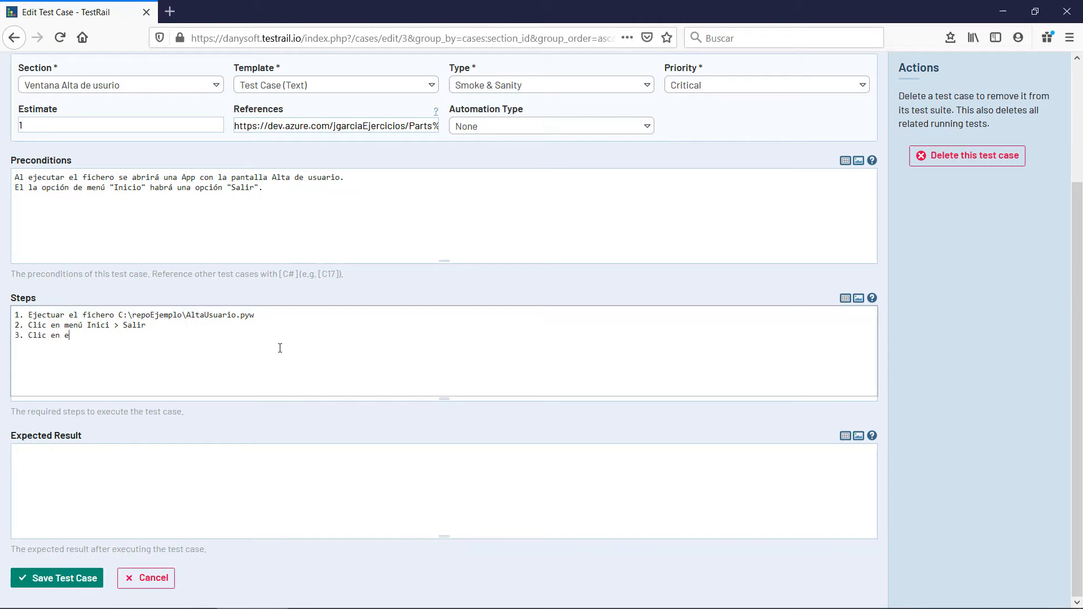
pyautogui.write('l botón Sí, de la ventana de confirmación')
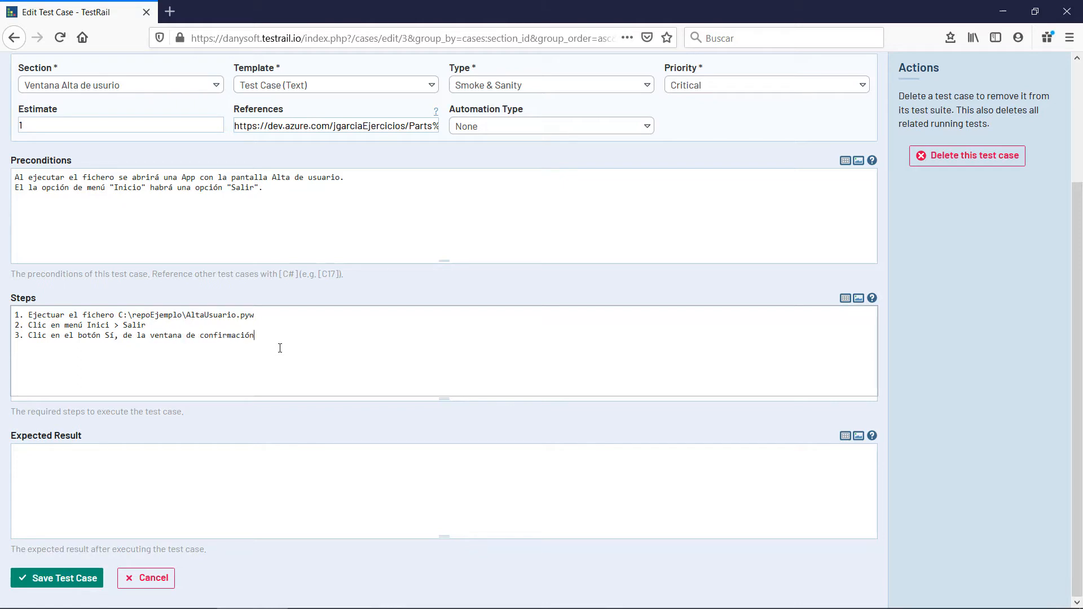
pyautogui.click(270, 452)
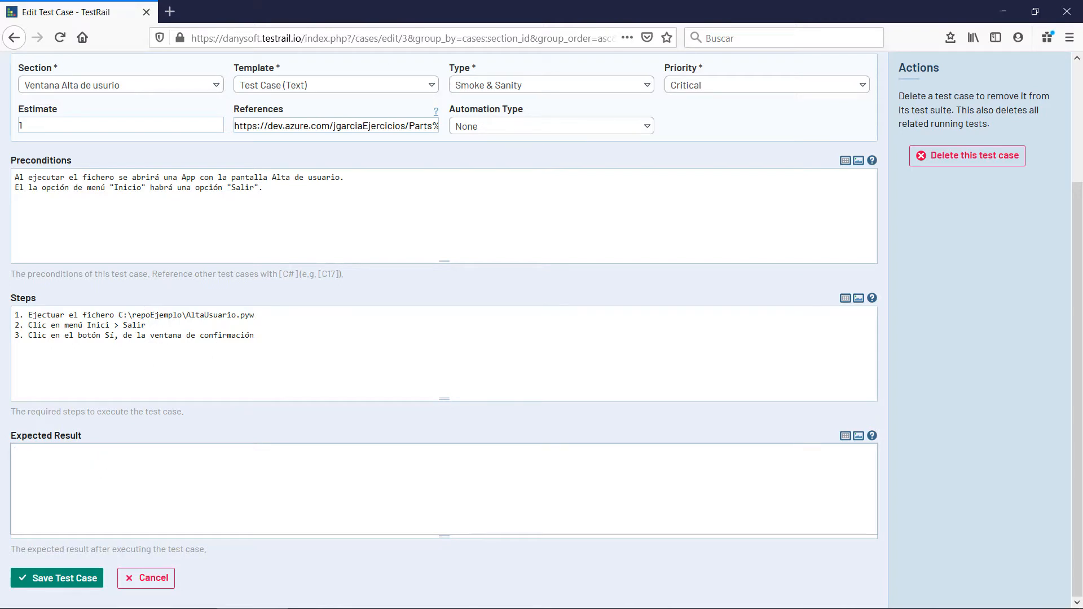
# Enter results 'Se abre la ventana', confirmation popup, 'Se cierra la ventana'; fix step 2 to Inicio.
pyautogui.write('1. Se abre la ventana')
pyautogui.press('Return')
pyautogui.write('2.')
pyautogui.click(110, 326)
pyautogui.write('0')
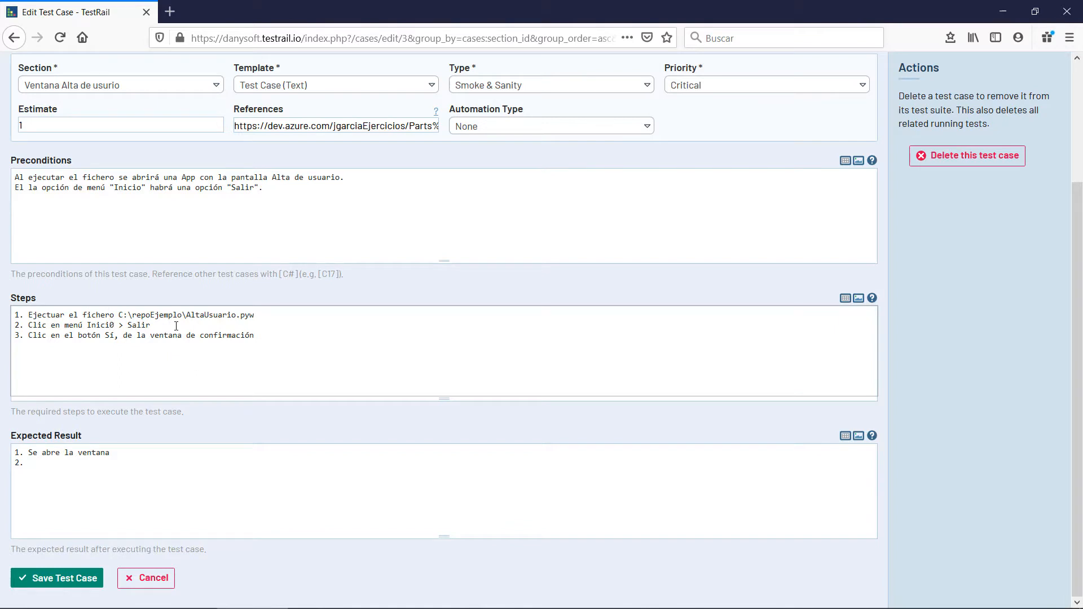
pyautogui.press('BackSpace')
pyautogui.write('o')
pyautogui.click(99, 462)
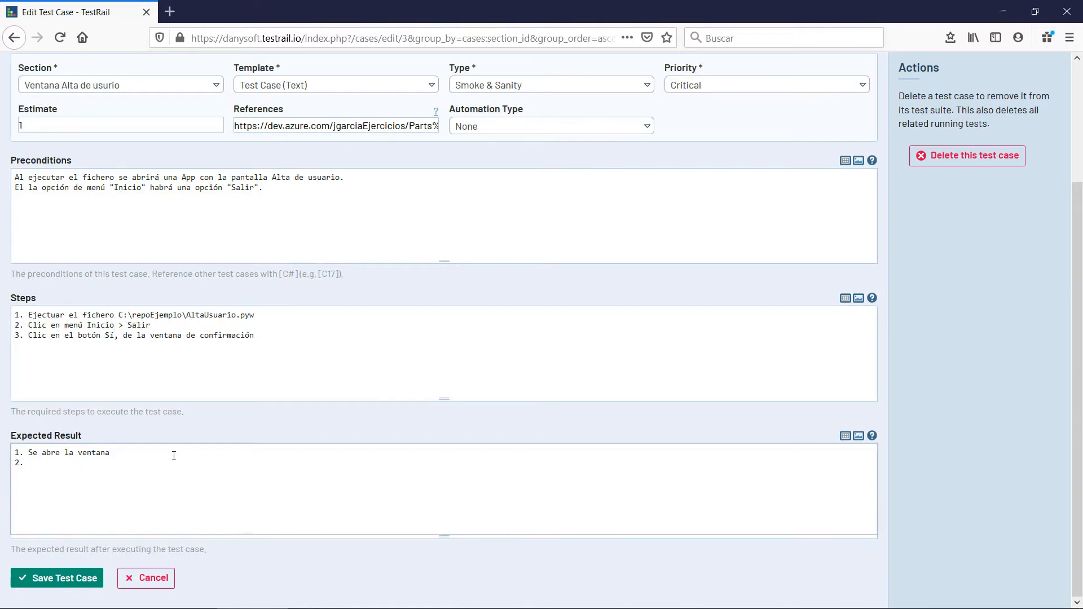
pyautogui.write('Se abre una ventana emergente pidiendo confirma')
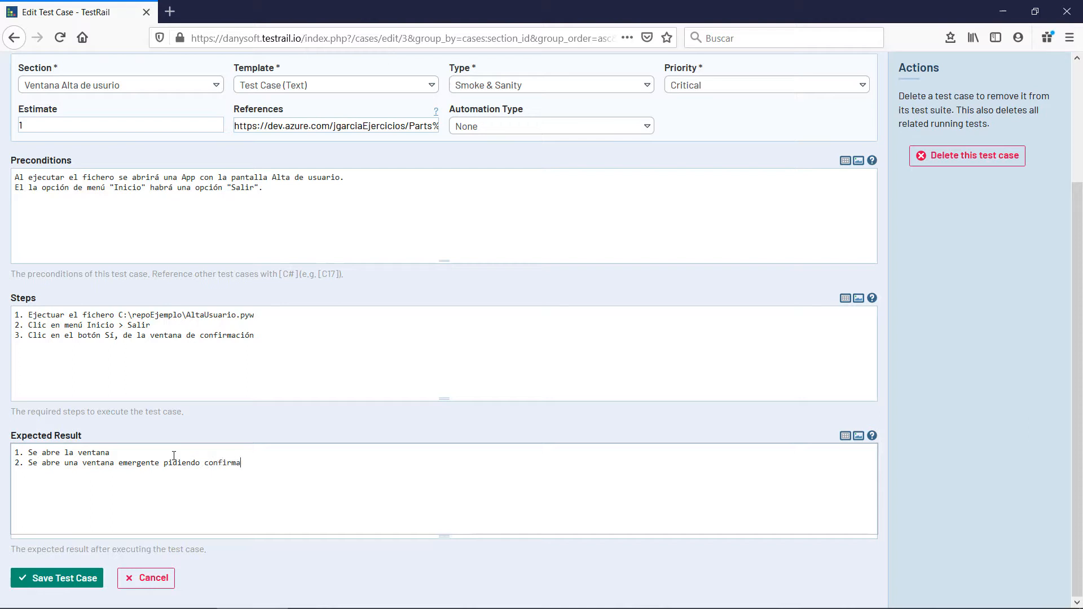
pyautogui.write('ción ')
pyautogui.write('3')
pyautogui.write('. Se cierra')
pyautogui.write(' la ventana')
# Review the steps and expected results, highlighting Salir, Inicio, the file name and result texts.
pyautogui.moveTo(158, 326); pyautogui.dragTo(127, 326)
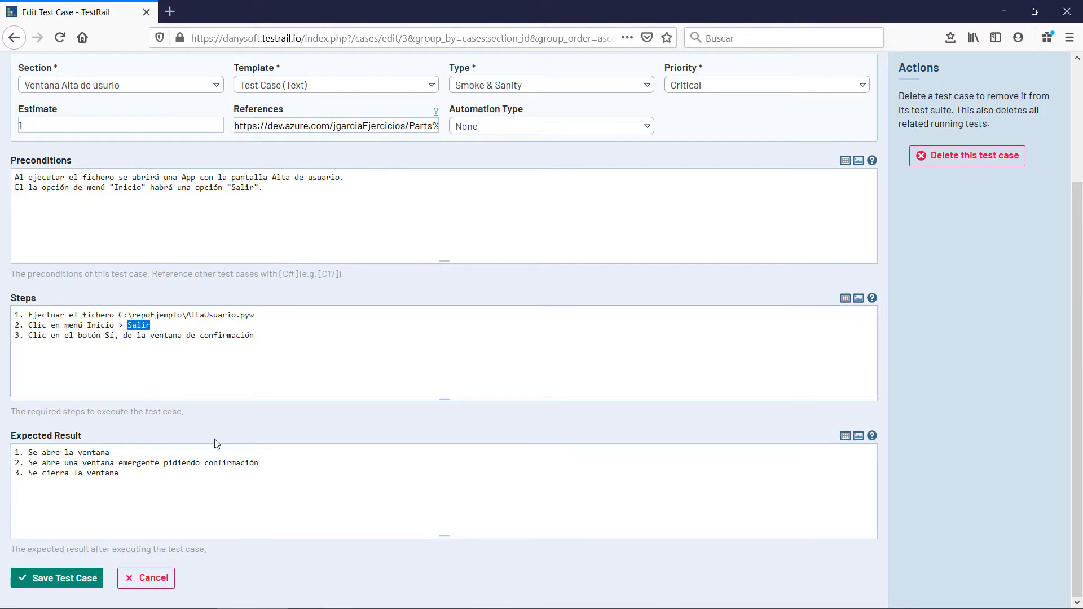
pyautogui.moveTo(262, 467); pyautogui.dragTo(12, 463)
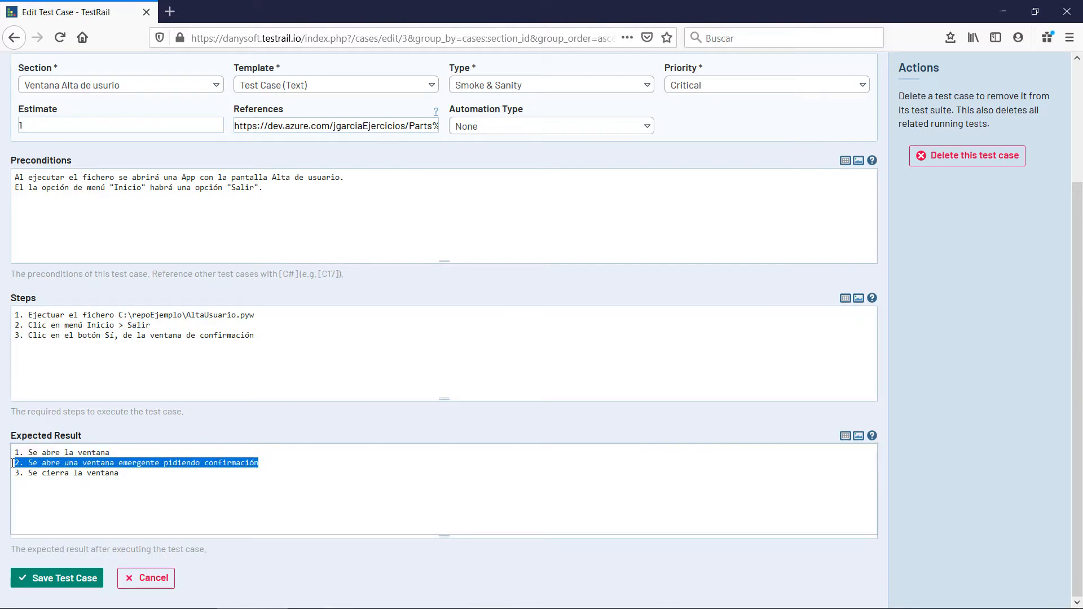
pyautogui.moveTo(271, 319); pyautogui.dragTo(179, 319)
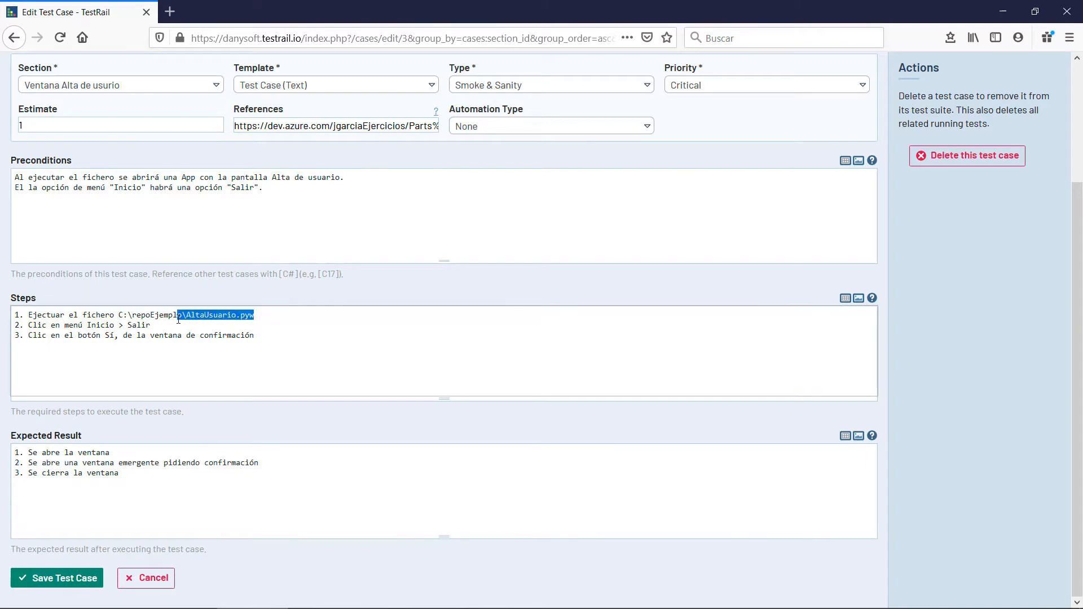
pyautogui.moveTo(111, 452); pyautogui.dragTo(67, 451)
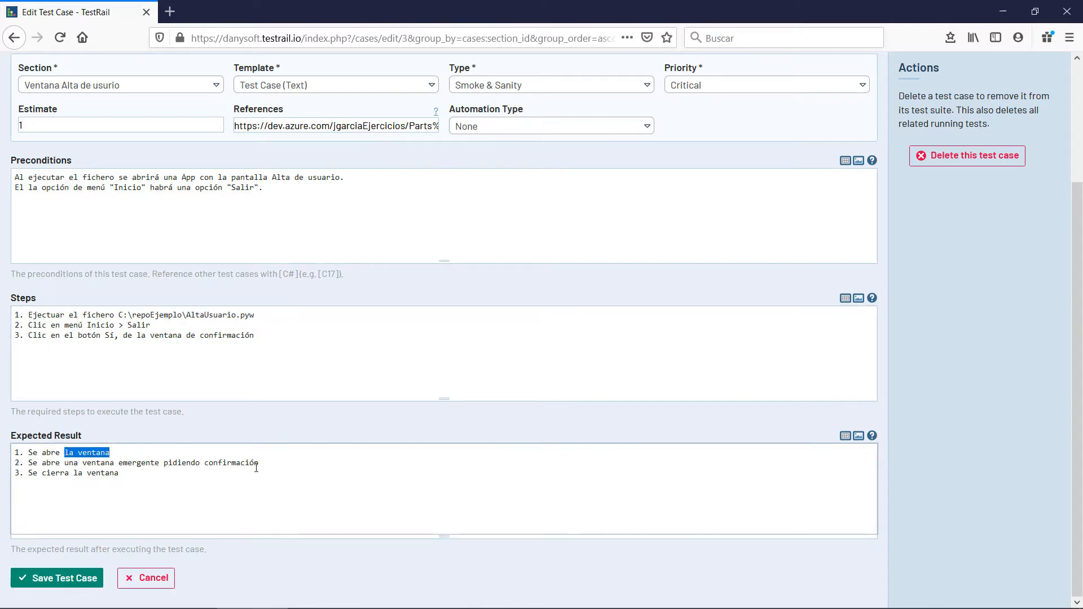
pyautogui.moveTo(263, 463); pyautogui.dragTo(47, 463)
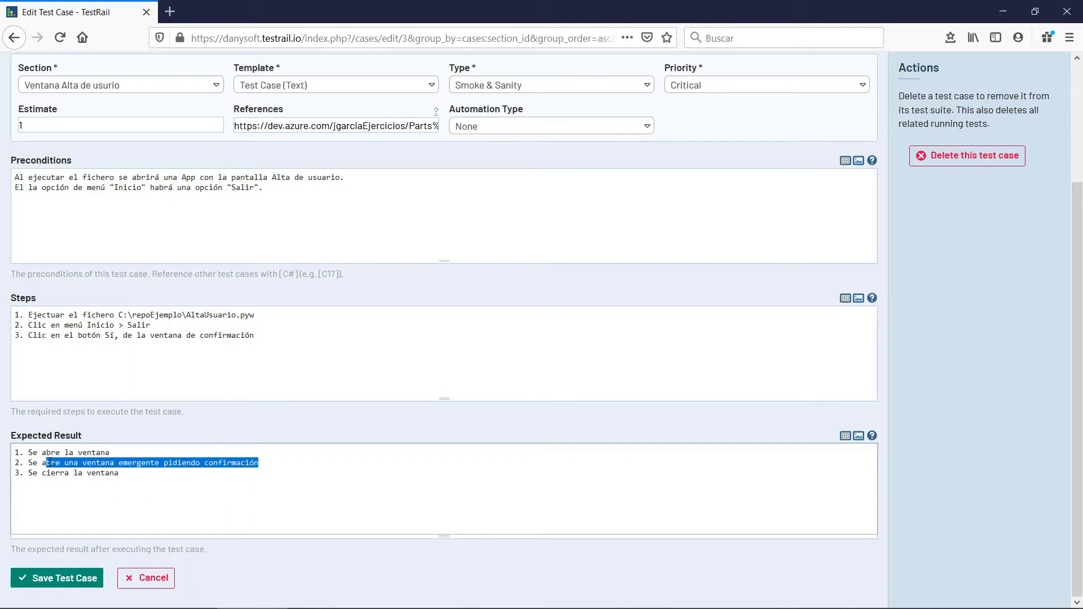
pyautogui.doubleClick(135, 326)
pyautogui.doubleClick(100, 325)
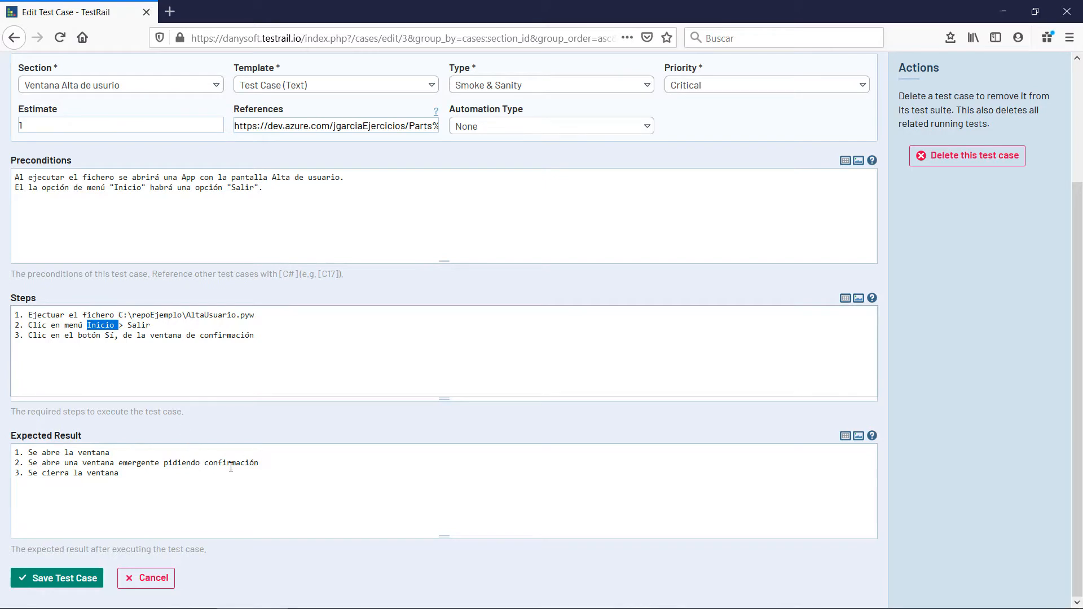
pyautogui.moveTo(258, 462); pyautogui.dragTo(47, 463)
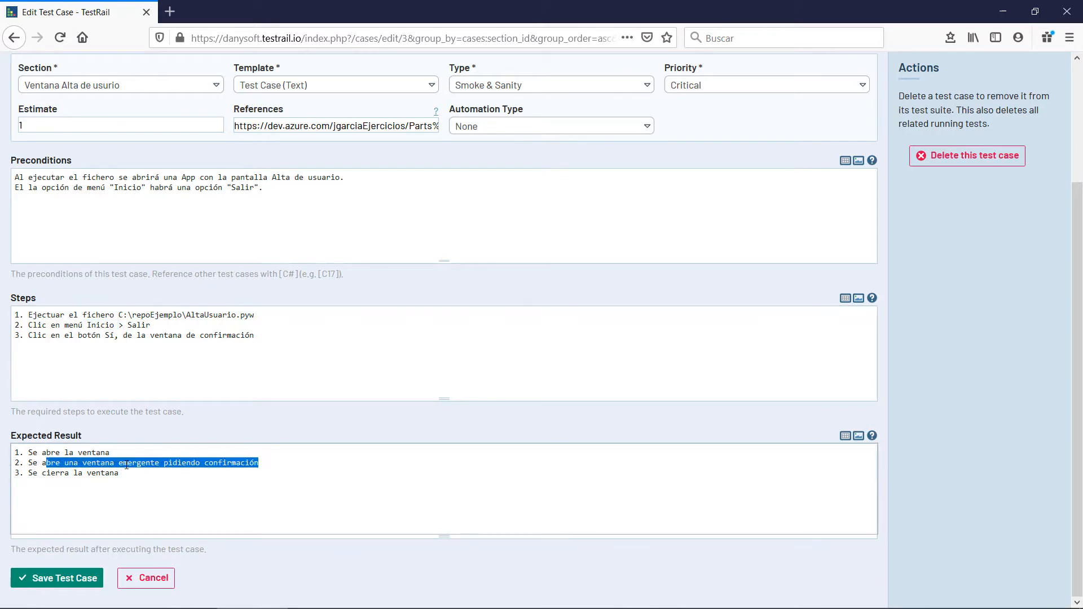
pyautogui.doubleClick(126, 465)
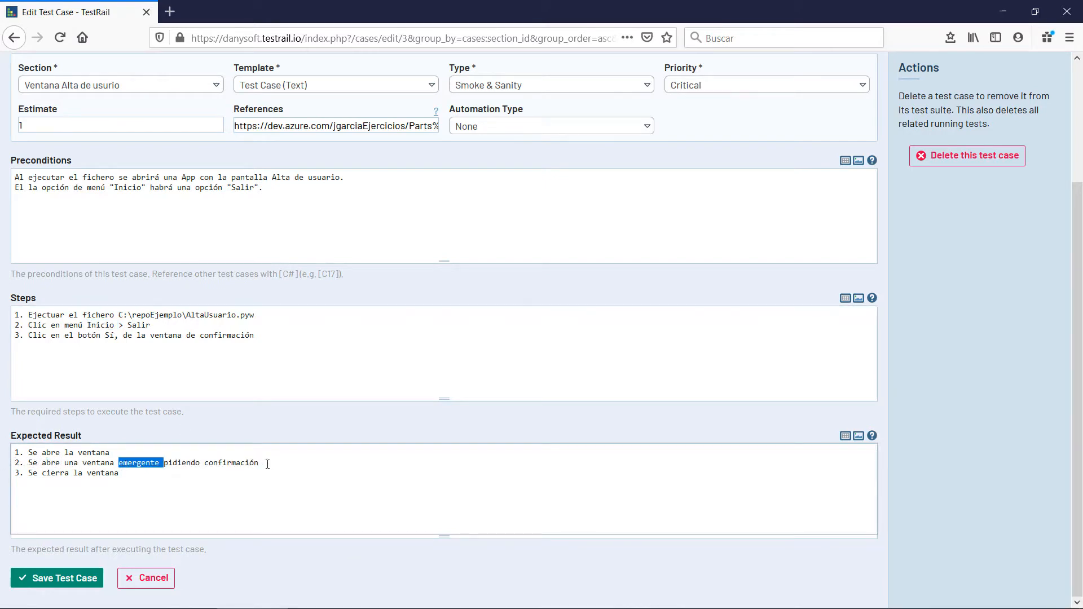
pyautogui.doubleClick(92, 336)
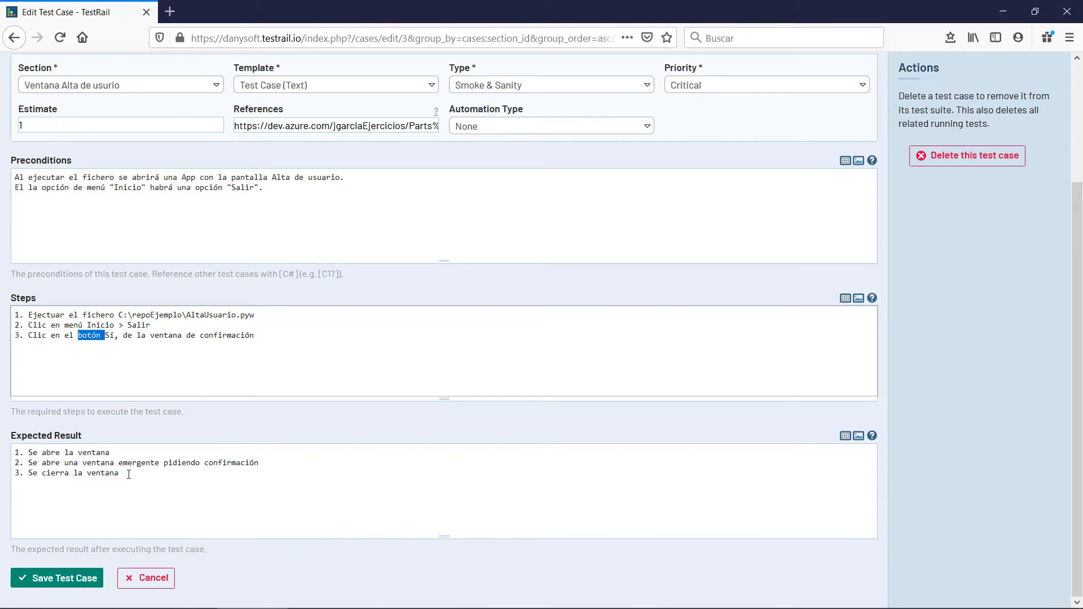
pyautogui.moveTo(128, 474); pyautogui.dragTo(42, 464)
pyautogui.click(280, 473)
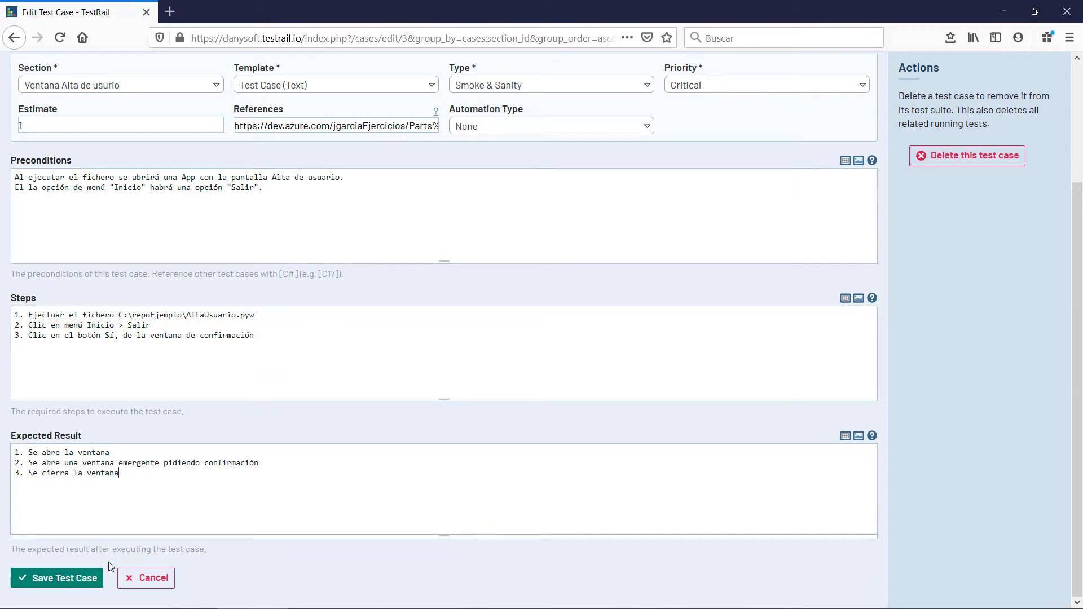
# Save test case C3, check its References URL, and return to the Ventana Alta de usurio list.
pyautogui.click(70, 580)
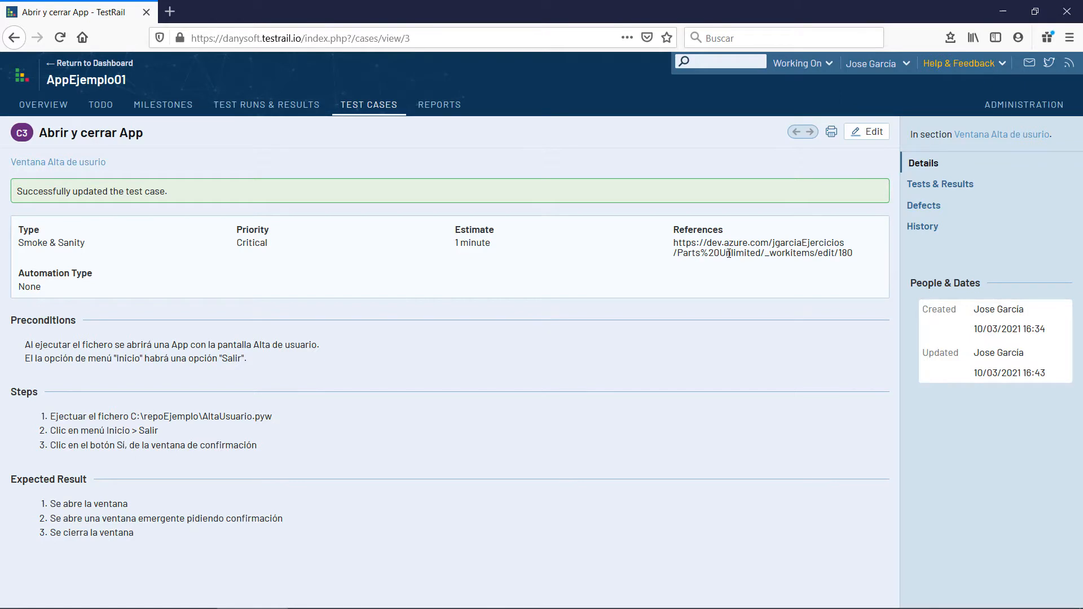
pyautogui.moveTo(726, 254); pyautogui.dragTo(785, 243)
pyautogui.tripleClick(807, 243)
pyautogui.click(819, 254)
pyautogui.doubleClick(792, 253)
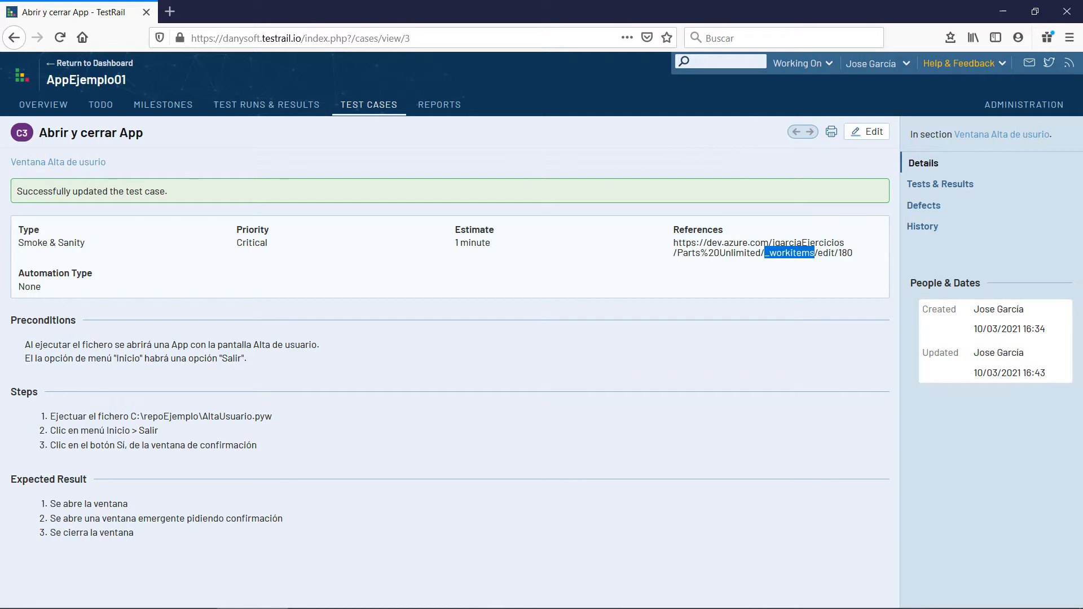
pyautogui.click(236, 446)
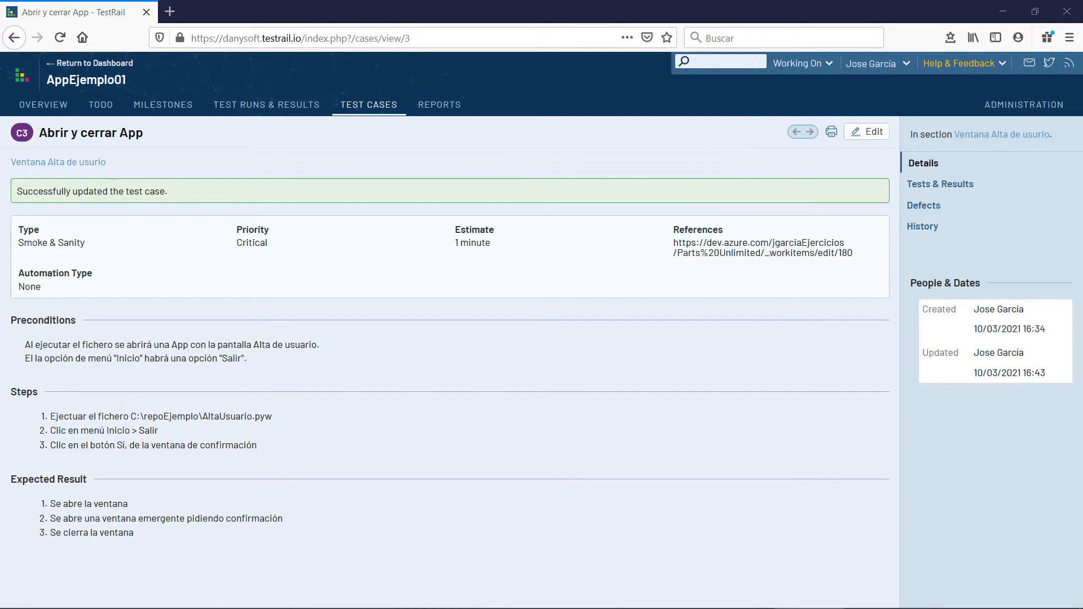
pyautogui.click(1019, 136)
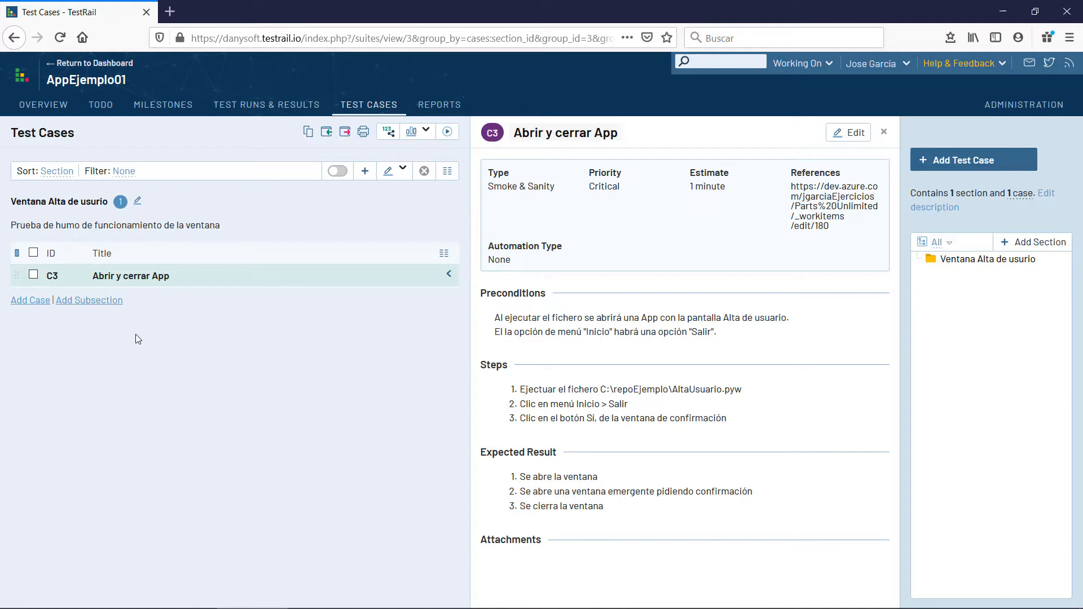
# Add the section 'Menú de la ventana Alta de usuario' with a description beginning 'Pruebas de la'.
pyautogui.click(1029, 246)
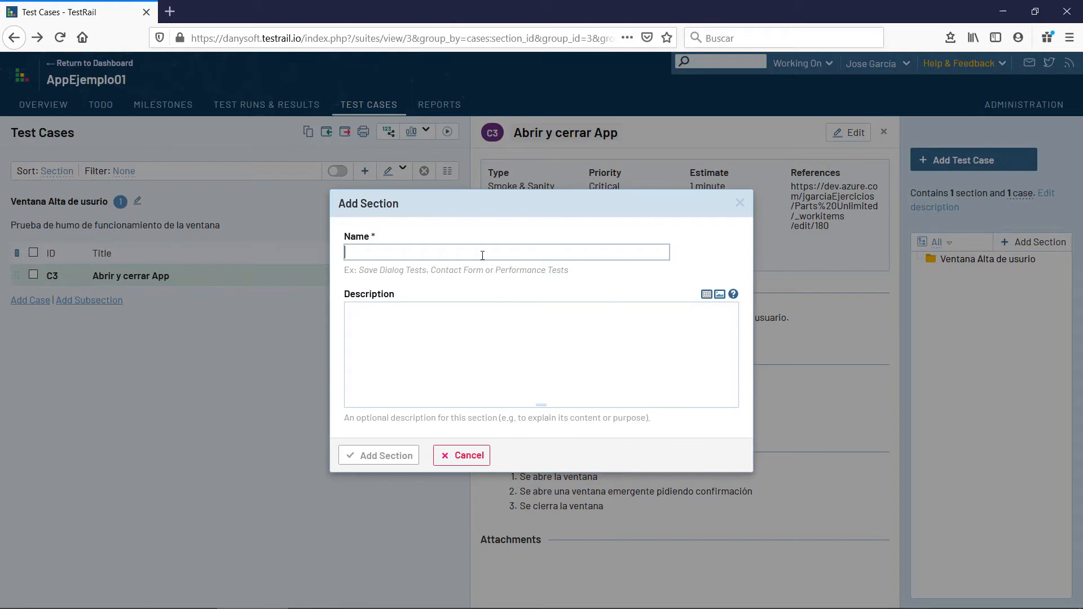
pyautogui.write('Me')
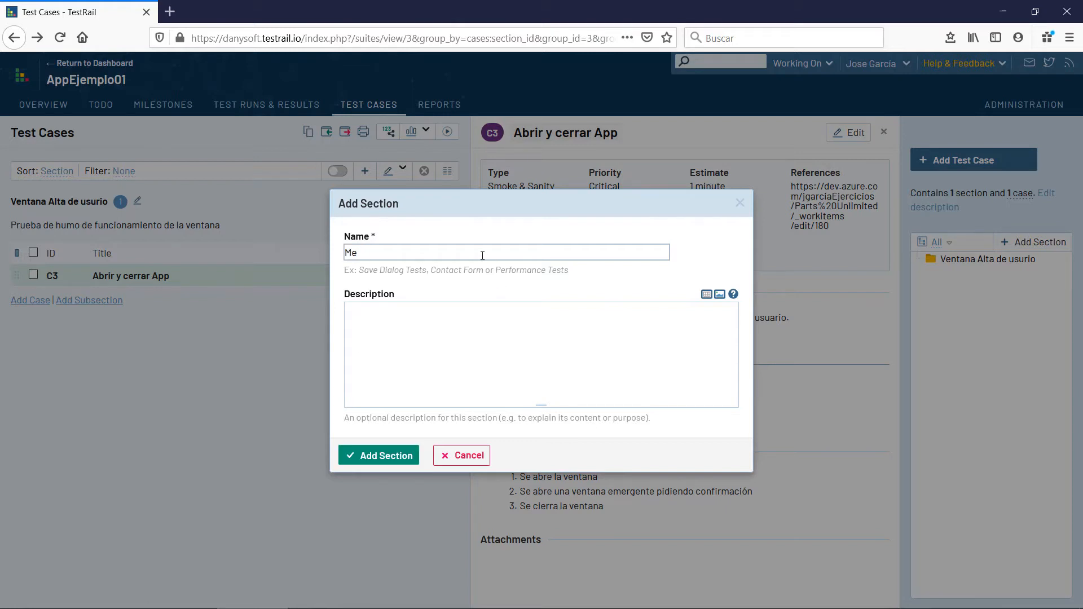
pyautogui.write('3nú de la ventan A')
pyautogui.press('BackSpace')
pyautogui.press('BackSpace')
pyautogui.write('na Alta de Usuario')
pyautogui.press('BackSpace')
pyautogui.press('BackSpace')
pyautogui.press('BackSpace')
pyautogui.press('BackSpace')
pyautogui.press('BackSpace')
pyautogui.press('BackSpace')
pyautogui.press('BackSpace')
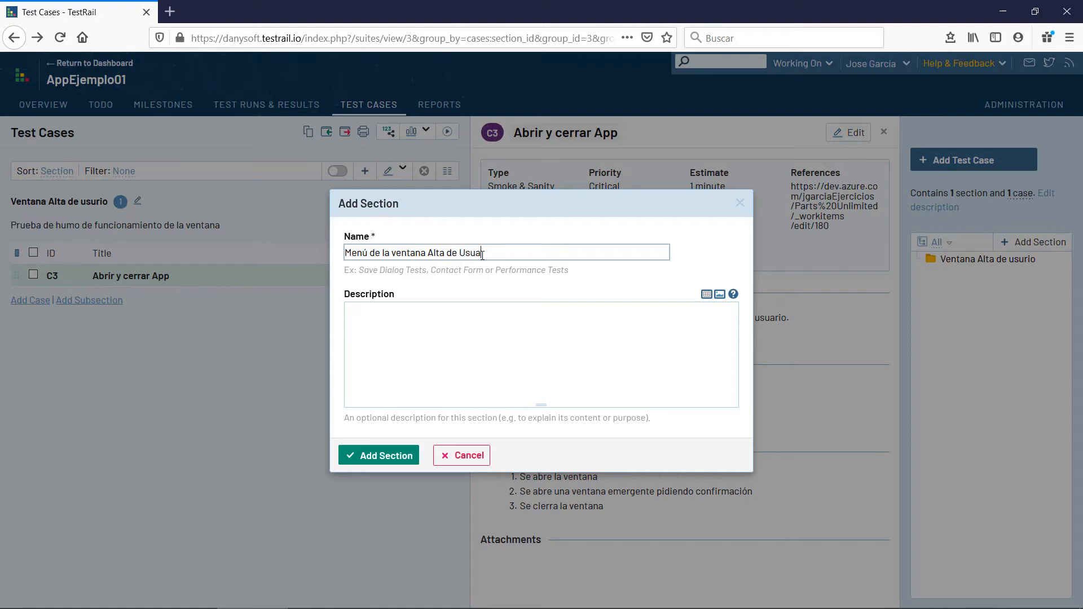
pyautogui.write('usuario')
pyautogui.click(461, 381)
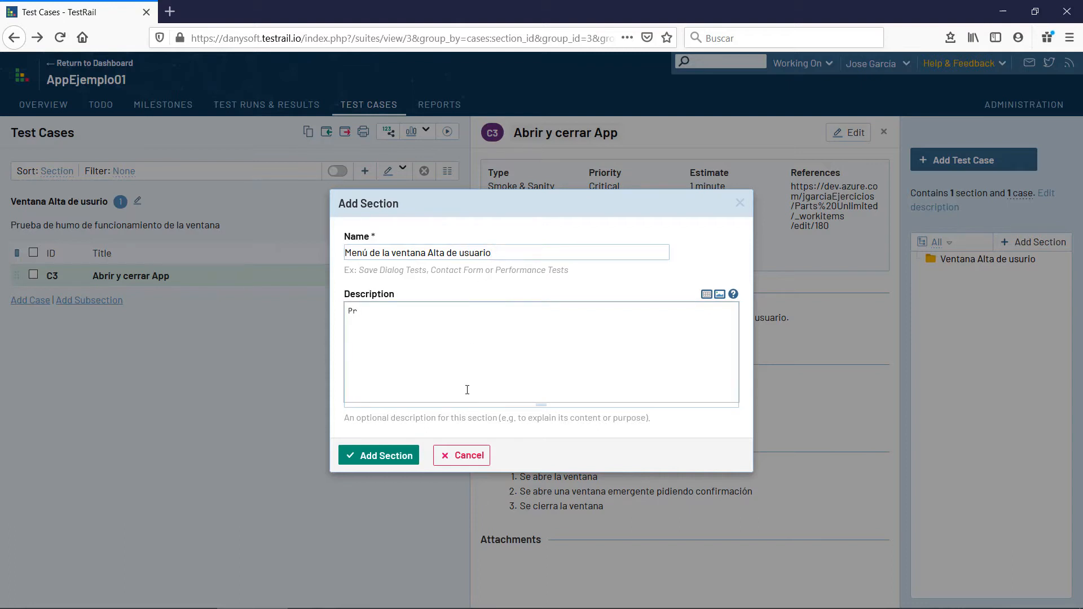
pyautogui.write('Pruebas de la...')
pyautogui.click(363, 454)
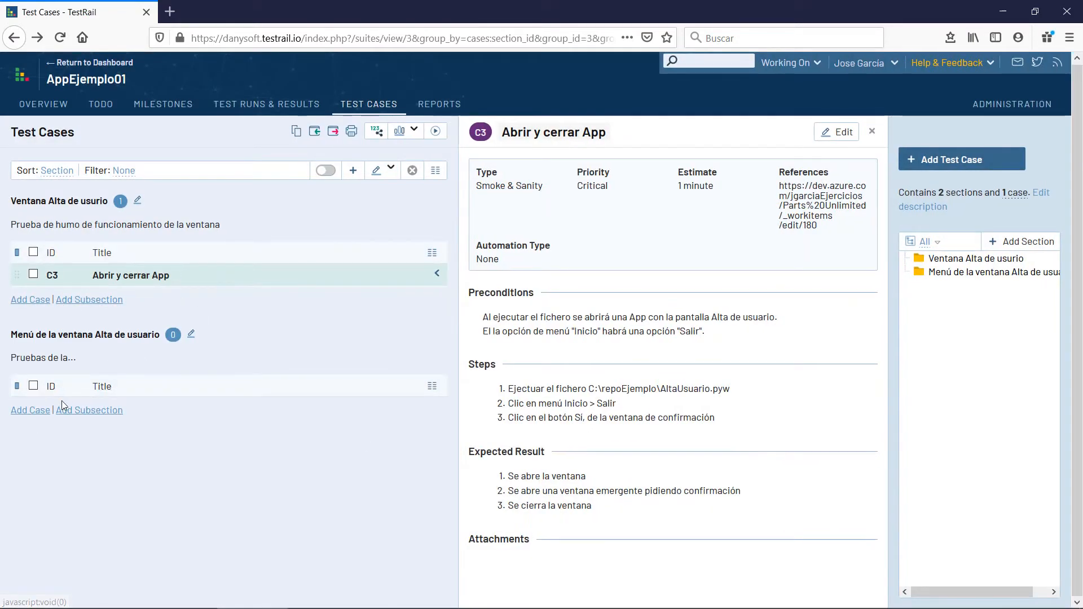
# Add cases 'Opciones de menú' (C4) and 'Opciones de menú - funcionalidades' (C5) to the new section.
pyautogui.click(26, 410)
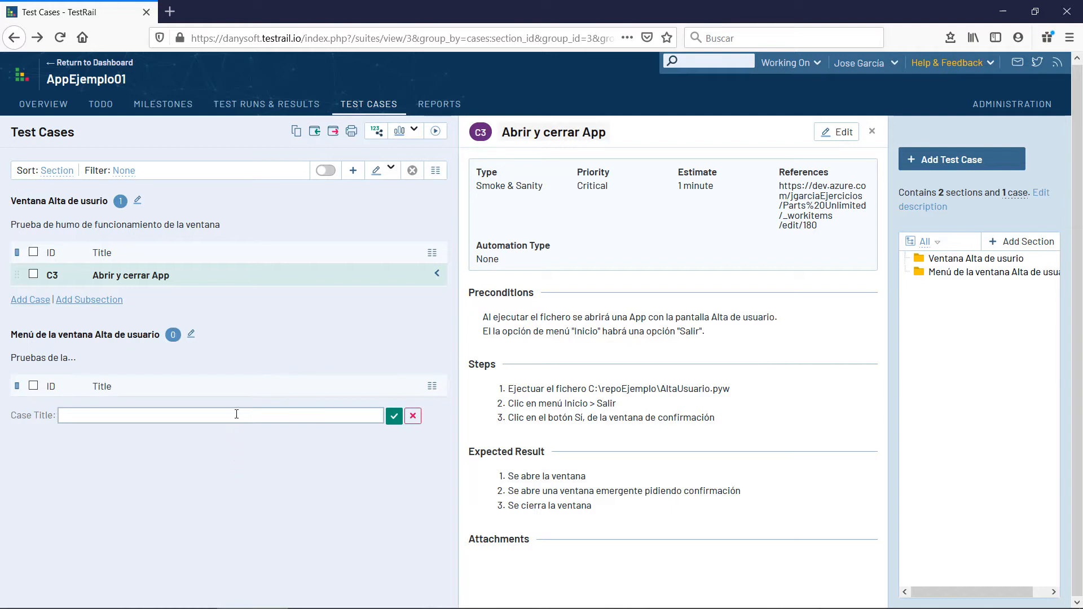
pyautogui.write('Opciones de menú')
pyautogui.click(394, 417)
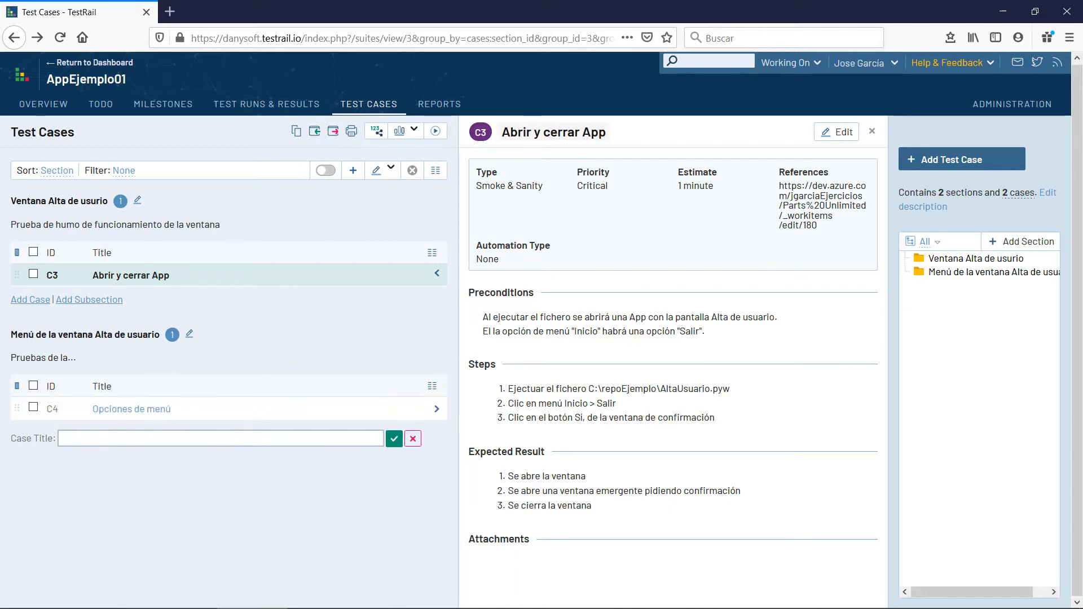
pyautogui.click(238, 434)
pyautogui.write('Opciones de menú - fu')
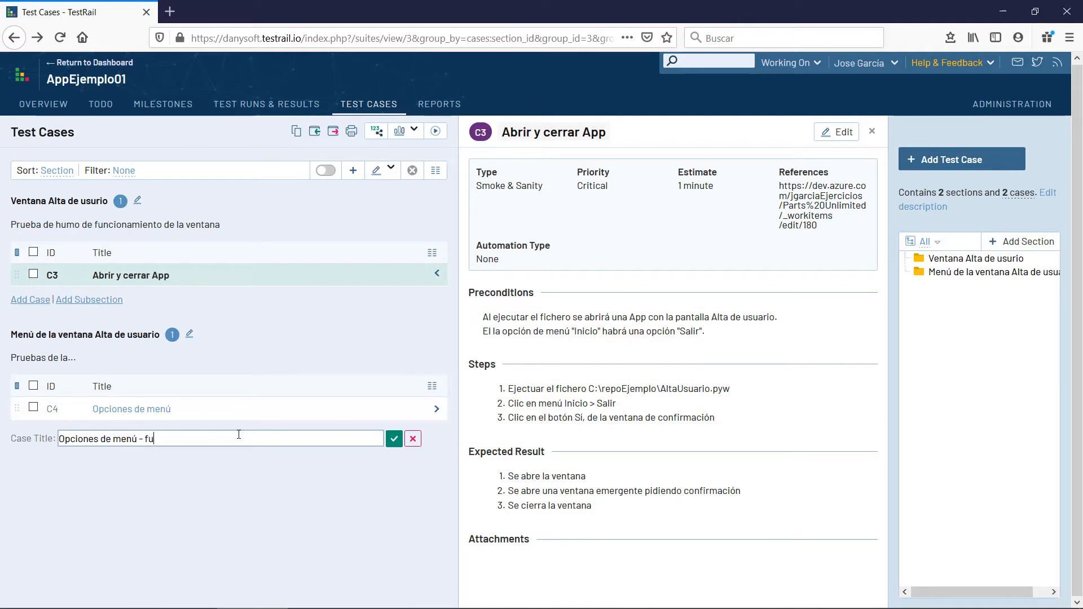
pyautogui.write('ncionalidades')
pyautogui.click(395, 439)
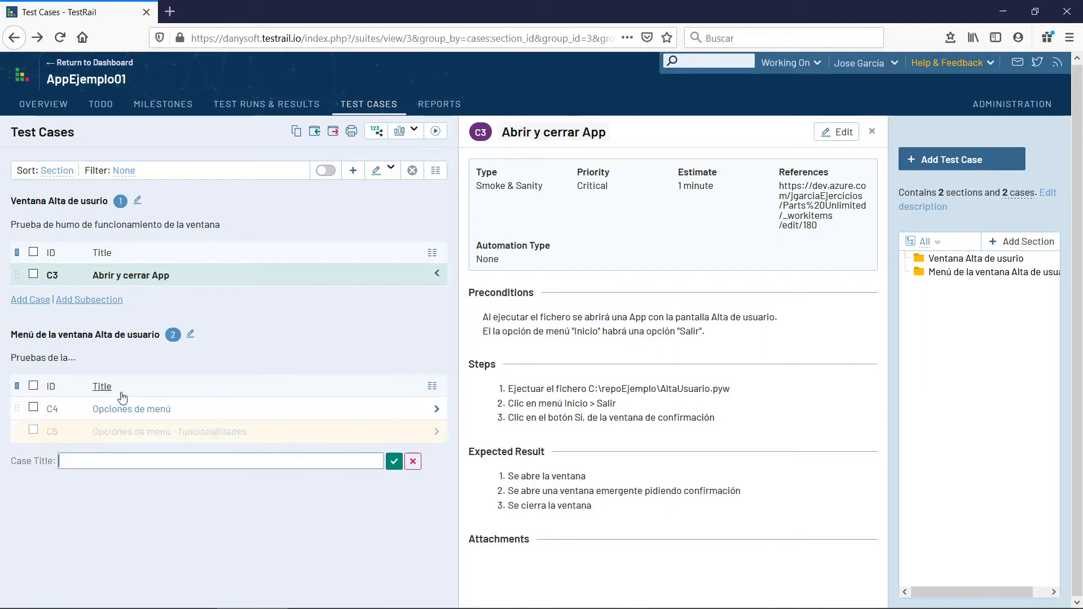
# Append ' - interfaz' to C4's title, save it, and show C4's details.
pyautogui.moveTo(172, 414)
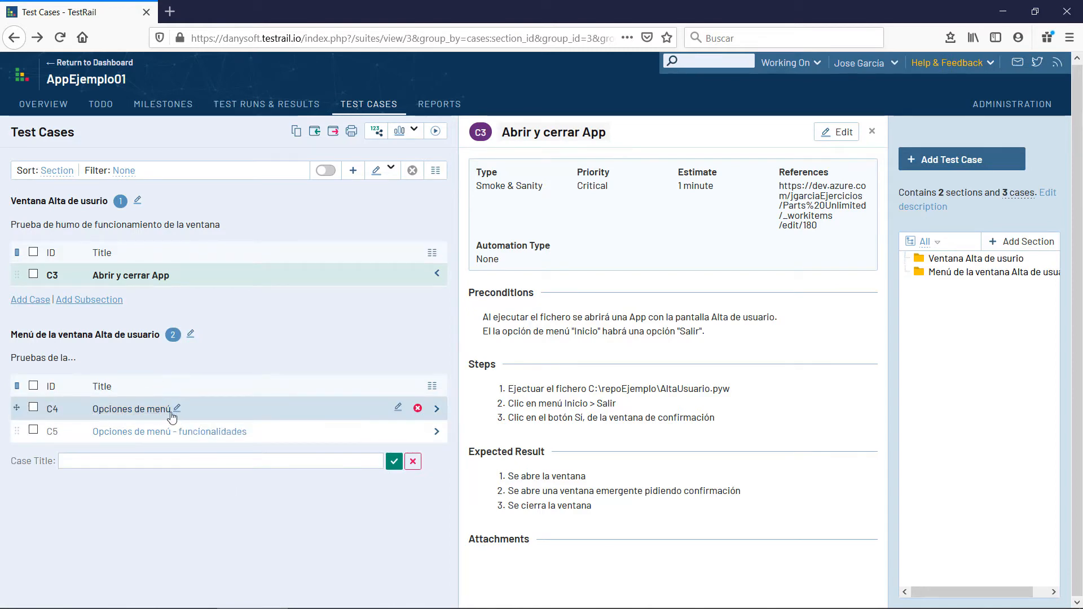
pyautogui.click(177, 411)
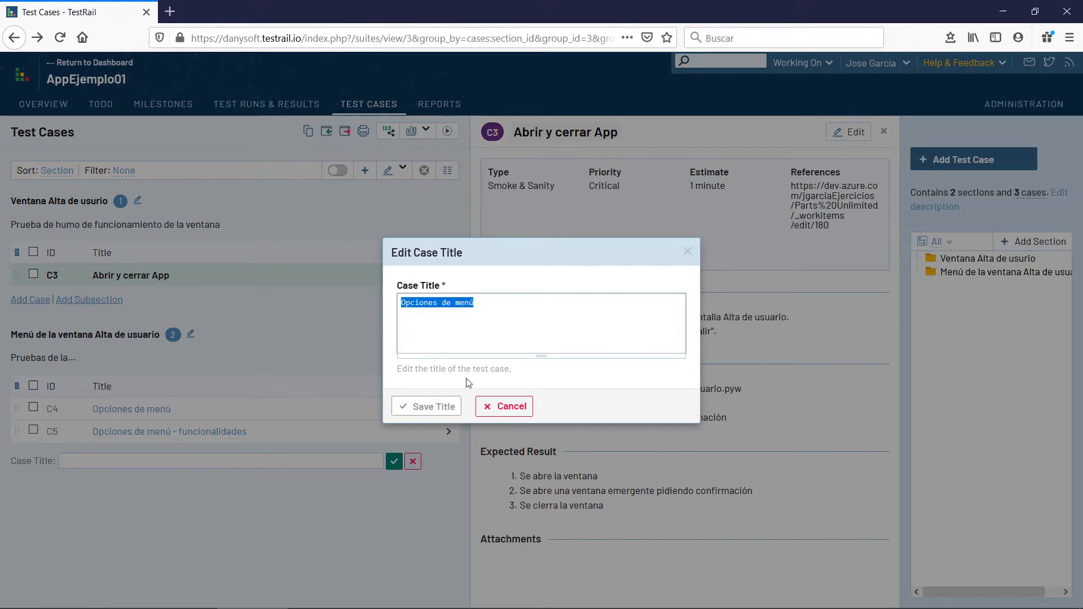
pyautogui.click(504, 407)
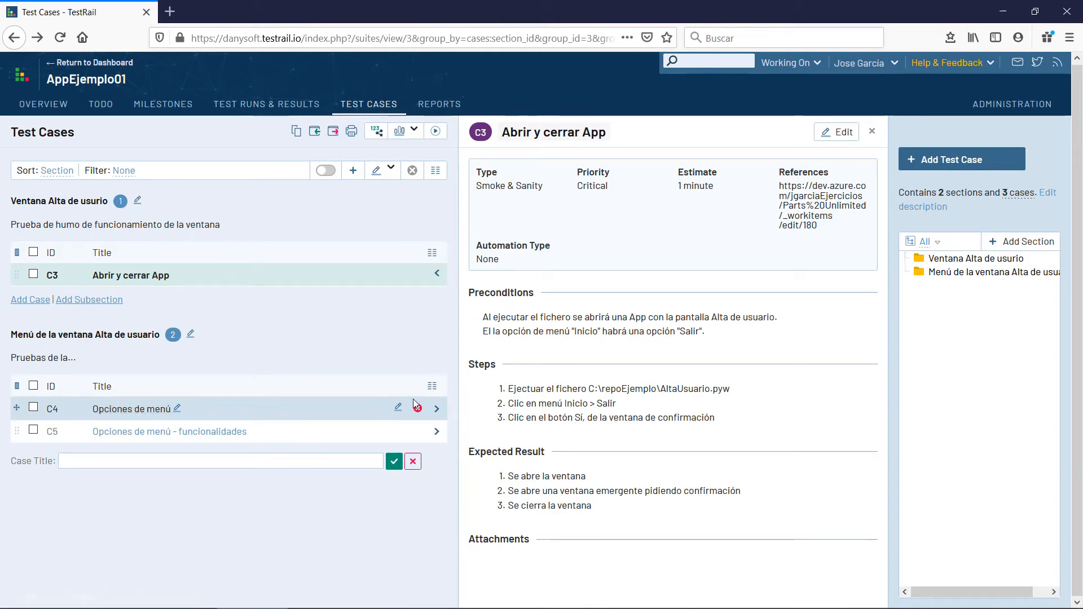
pyautogui.click(176, 409)
pyautogui.click(501, 301)
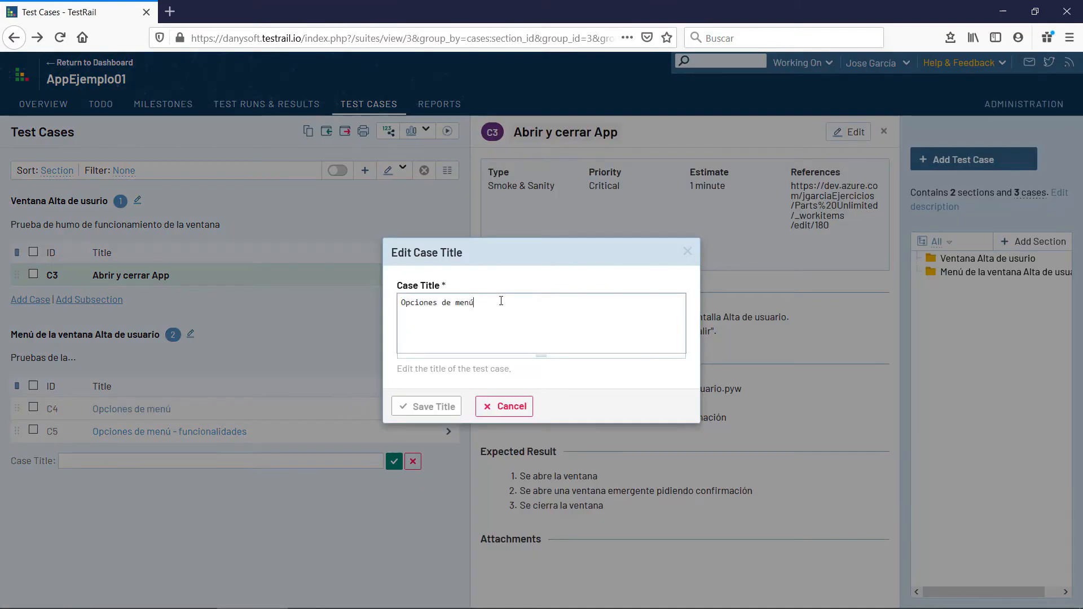
pyautogui.write('- inf')
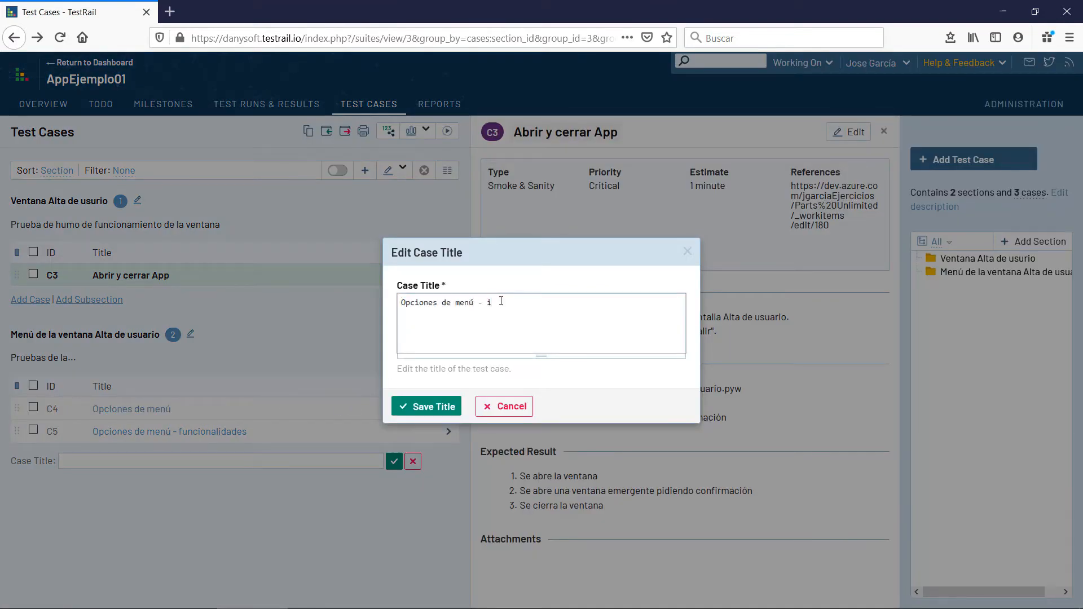
pyautogui.press('BackSpace')
pyautogui.press('BackSpace')
pyautogui.press('BackSpace')
pyautogui.write('terfaz')
pyautogui.click(433, 408)
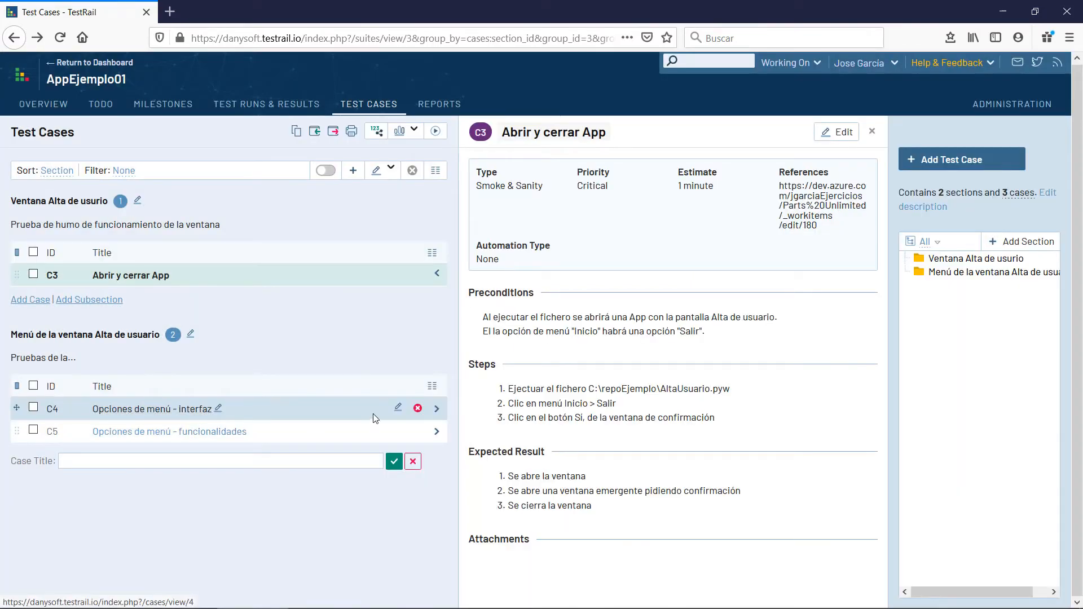
pyautogui.click(398, 407)
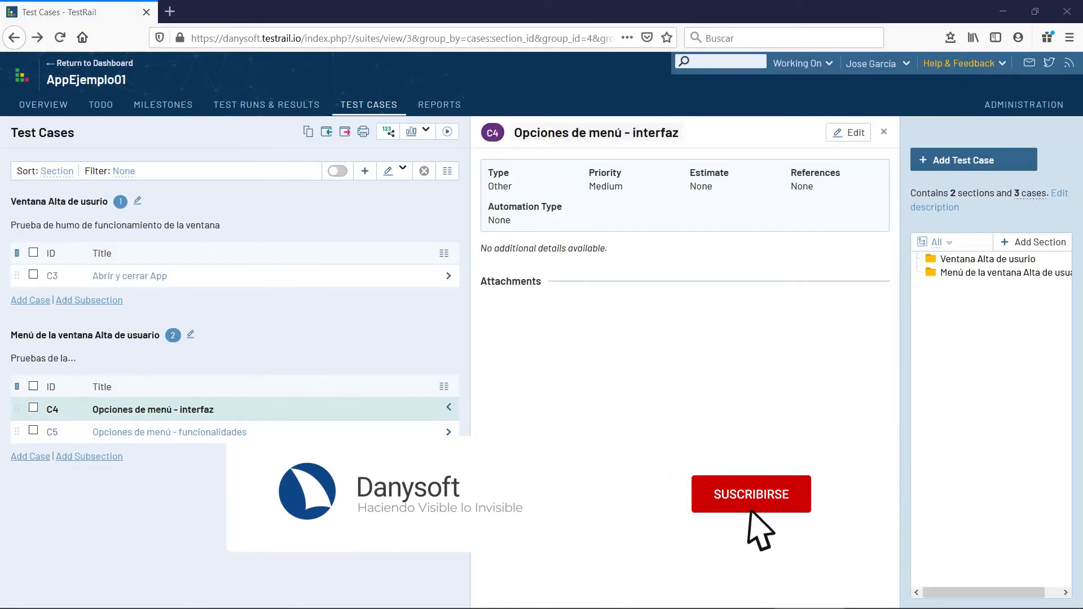
# Set C4's type to Smoke & Sanity and its priority to High.
pyautogui.click(847, 134)
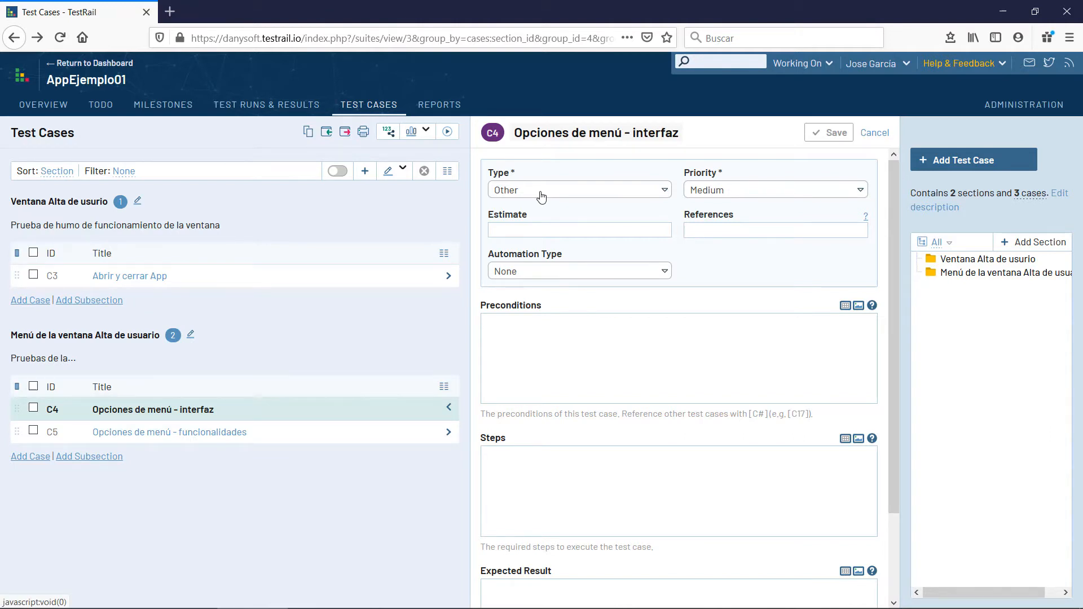
pyautogui.scroll(-2, 698, 371)
pyautogui.scroll(2, 698, 370)
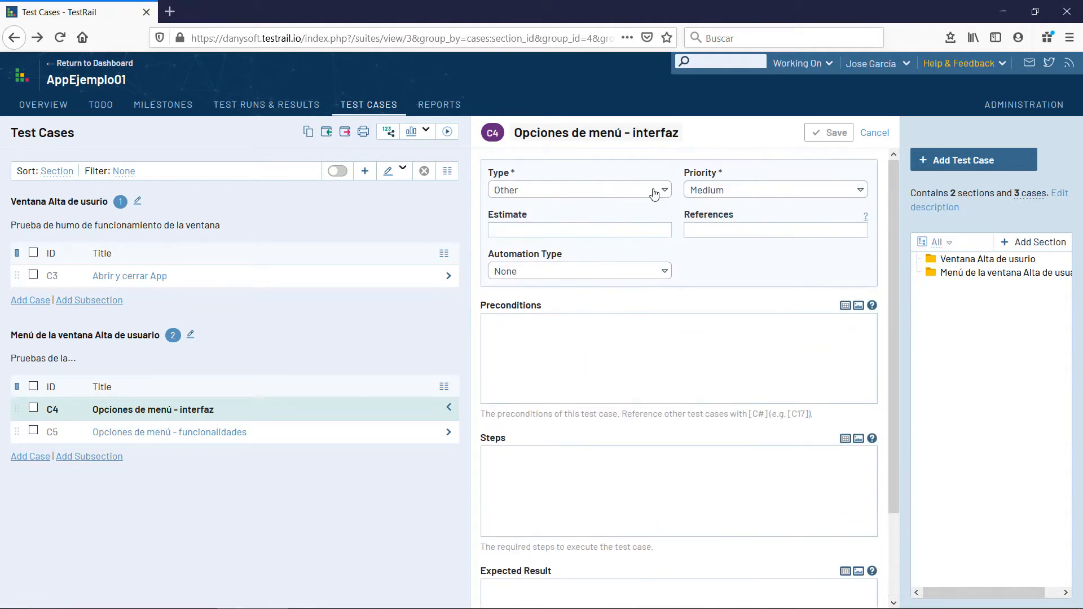
pyautogui.click(655, 194)
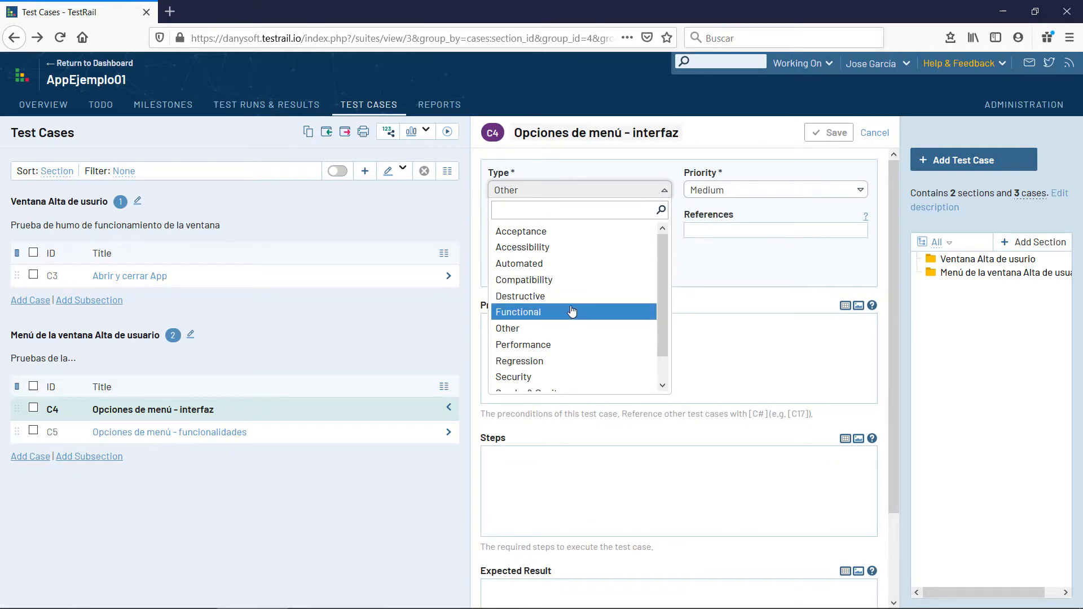
pyautogui.scroll(-1, 559, 372)
pyautogui.click(551, 367)
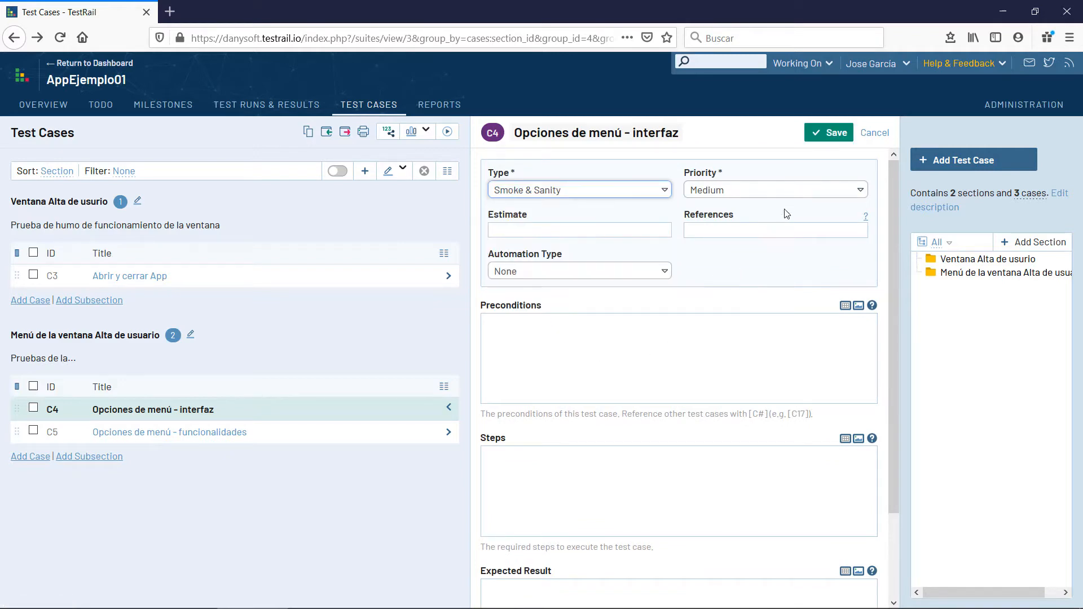
pyautogui.click(839, 193)
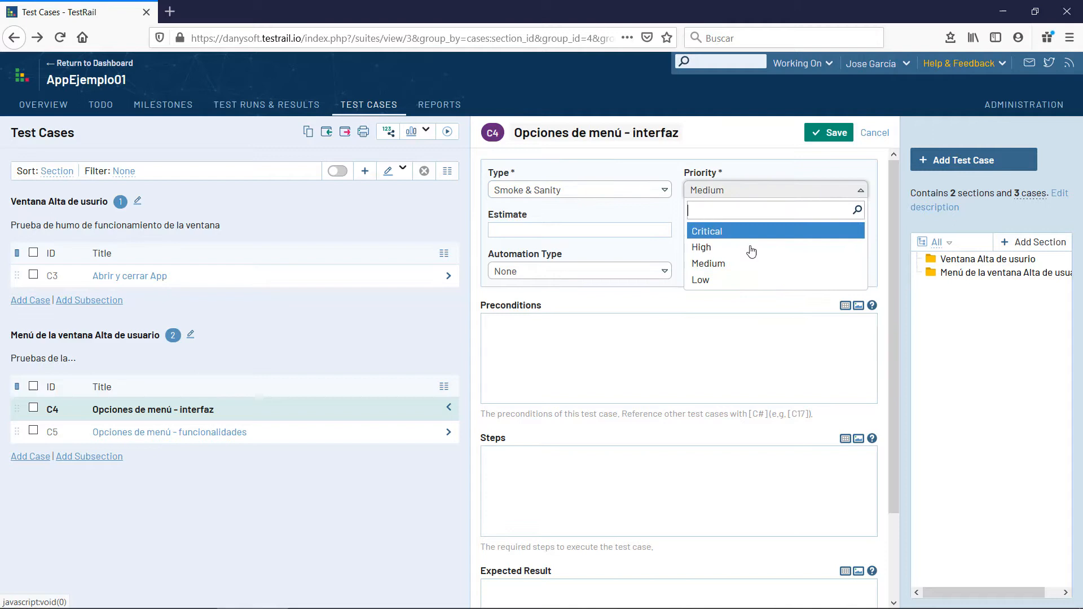
pyautogui.click(721, 248)
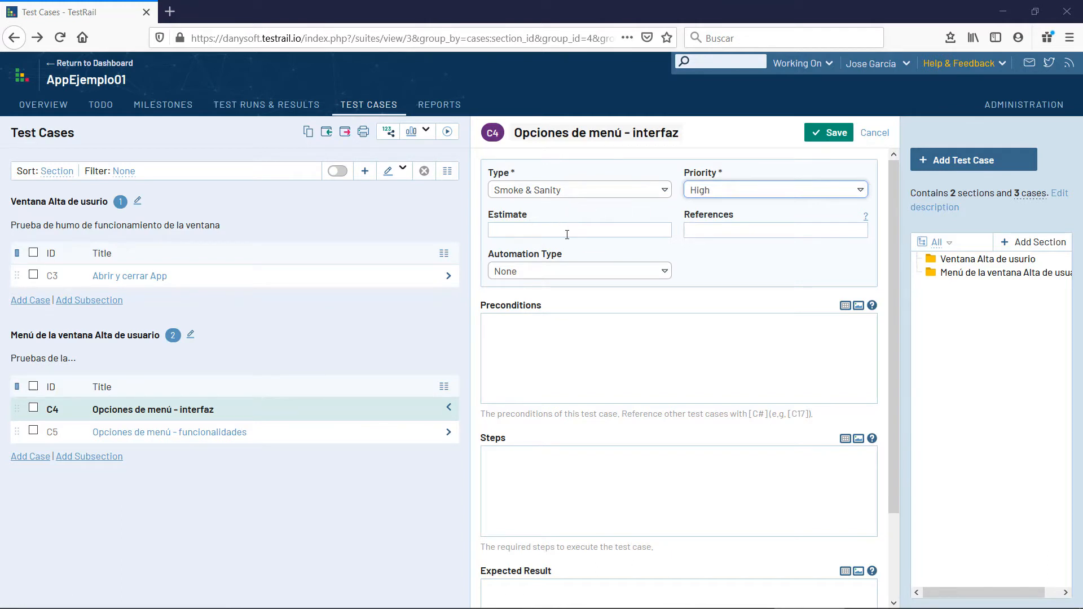
# Look through C4's preconditions, steps and expected result fields.
pyautogui.scroll(-2, 593, 290)
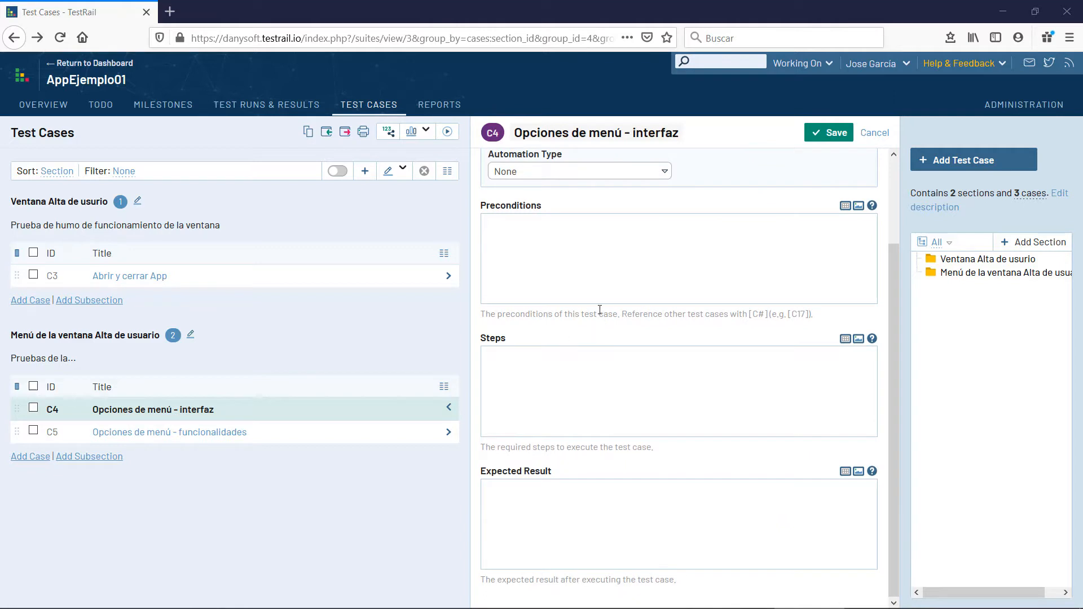
pyautogui.scroll(2, 601, 315)
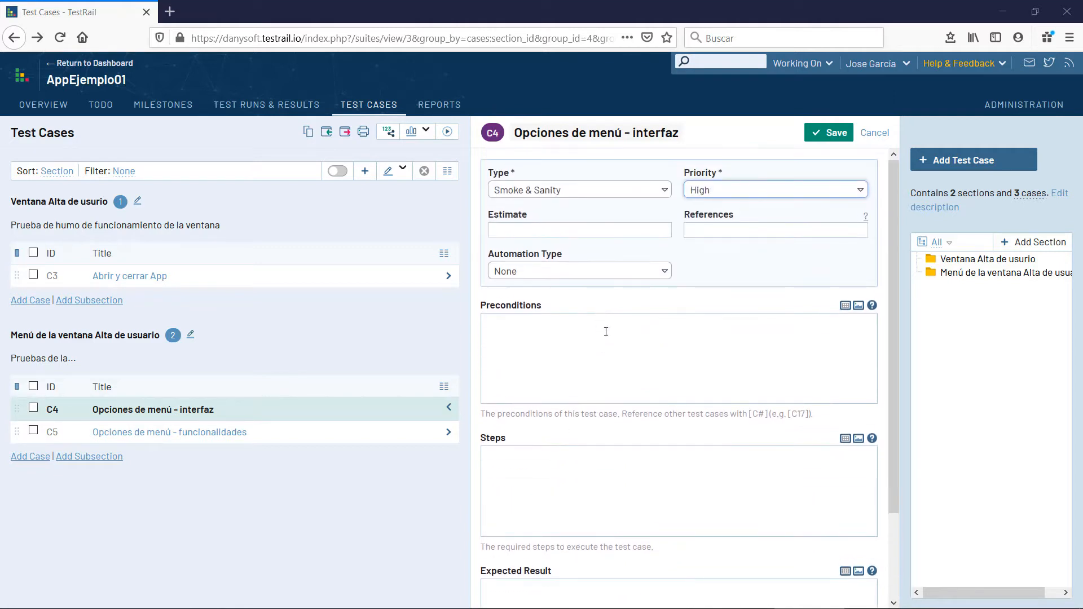
pyautogui.click(575, 334)
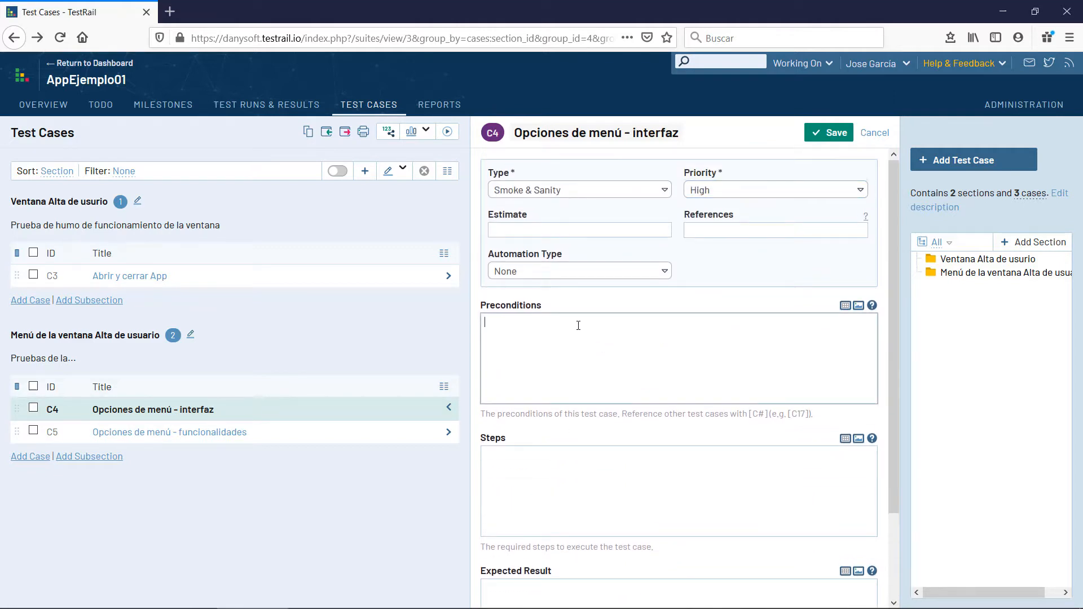
pyautogui.scroll(-2, 582, 314)
pyautogui.scroll(2, 607, 292)
pyautogui.scroll(-2, 561, 335)
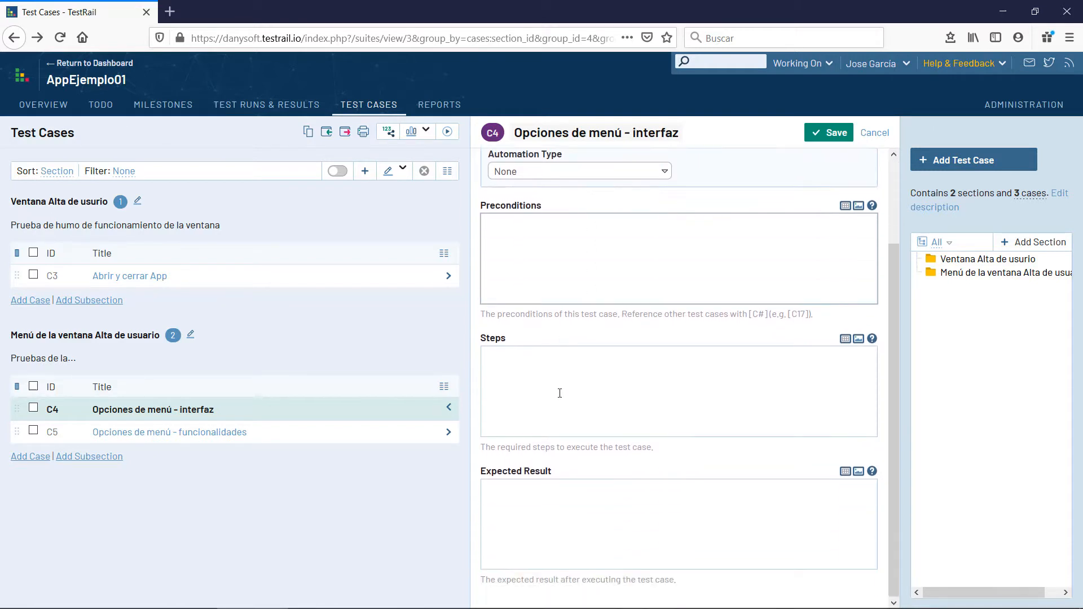
pyautogui.click(568, 499)
pyautogui.scroll(2, 640, 324)
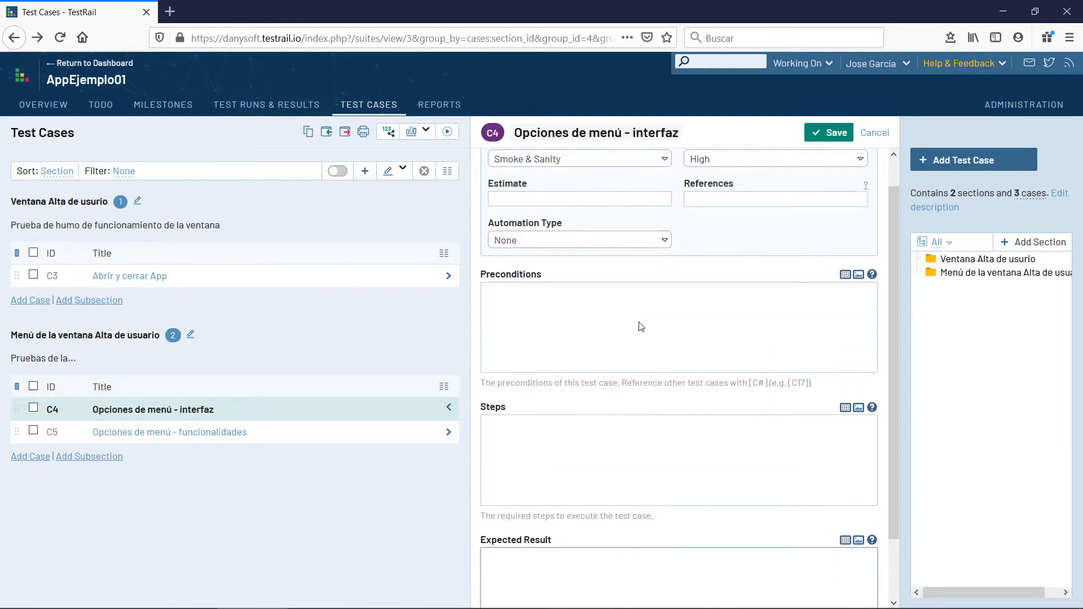
pyautogui.click(577, 314)
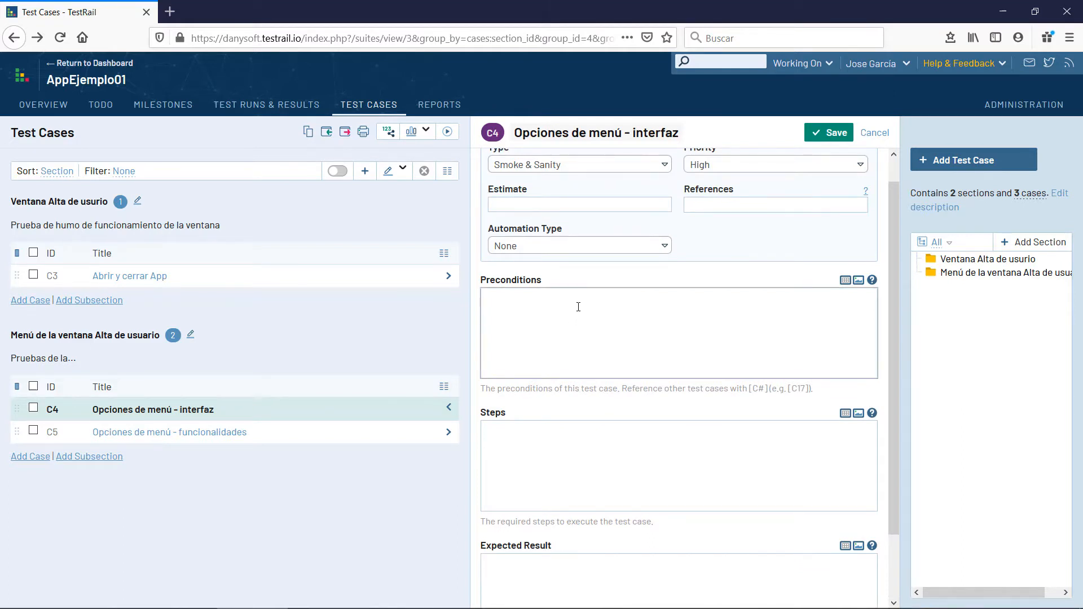
pyautogui.scroll(-2, 578, 307)
pyautogui.click(575, 400)
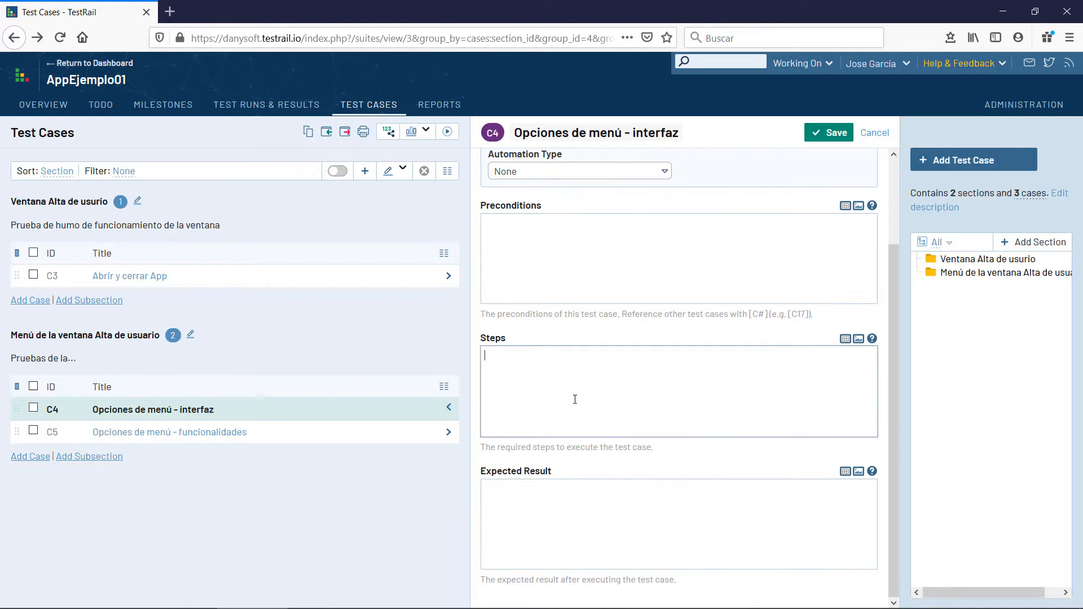
pyautogui.click(613, 499)
pyautogui.scroll(3, 679, 356)
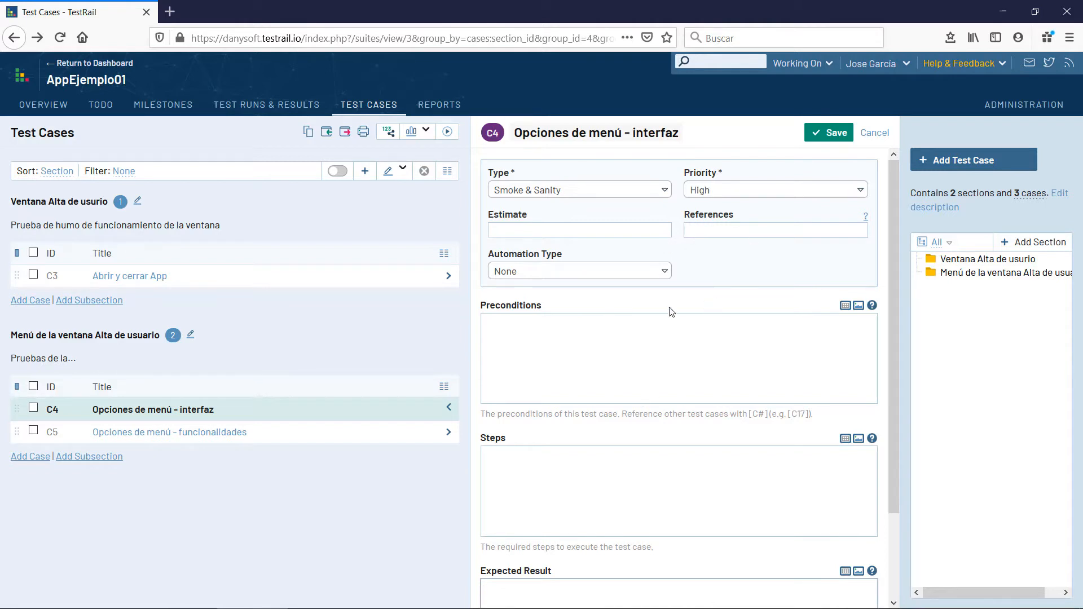
# Save C4's changes and bring up its full Edit Test Case page.
pyautogui.click(829, 133)
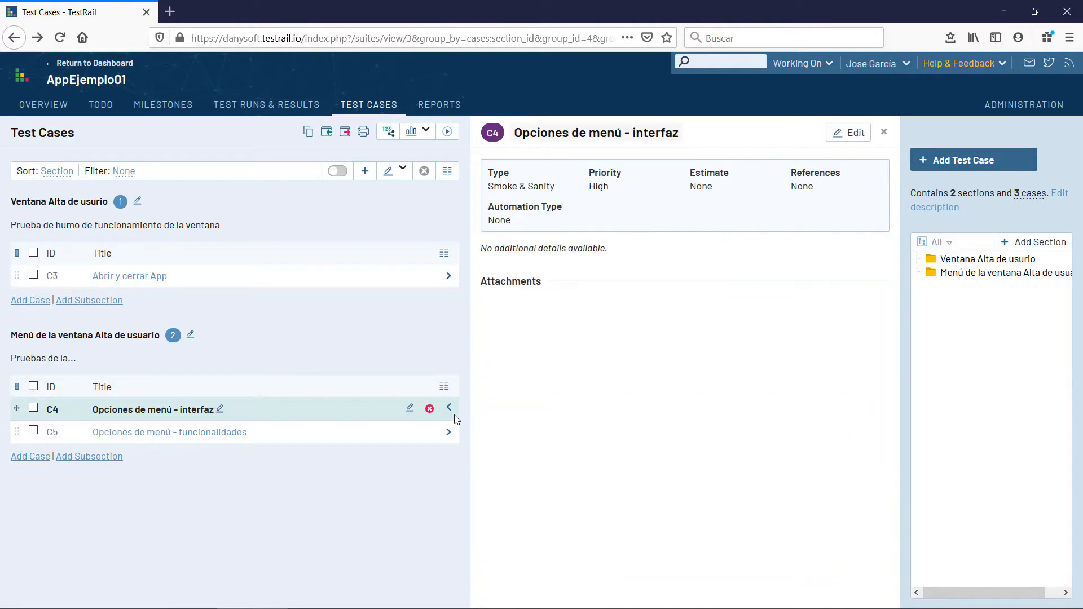
pyautogui.click(449, 408)
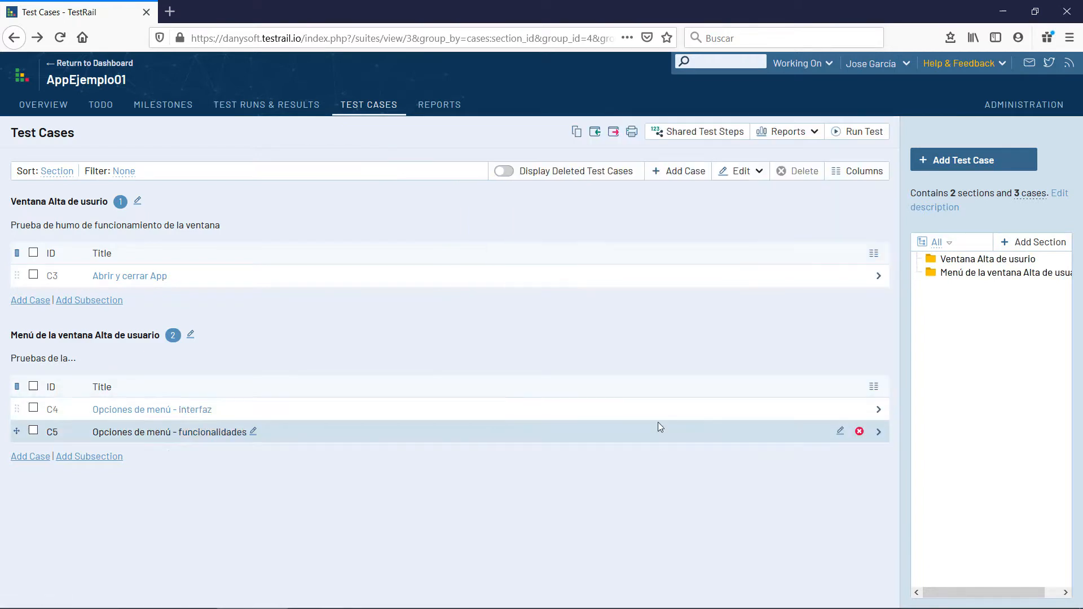
pyautogui.click(840, 408)
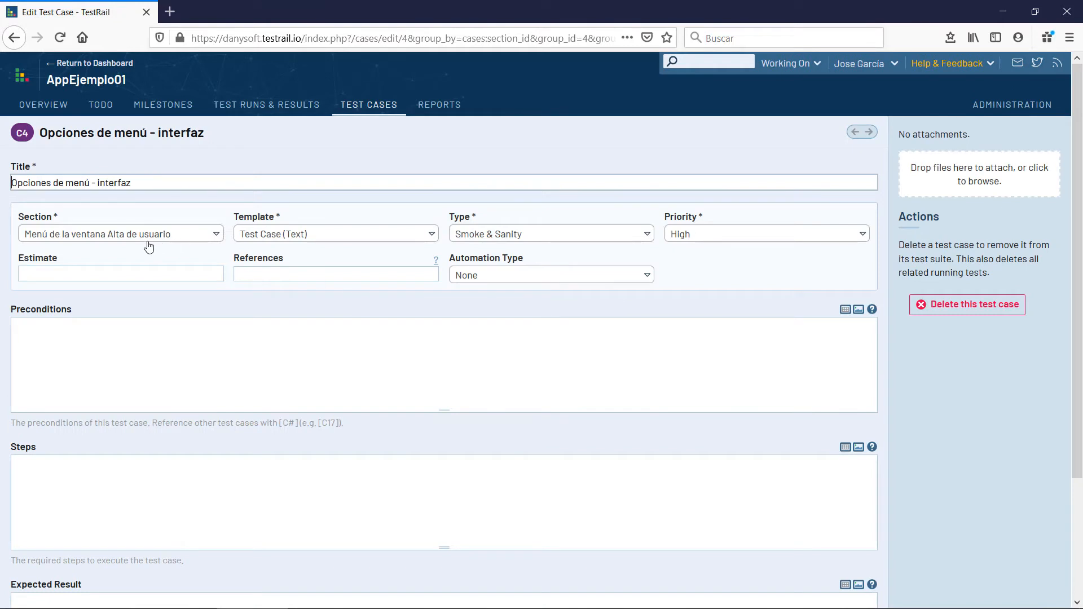
# Use the Test Case (Steps) template with estimate 1 and automation type None.
pyautogui.click(331, 236)
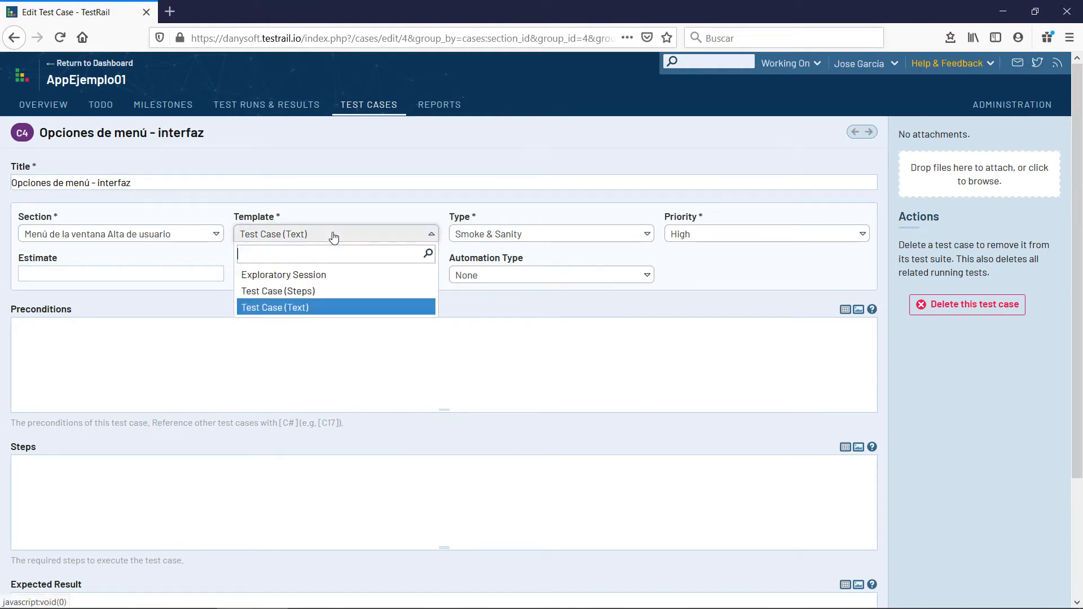
pyautogui.click(311, 286)
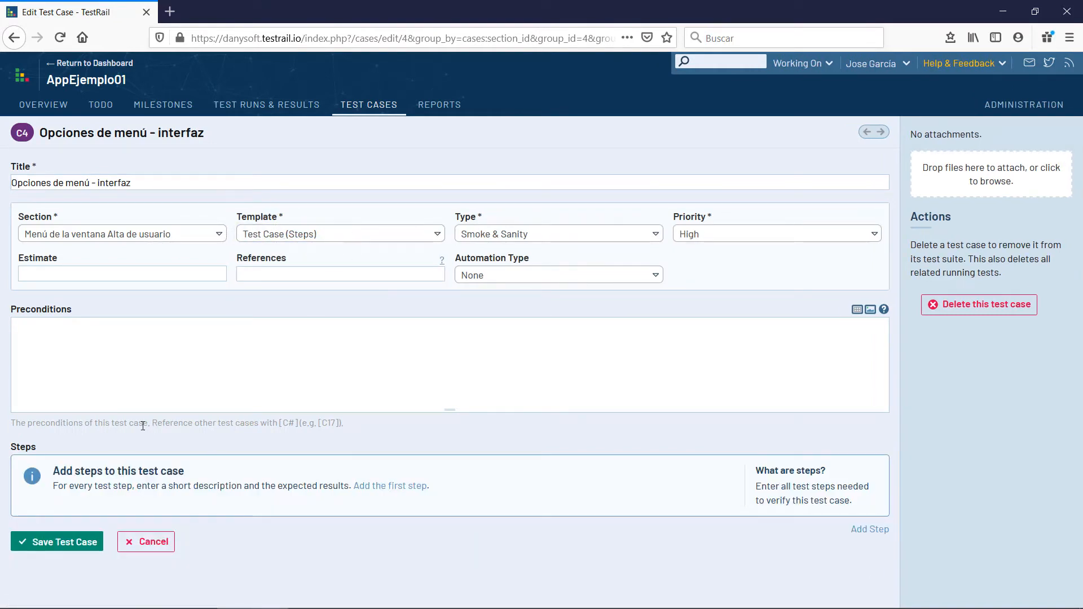
pyautogui.click(171, 274)
pyautogui.write('1')
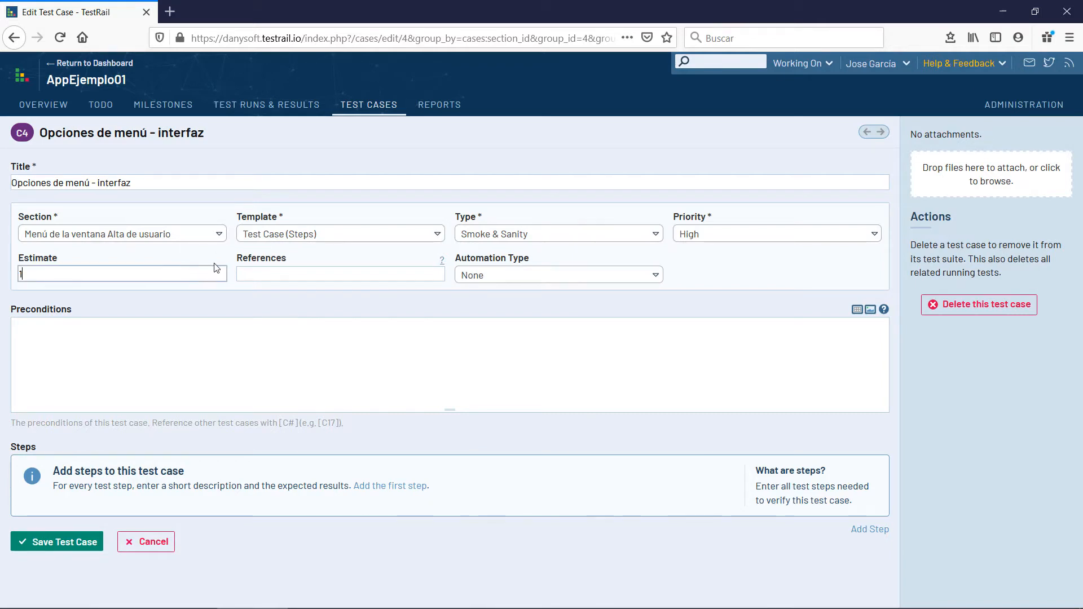
pyautogui.click(288, 272)
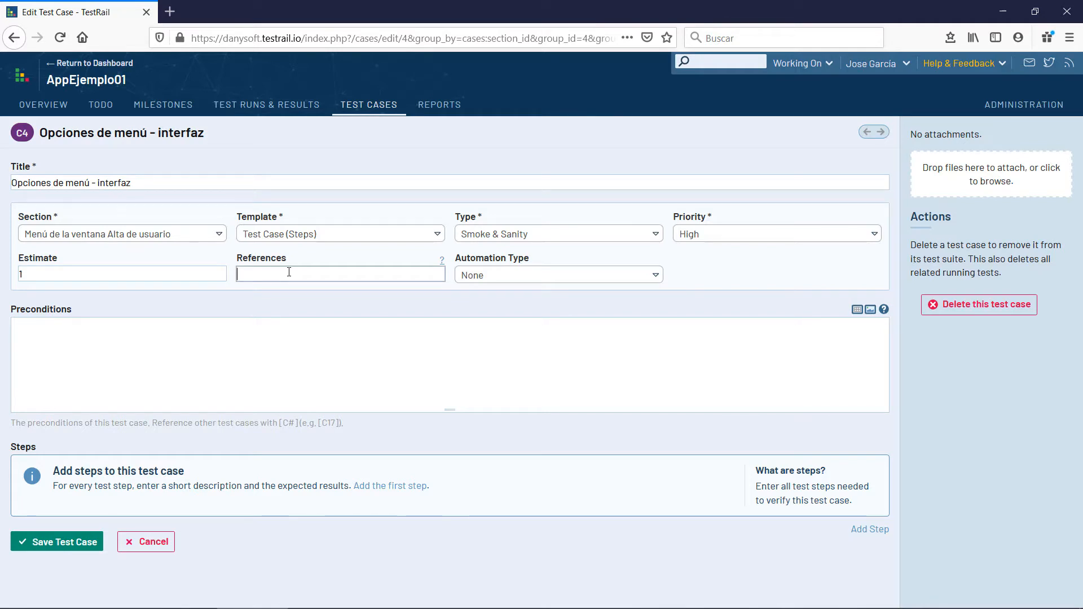
pyautogui.click(635, 279)
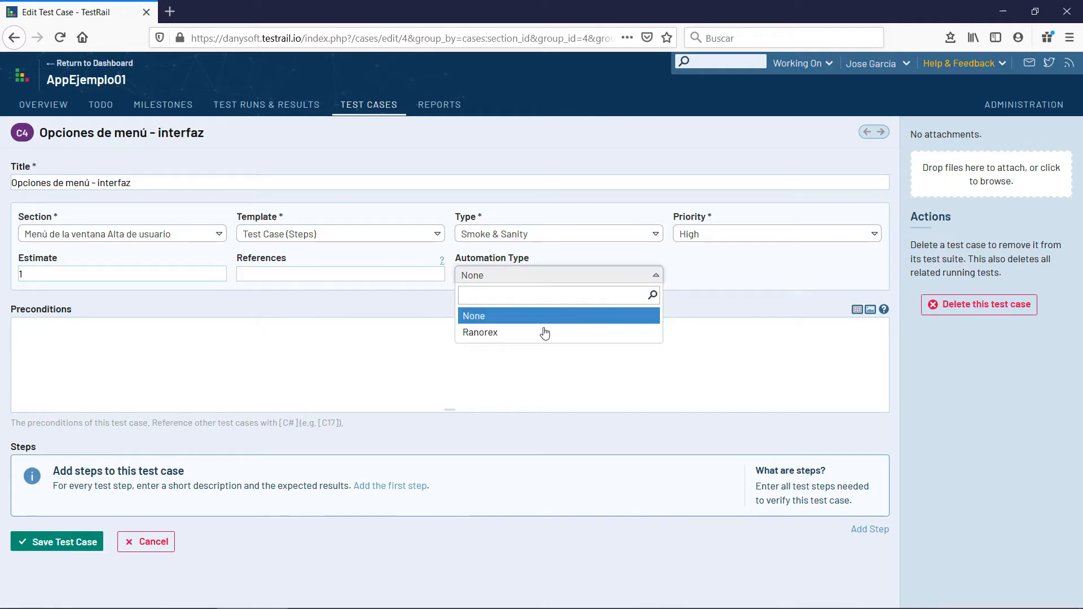
pyautogui.click(743, 339)
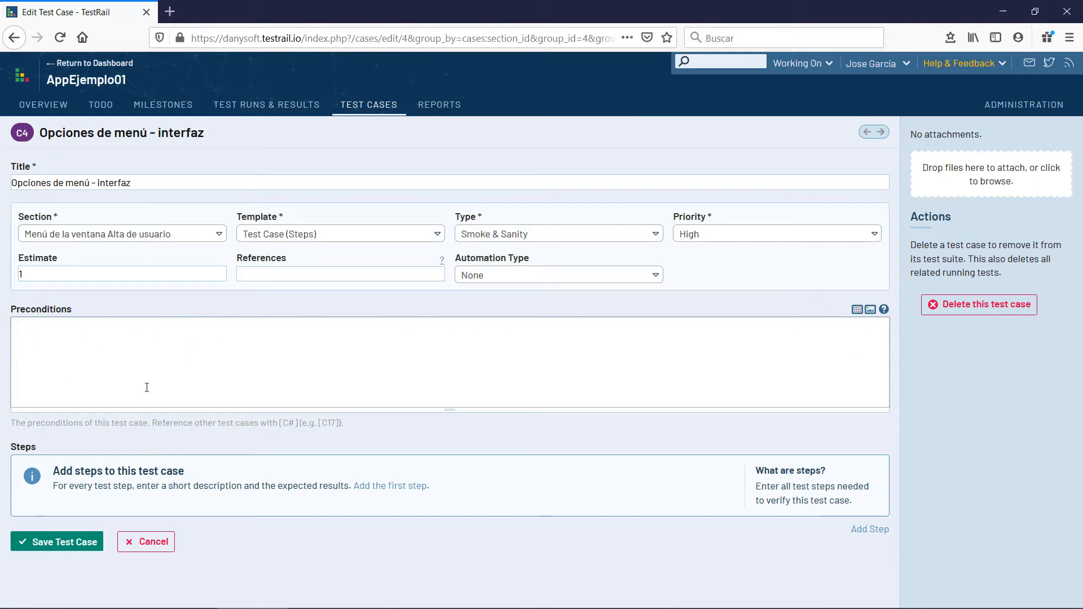
# Insert a 3-column, 5-row table skeleton into C4's Preconditions.
pyautogui.click(858, 311)
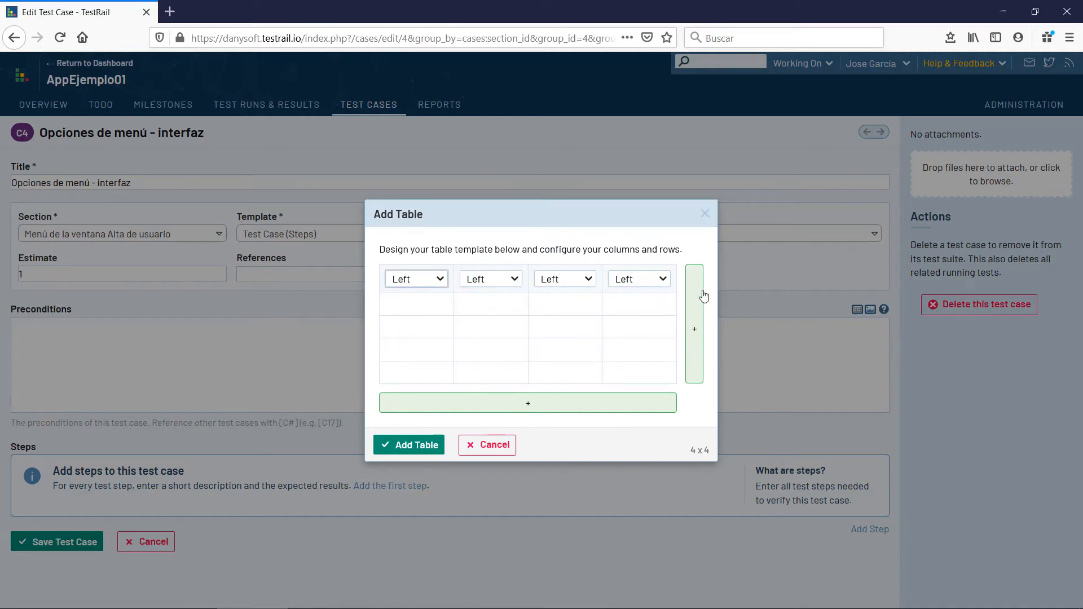
pyautogui.click(695, 325)
pyautogui.click(585, 410)
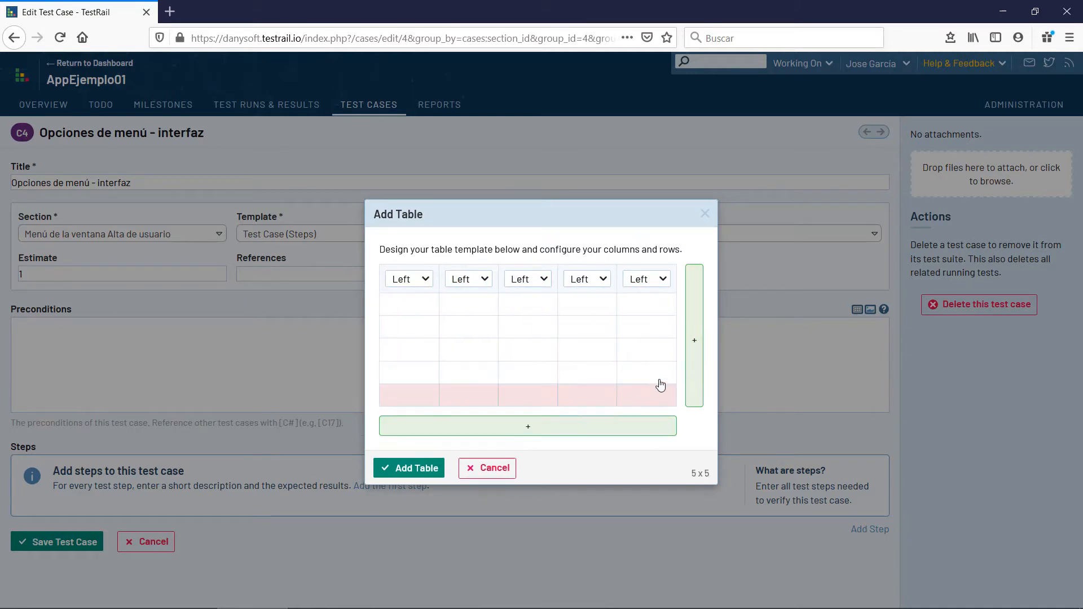
pyautogui.click(648, 353)
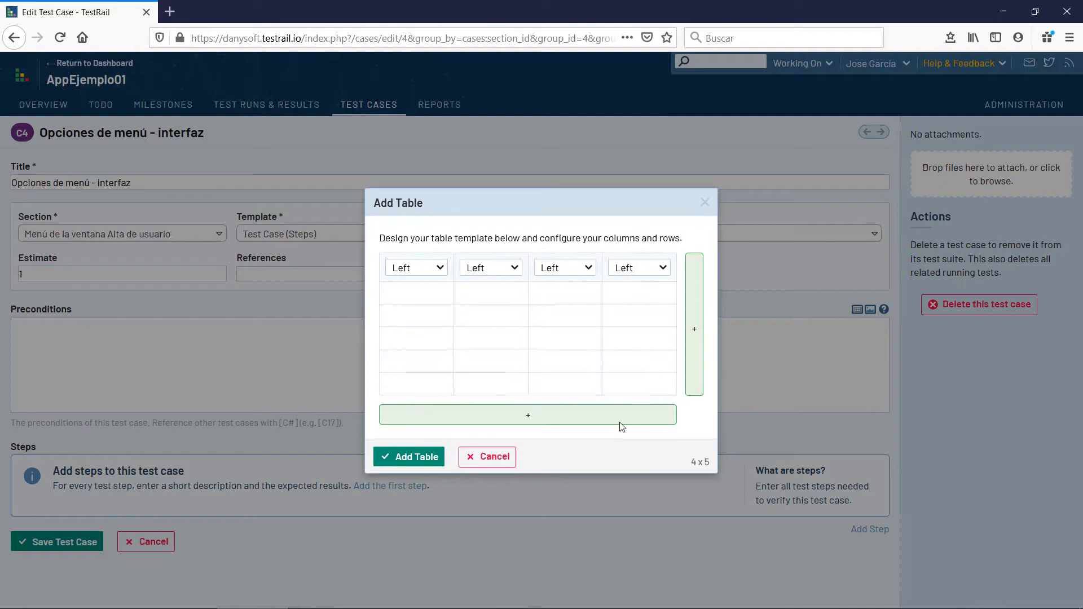
pyautogui.click(626, 351)
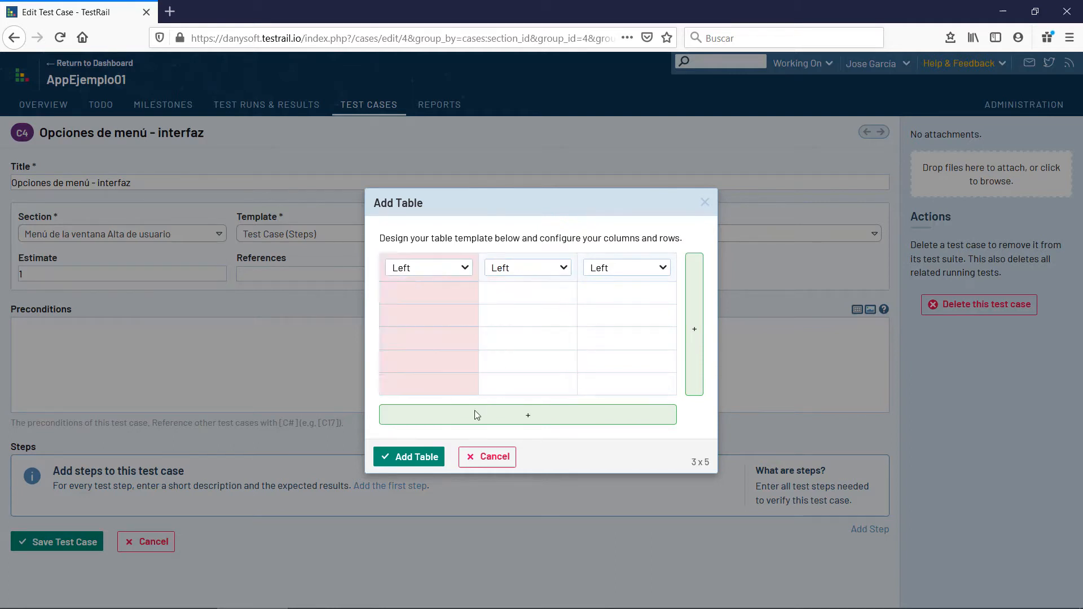
pyautogui.click(432, 458)
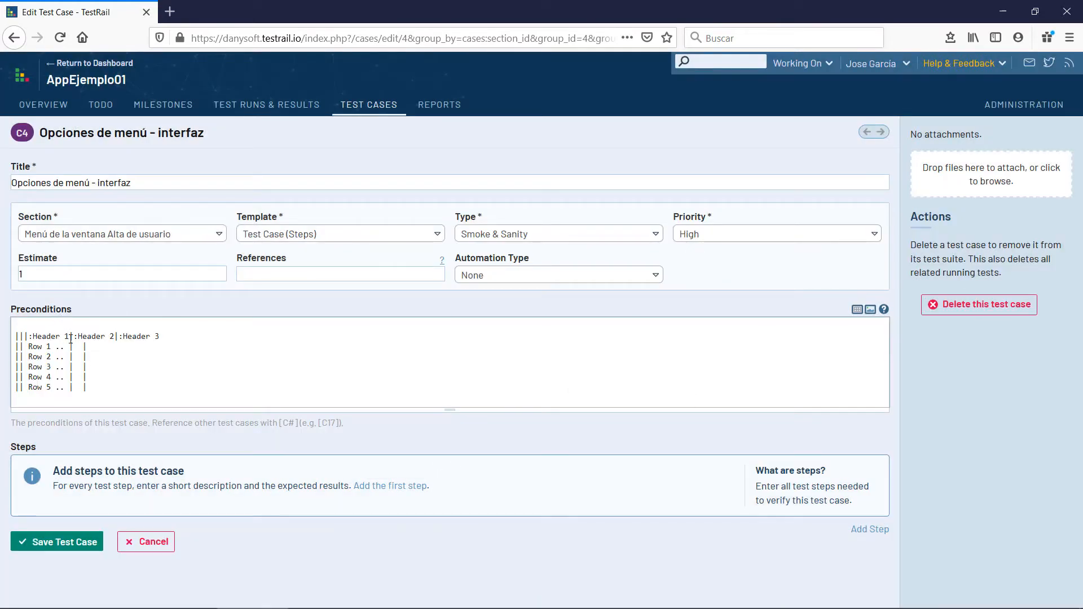
# Replace the table headers with Inicio, Limpiar and Usuario.
pyautogui.moveTo(68, 336); pyautogui.dragTo(32, 337)
pyautogui.write('Inicio')
pyautogui.press('Right')
pyautogui.press('Right')
pyautogui.press('Delete')
pyautogui.press('Delete')
pyautogui.press('Delete')
pyautogui.press('Delete')
pyautogui.press('Delete')
pyautogui.press('Delete')
pyautogui.press('Delete')
pyautogui.press('Delete')
pyautogui.write('Limpiar')
pyautogui.press('Left')
pyautogui.press('Delete')
pyautogui.press('Delete')
pyautogui.press('Delete')
pyautogui.press('Delete')
pyautogui.press('Delete')
pyautogui.press('Delete')
pyautogui.write('Usuario')
# Fill the Inicio column with Conectar a BBDD and Salir, clearing the row placeholders.
pyautogui.press('Left')
pyautogui.press('Left')
pyautogui.press('Left')
pyautogui.press('BackSpace')
pyautogui.press('BackSpace')
pyautogui.press('BackSpace')
pyautogui.press('BackSpace')
pyautogui.press('BackSpace')
pyautogui.press('BackSpace')
pyautogui.press('BackSpace')
pyautogui.press('BackSpace')
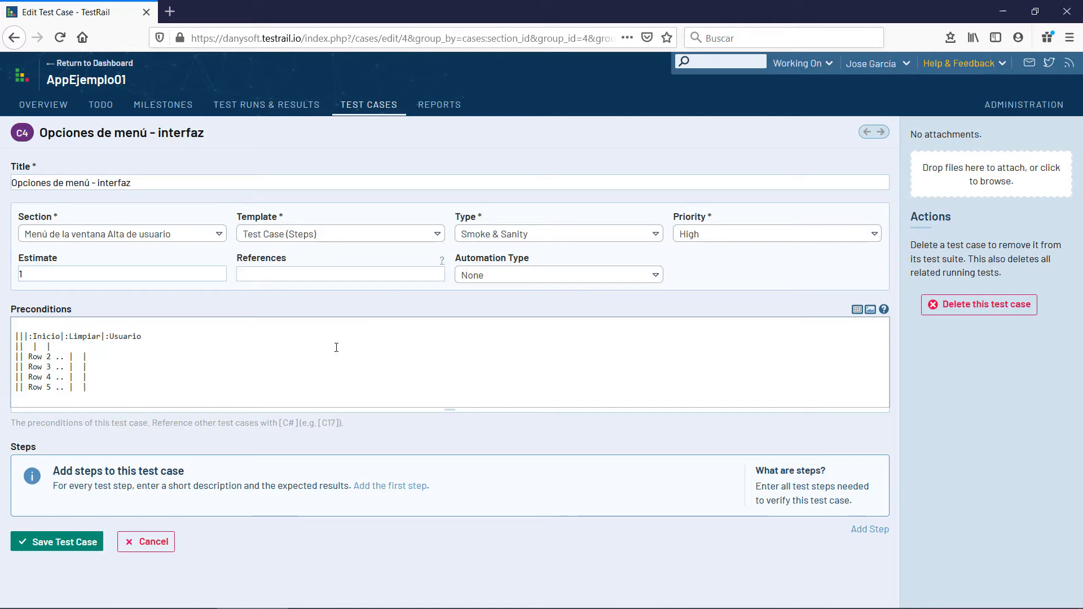
pyautogui.write('Conectar a BBDD')
pyautogui.press('BackSpace')
pyautogui.press('BackSpace')
pyautogui.press('BackSpace')
pyautogui.press('BackSpace')
pyautogui.press('BackSpace')
pyautogui.press('BackSpace')
pyautogui.press('BackSpace')
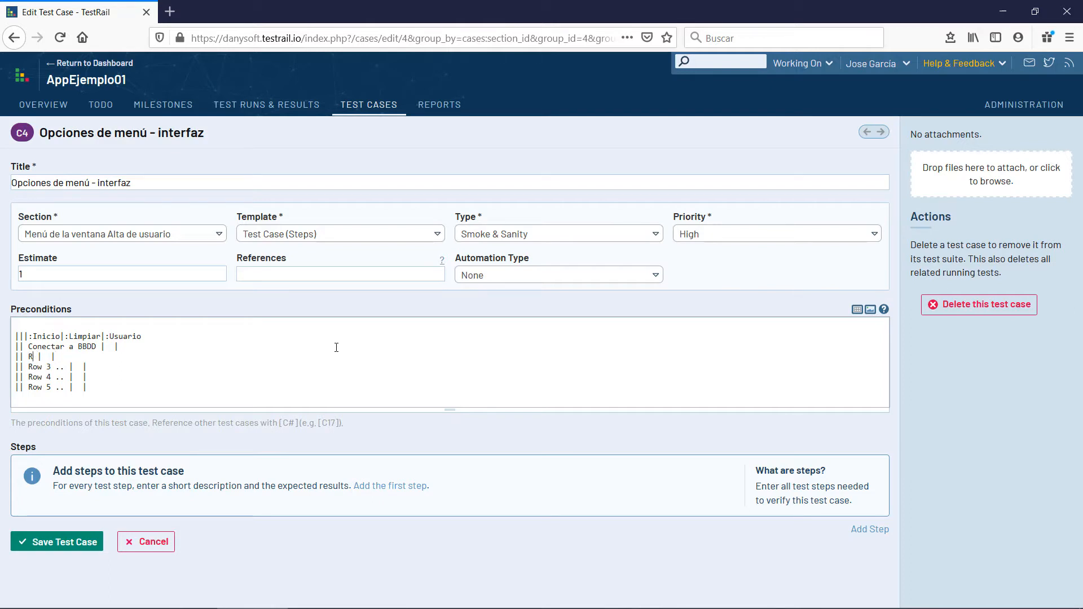
pyautogui.press('BackSpace')
pyautogui.write('| Salir')
pyautogui.press('Down')
pyautogui.press('BackSpace')
pyautogui.press('BackSpace')
pyautogui.press('BackSpace')
pyautogui.press('BackSpace')
pyautogui.press('BackSpace')
pyautogui.press('BackSpace')
pyautogui.press('BackSpace')
pyautogui.press('BackSpace')
pyautogui.press('Delete')
pyautogui.press('Delete')
pyautogui.press('Delete')
pyautogui.press('Delete')
pyautogui.press('Delete')
pyautogui.press('Down')
pyautogui.press('Delete')
pyautogui.press('Delete')
pyautogui.press('Delete')
pyautogui.press('Delete')
pyautogui.press('Delete')
pyautogui.press('Delete')
pyautogui.press('Delete')
pyautogui.press('Delete')
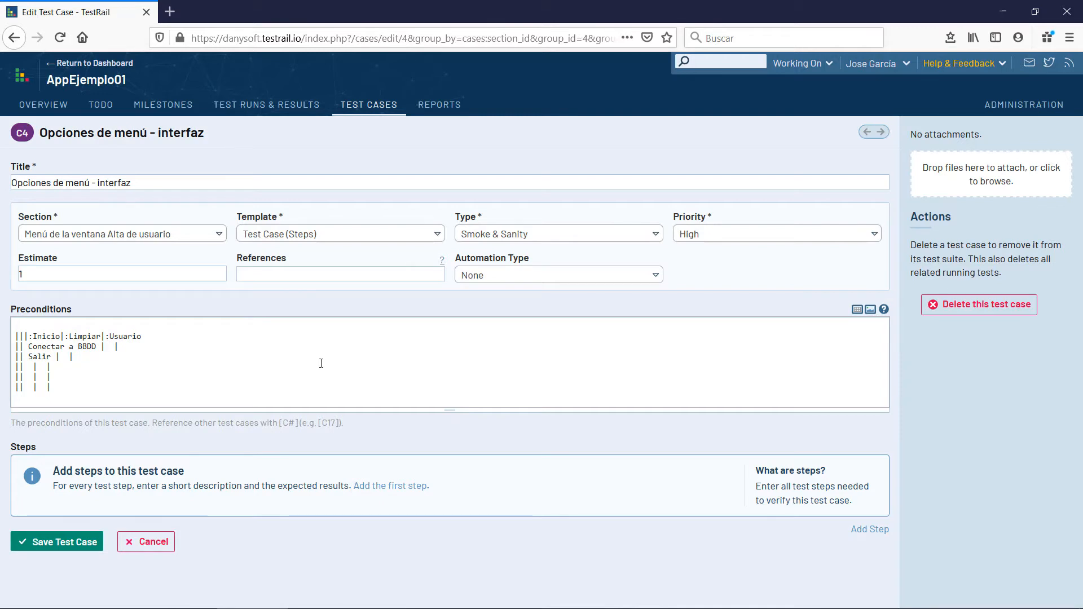
# Enter Limpiar campos and the Usuario options through Borrar, then delete the empty last row.
pyautogui.write('Limpiar campos')
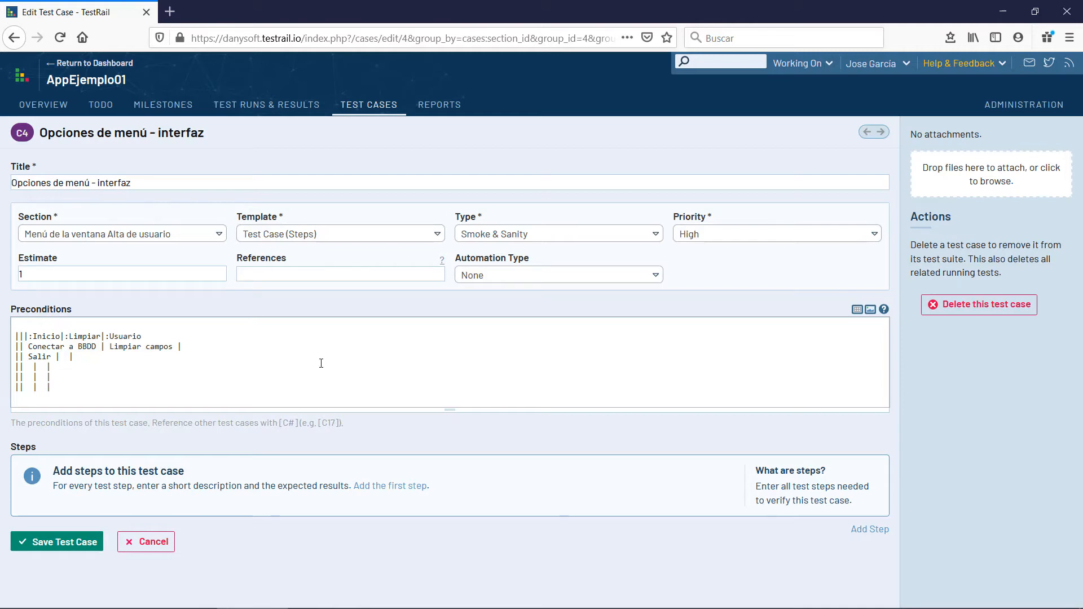
pyautogui.write('| CrearBuscaModificaroo')
pyautogui.press('BackSpace')
pyautogui.write('rrar')
pyautogui.hotkey('shift', 'Left')
pyautogui.hotkey('shift', 'Left')
pyautogui.hotkey('shift', 'Left')
pyautogui.hotkey('shift', 'Left')
pyautogui.hotkey('shift', 'Left')
pyautogui.hotkey('shift', 'Left')
pyautogui.hotkey('shift', 'Left')
pyautogui.hotkey('shift', 'Left')
pyautogui.hotkey('shift', 'Left')
pyautogui.hotkey('shift', 'Left')
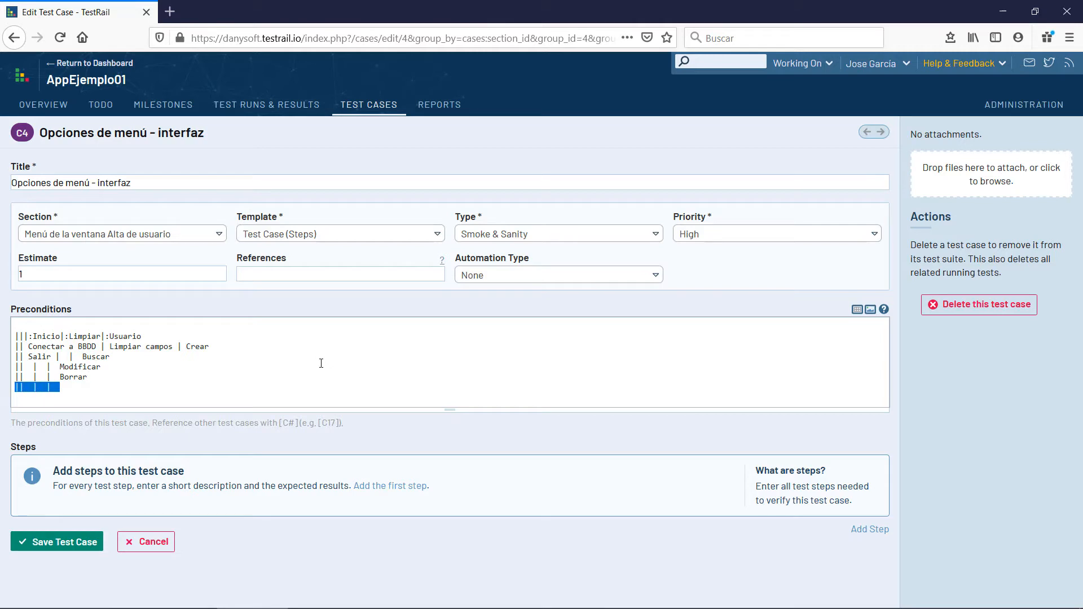
pyautogui.press('BackSpace')
# Create C4's first step, leaving its Step Description and Expected Result boxes empty.
pyautogui.moveTo(53, 471); pyautogui.dragTo(183, 472)
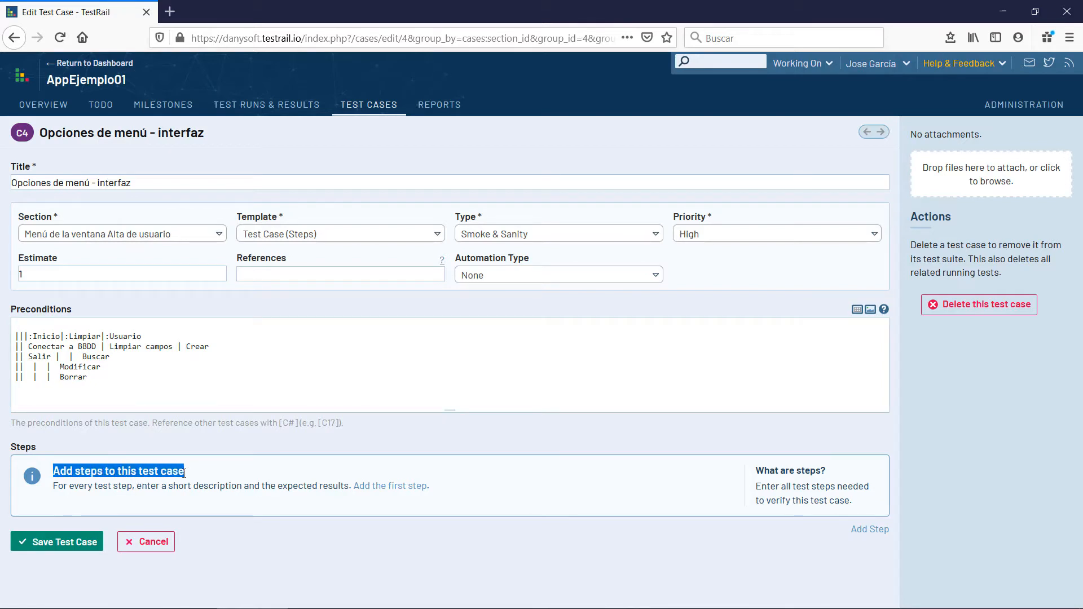
pyautogui.click(213, 473)
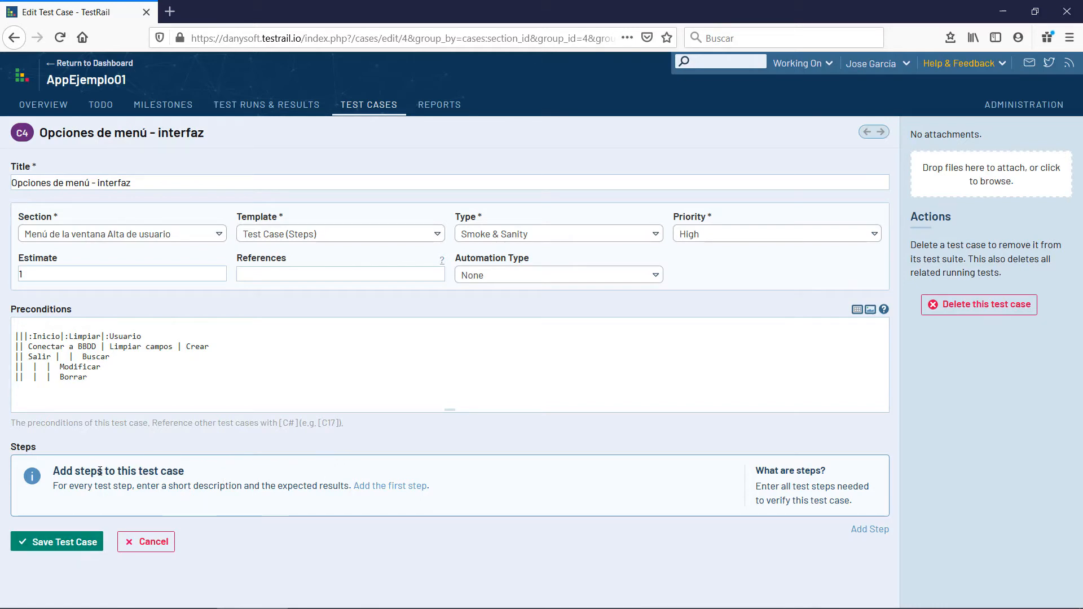
pyautogui.moveTo(51, 489); pyautogui.dragTo(334, 489)
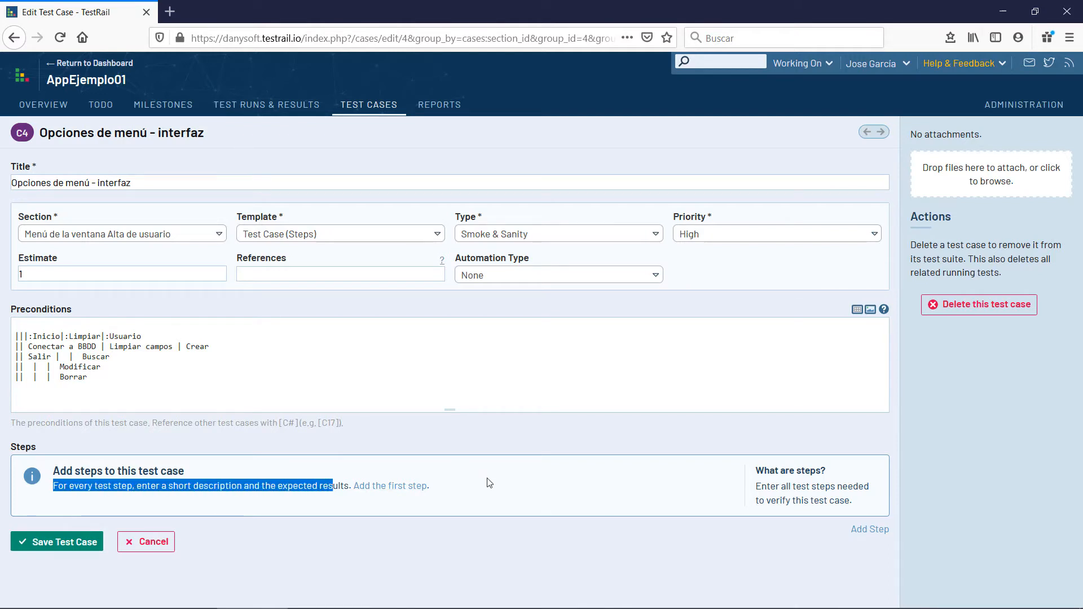
pyautogui.click(403, 488)
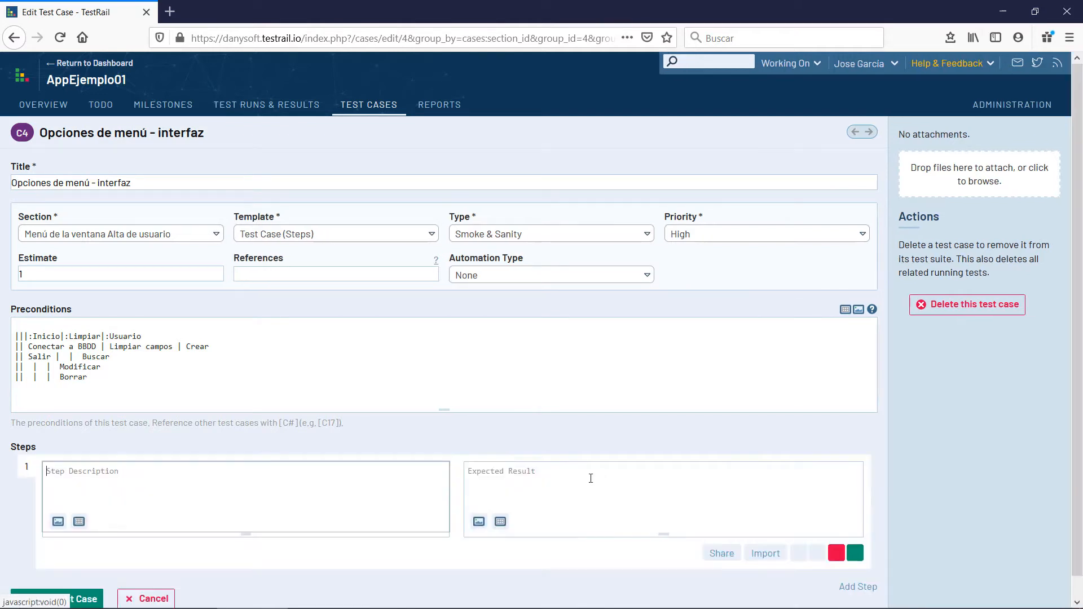
pyautogui.scroll(-2, 429, 461)
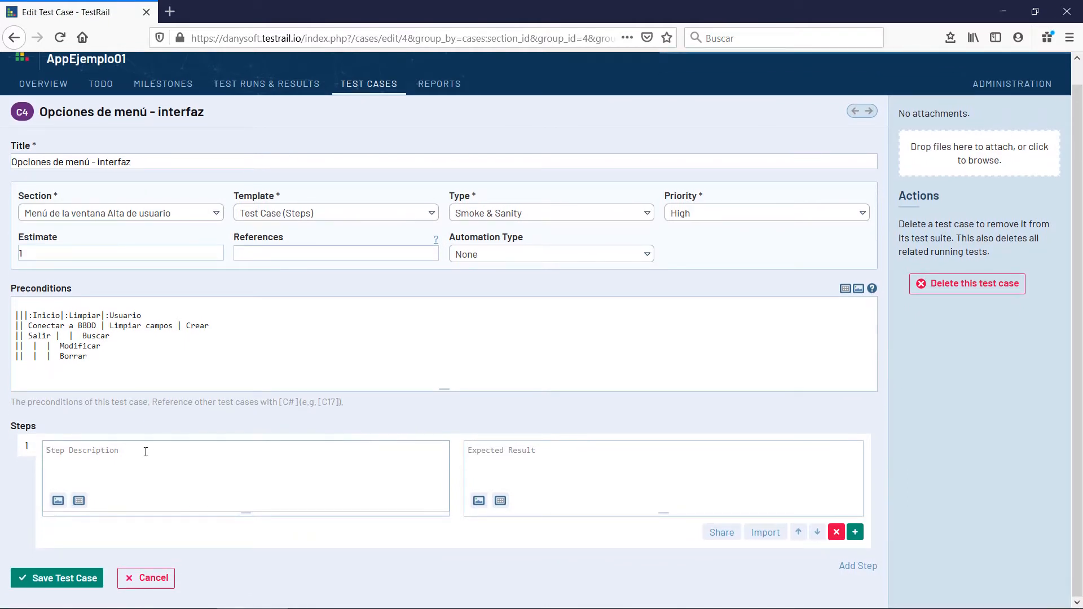
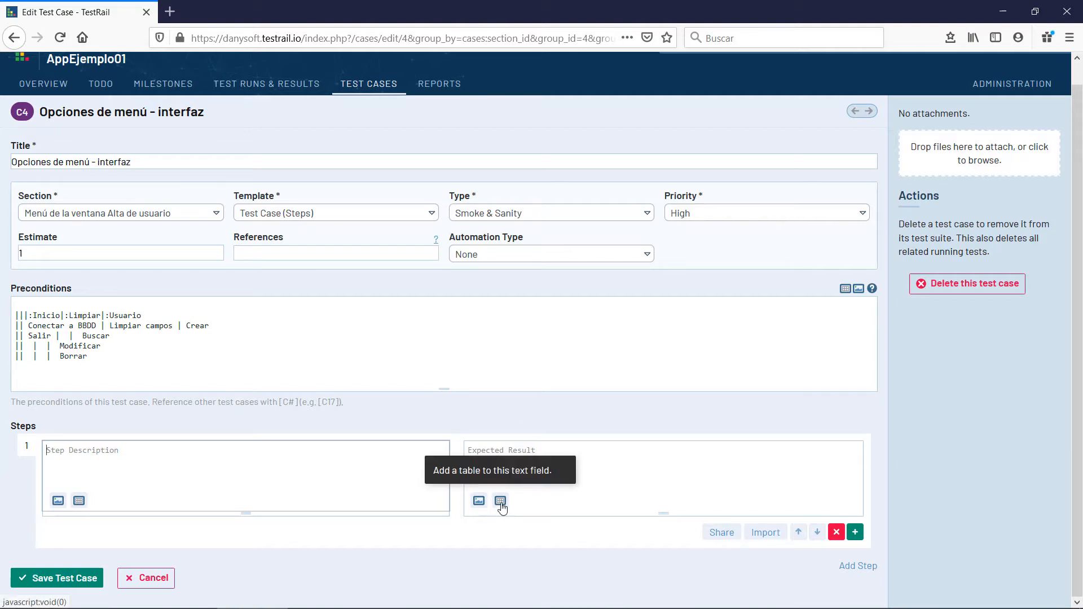
# Write step 1's description: '1. Ejecutar el fichero C:\repoEjemplo\AltaUsuario.pyw' and '2. Clic en el menú Inicio'.
pyautogui.click(617, 451)
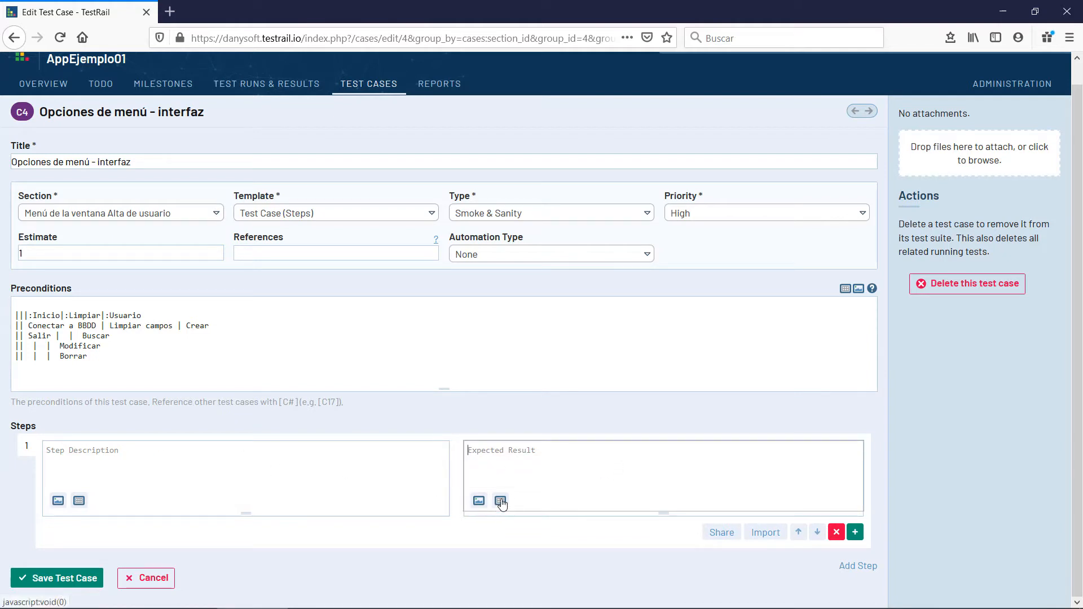
pyautogui.click(148, 453)
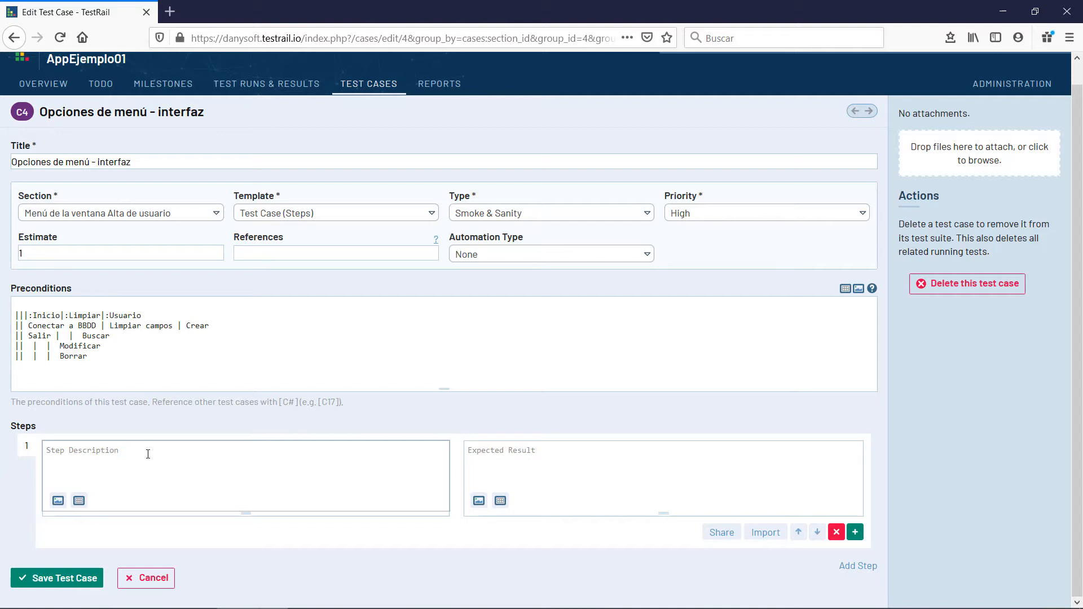
pyautogui.click(148, 454)
pyautogui.write('1. Ejecutar el fichero')
pyautogui.hotkey('alt', 'Tab')
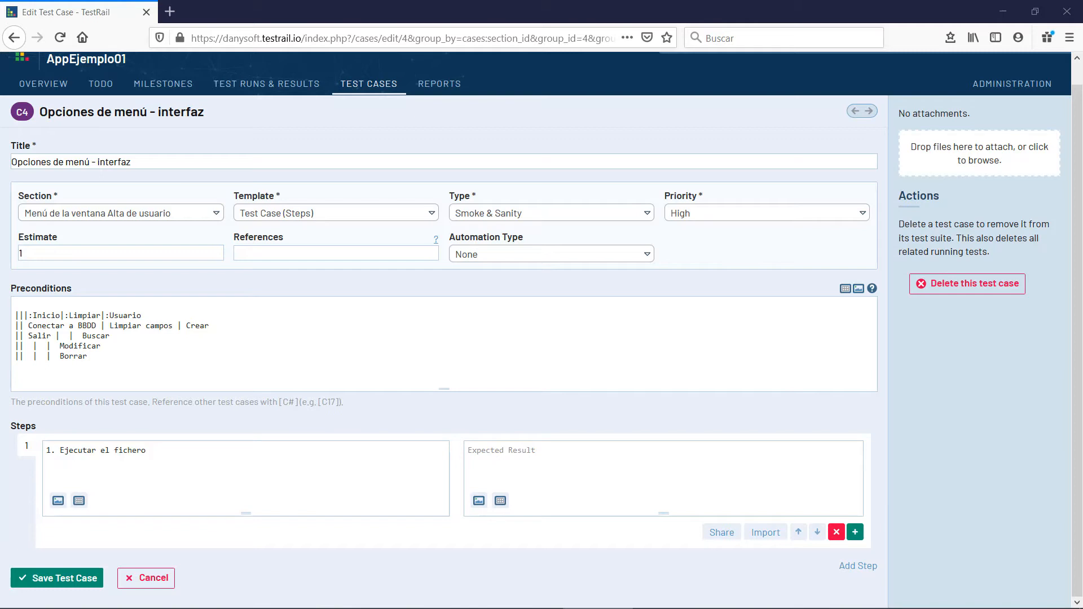
pyautogui.click(180, 447)
pyautogui.write('C:\\repoEjemplo\\AltaUsuario.pyw')
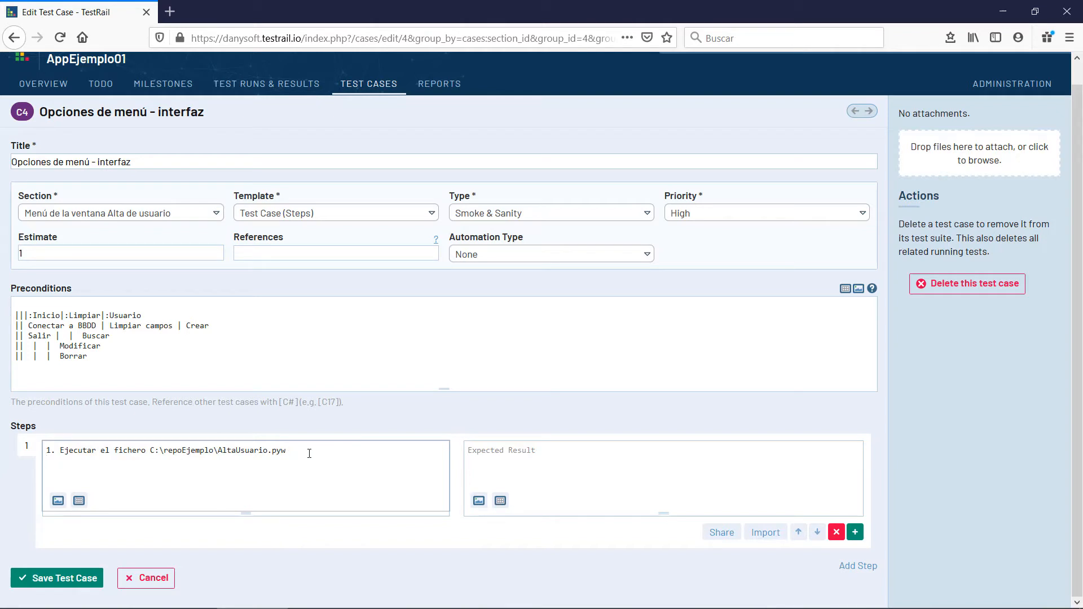
pyautogui.press('Return')
pyautogui.write('2. Clic en el menú iInicio')
# Give step 1 expected results 'Se abra la ventana Alta de usuario' and 'Inicio despliega Conectar con BBDD y Salir'.
pyautogui.click(597, 454)
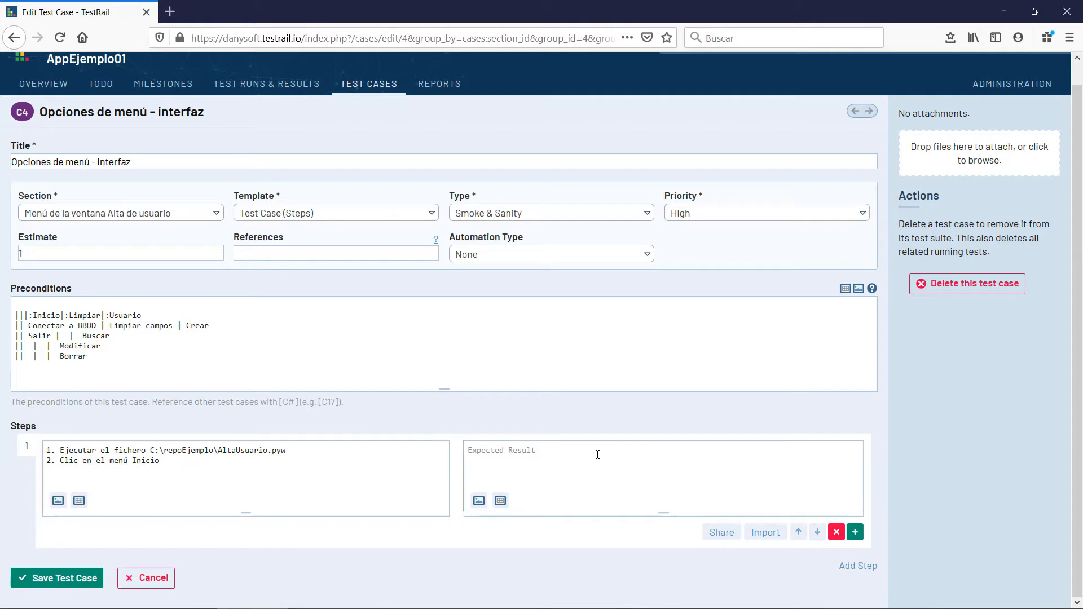
pyautogui.write('1. Se abra la ventana Alta de usuari')
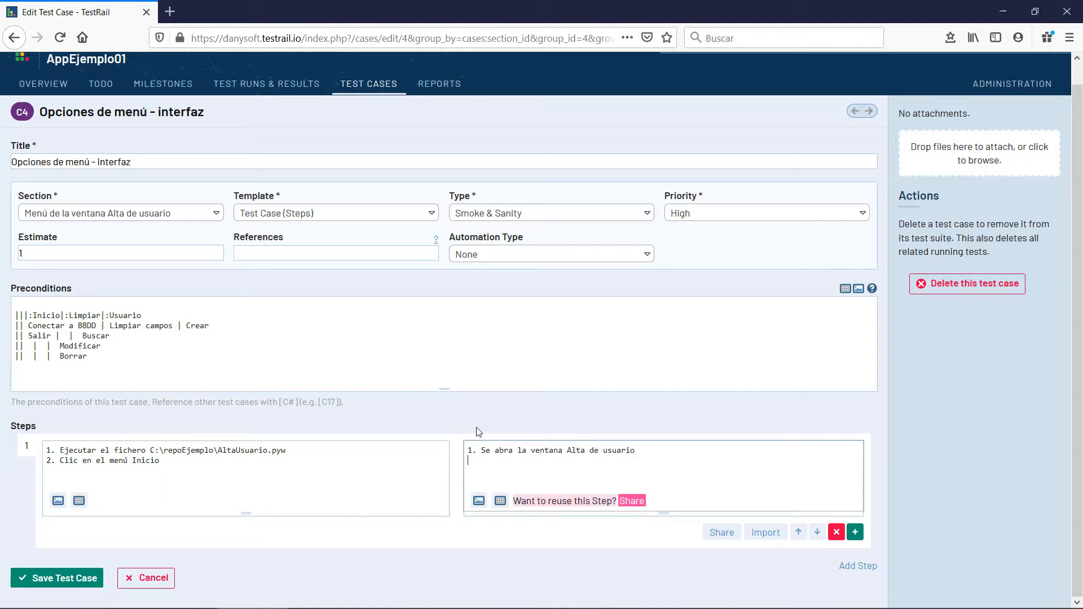
pyautogui.write('o')
pyautogui.press('Return')
pyautogui.write('2.')
pyautogui.write('El menú de ')
pyautogui.write('Inici')
pyautogui.write('o desplieg')
pyautogui.write('a Conec')
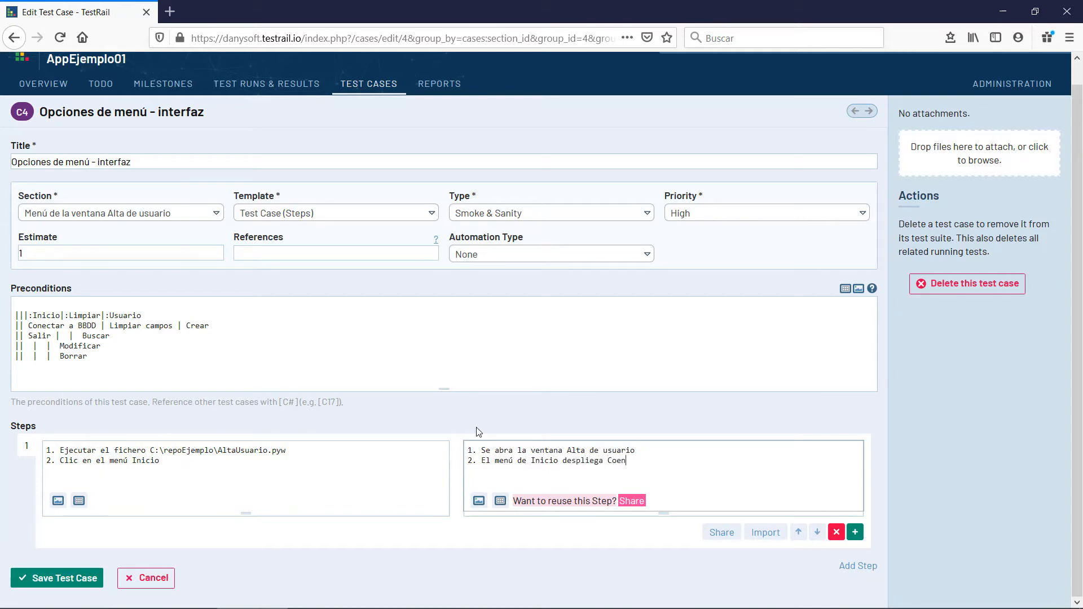
pyautogui.write('tar con BBDD y Salir')
pyautogui.moveTo(521, 502); pyautogui.dragTo(613, 503)
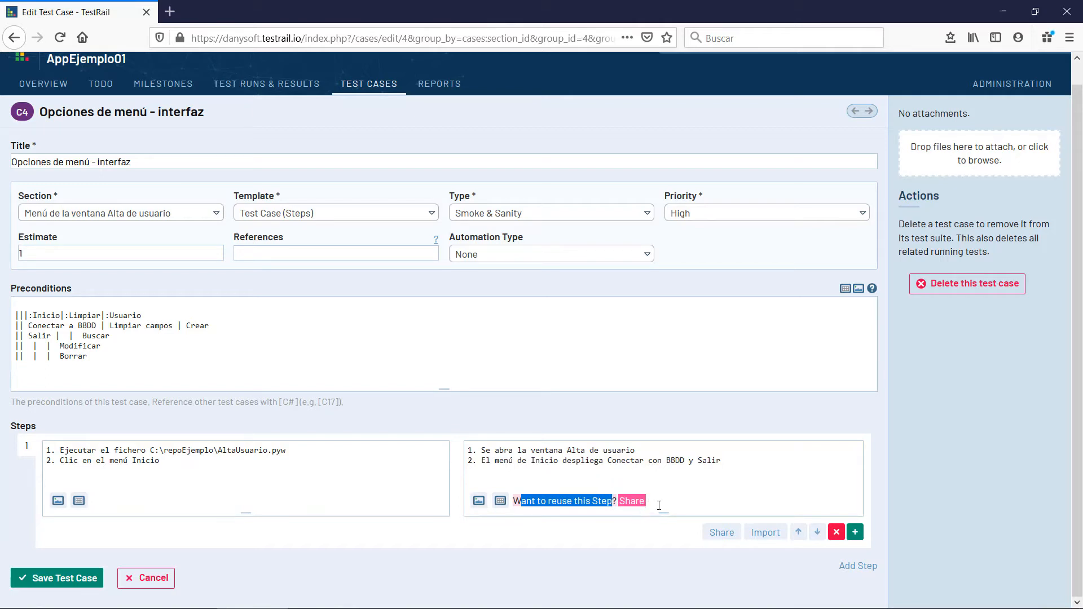
pyautogui.click(662, 500)
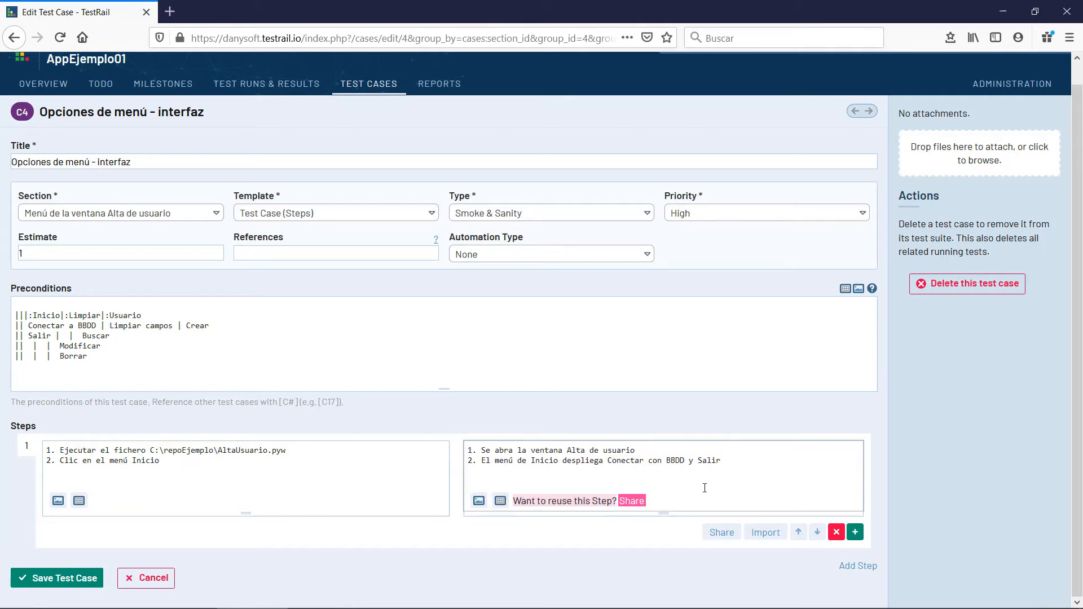
# Add step 2 with the description 'Clics en menú Limpiar'.
pyautogui.click(855, 532)
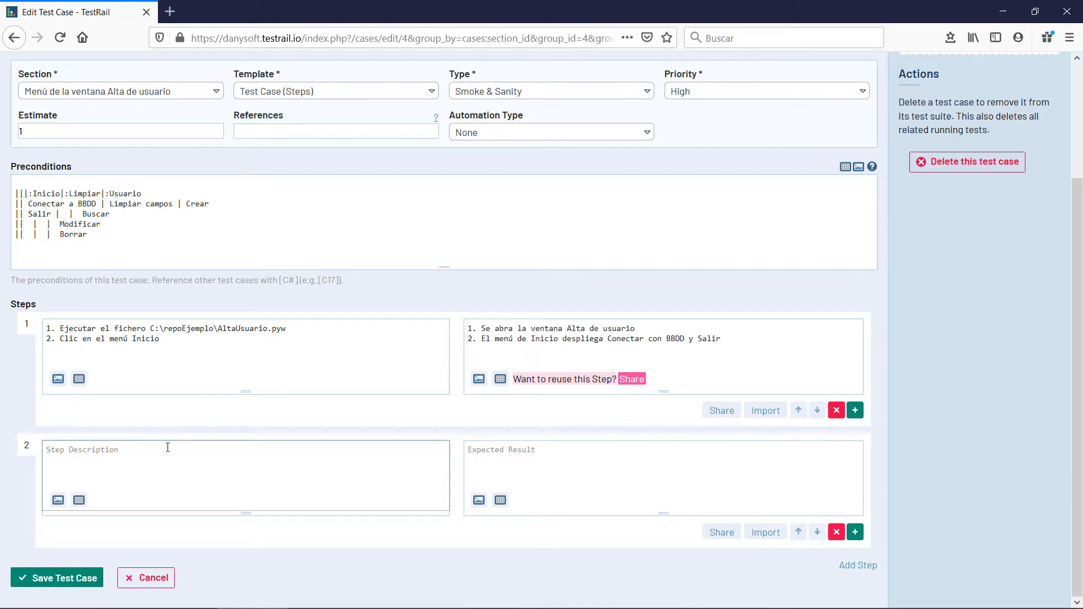
pyautogui.write('Cli')
pyautogui.write('cs')
pyautogui.write(' en')
pyautogui.write(' menú')
pyautogui.write(' Limpiar')
pyautogui.press('Tab')
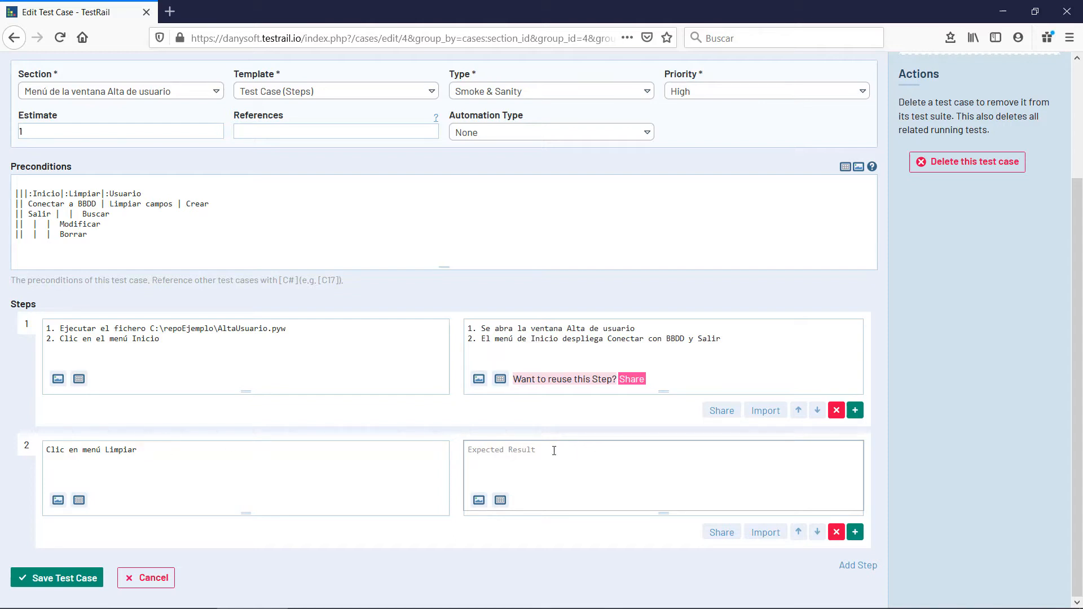
# Set step 2's expected result to '...despliega Conectar con Limpiar campos' and add an empty step 3.
pyautogui.write('En el')
pyautogui.moveTo(721, 339)
pyautogui.mouseDown()
pyautogui.moveTo(446, 336)
pyautogui.moveTo(723, 338)
pyautogui.mouseUp()
pyautogui.hotkey('ctrl', 'c')
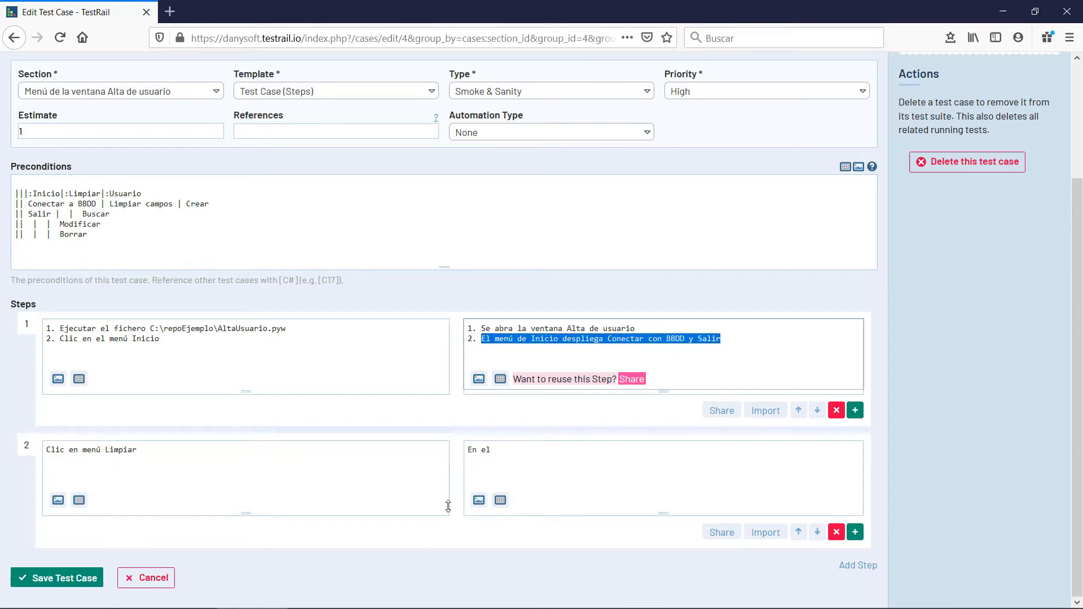
pyautogui.moveTo(501, 452); pyautogui.dragTo(467, 450)
pyautogui.hotkey('ctrl', 'v')
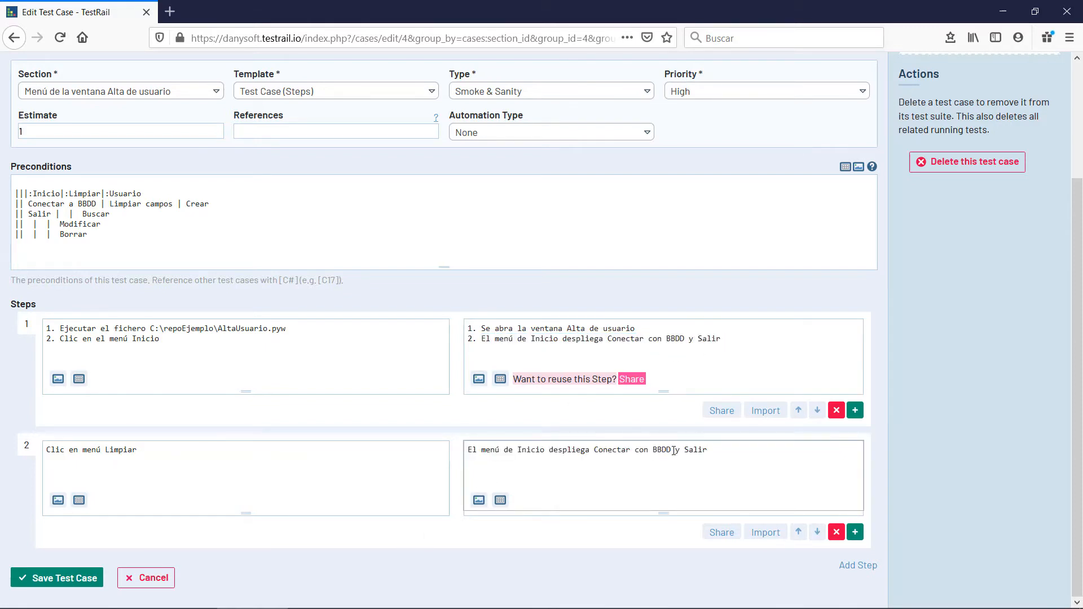
pyautogui.moveTo(653, 449); pyautogui.dragTo(706, 450)
pyautogui.write('Limpiar campos')
pyautogui.click(855, 532)
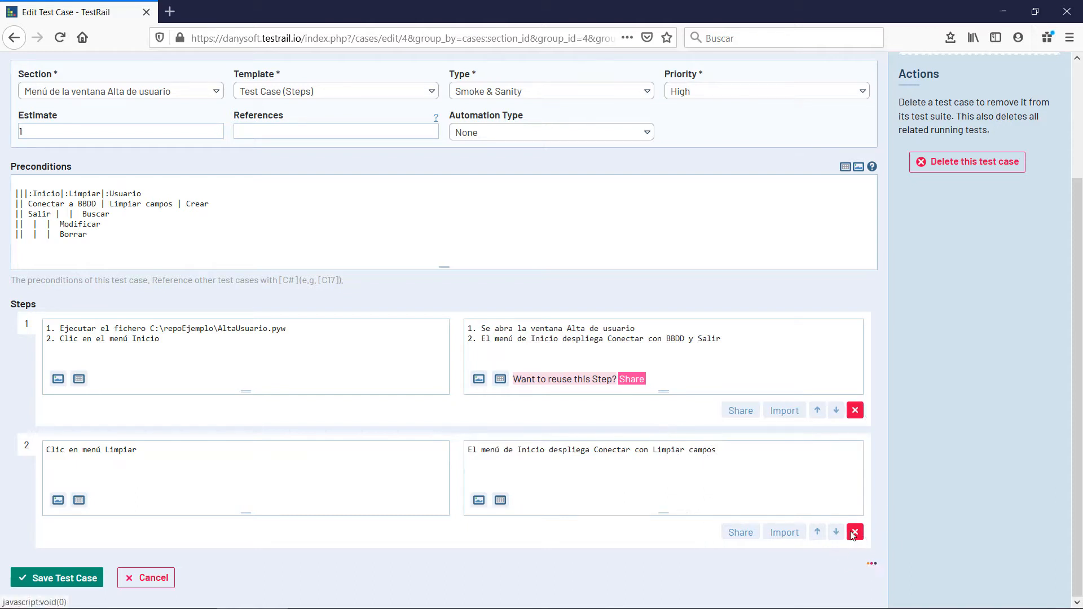
pyautogui.scroll(-3, 191, 429)
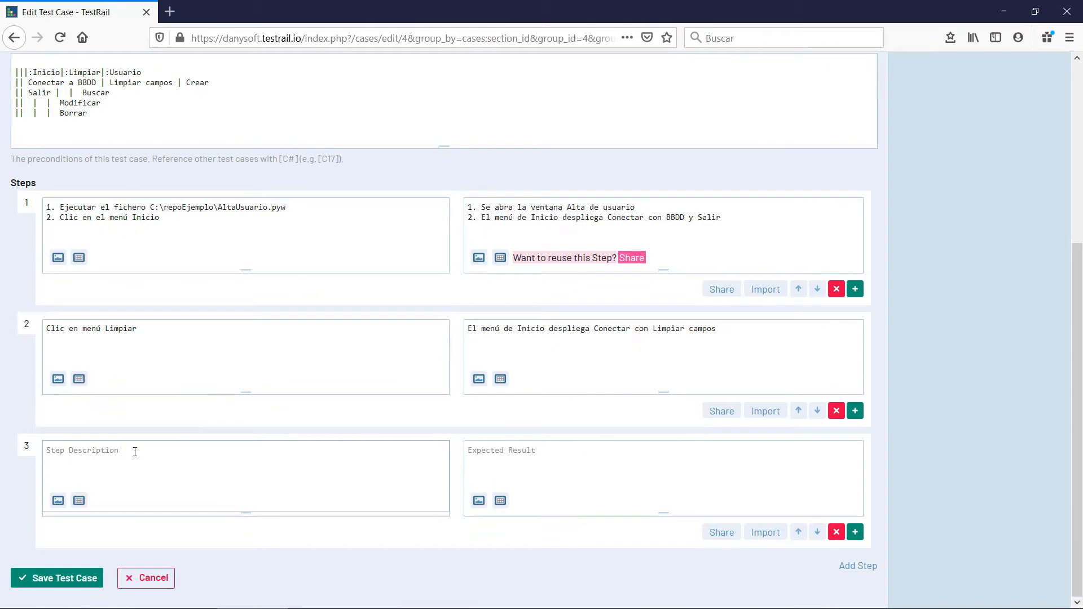
# Describe step 3 as 'Clic en menú Usuarios' and paste step 2's expected result into it.
pyautogui.write('Clic en menú Usuarios')
pyautogui.click(573, 455)
pyautogui.moveTo(719, 329); pyautogui.dragTo(449, 340)
pyautogui.hotkey('ctrl', 'c')
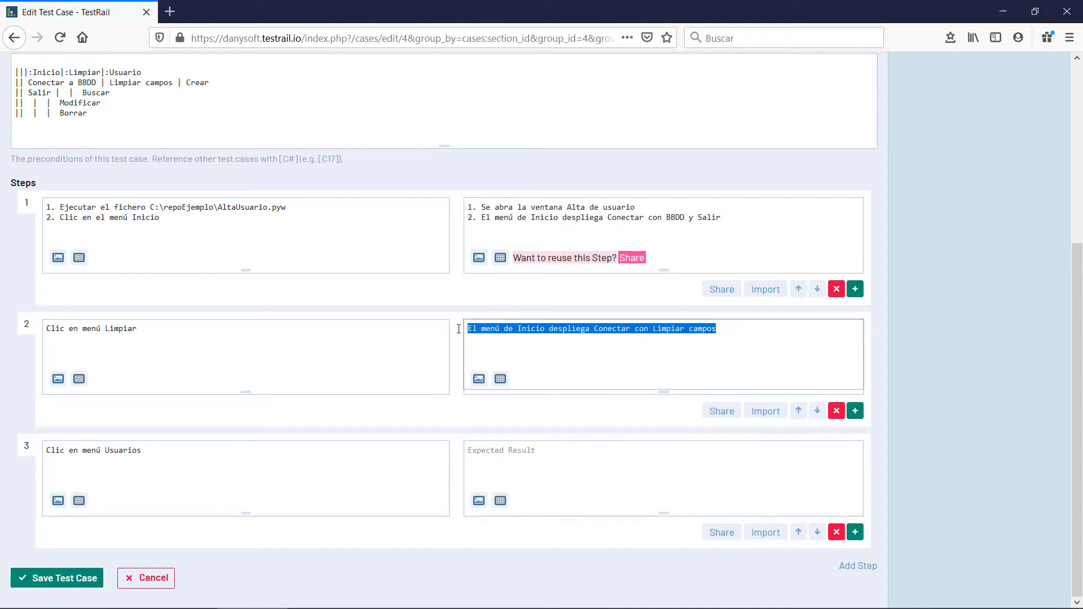
pyautogui.click(525, 445)
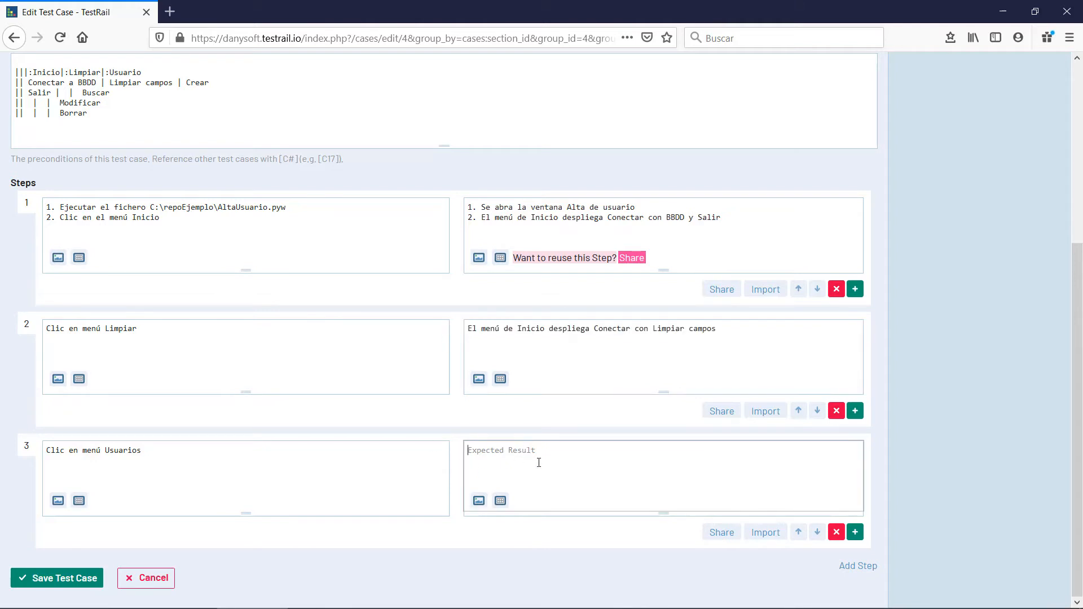
pyautogui.hotkey('ctrl', 'v')
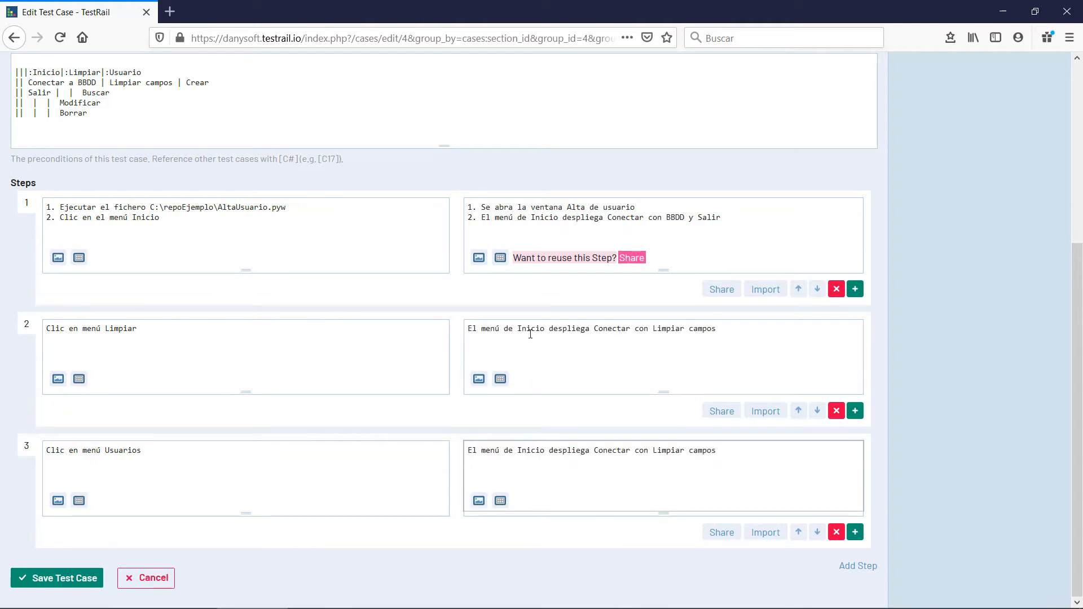
# Reword expected results: step 2 for the Limpiar menu, step 3 for Usuarios offering Crear.
pyautogui.tripleClick(530, 330)
pyautogui.doubleClick(530, 330)
pyautogui.write('Li')
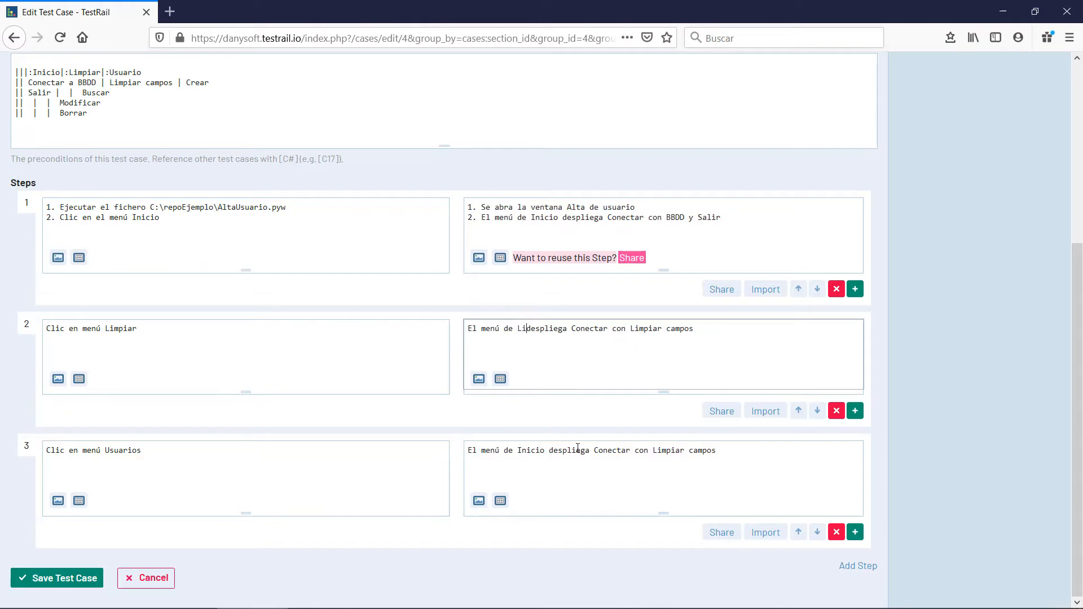
pyautogui.write('mpiar')
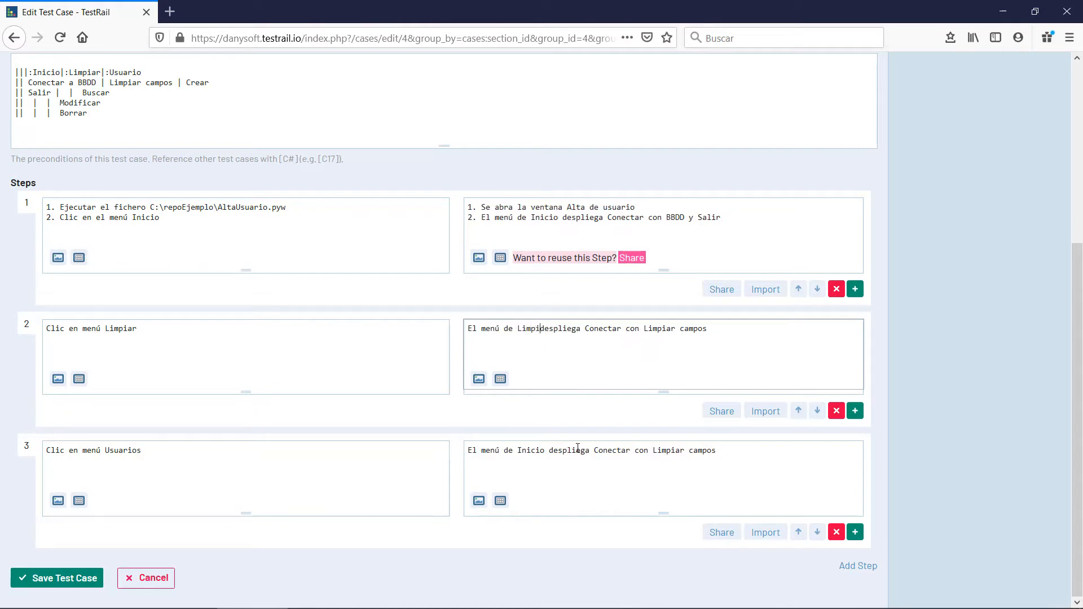
pyautogui.doubleClick(532, 447)
pyautogui.write('Usu')
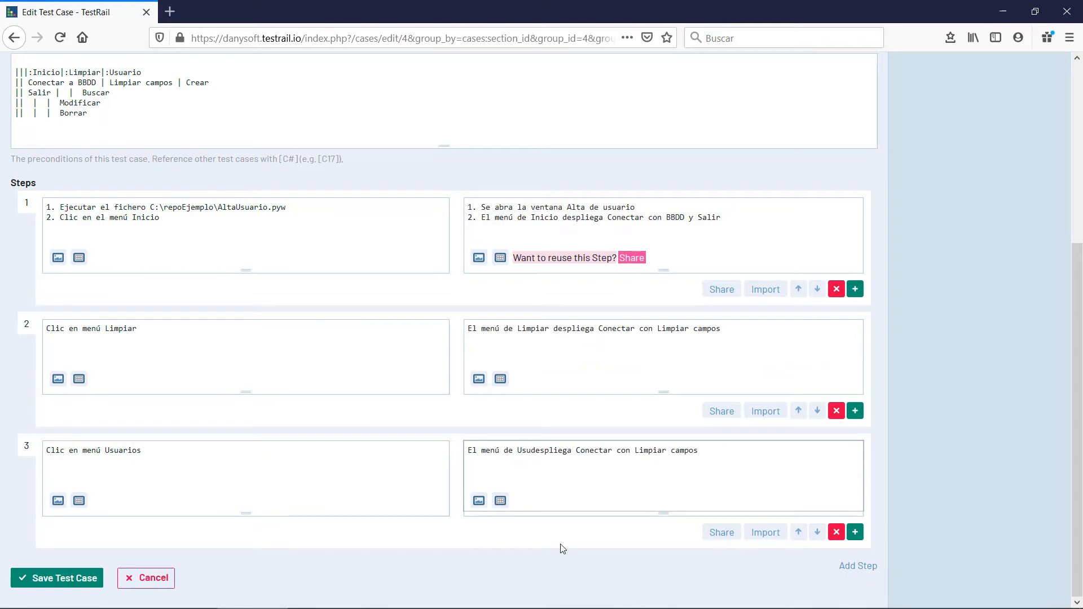
pyautogui.write('ario')
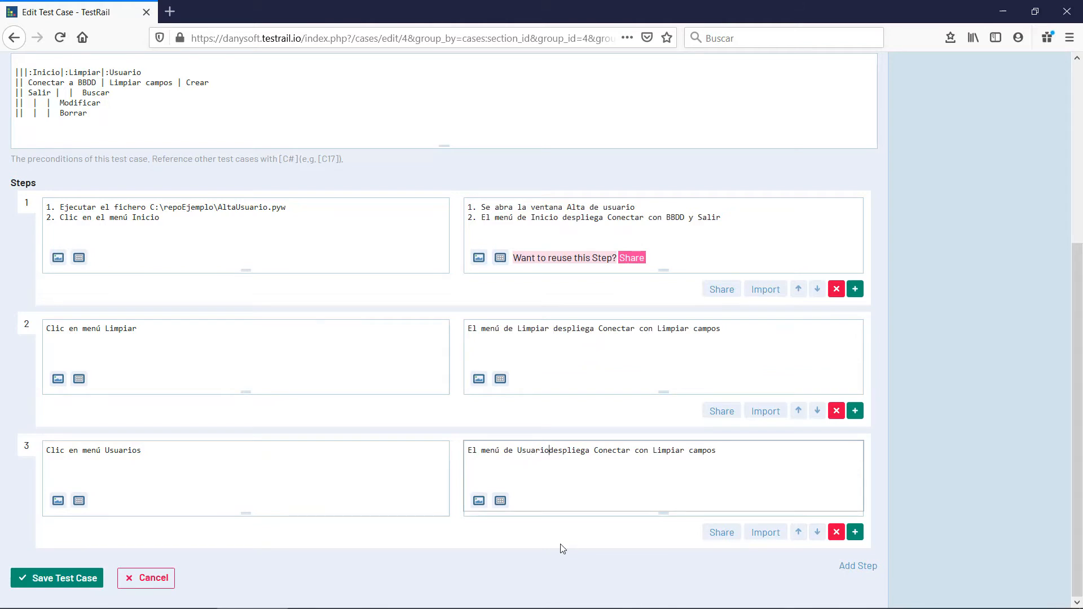
pyautogui.write('s')
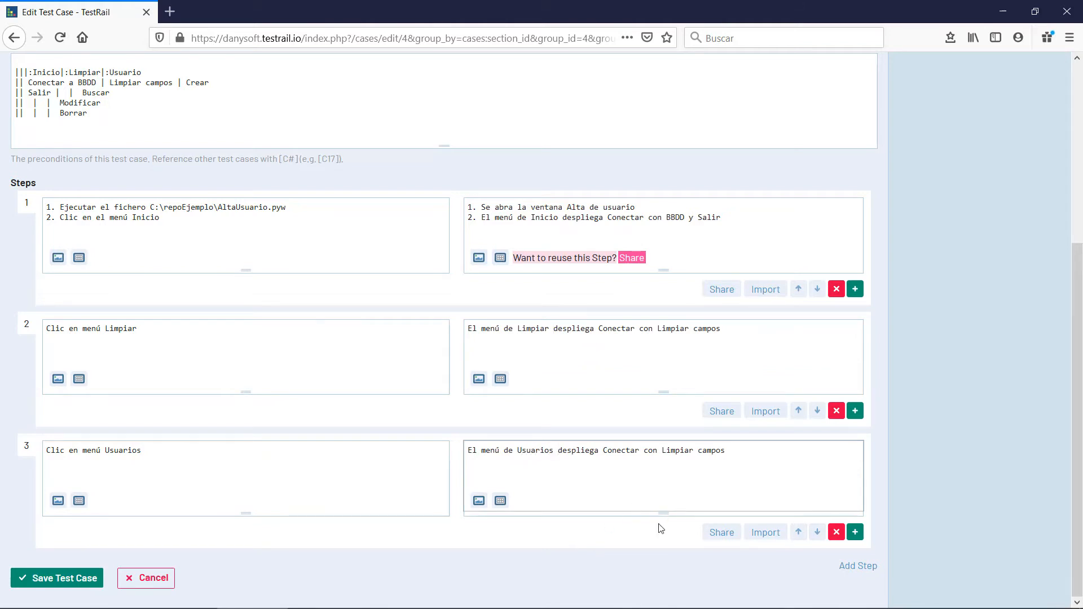
pyautogui.moveTo(726, 450); pyautogui.dragTo(604, 454)
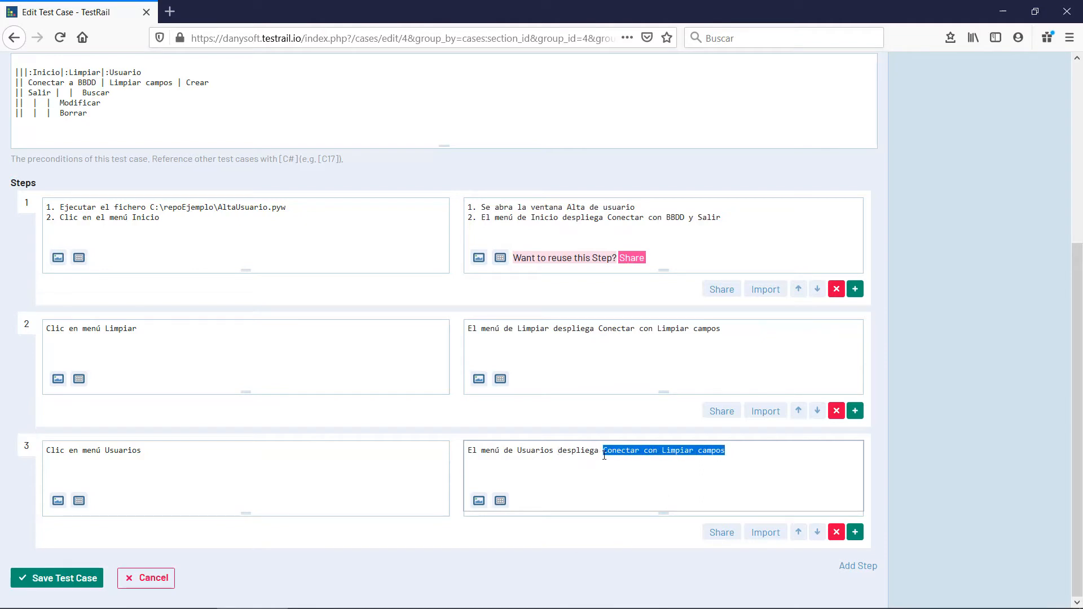
pyautogui.write('Crear')
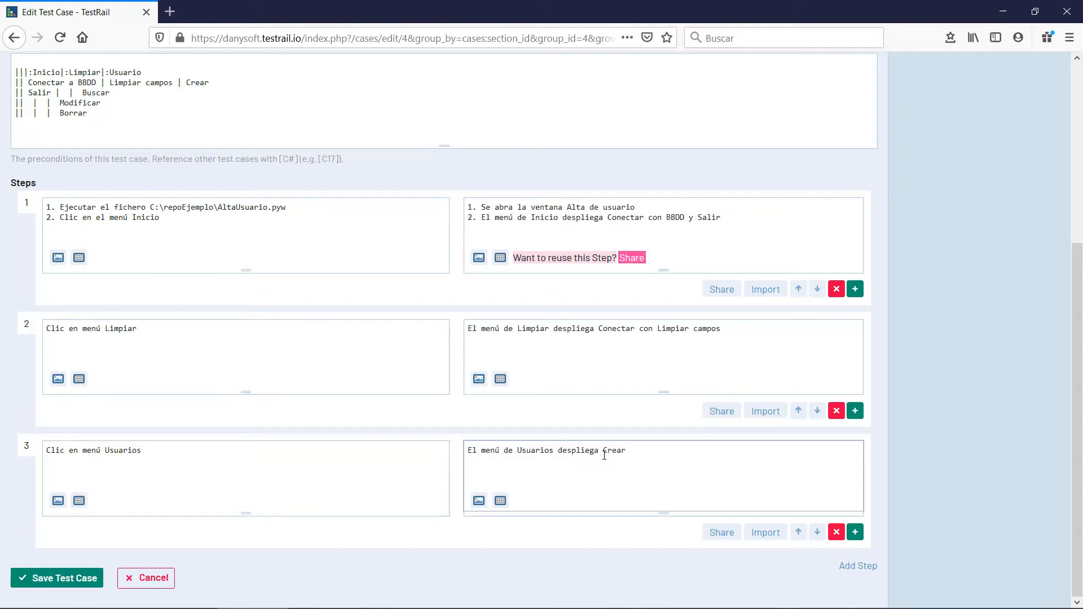
pyautogui.doubleClick(613, 334)
pyautogui.press('Delete')
pyautogui.press('Delete')
pyautogui.press('Delete')
pyautogui.press('Delete')
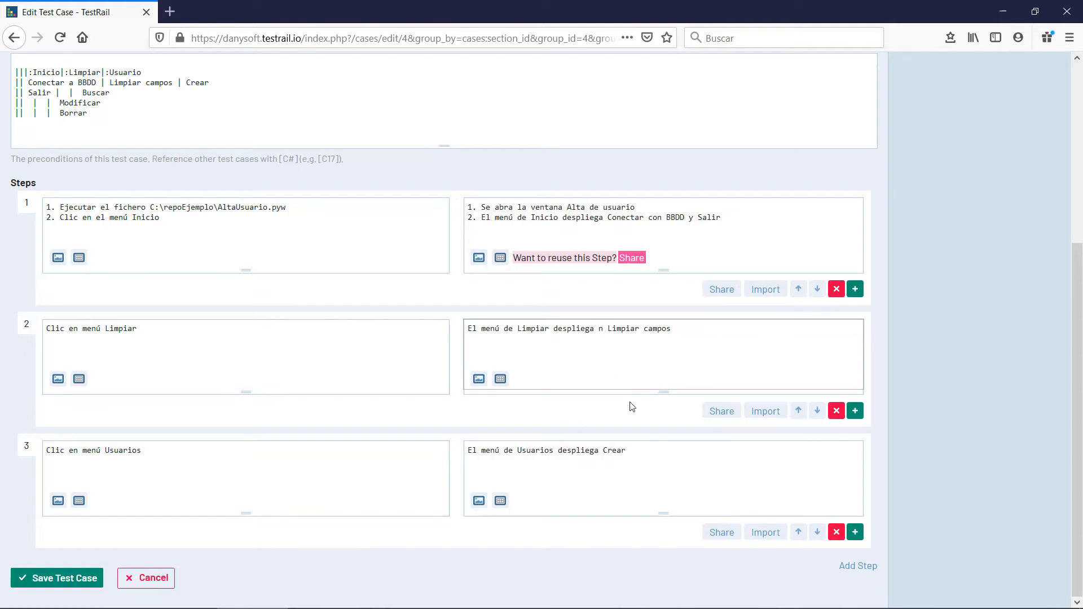
pyautogui.press('Delete')
pyautogui.press('Delete')
# Add 'car las opciones' to step 3, 'la opción' to step 2, and 'las opciones' to step 1.
pyautogui.click(640, 461)
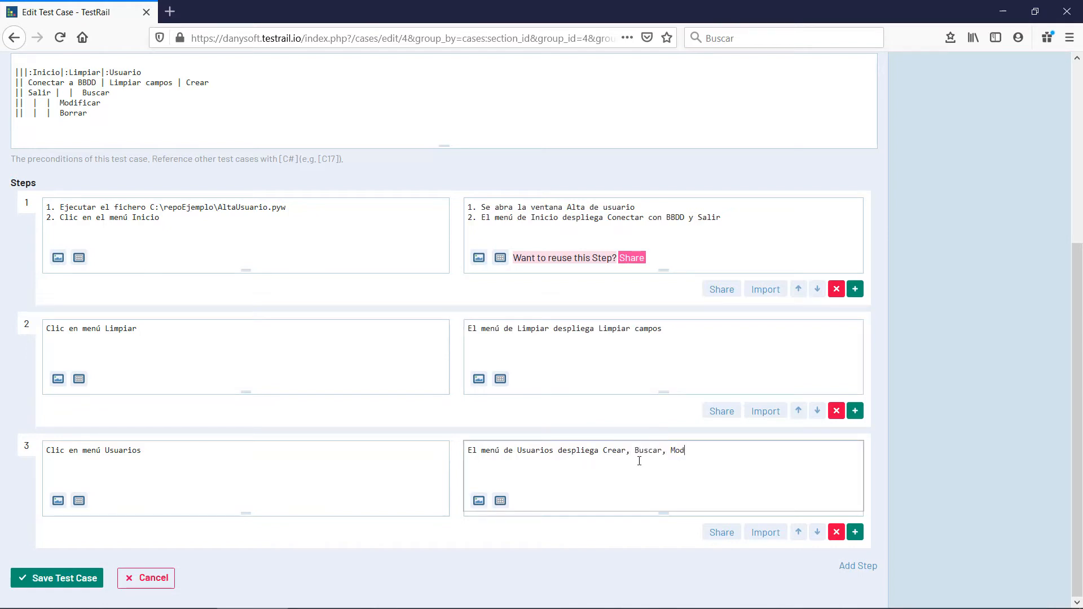
pyautogui.write('car ')
pyautogui.write('las opciones')
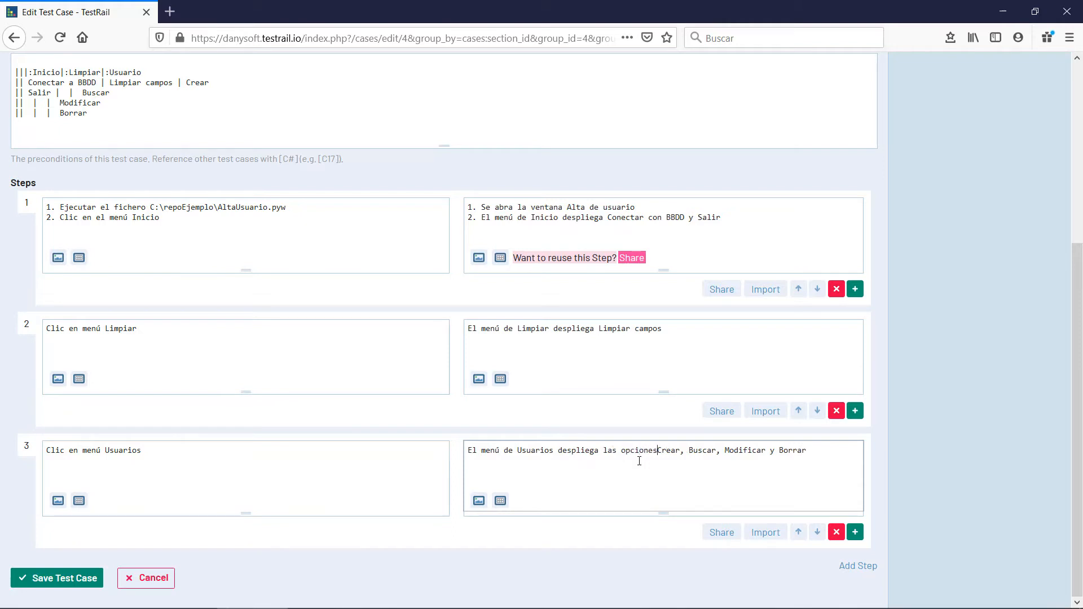
pyautogui.click(598, 330)
pyautogui.write('la opció')
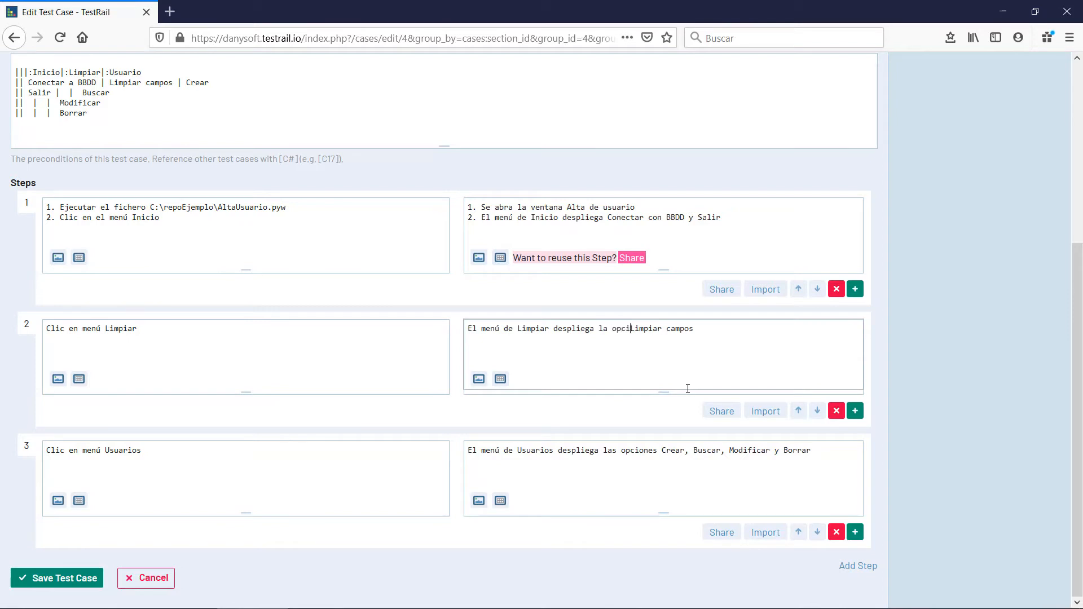
pyautogui.write('n')
pyautogui.click(606, 217)
pyautogui.write('las ')
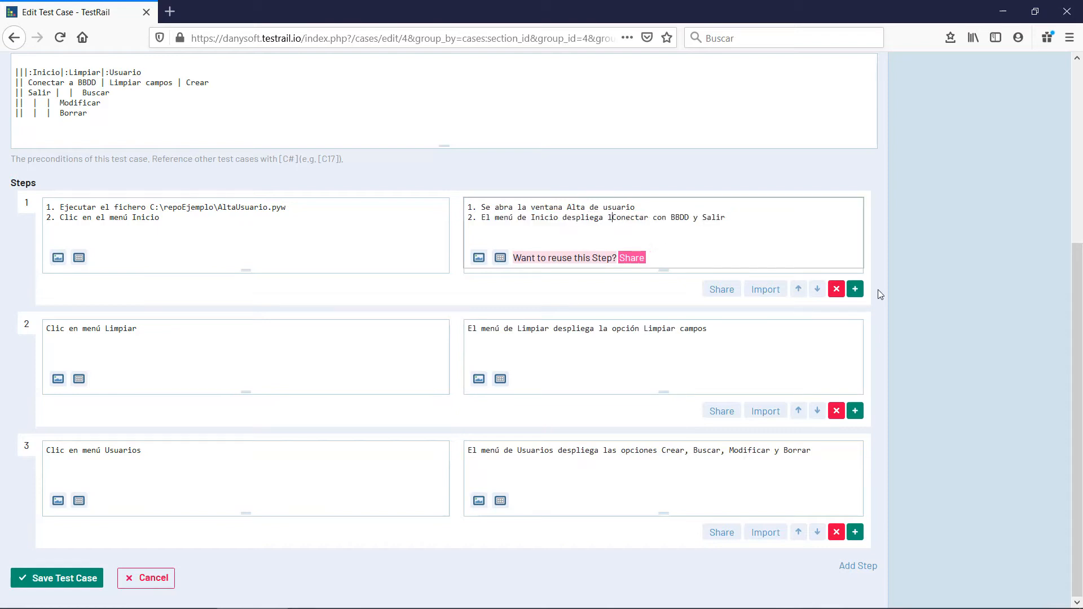
pyautogui.write('opciones')
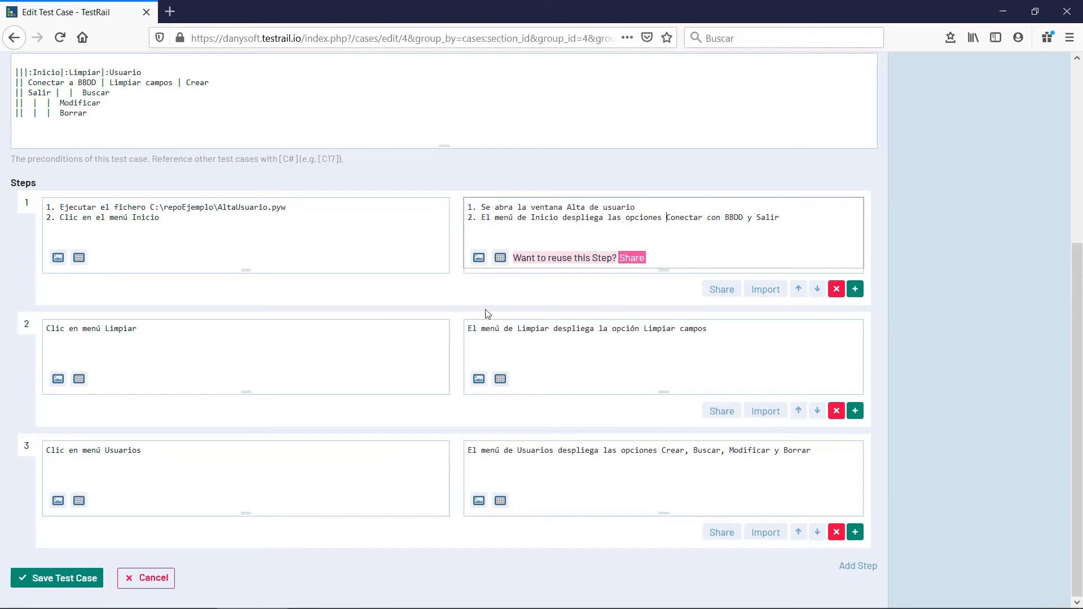
pyautogui.scroll(5, 395, 265)
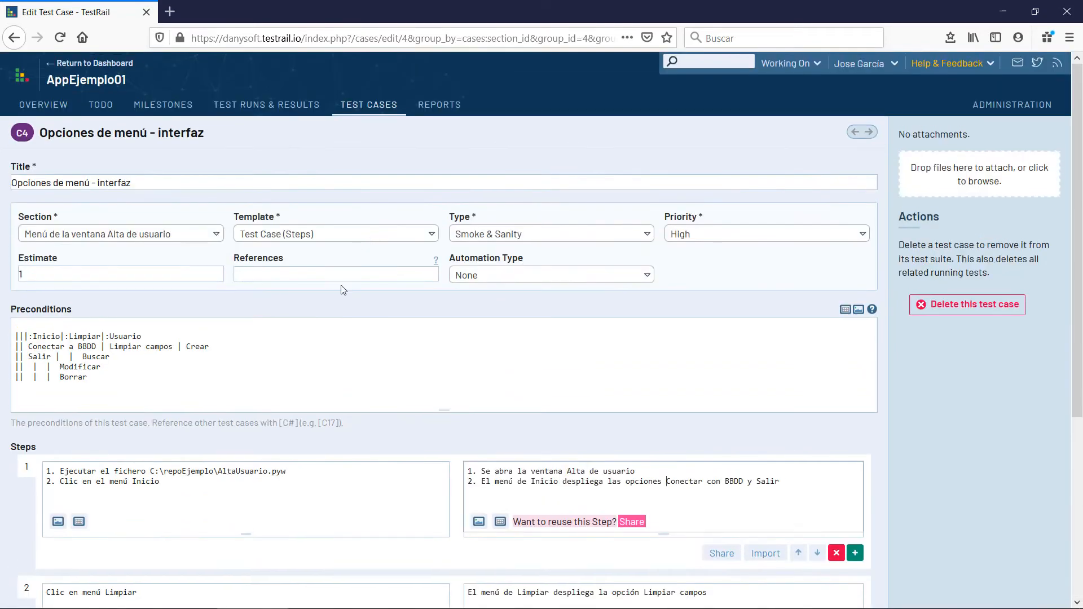
pyautogui.scroll(-5, 343, 289)
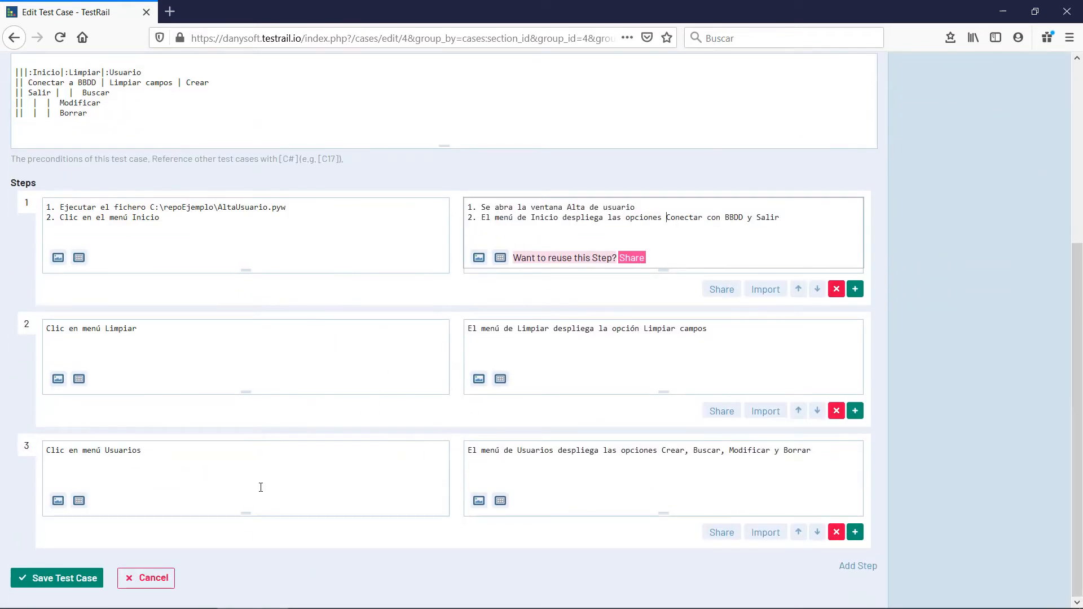
# Save test case C4 and review its three saved steps and expected results.
pyautogui.click(81, 581)
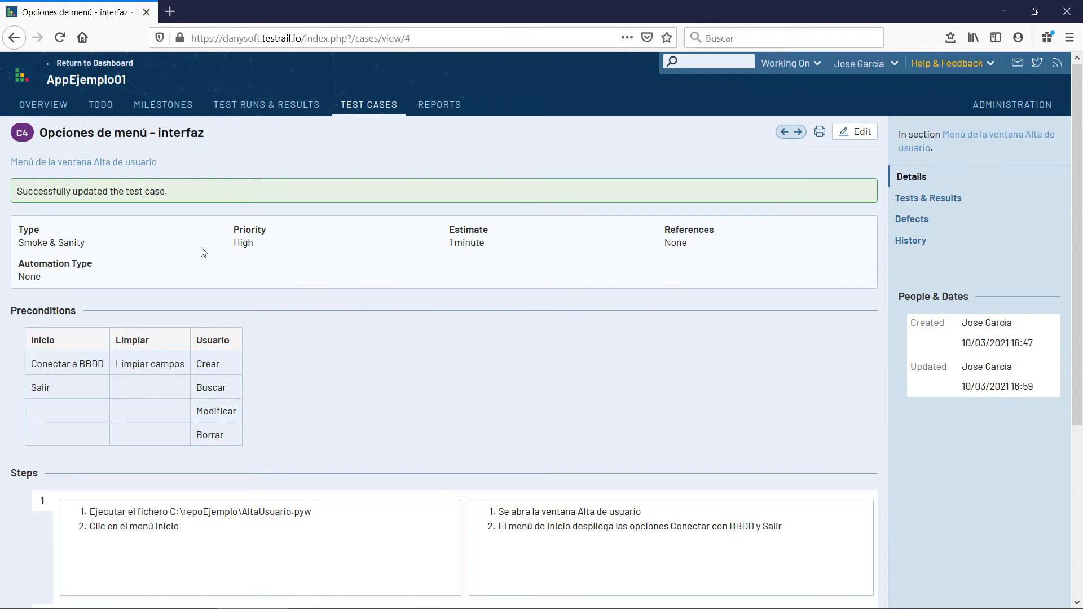
pyautogui.scroll(-3, 199, 253)
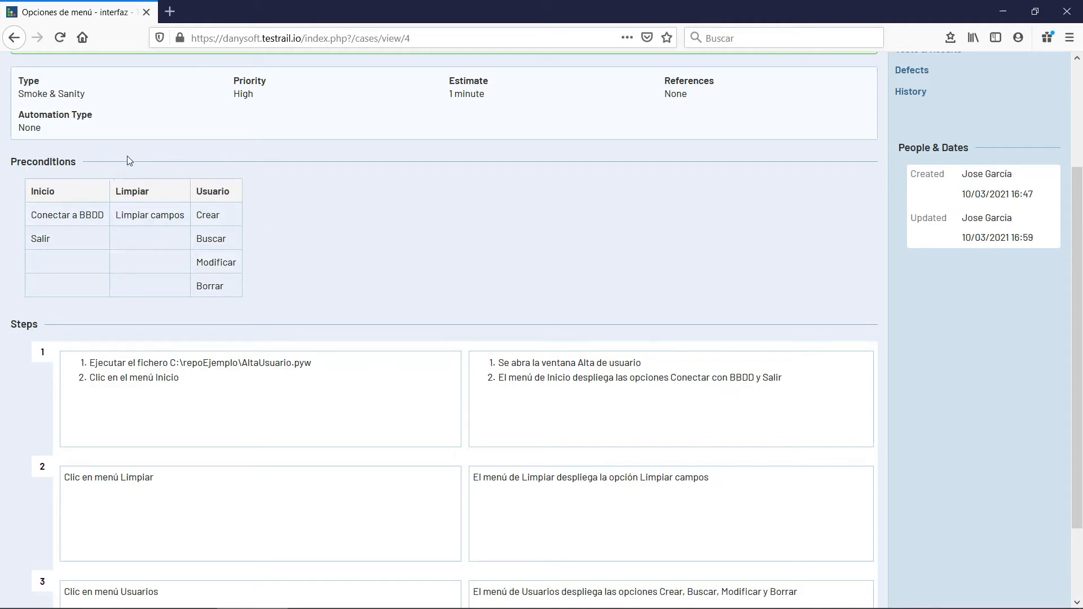
pyautogui.scroll(-2, 346, 250)
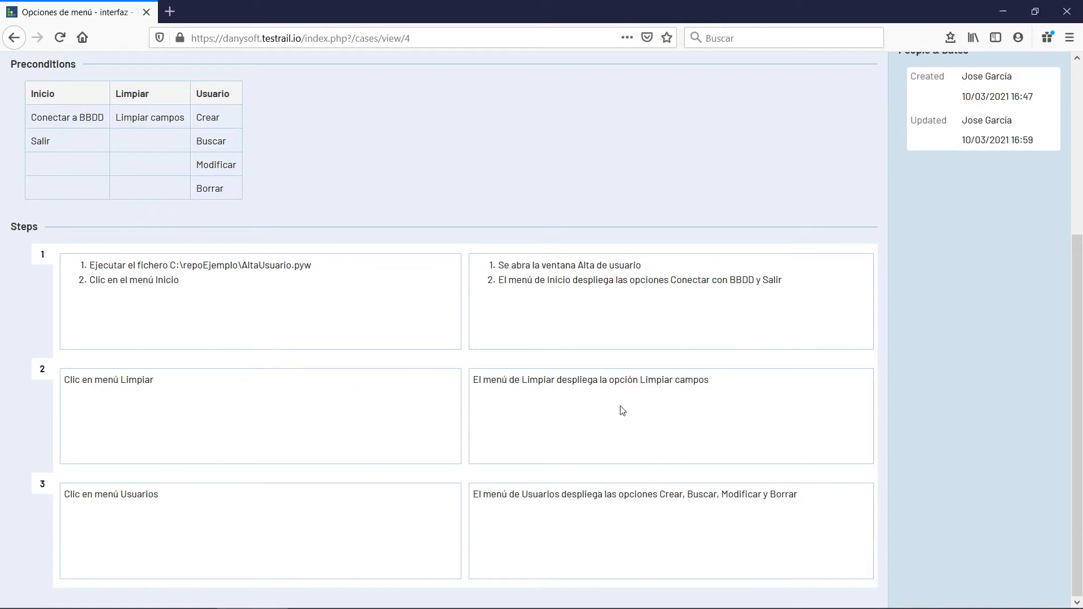
pyautogui.moveTo(716, 387); pyautogui.dragTo(461, 382)
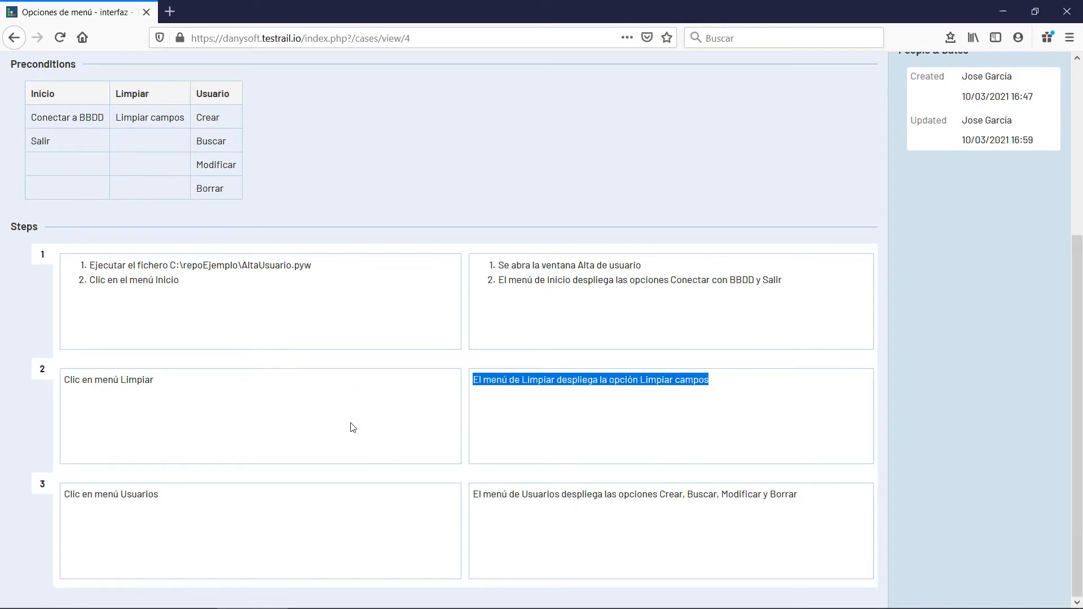
pyautogui.click(289, 500)
pyautogui.moveTo(160, 495); pyautogui.dragTo(41, 484)
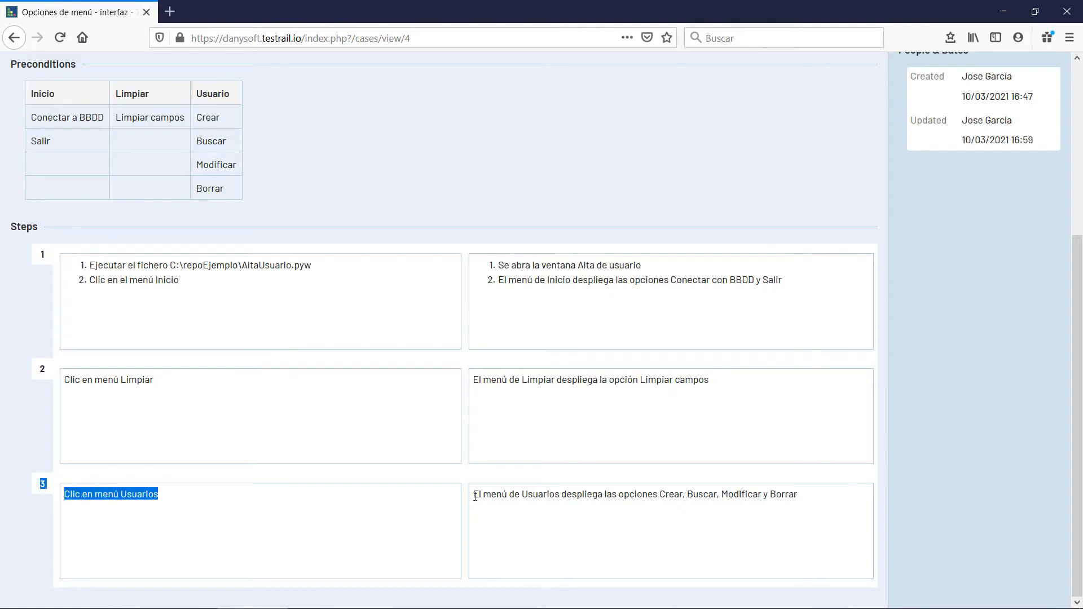
pyautogui.moveTo(475, 496); pyautogui.dragTo(826, 499)
pyautogui.click(797, 473)
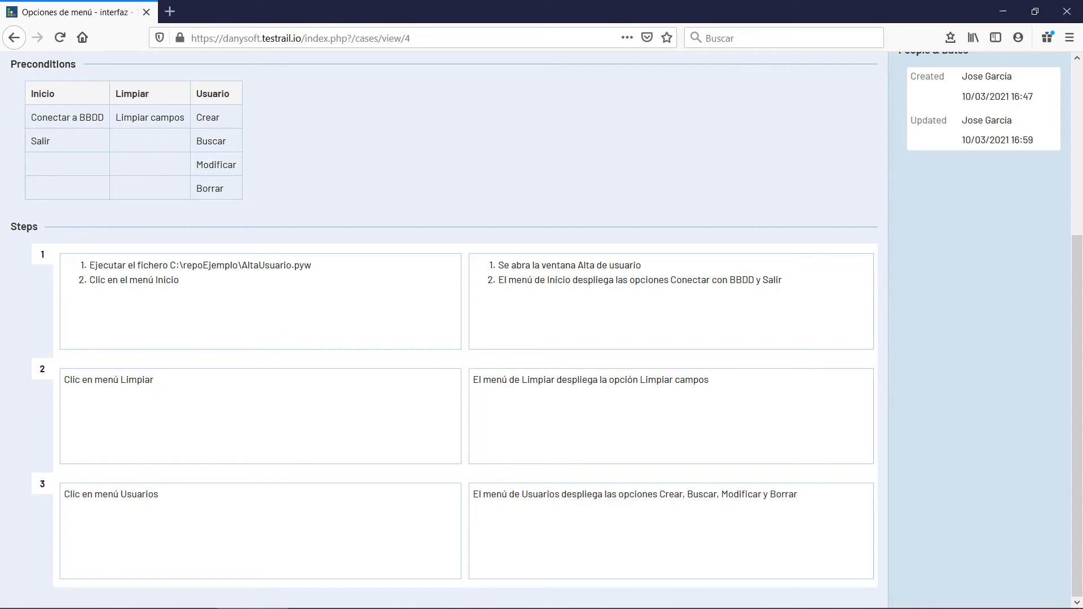
pyautogui.scroll(5, 693, 248)
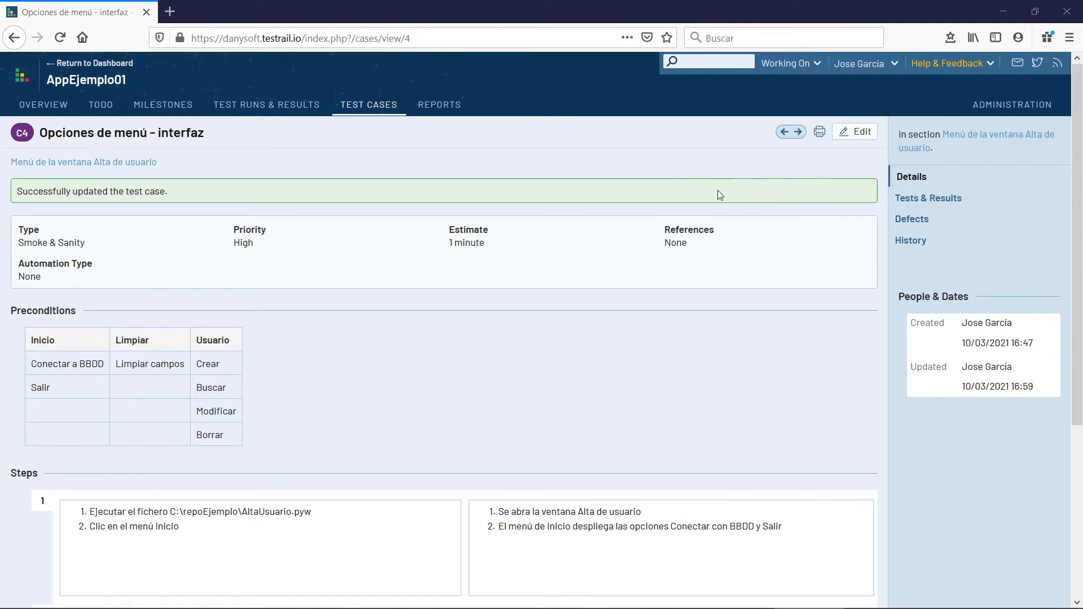
# Check the Test Cases list with the All filter, then open Test Runs & Results.
pyautogui.click(375, 109)
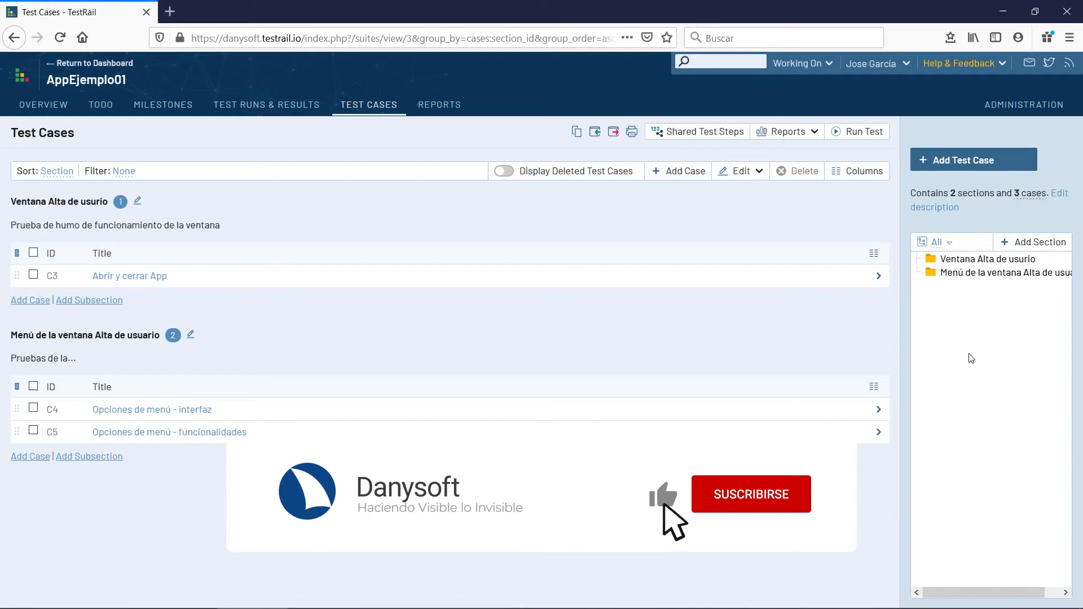
pyautogui.click(950, 244)
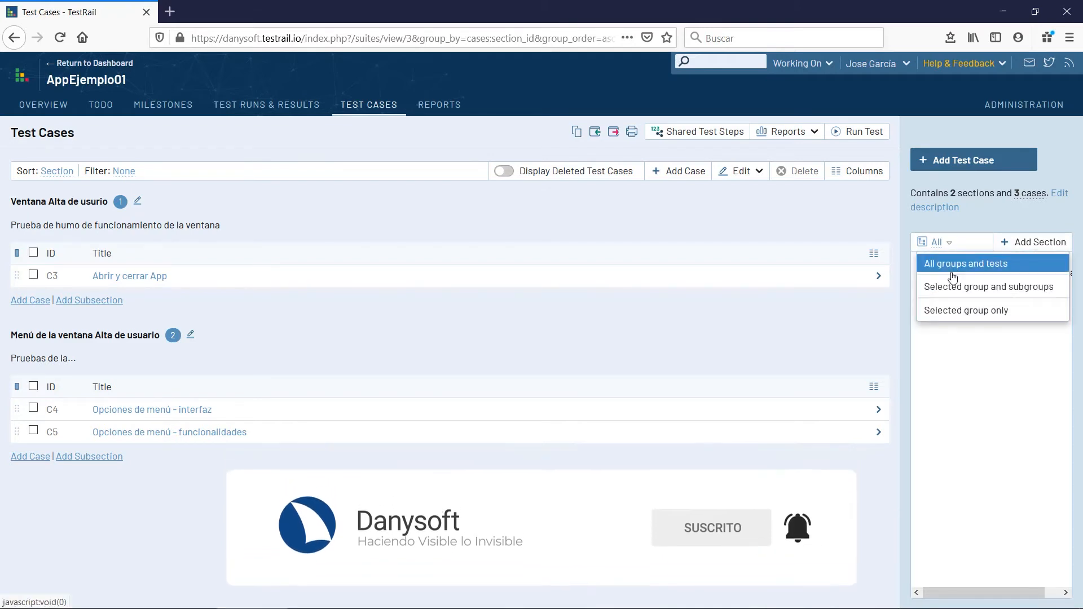
pyautogui.click(995, 364)
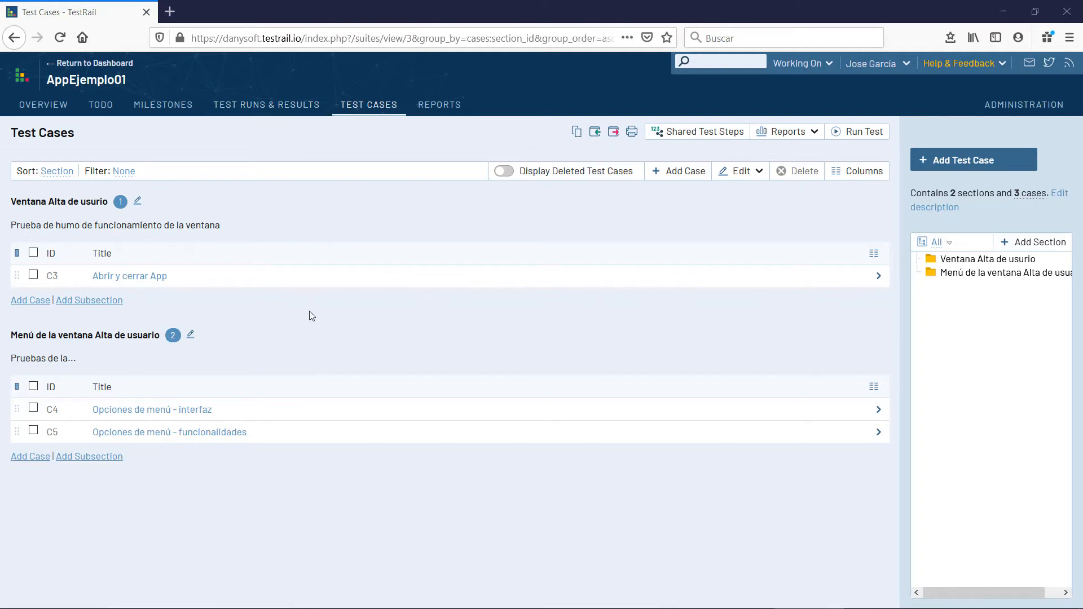
pyautogui.click(265, 109)
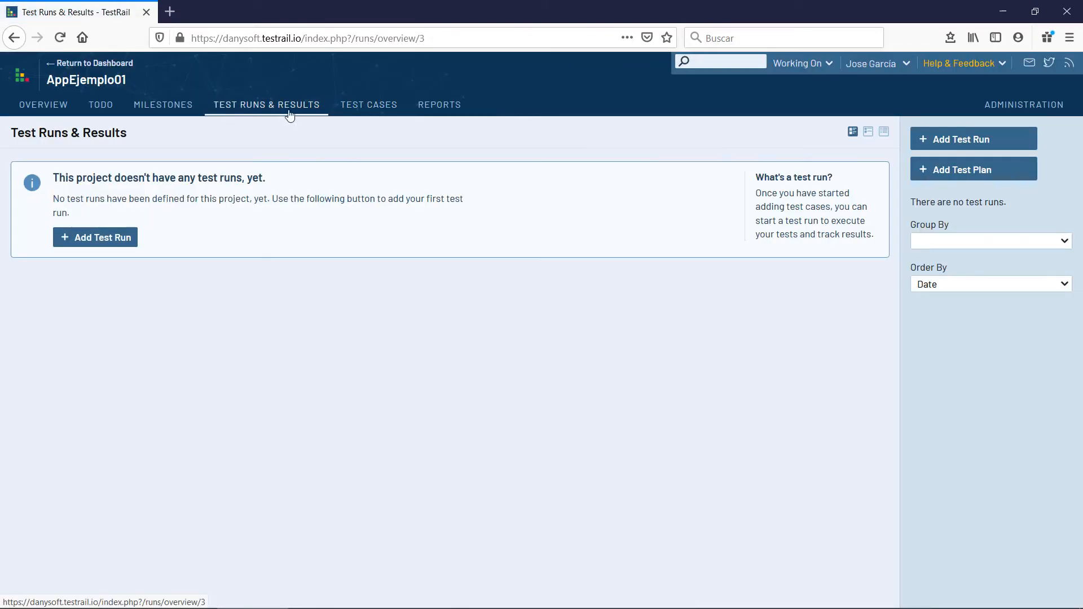
# Add a test run 'Test Run 10/03/2021' with milestone Sprint 1 Alta usuario, assigned to the project's user.
pyautogui.click(106, 241)
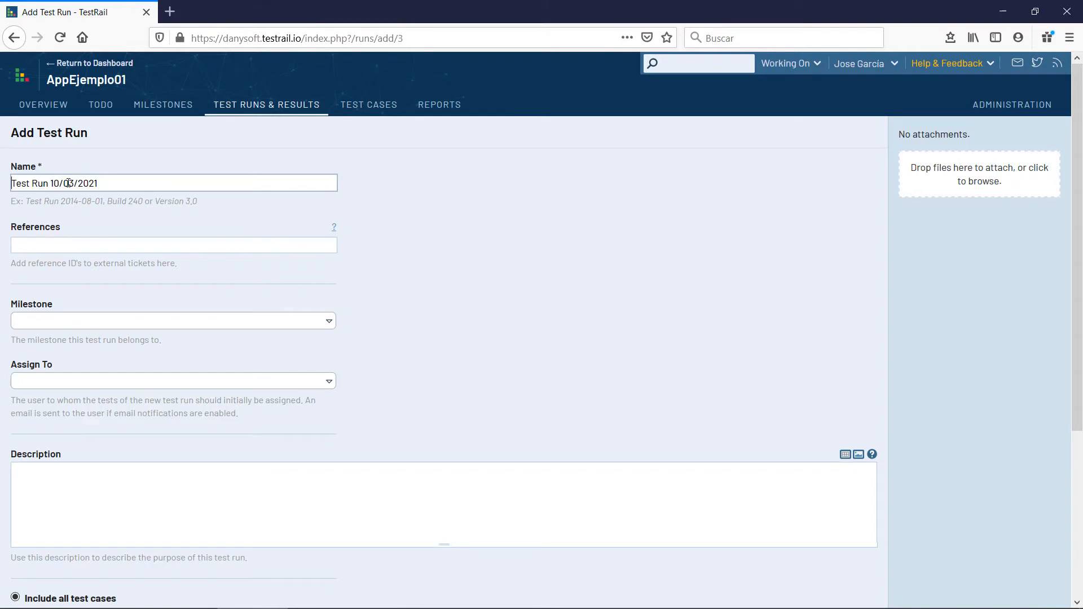
pyautogui.click(118, 247)
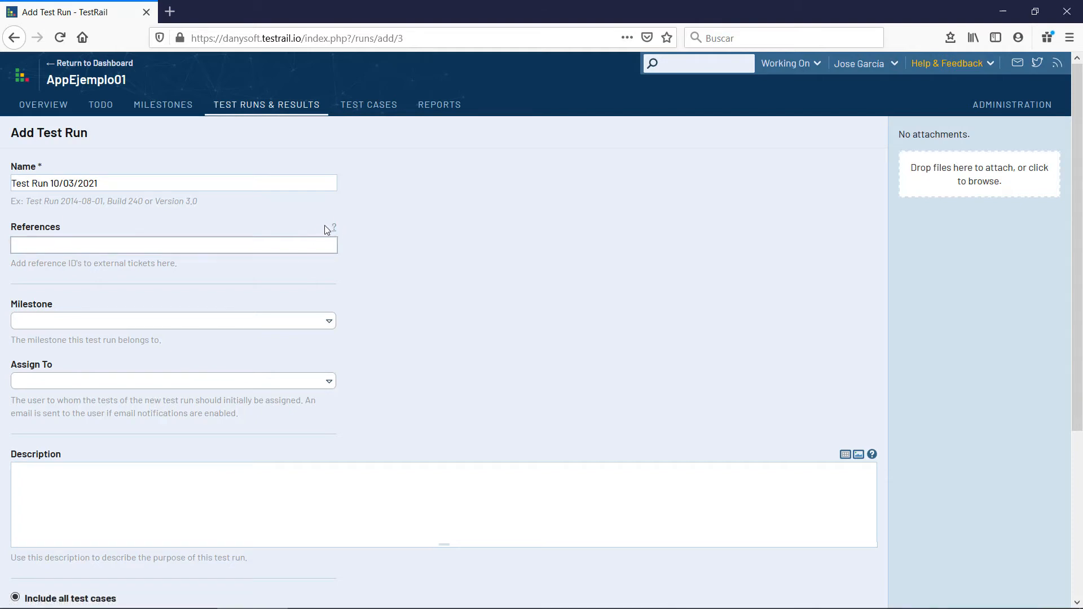
pyautogui.click(328, 321)
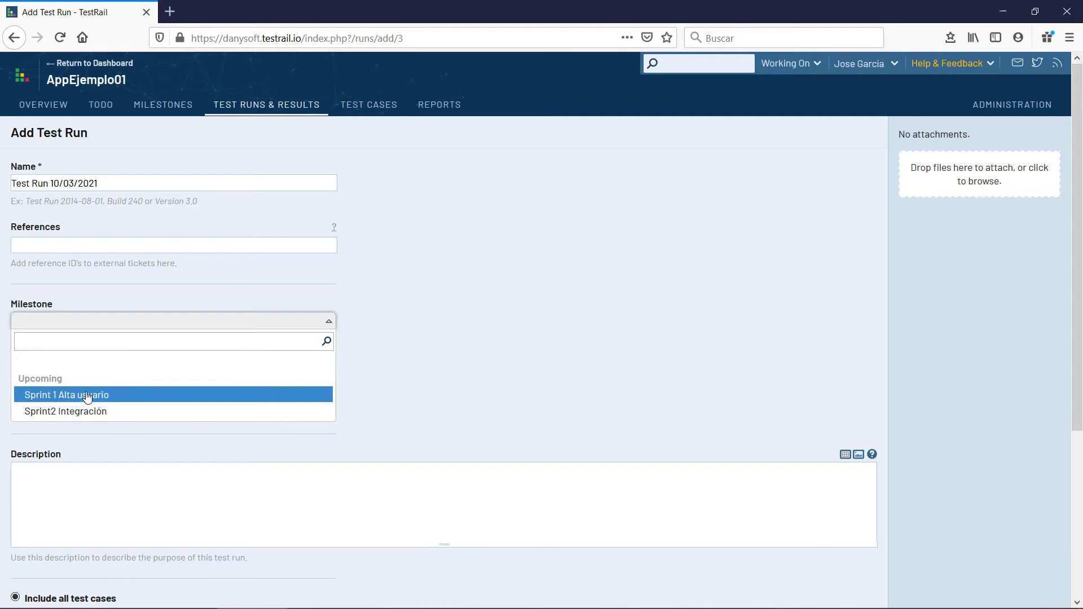
pyautogui.click(67, 397)
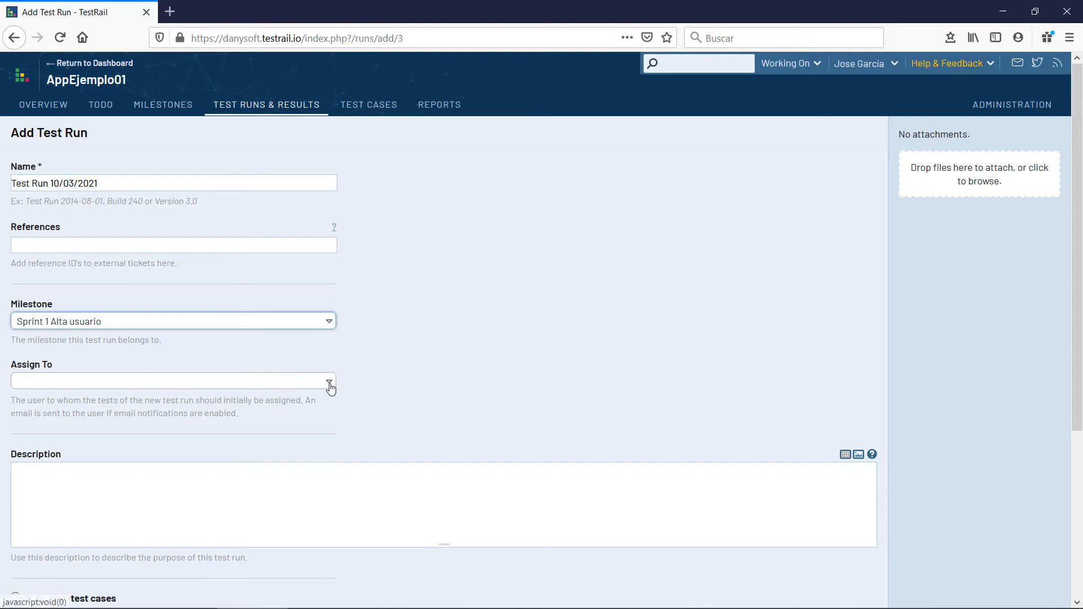
pyautogui.click(329, 322)
pyautogui.click(329, 324)
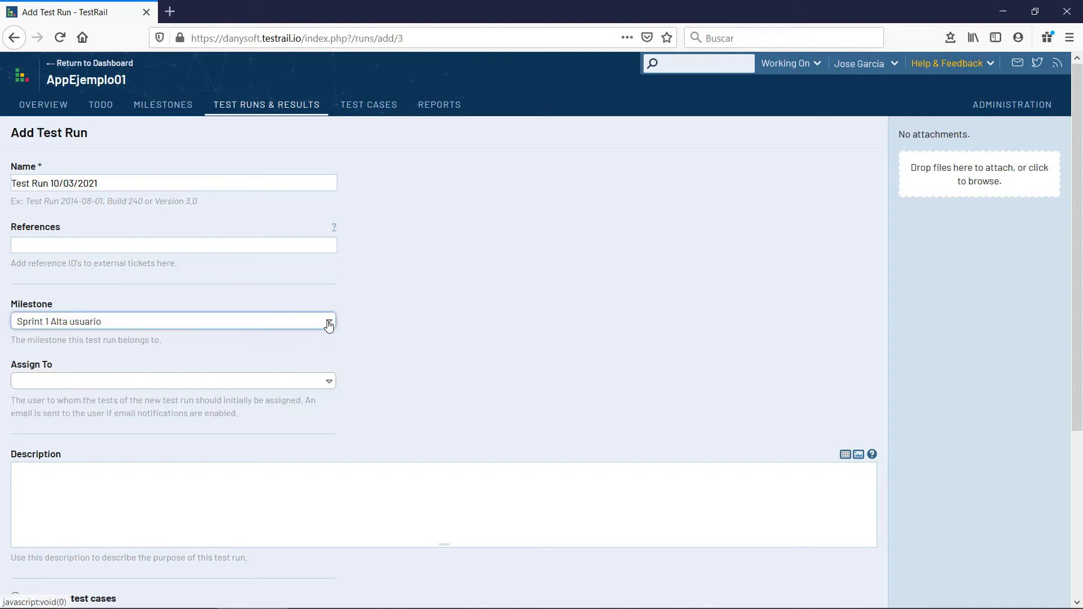
pyautogui.click(328, 383)
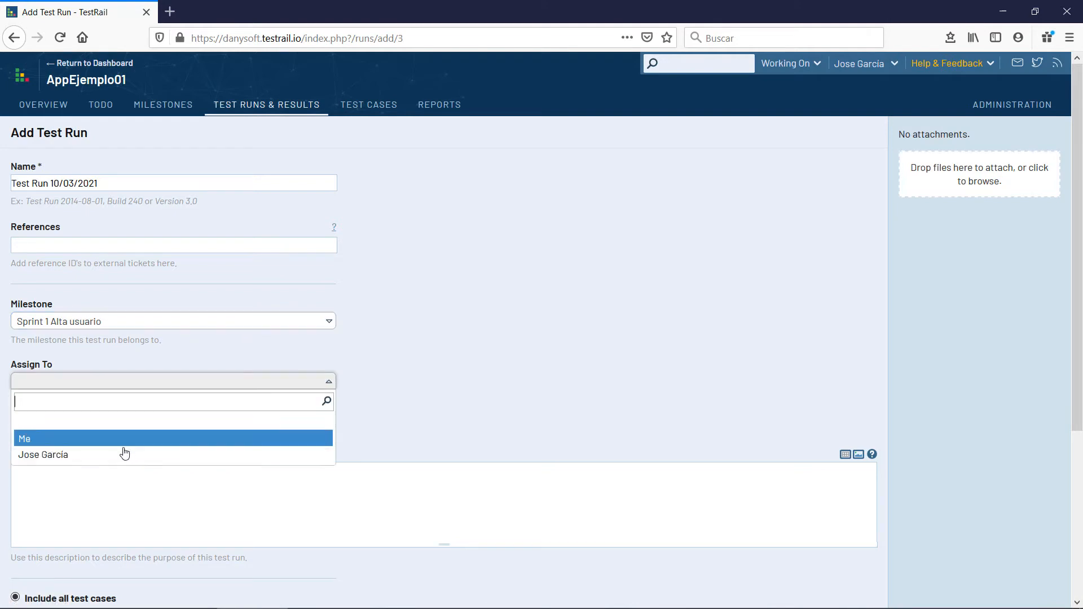
pyautogui.click(102, 455)
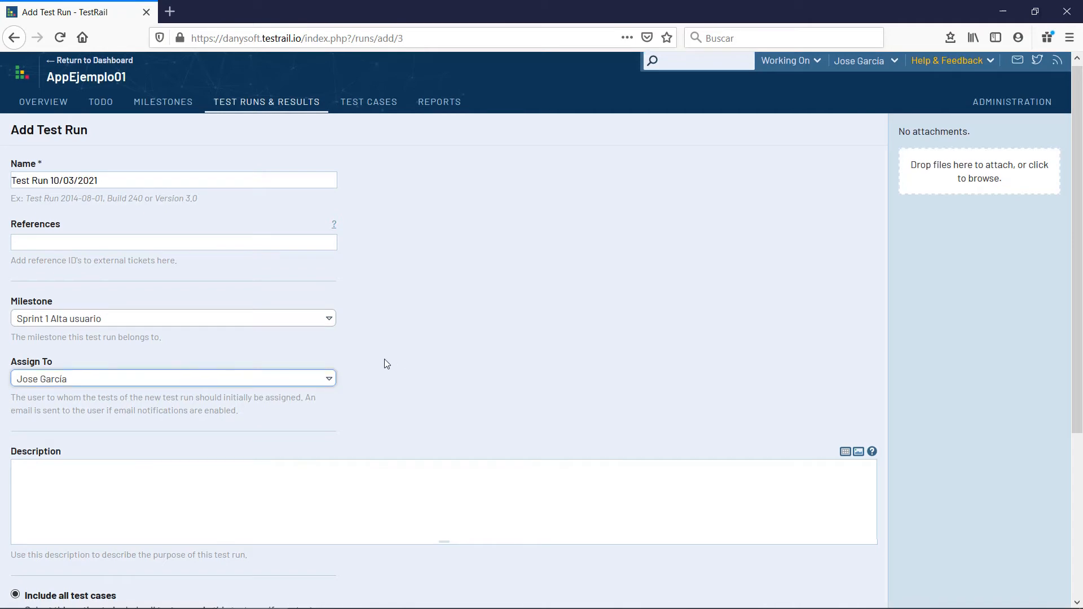
pyautogui.scroll(-2, 381, 361)
pyautogui.scroll(-4, 385, 354)
pyautogui.click(352, 265)
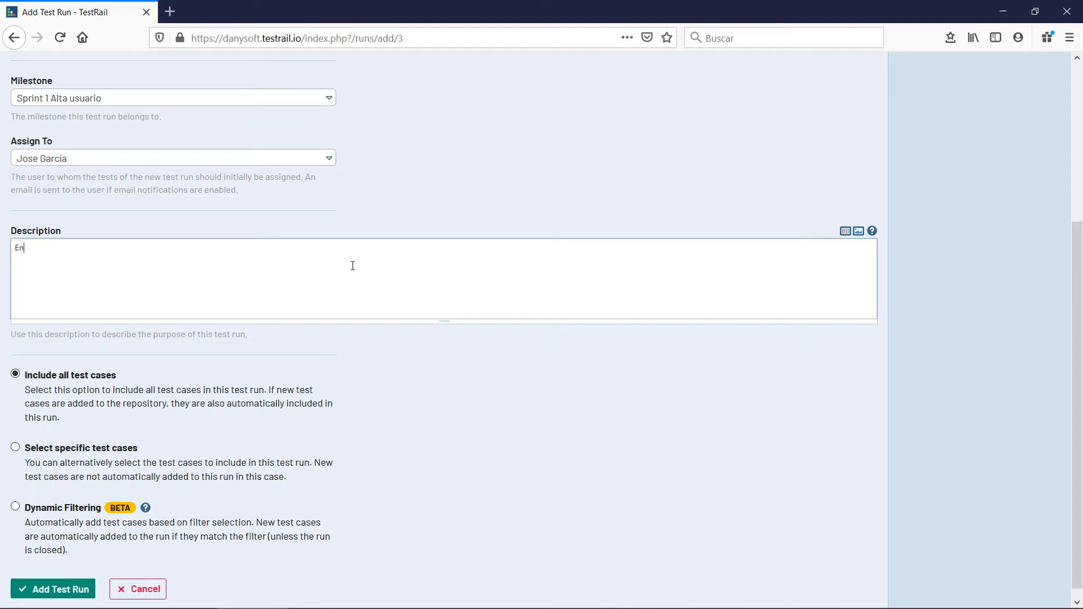
# Write the run description: smoke tests of launching the window and its menu options.
pyautogui.write('En esta ejecución se prueban los casos de')
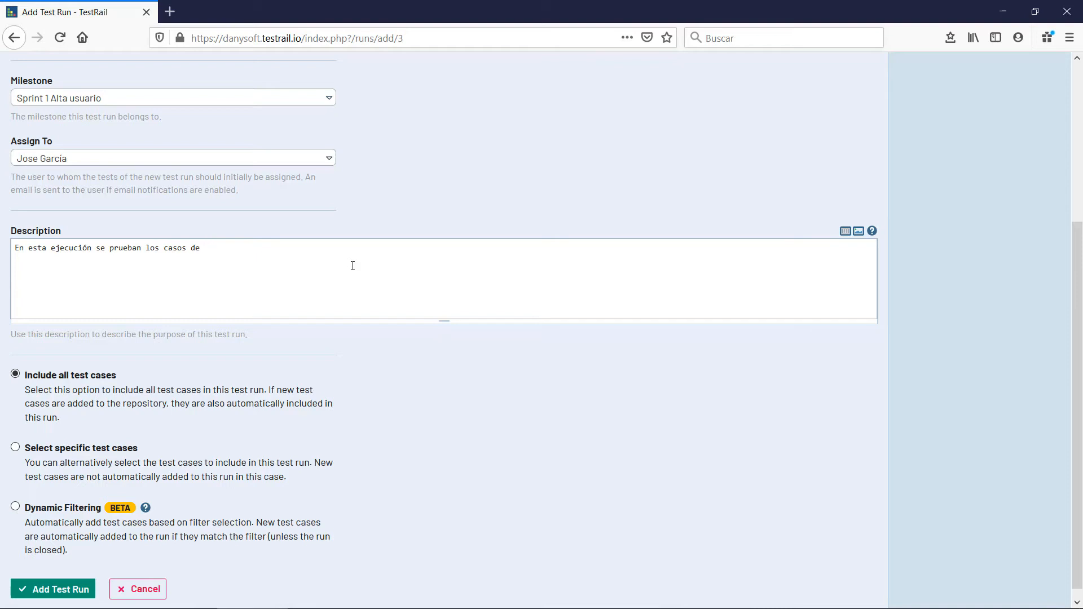
pyautogui.write('prubeba')
pyautogui.write('el')
pyautogui.press('BackSpace')
pyautogui.press('BackSpace')
pyautogui.write('e humo dela ejecución de al ventan')
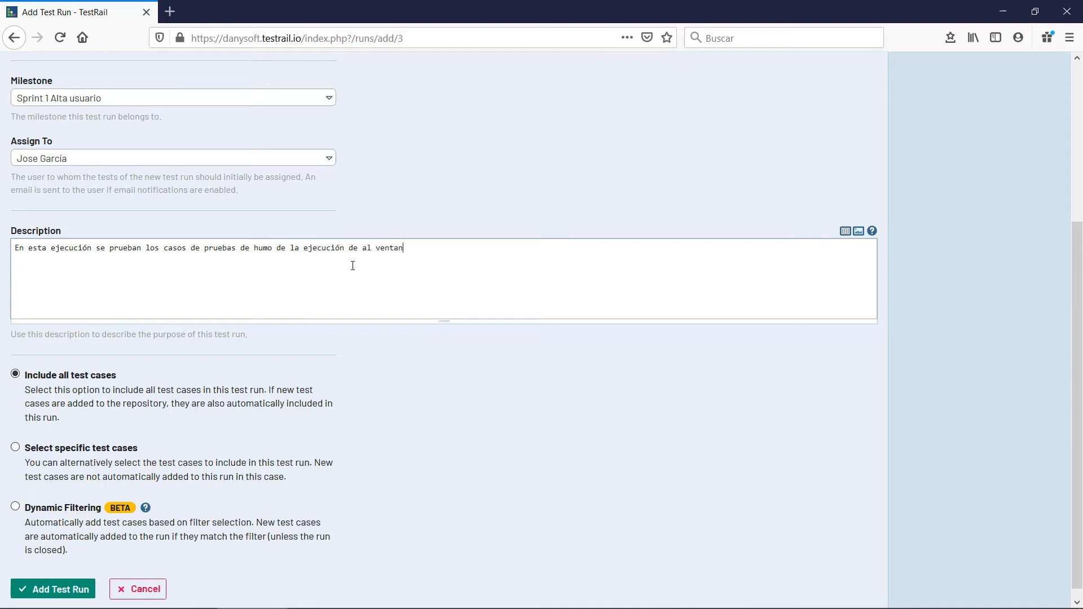
pyautogui.write('a y sus opciones de menú')
pyautogui.scroll(-1, 271, 321)
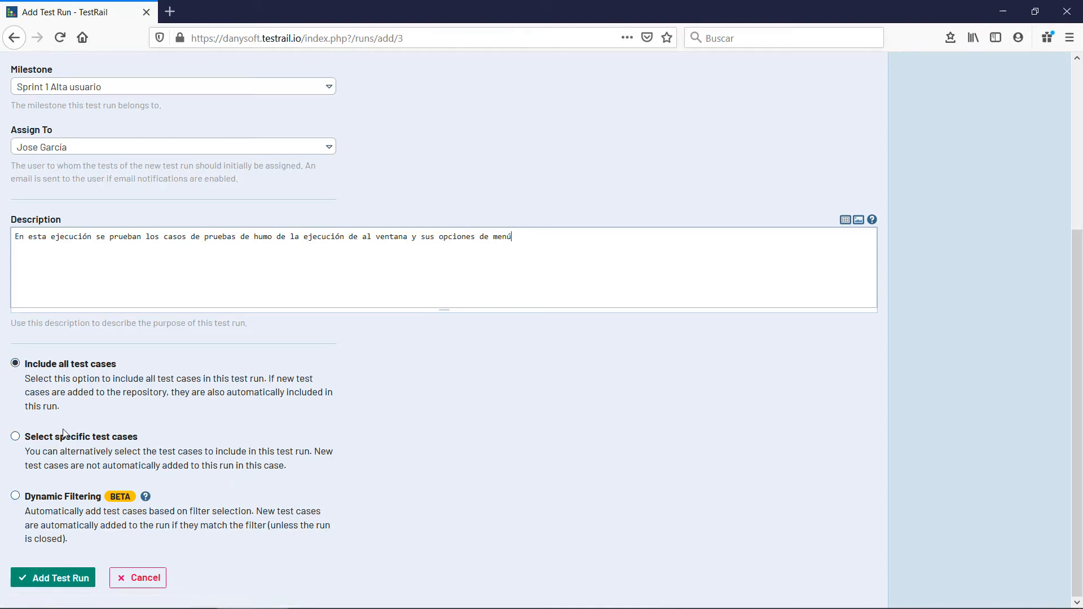
# Choose 'Select specific test cases' and open the Select Cases dialog via change selection.
pyautogui.click(86, 442)
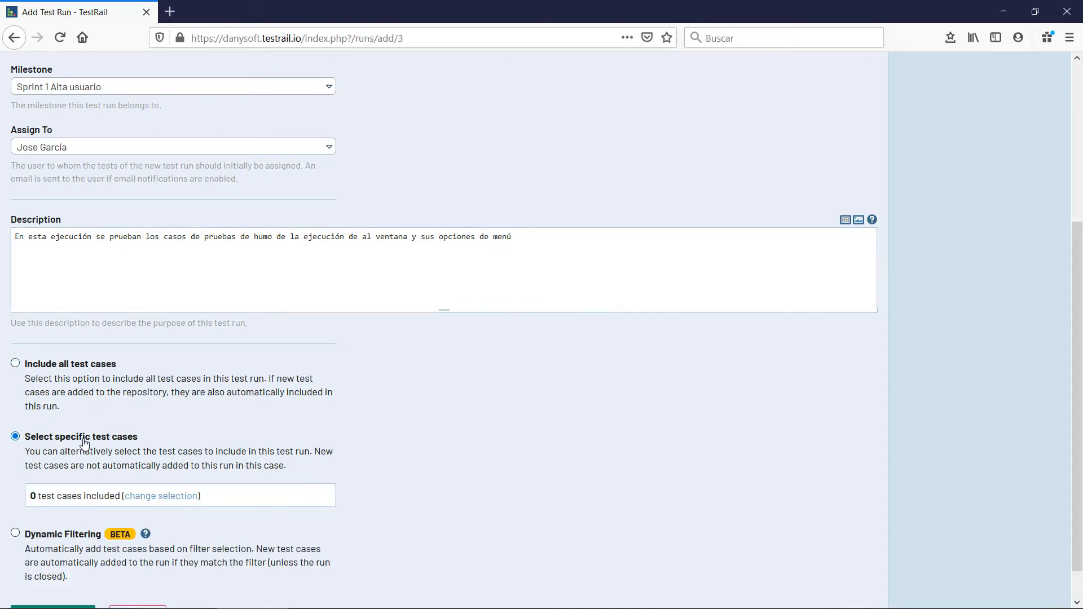
pyautogui.scroll(-1, 155, 402)
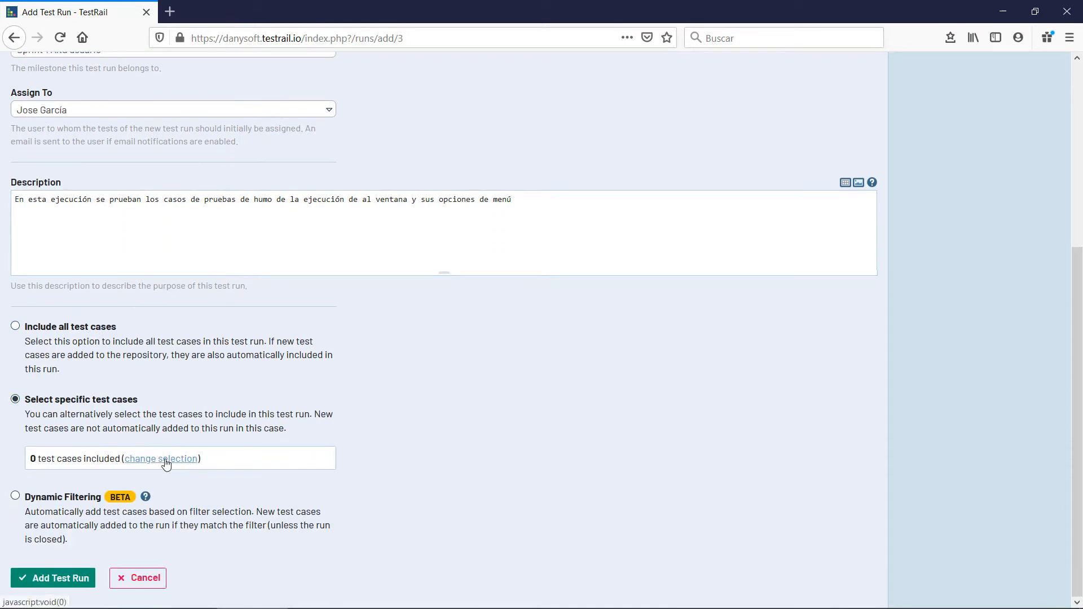
pyautogui.doubleClick(56, 458)
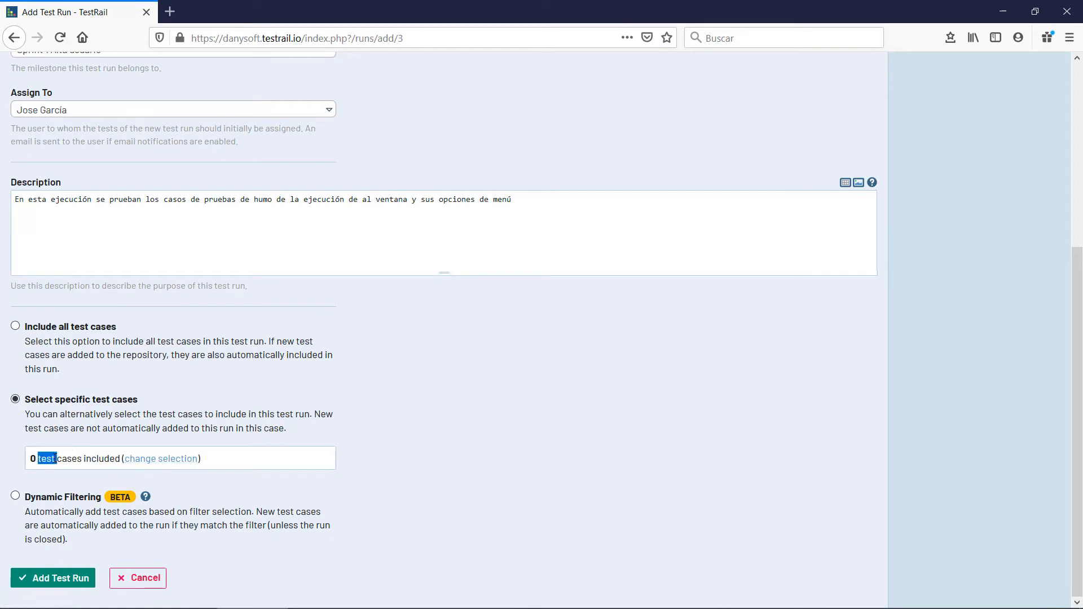
pyautogui.click(175, 460)
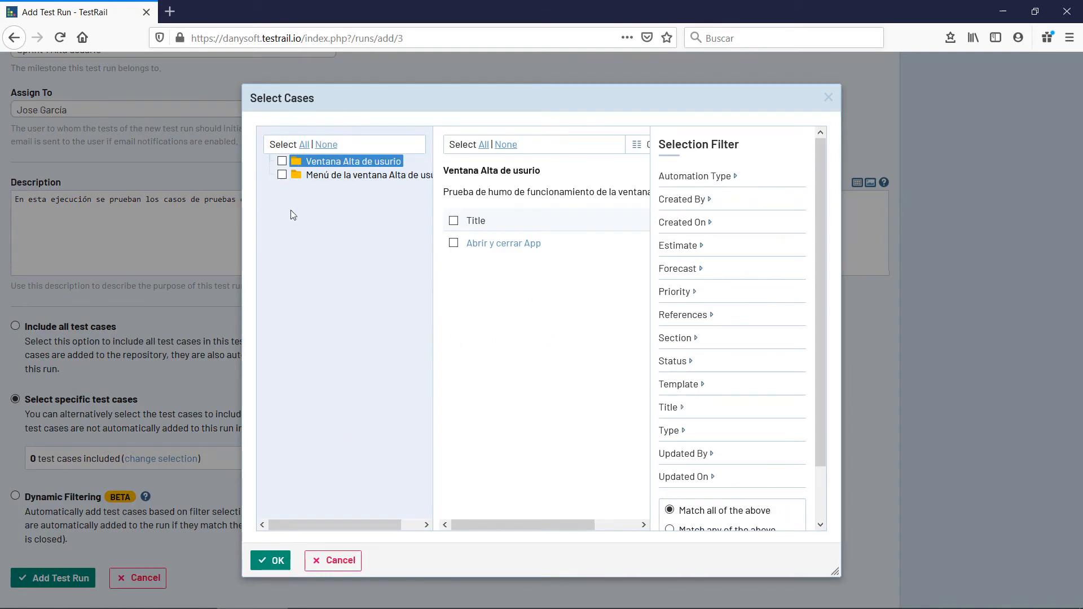
# Select the Ventana Alta de usurio case and the Opciones de menú - interfaz case.
pyautogui.click(282, 161)
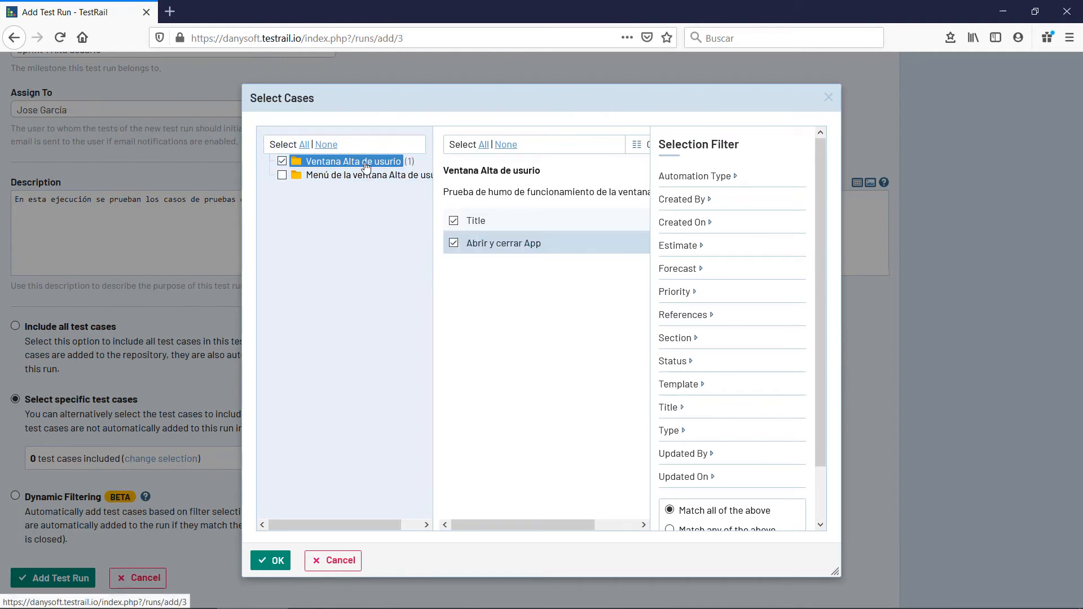
pyautogui.click(351, 178)
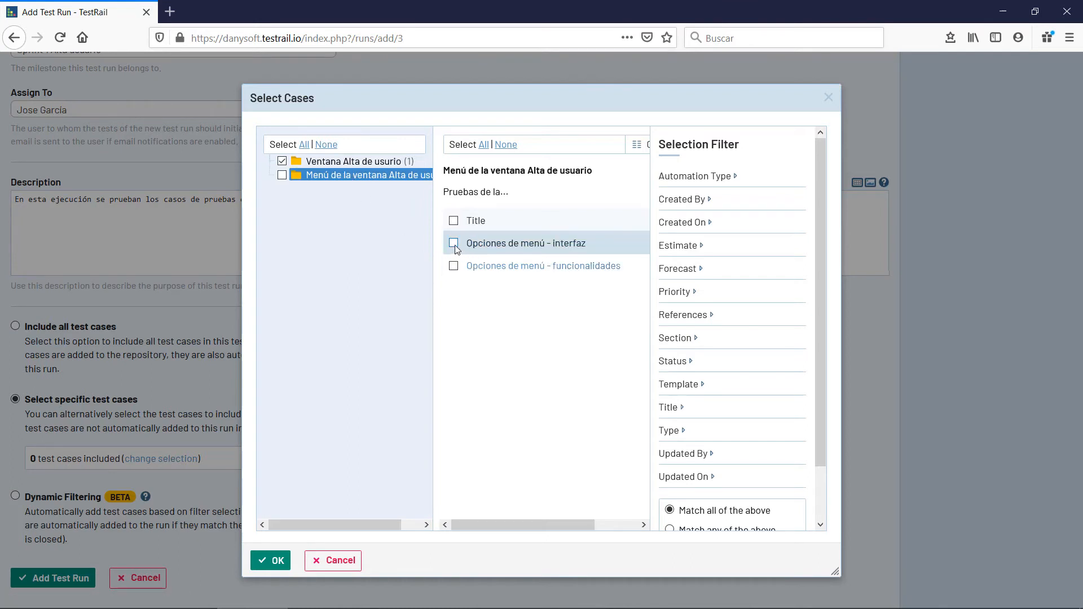
pyautogui.click(454, 243)
pyautogui.moveTo(843, 234); pyautogui.dragTo(904, 234)
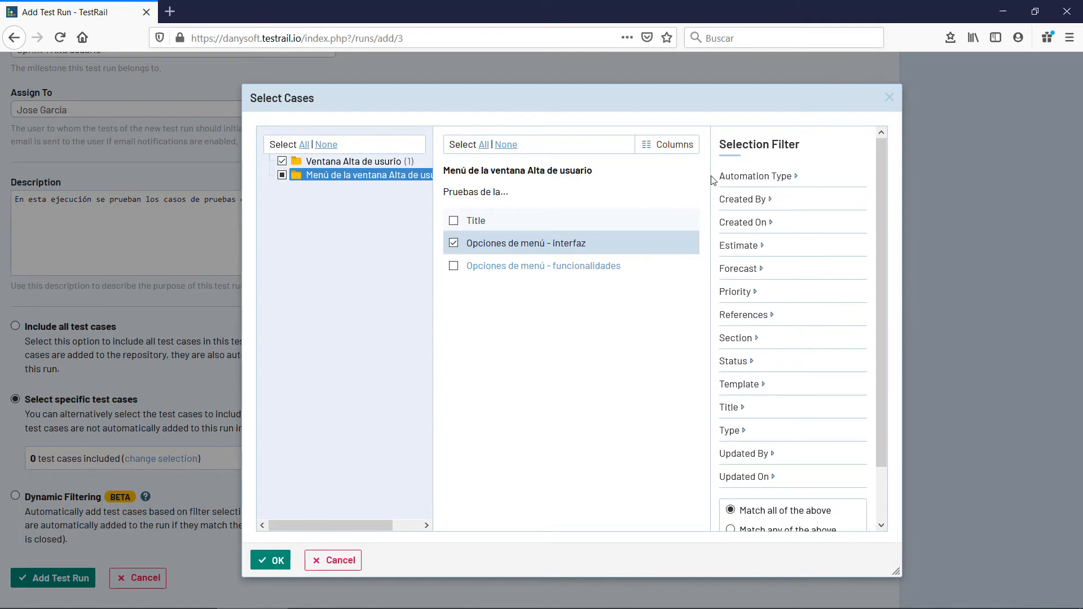
# Inspect the Columns and Automation Type, Created By, Created On, Estimate, Priority filters without changes.
pyautogui.click(662, 145)
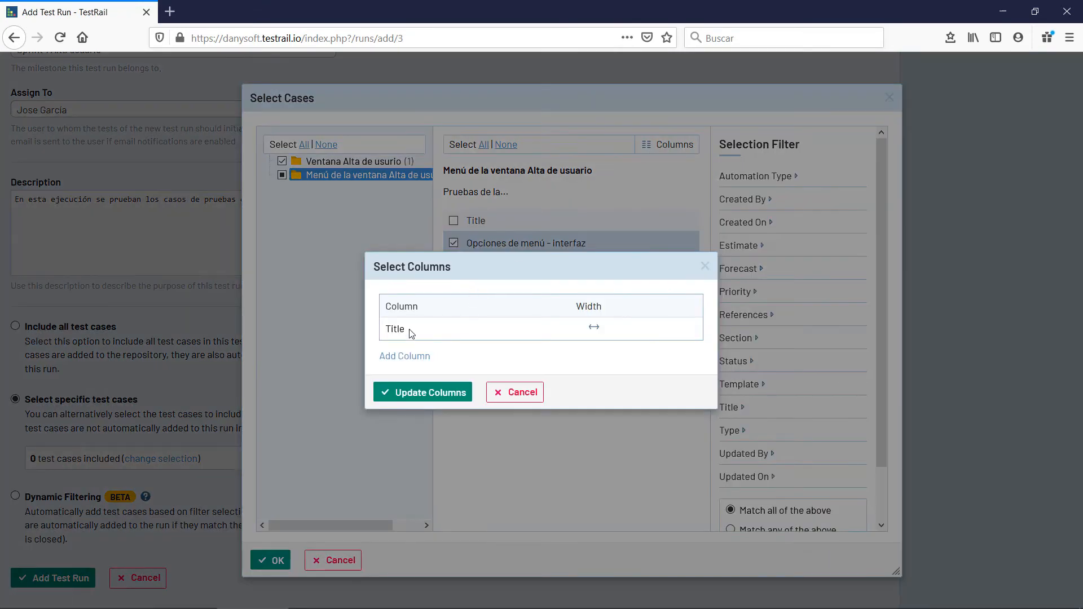
pyautogui.click(516, 394)
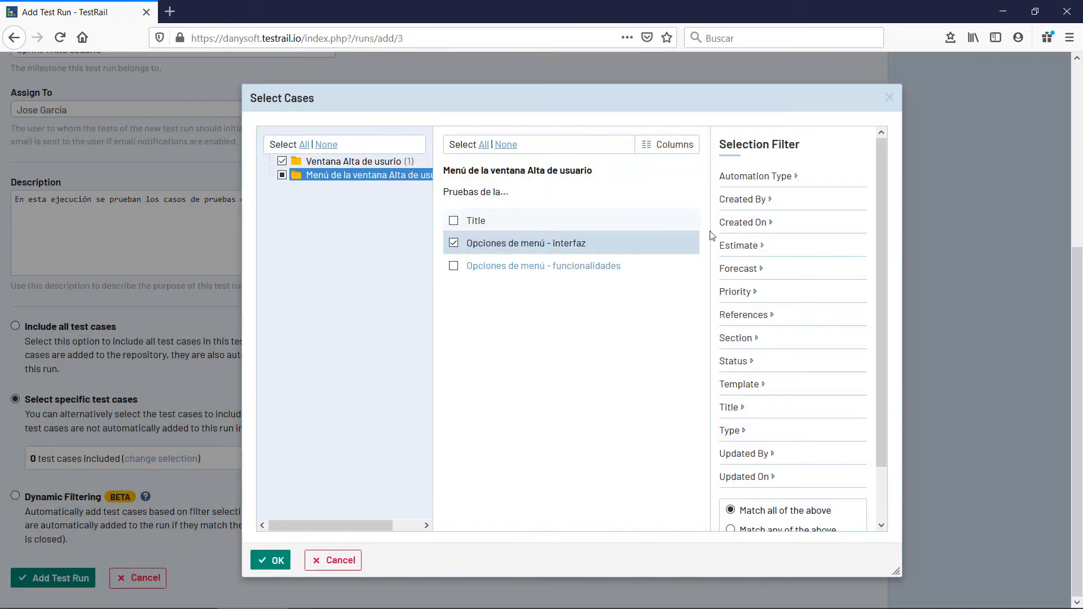
pyautogui.click(798, 178)
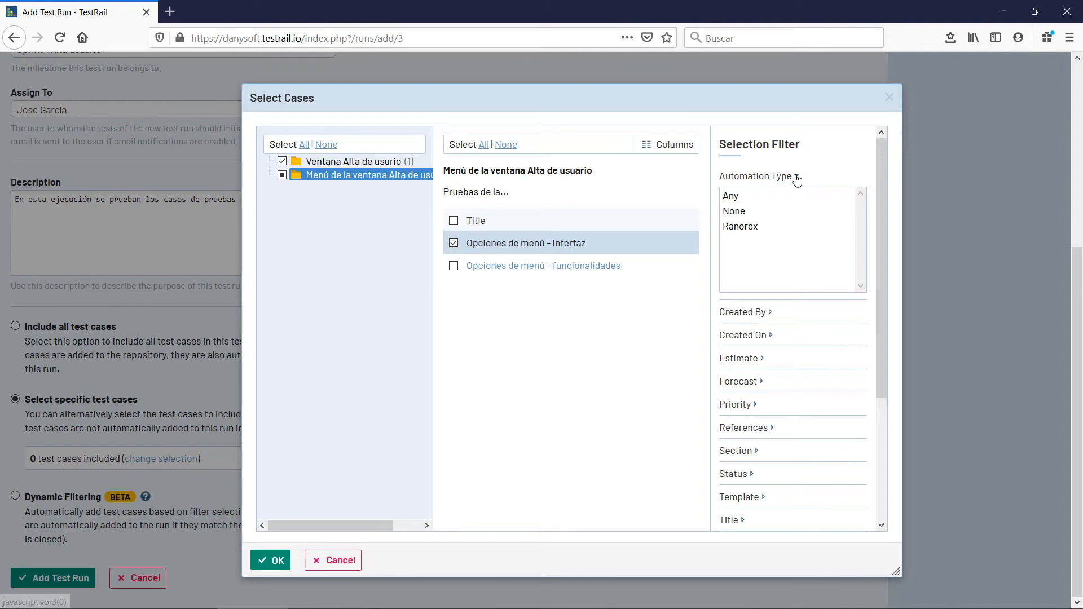
pyautogui.click(796, 178)
pyautogui.click(770, 202)
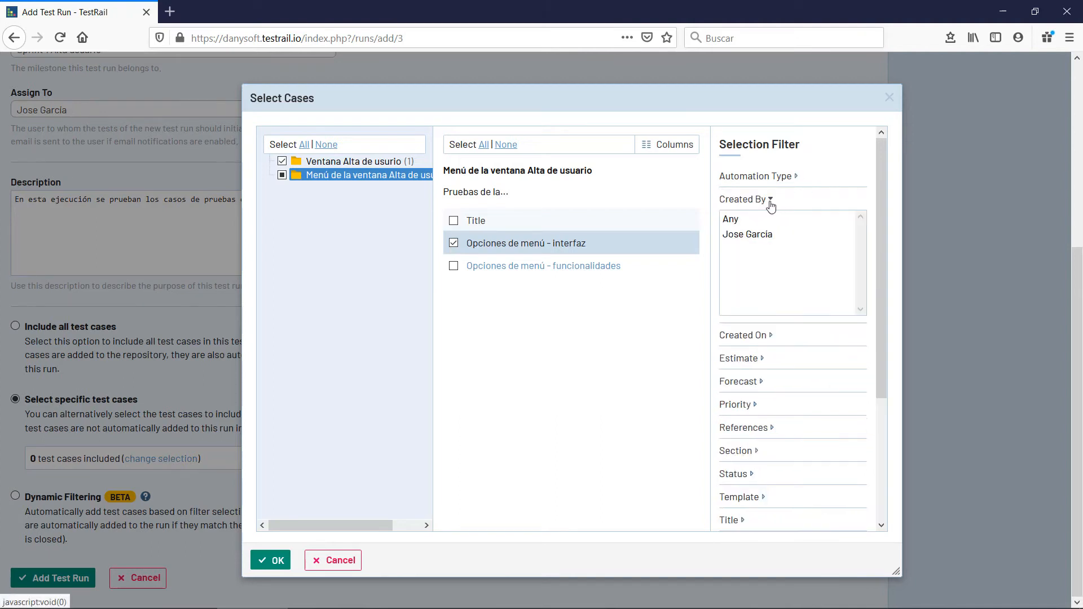
pyautogui.click(770, 202)
pyautogui.click(771, 223)
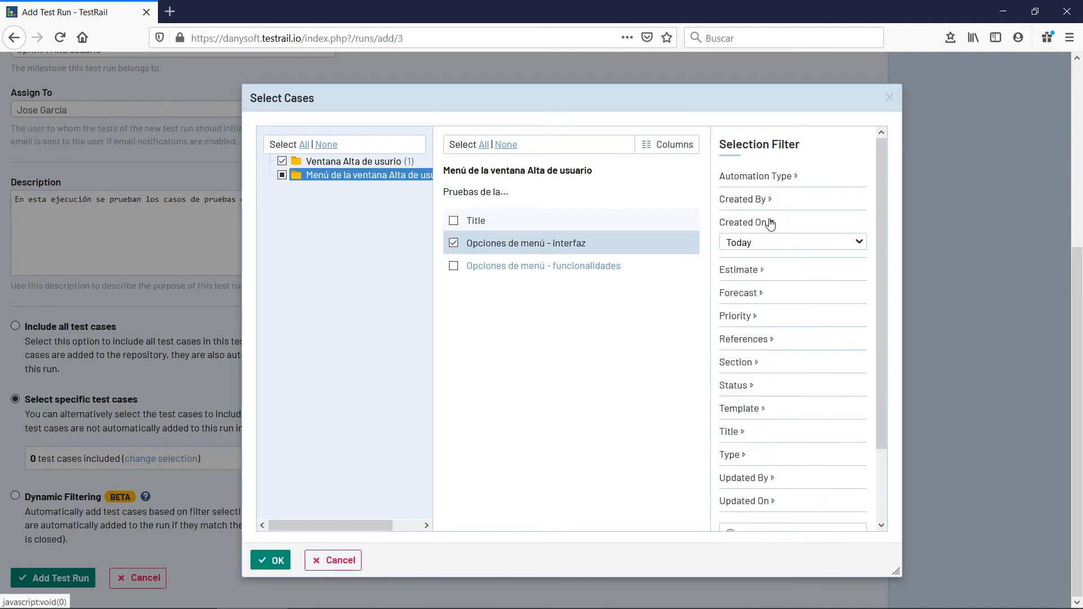
pyautogui.click(771, 223)
pyautogui.click(772, 223)
pyautogui.click(858, 243)
pyautogui.click(863, 244)
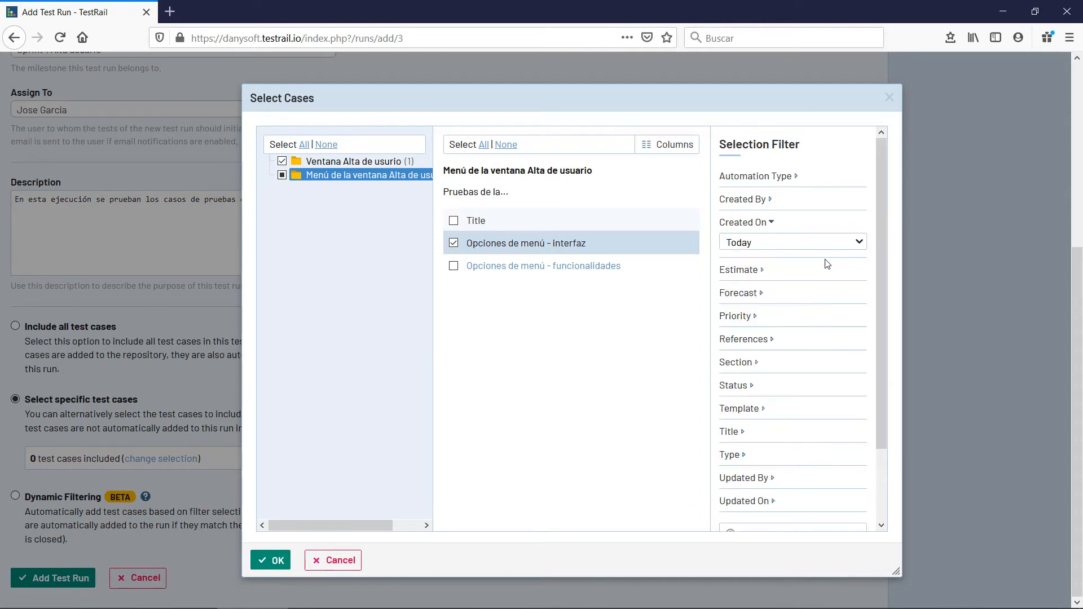
pyautogui.click(771, 223)
pyautogui.click(761, 247)
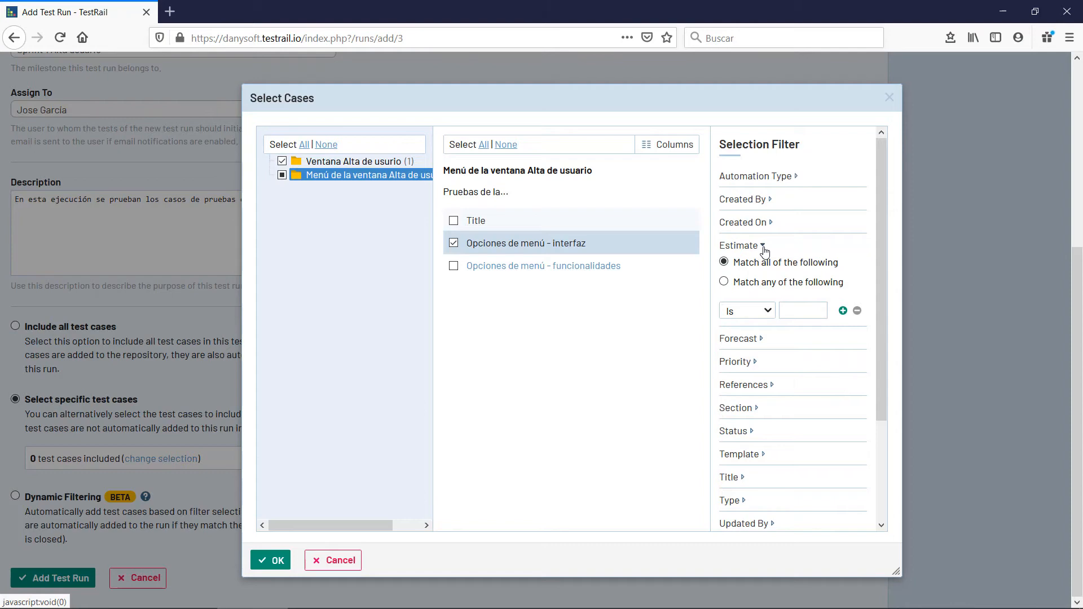
pyautogui.click(763, 248)
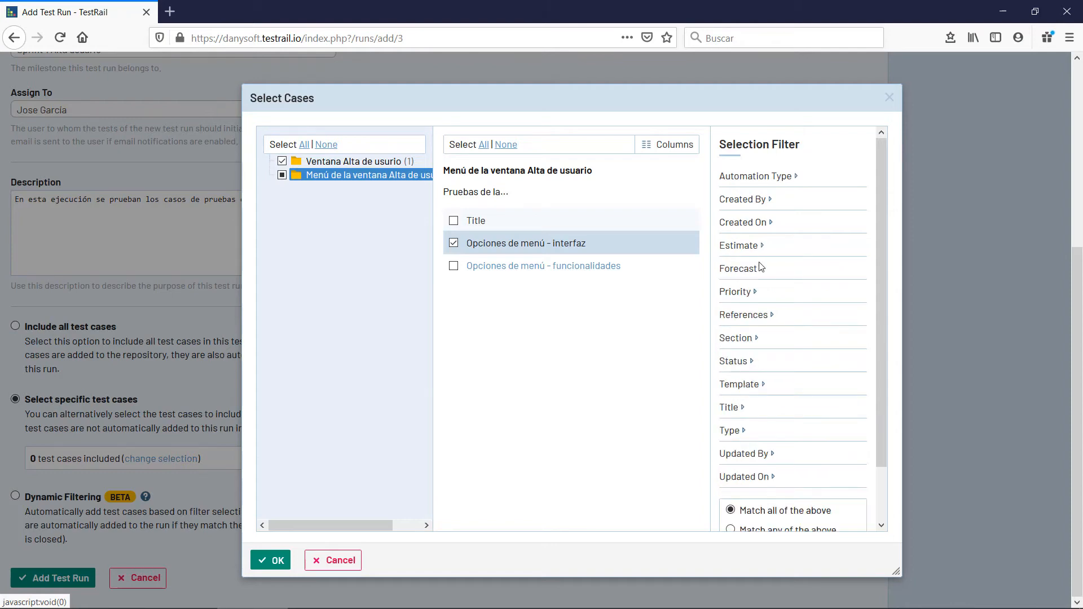
pyautogui.click(756, 292)
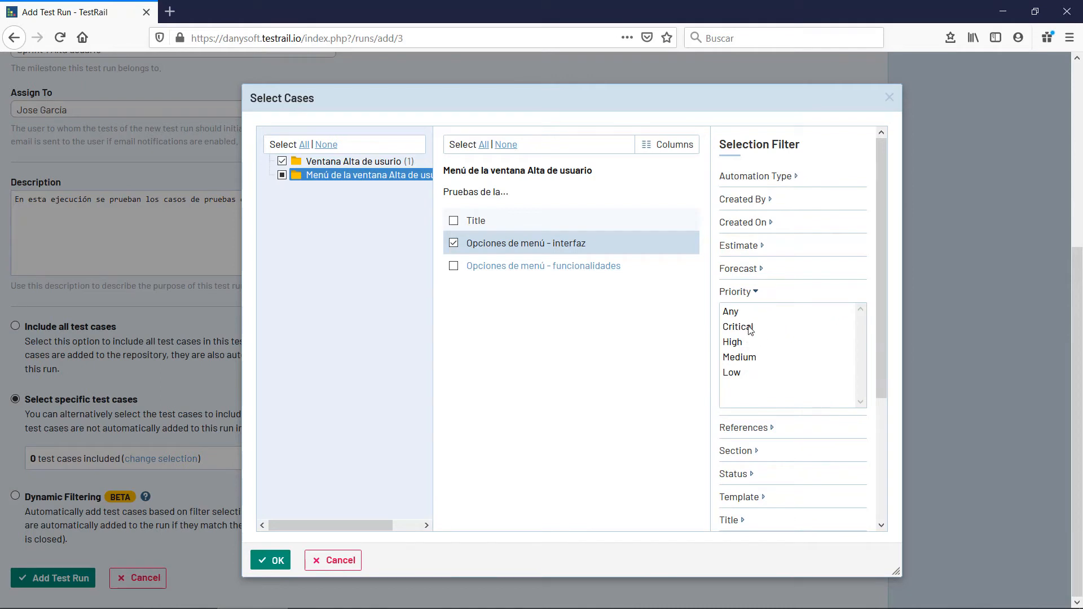
pyautogui.click(756, 293)
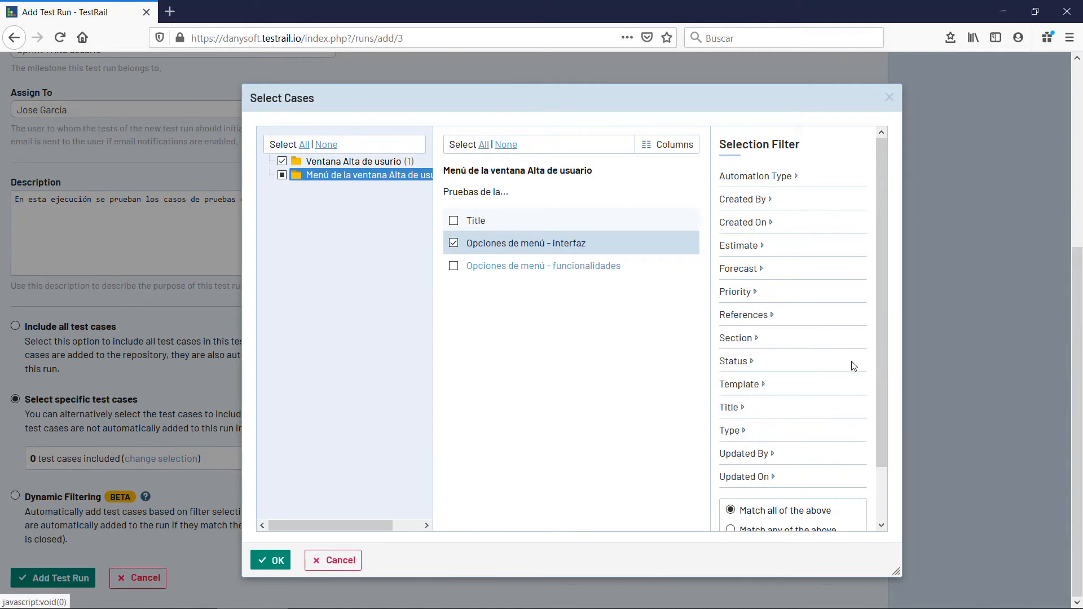
# Confirm the selection with OK, leaving 2 test cases included in the run.
pyautogui.scroll(-2, 853, 366)
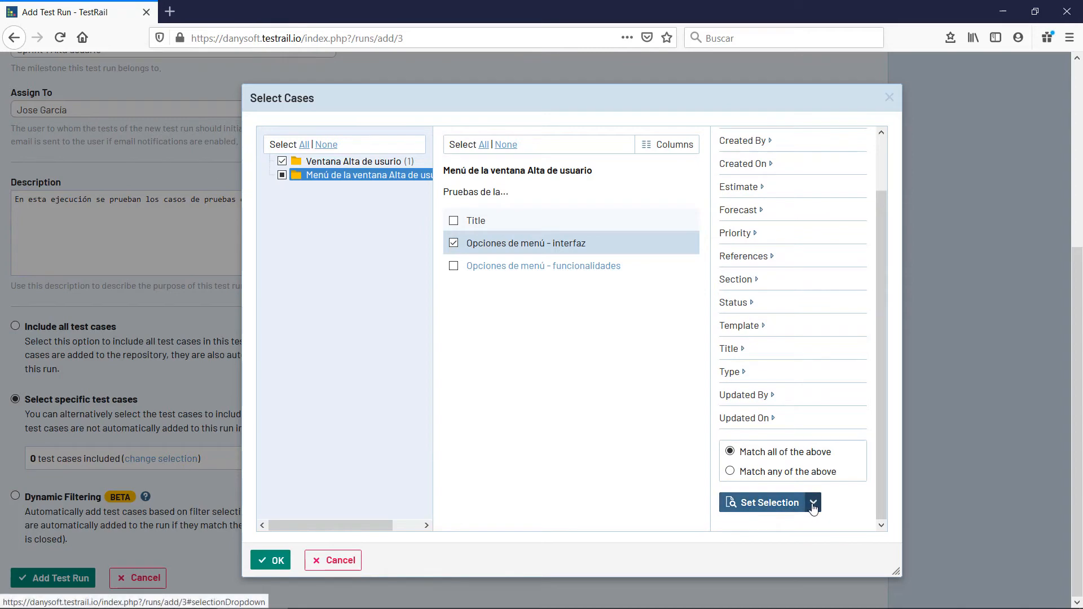
pyautogui.scroll(1, 773, 334)
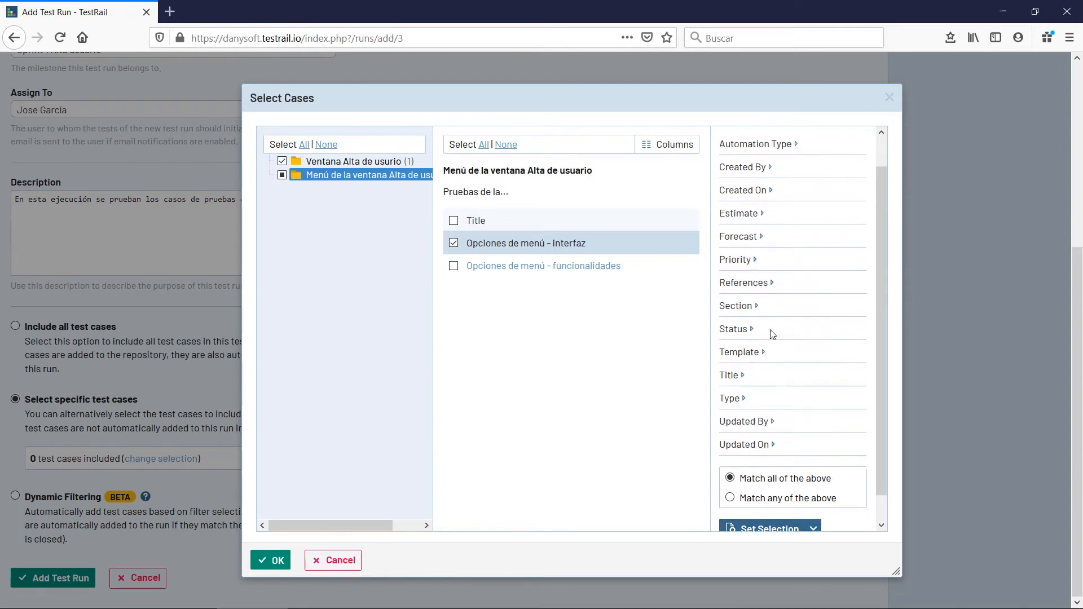
pyautogui.scroll(1, 772, 334)
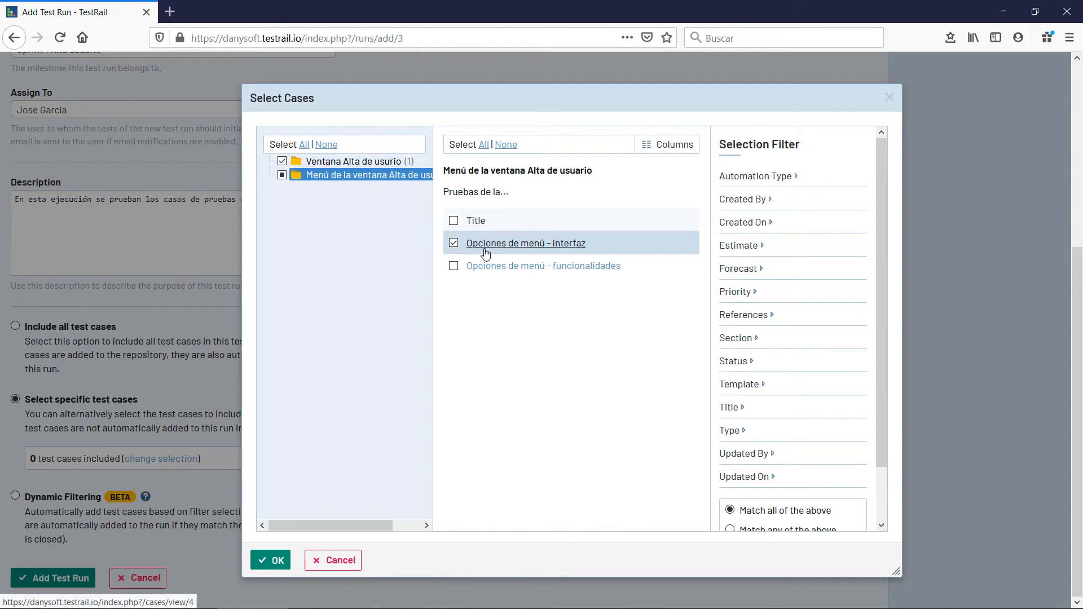
pyautogui.click(276, 561)
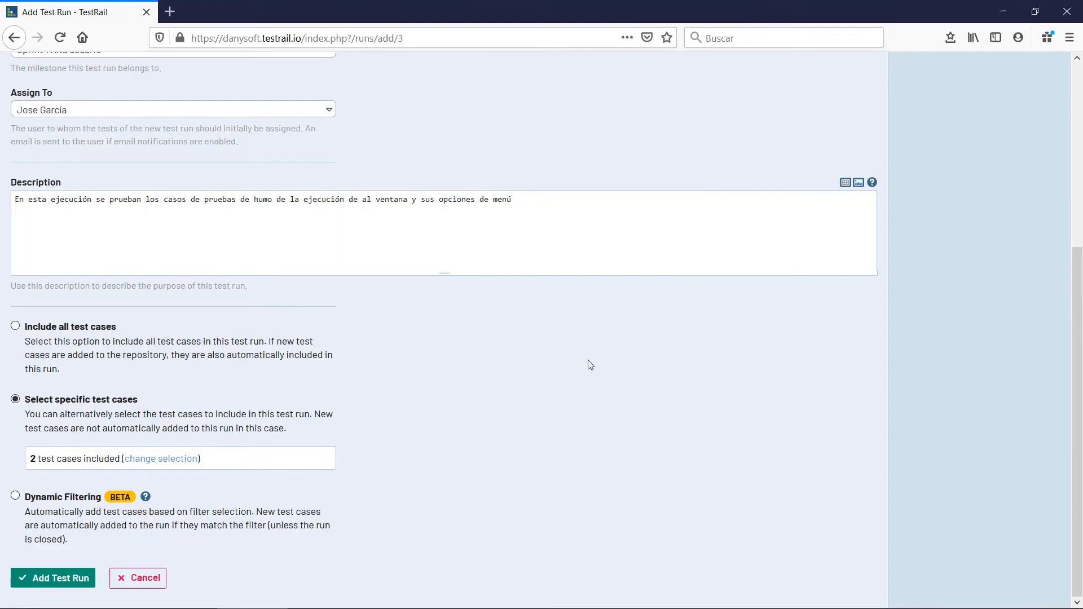
# Save the new run as Test Run 10/03/2021 with 2 untested cases.
pyautogui.click(54, 579)
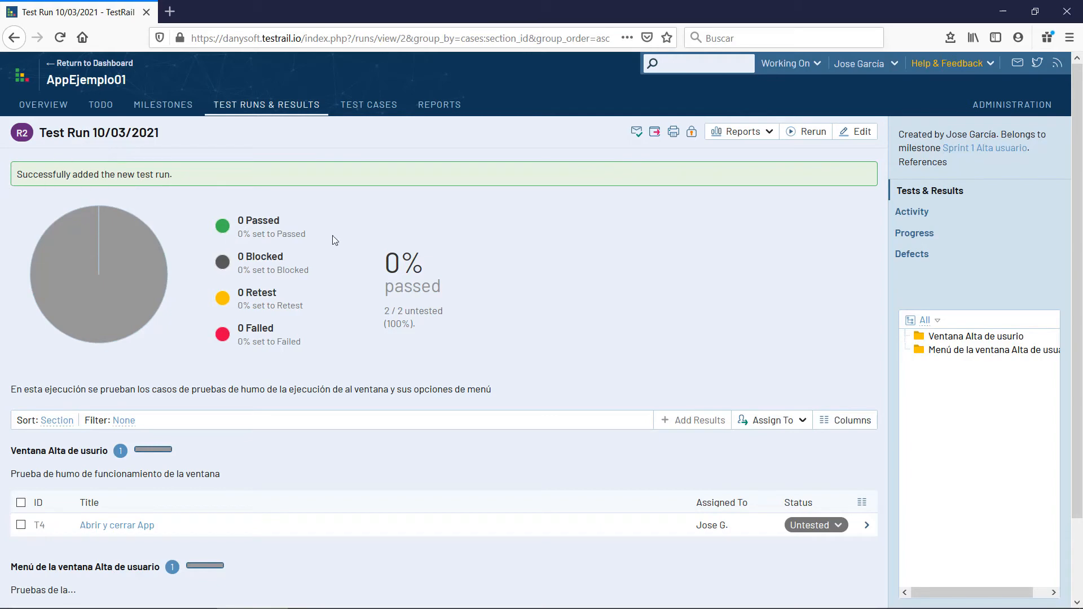
# Subscribe to e-mail updates for Test Run 10/03/2021.
pyautogui.moveTo(43, 134); pyautogui.dragTo(177, 134)
pyautogui.click(788, 173)
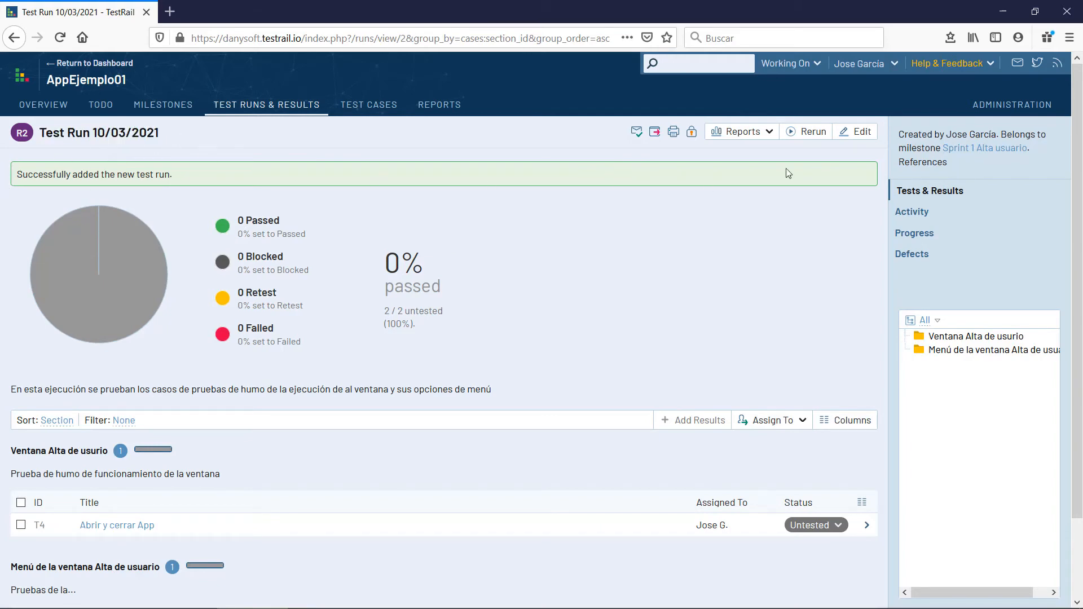
pyautogui.click(639, 134)
# Open test T4 'Abrir y cerrar App' from the run's test list.
pyautogui.scroll(-2, 641, 275)
pyautogui.scroll(2, 699, 231)
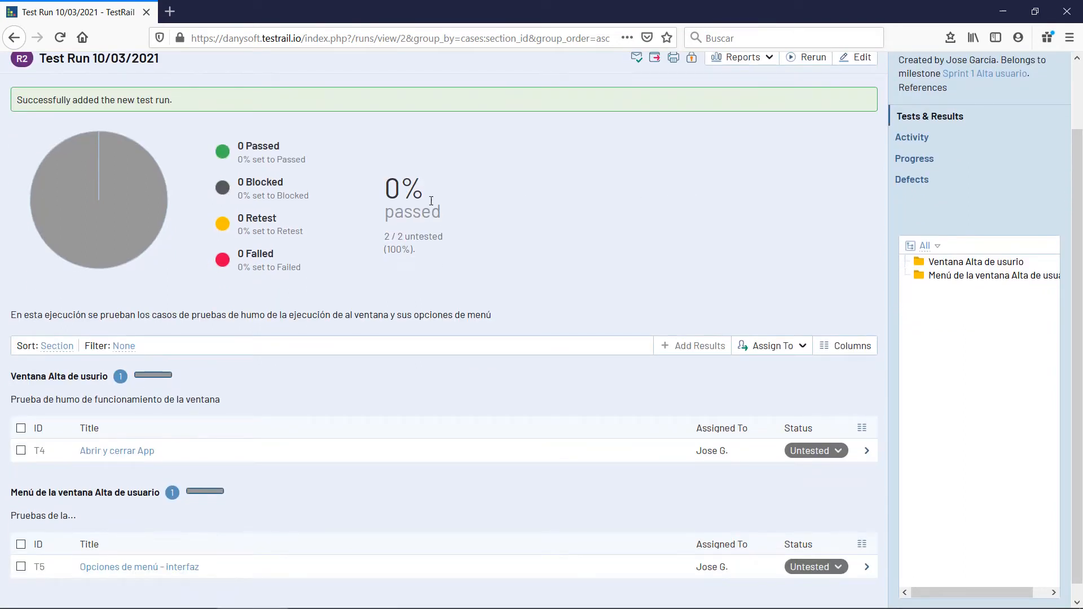
pyautogui.moveTo(102, 180)
pyautogui.scroll(-1, 509, 266)
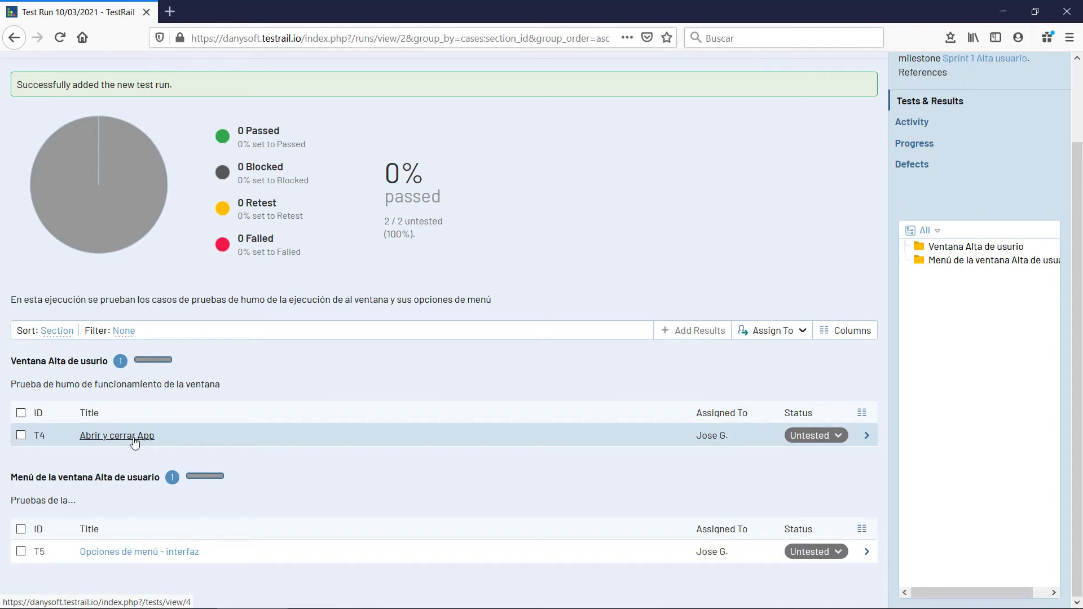
pyautogui.scroll(3, 520, 366)
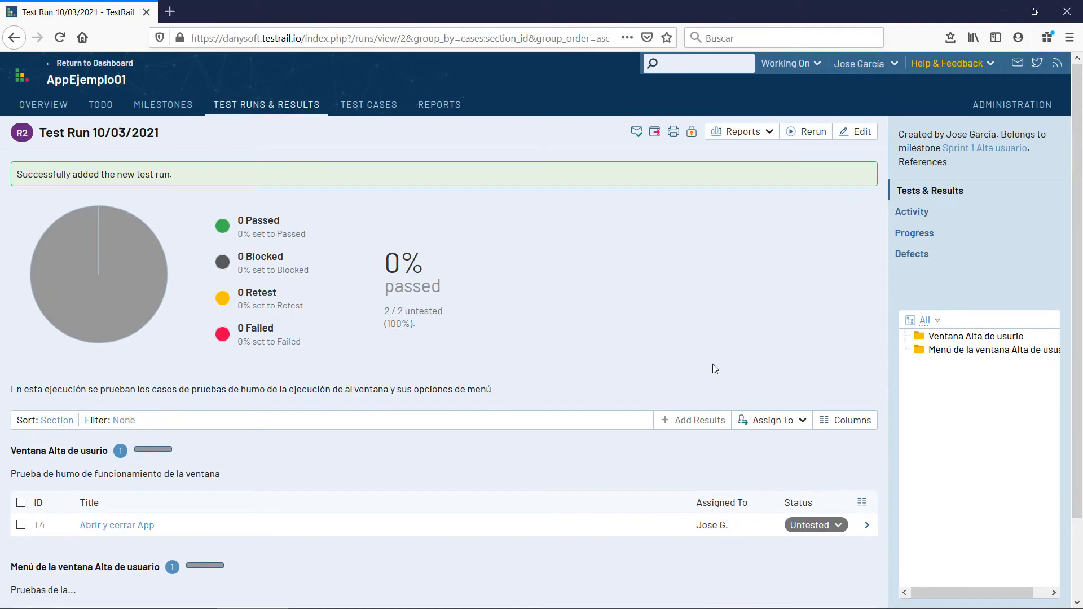
pyautogui.scroll(-3, 708, 363)
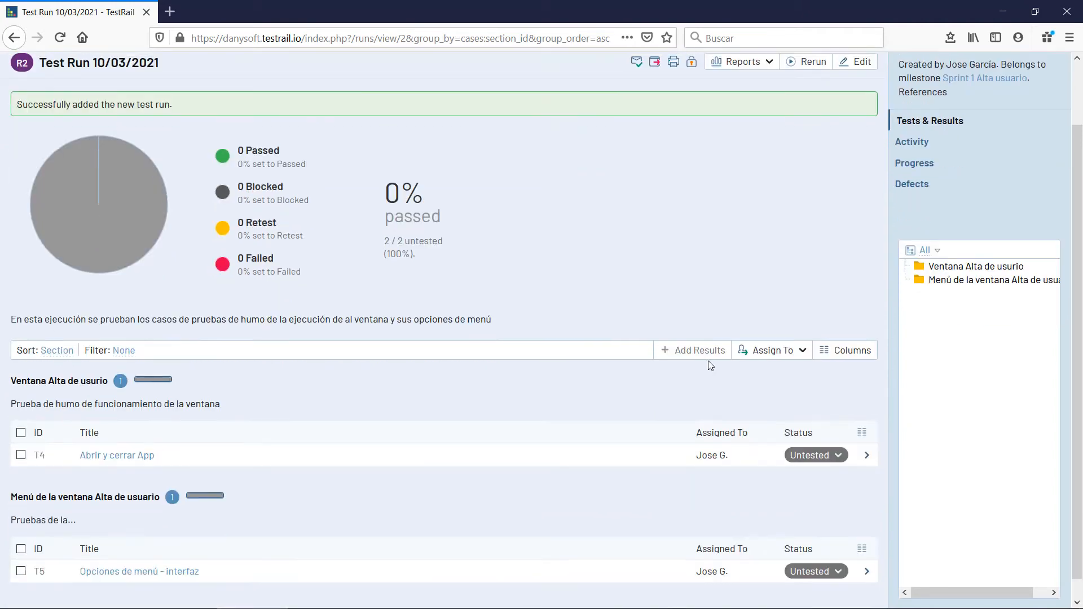
pyautogui.click(139, 450)
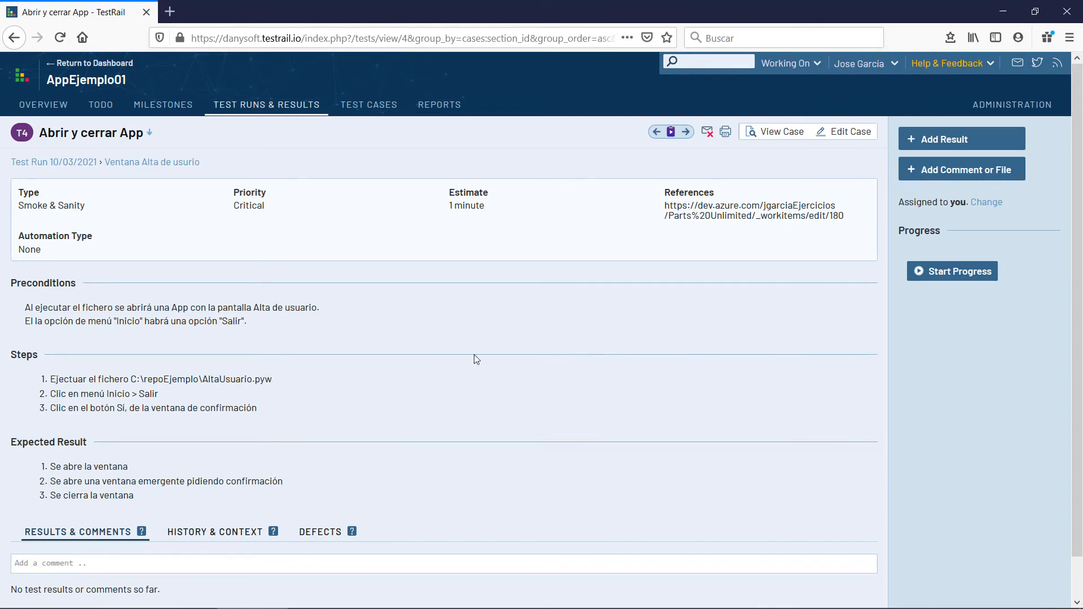
# Start progress on test T4 so its work timer begins at 0 minutes.
pyautogui.scroll(-2, 493, 352)
pyautogui.scroll(2, 497, 343)
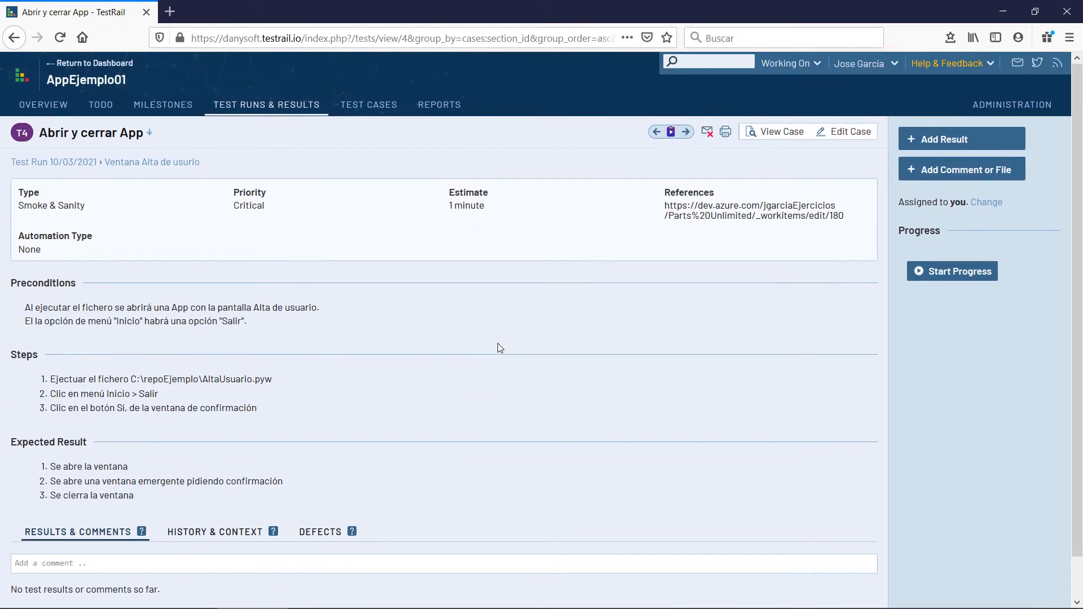
pyautogui.click(959, 272)
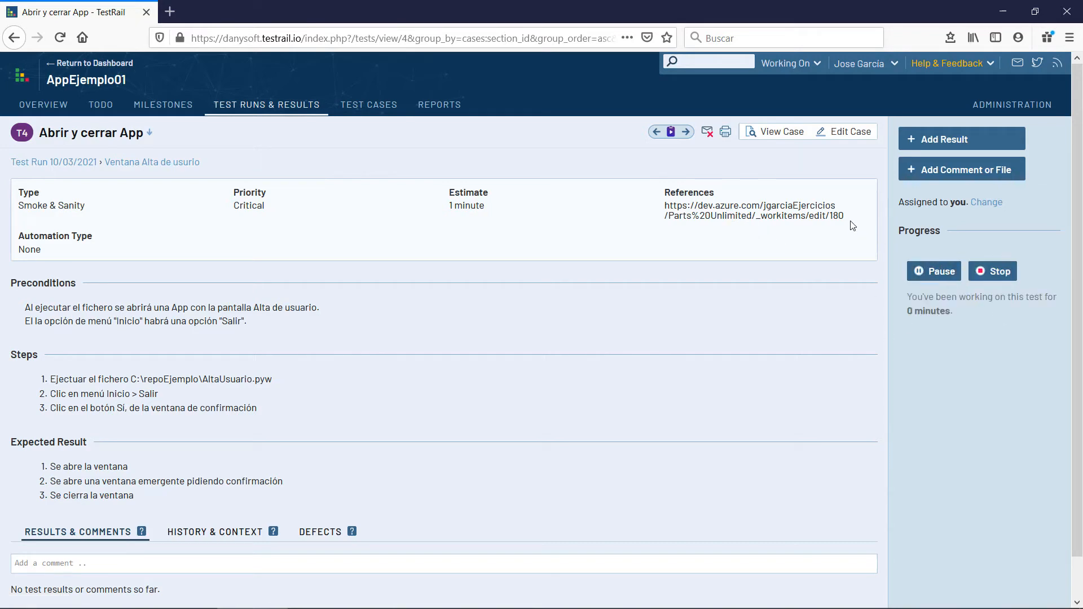
pyautogui.tripleClick(789, 212)
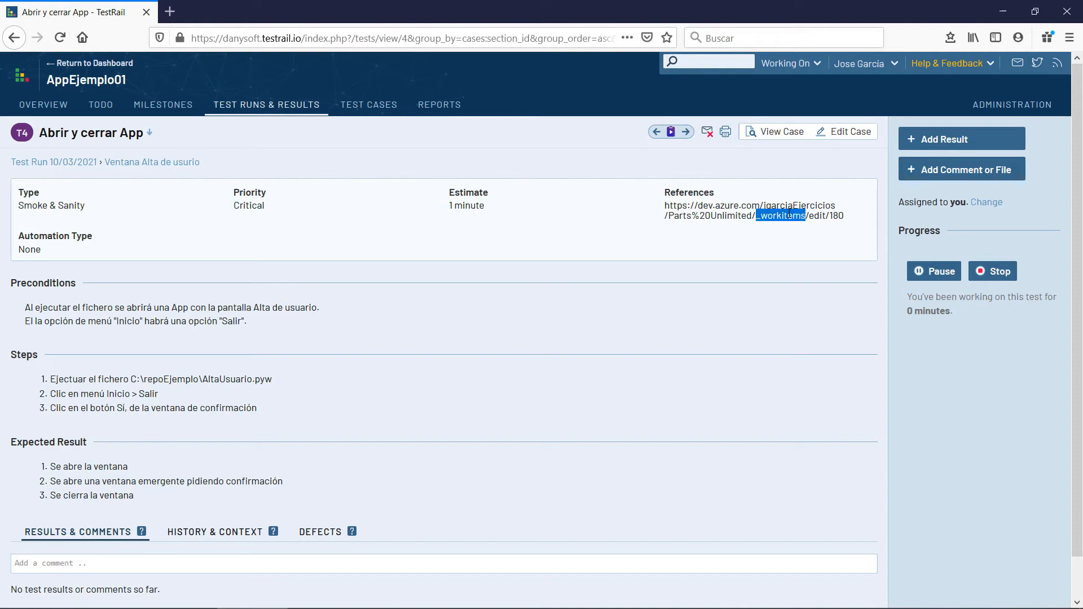
pyautogui.rightClick(758, 217)
pyautogui.click(795, 224)
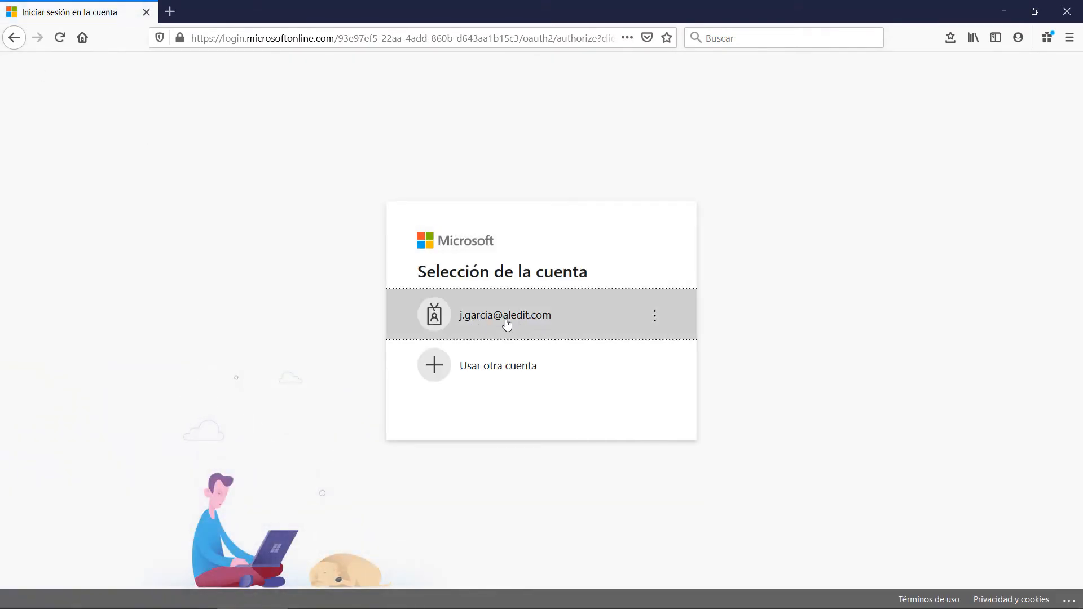
pyautogui.click(14, 37)
pyautogui.click(15, 37)
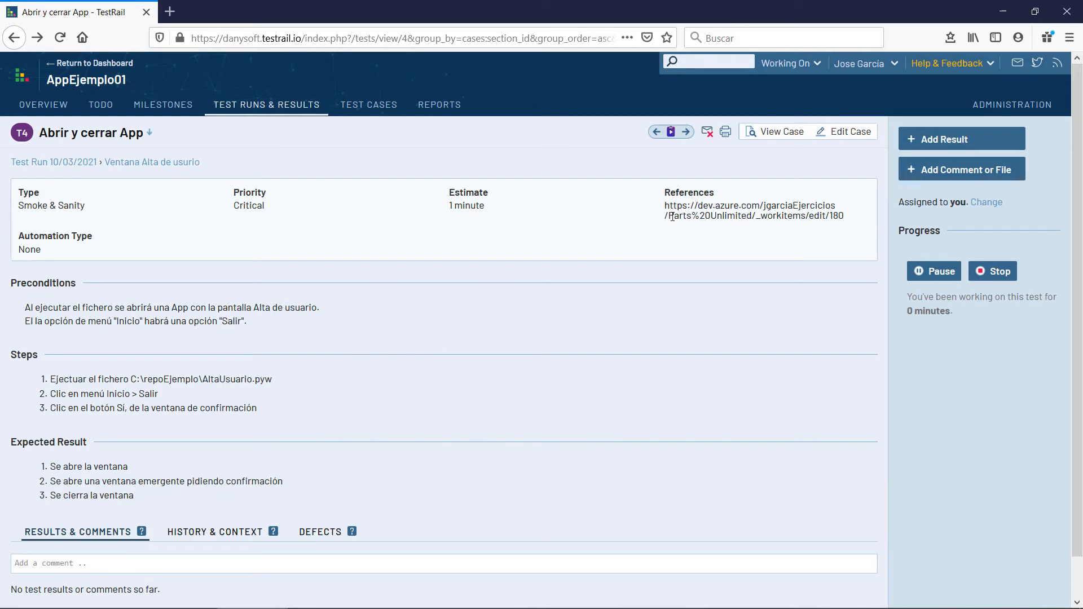
# Bring the C:\repoEjemplo File Explorer window over the T4 test page.
pyautogui.scroll(-1, 354, 296)
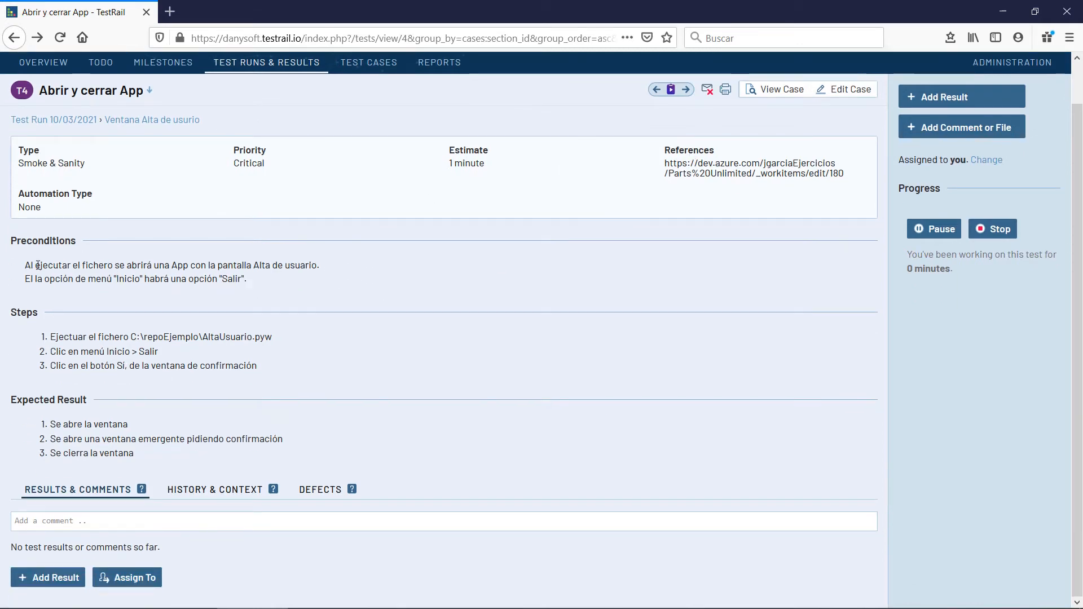
pyautogui.moveTo(31, 265); pyautogui.dragTo(276, 278)
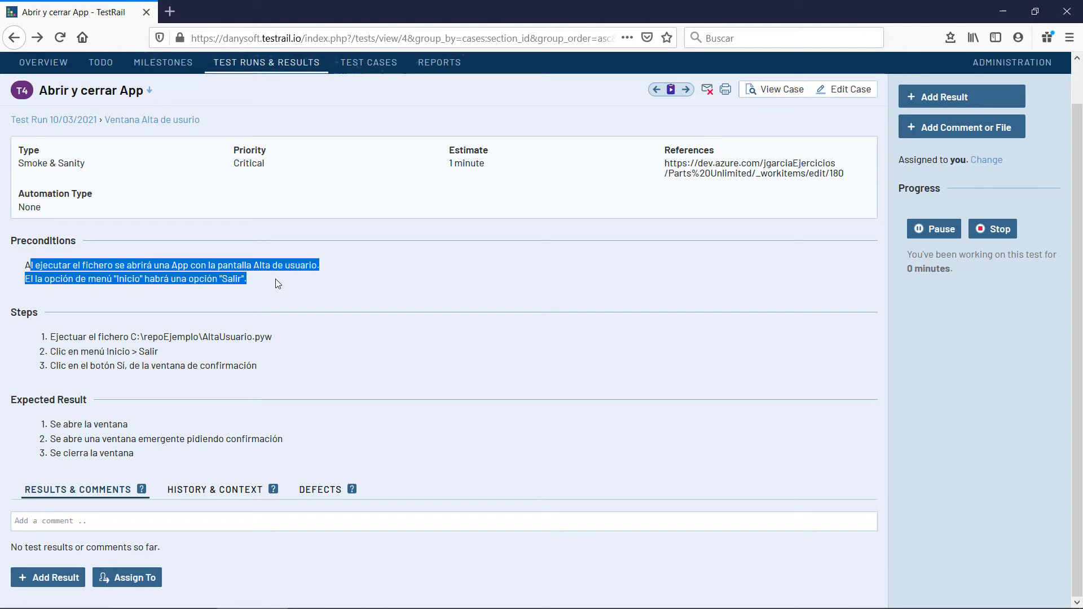
pyautogui.click(275, 279)
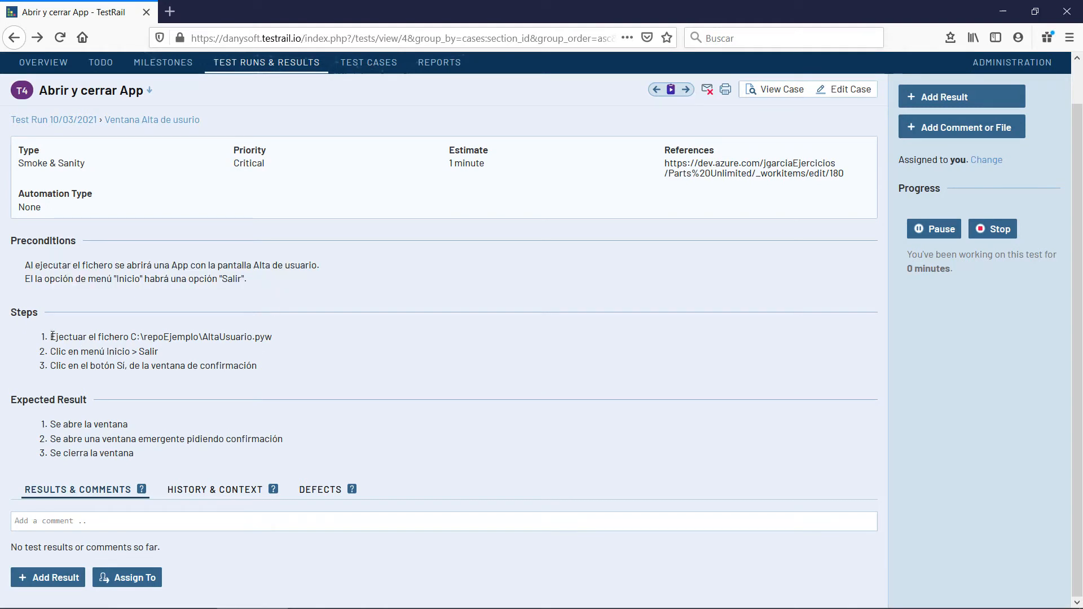
pyautogui.moveTo(52, 336); pyautogui.dragTo(273, 338)
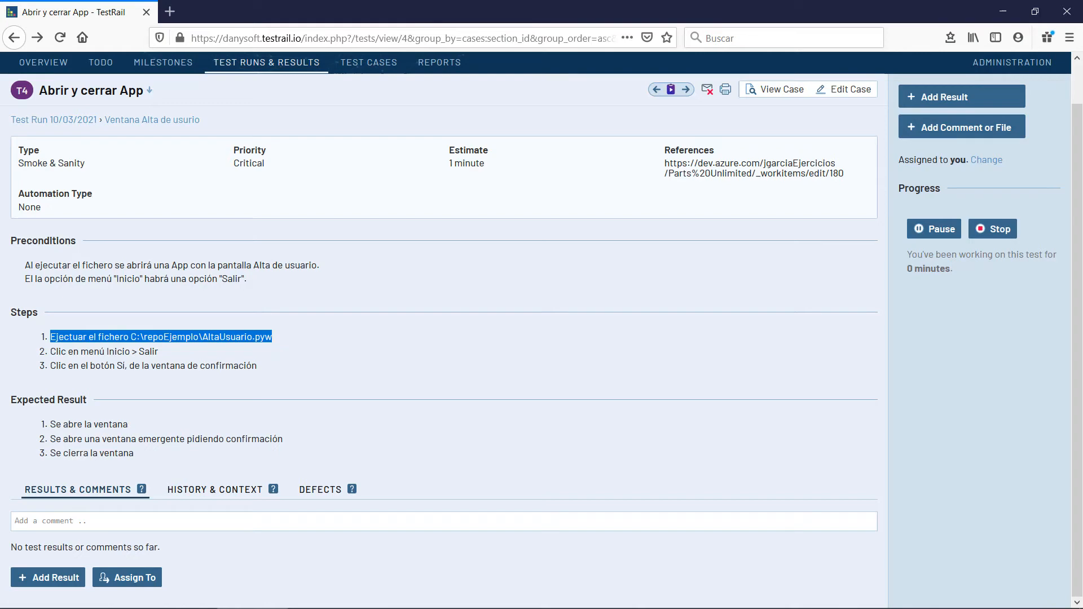
pyautogui.hotkey('alt', 'Tab')
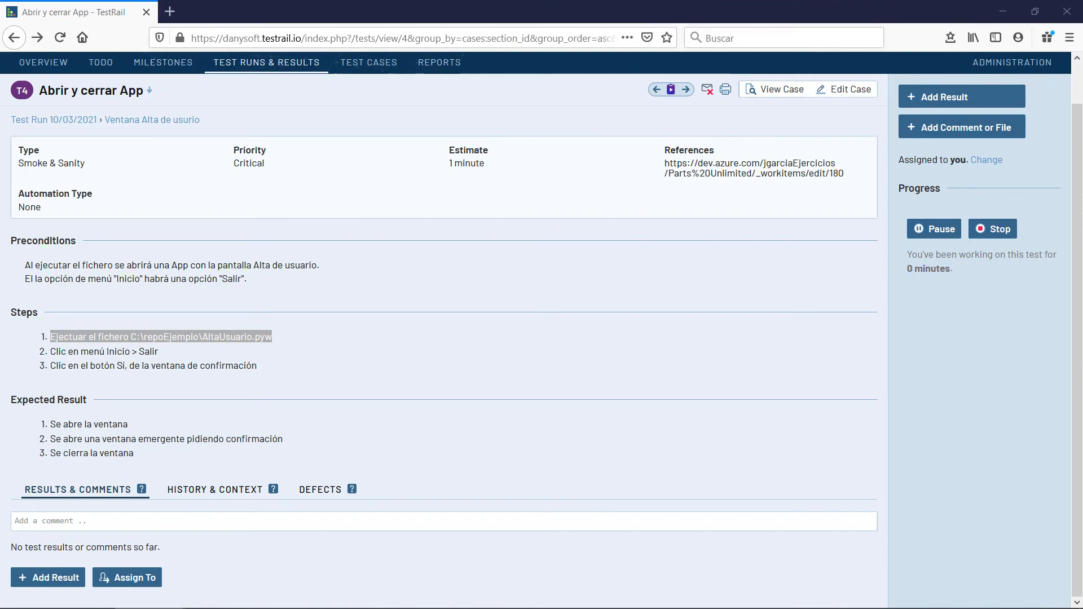
pyautogui.moveTo(1, 96); pyautogui.dragTo(633, 96)
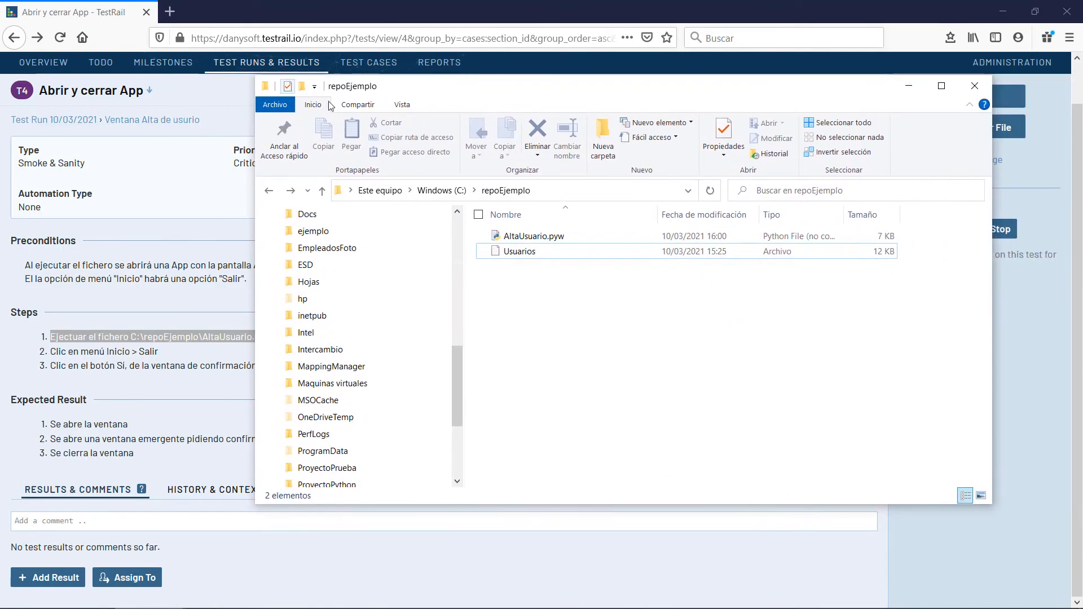
# Launch AltaUsuario.pyw from repoEjemplo and centre its Alta usuario window.
pyautogui.click(530, 240)
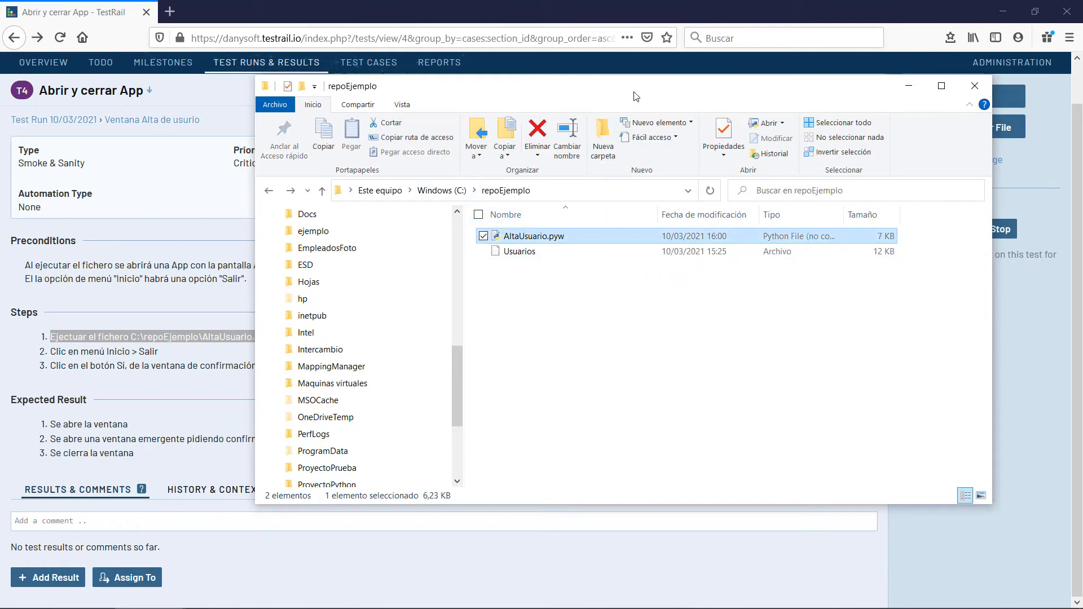
pyautogui.moveTo(636, 96); pyautogui.dragTo(680, 98)
pyautogui.doubleClick(581, 239)
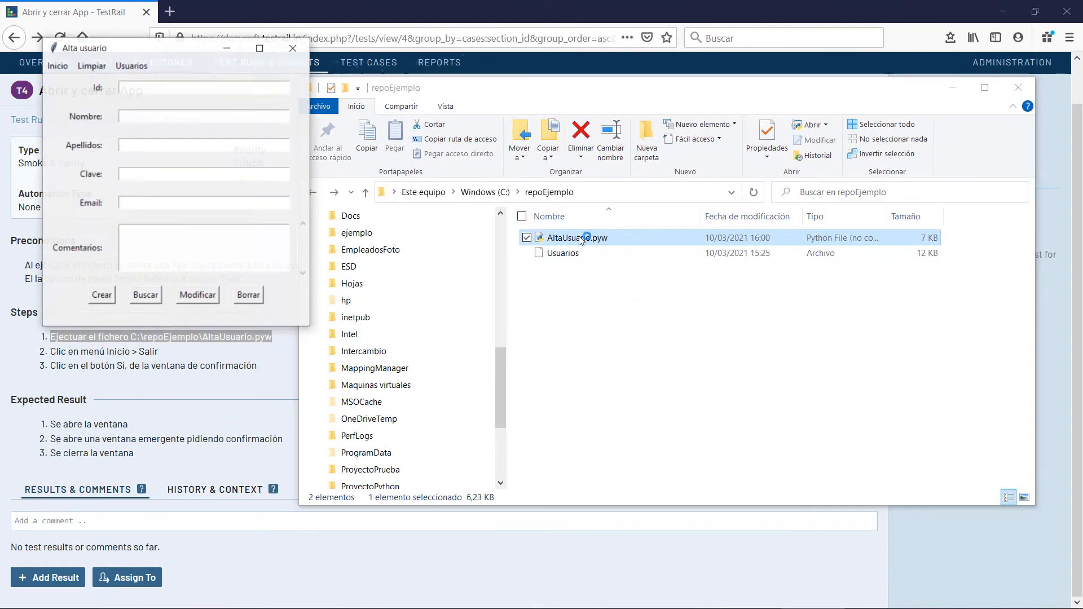
pyautogui.moveTo(176, 55); pyautogui.dragTo(528, 89)
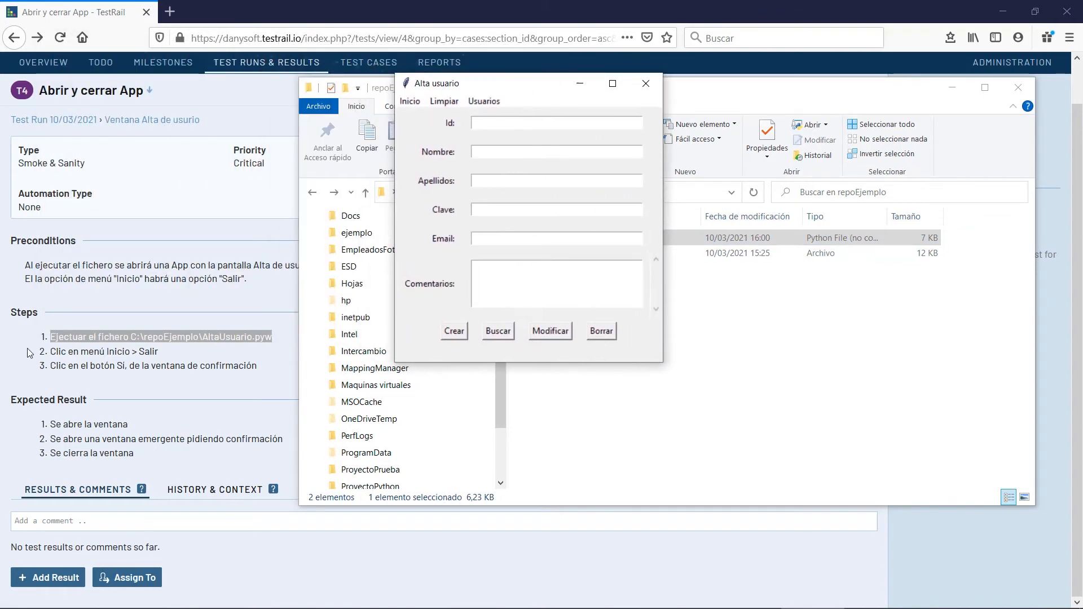
# Quit the app via Inicio > Salir, confirm with Sí, and return to TestRail.
pyautogui.click(410, 104)
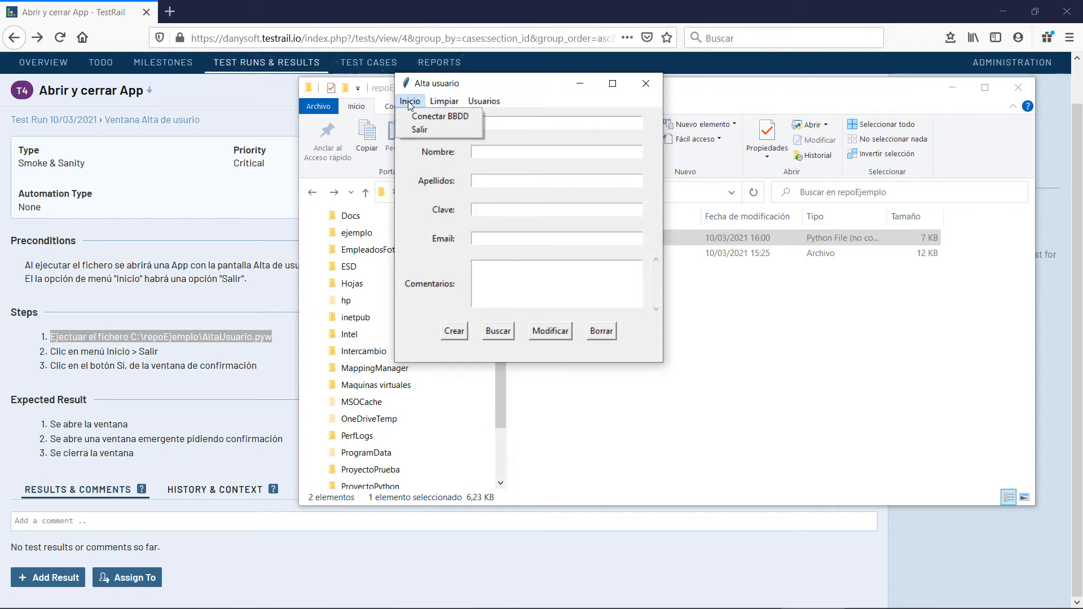
pyautogui.click(417, 129)
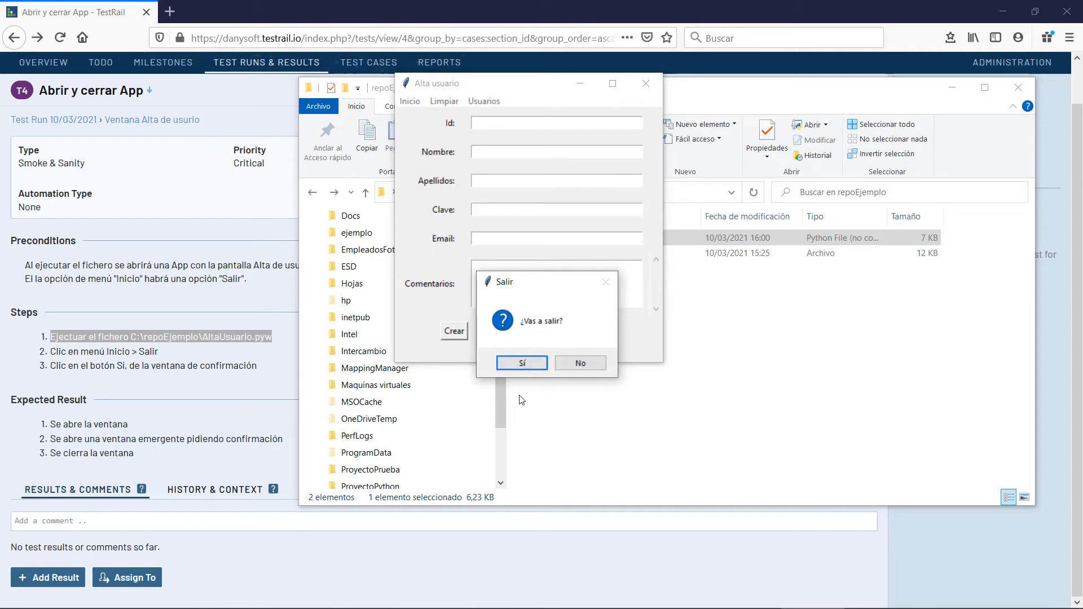
pyautogui.click(523, 364)
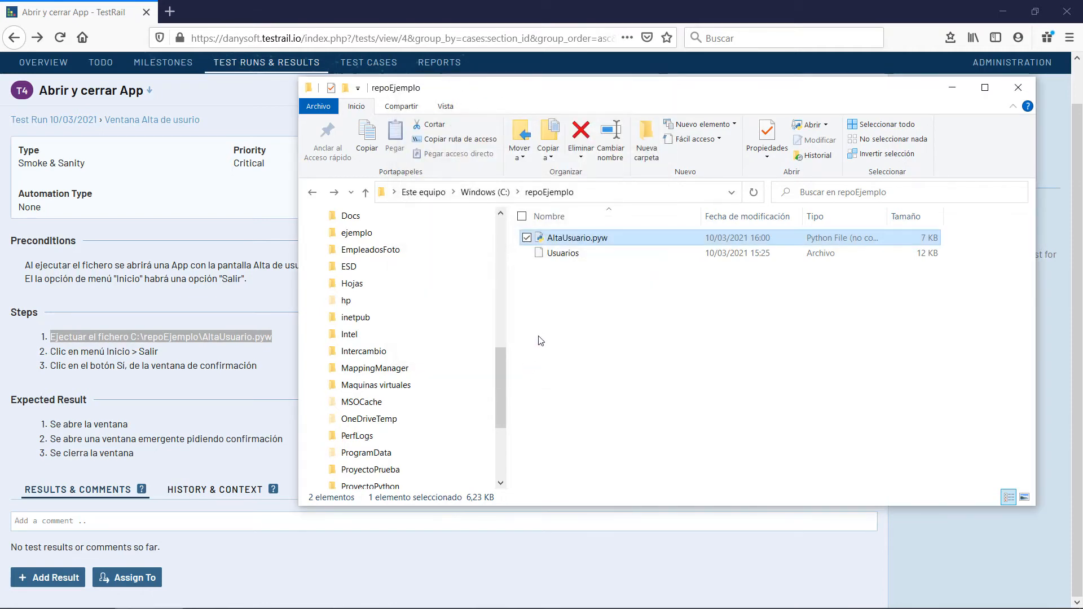
pyautogui.click(224, 418)
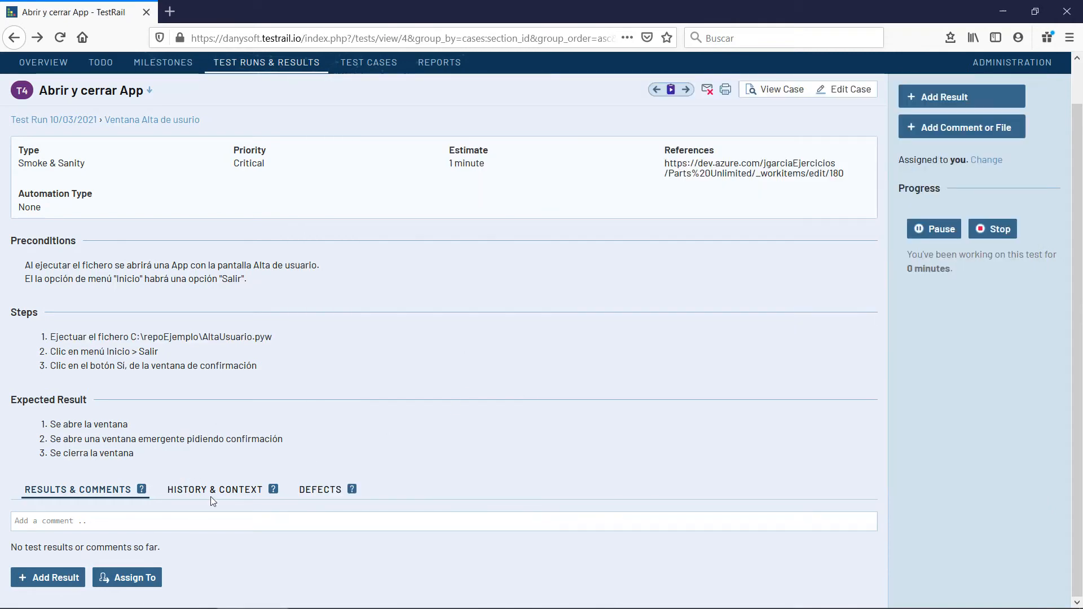
# Add the comment 'Se ha ejecutado sin demoras.' to test T4 of Test Run 10/03/2021.
pyautogui.click(71, 521)
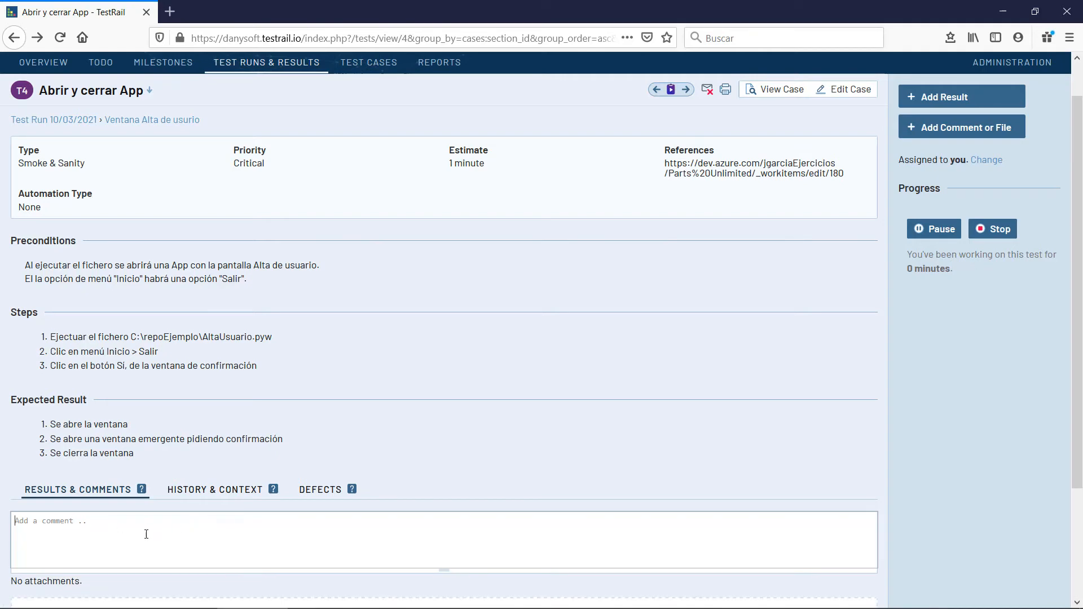
pyautogui.scroll(-3, 524, 411)
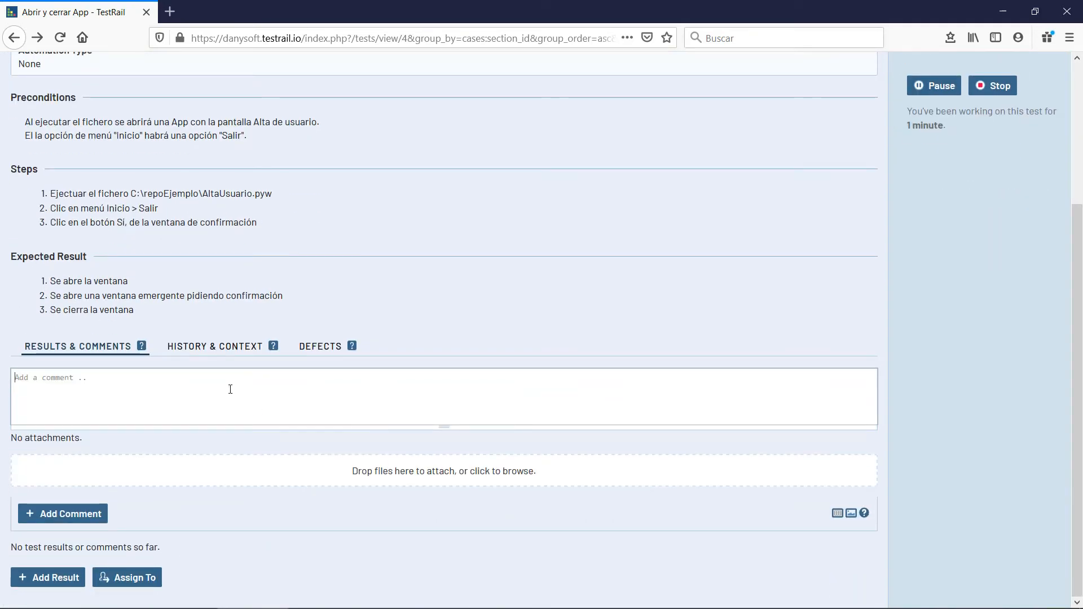
pyautogui.write('Se ha ejecutado sin demoras en el t')
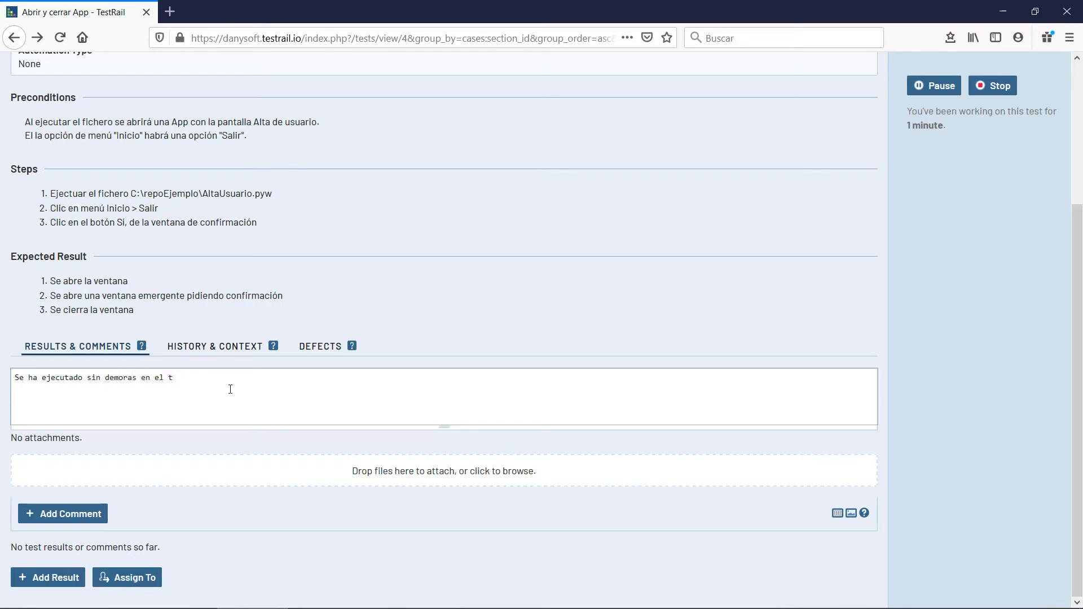
pyautogui.press('BackSpace')
pyautogui.press('BackSpace')
pyautogui.press('BackSpace')
pyautogui.press('BackSpace')
pyautogui.press('BackSpace')
pyautogui.press('BackSpace')
pyautogui.press('BackSpace')
pyautogui.click(72, 514)
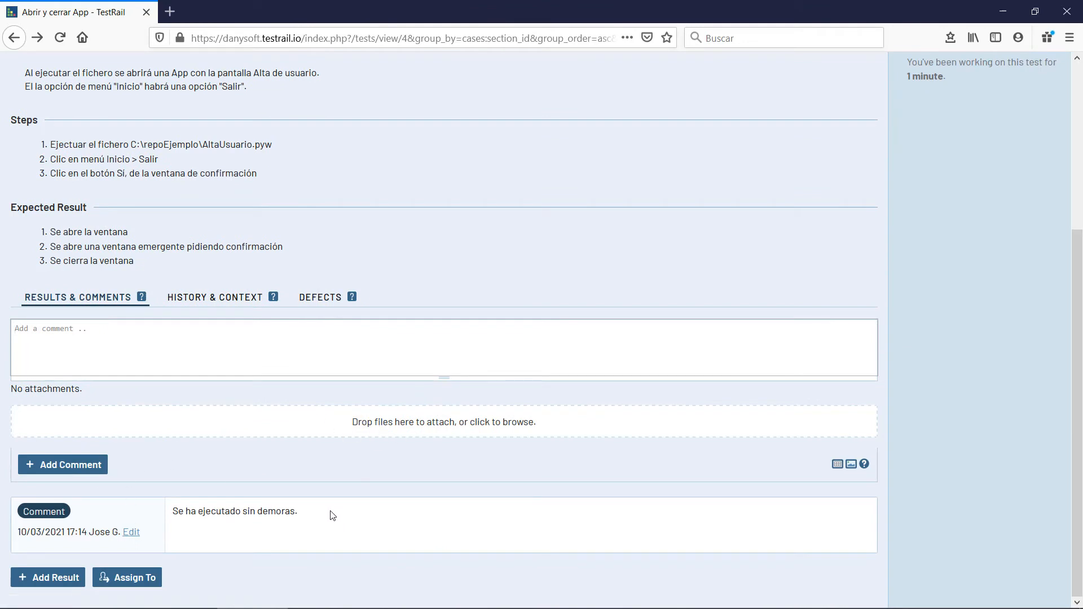
pyautogui.tripleClick(273, 512)
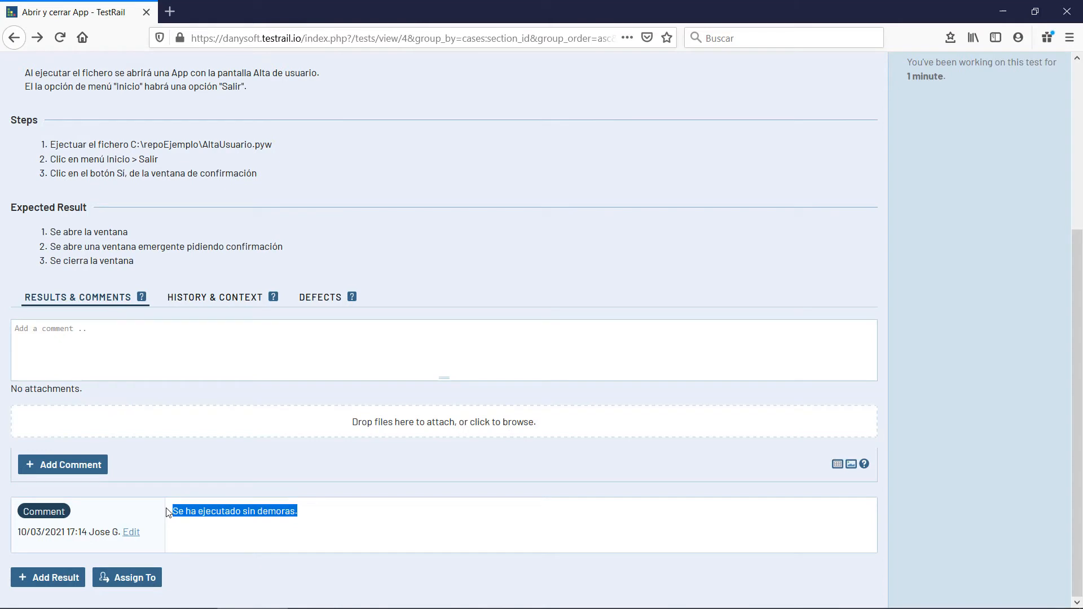
pyautogui.click(286, 538)
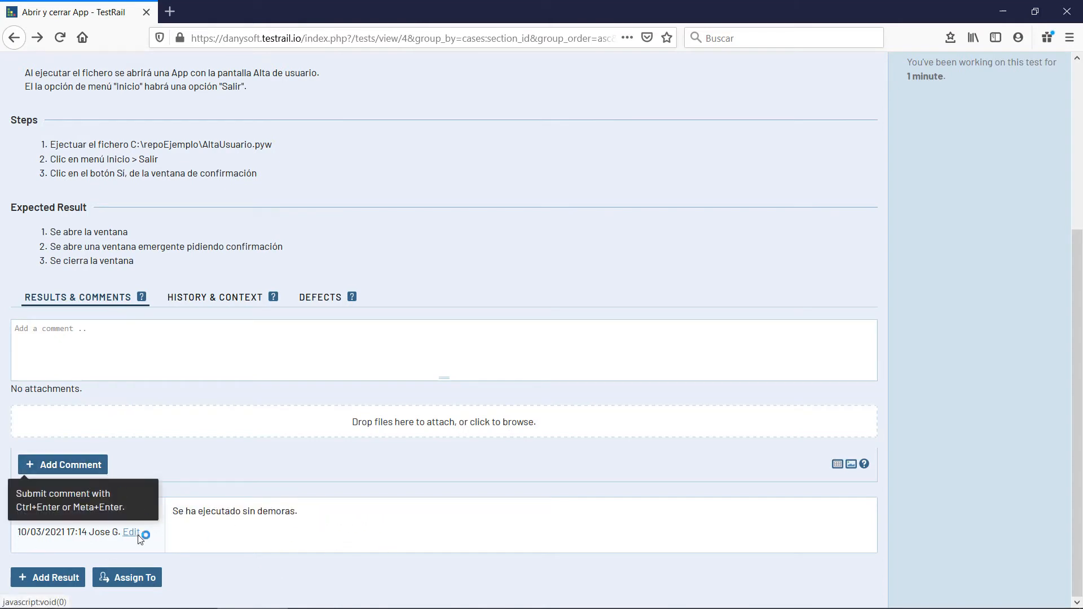
pyautogui.click(160, 361)
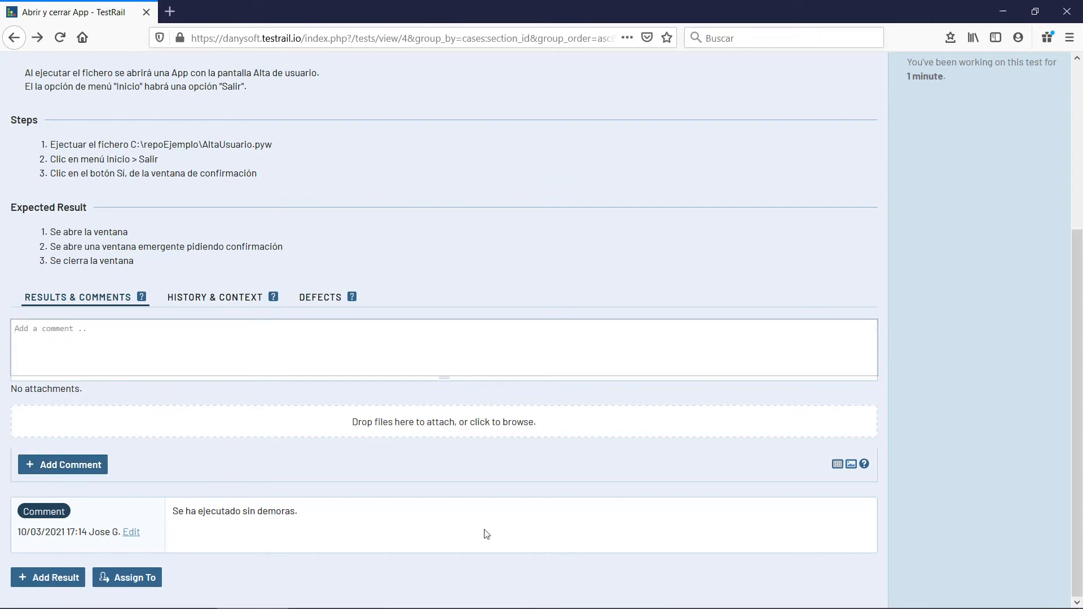
# Edit the T4 comment to add a second line, 'Adjunto pantallazo del menú'.
pyautogui.click(131, 532)
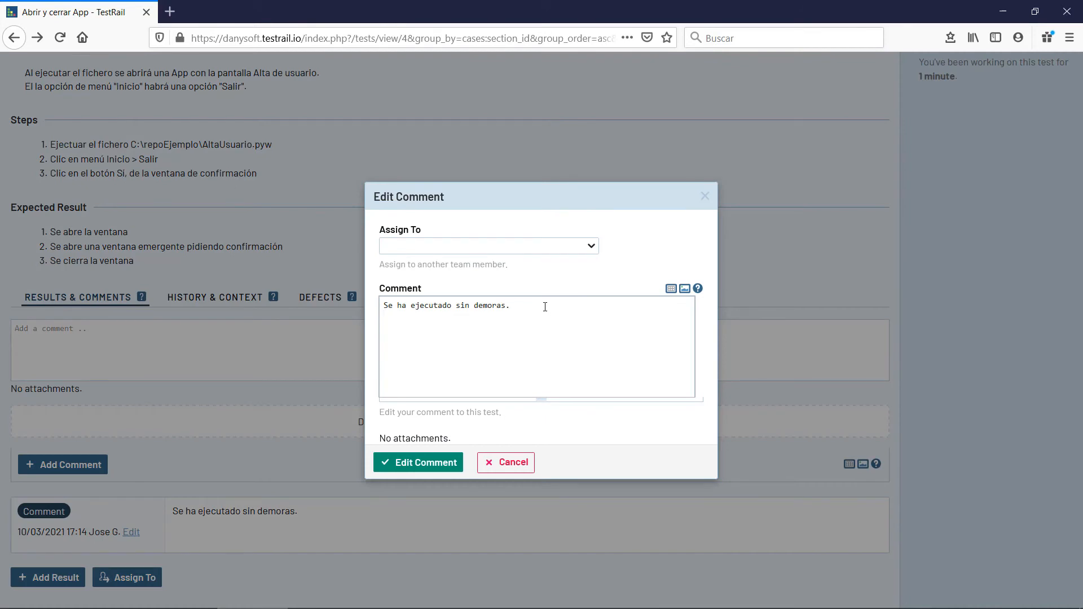
pyautogui.press('Return')
pyautogui.write('Panta')
pyautogui.press('BackSpace')
pyautogui.press('BackSpace')
pyautogui.press('BackSpace')
pyautogui.press('BackSpace')
pyautogui.press('BackSpace')
pyautogui.press('BackSpace')
pyautogui.press('BackSpace')
pyautogui.press('BackSpace')
pyautogui.write('Adju')
pyautogui.write('nto pantallazo de')
pyautogui.write('l em')
pyautogui.write('menú')
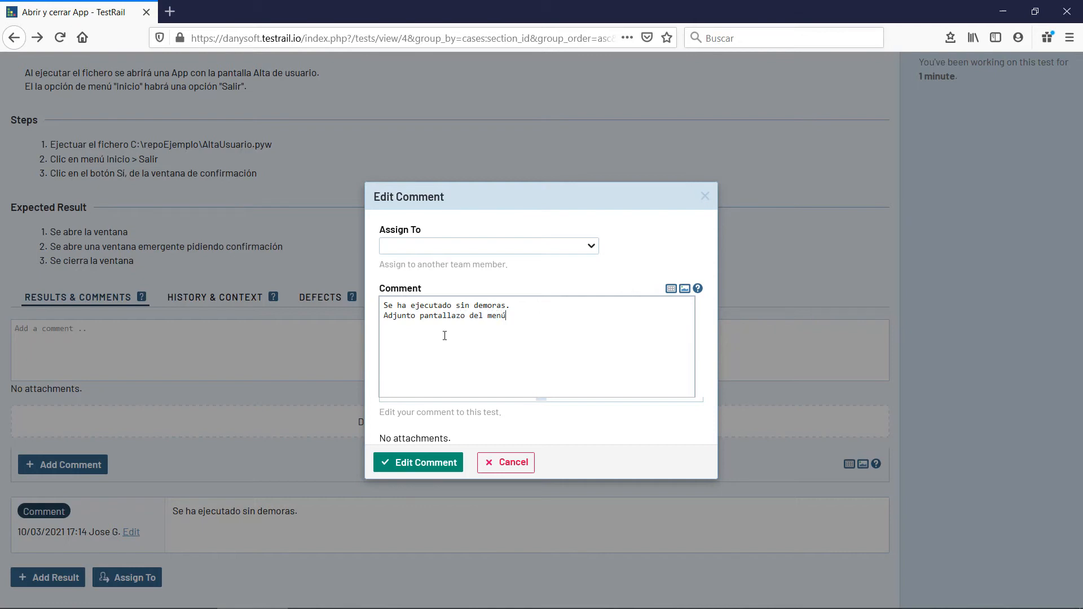
pyautogui.click(398, 461)
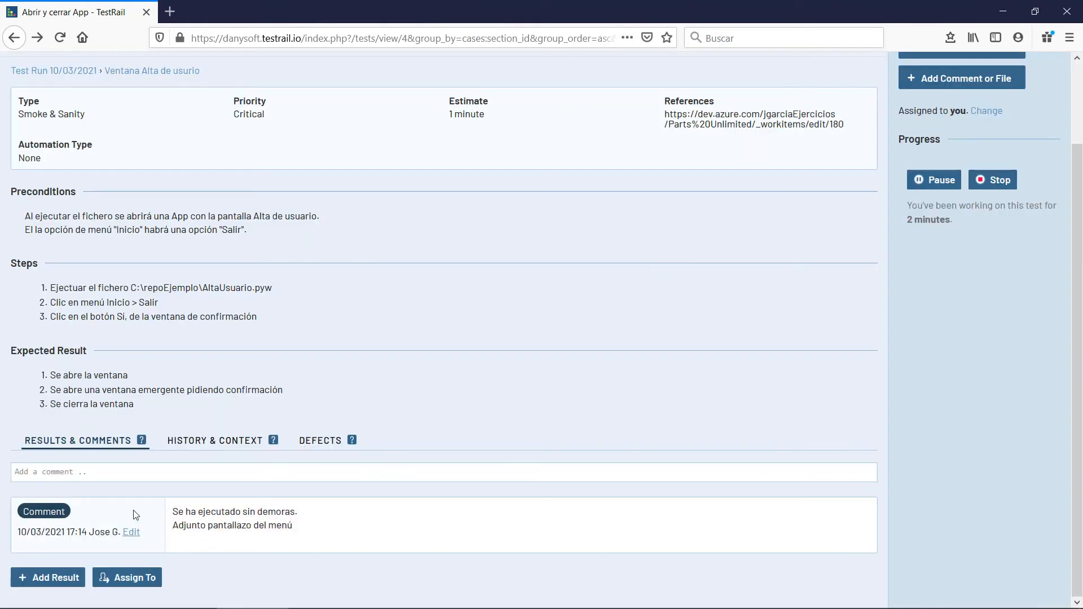
# Check the T4 History & Context chart, then its Defects tab showing 0 defects.
pyautogui.click(217, 442)
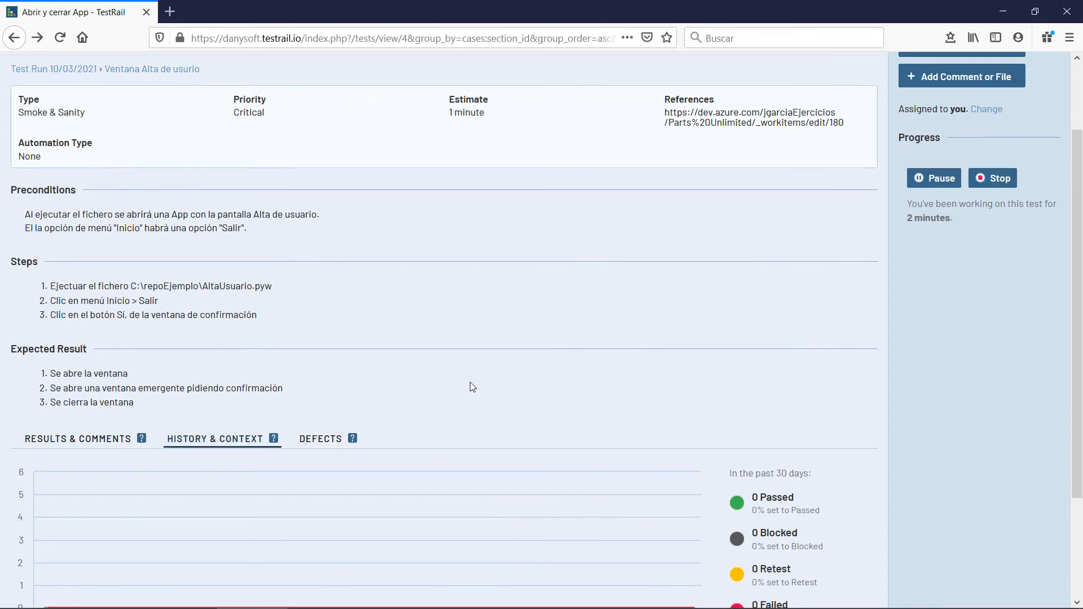
pyautogui.scroll(-3, 472, 387)
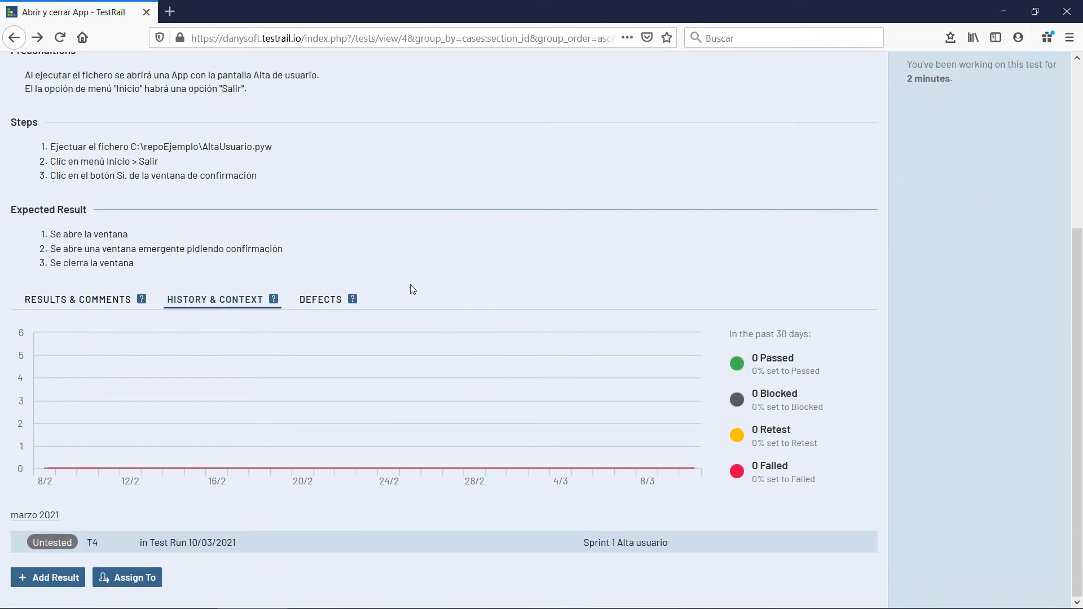
pyautogui.click(324, 304)
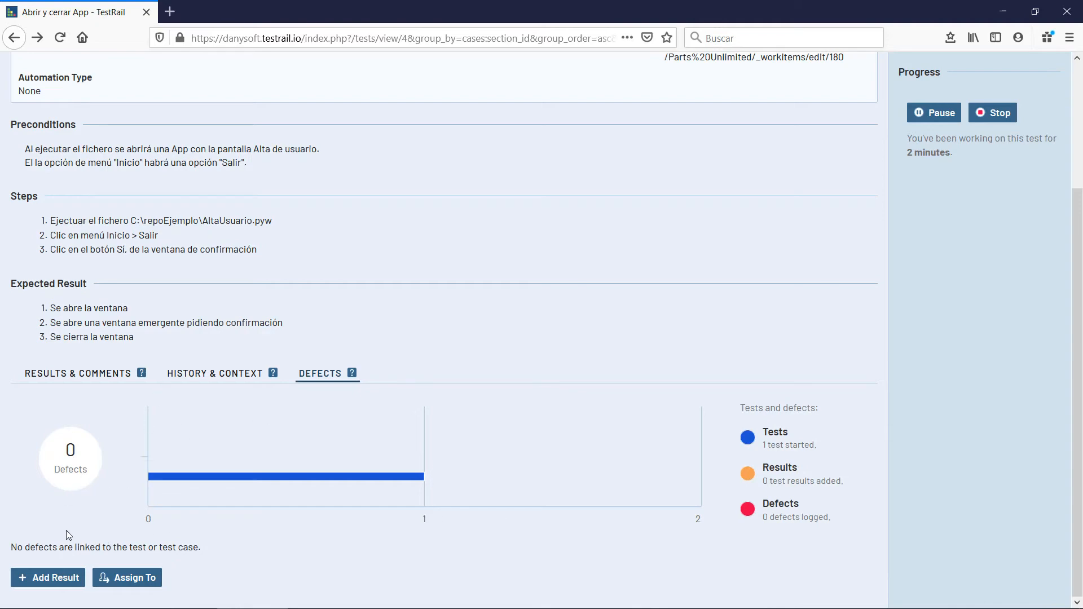
pyautogui.scroll(3, 345, 256)
pyautogui.scroll(-3, 854, 277)
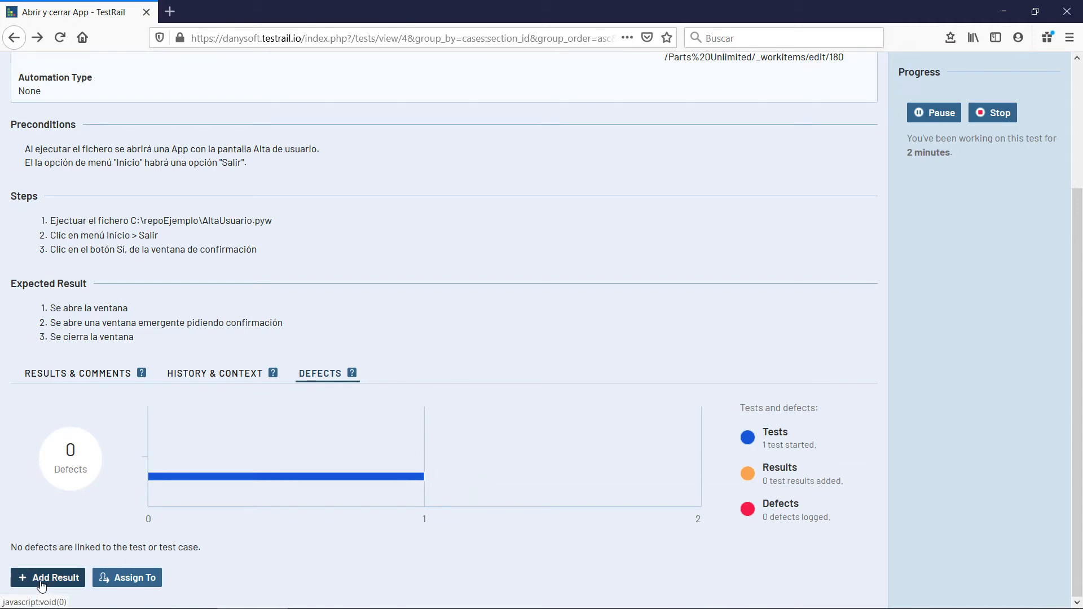
# Start a new result for T4 with status Passed, left unassigned.
pyautogui.click(41, 581)
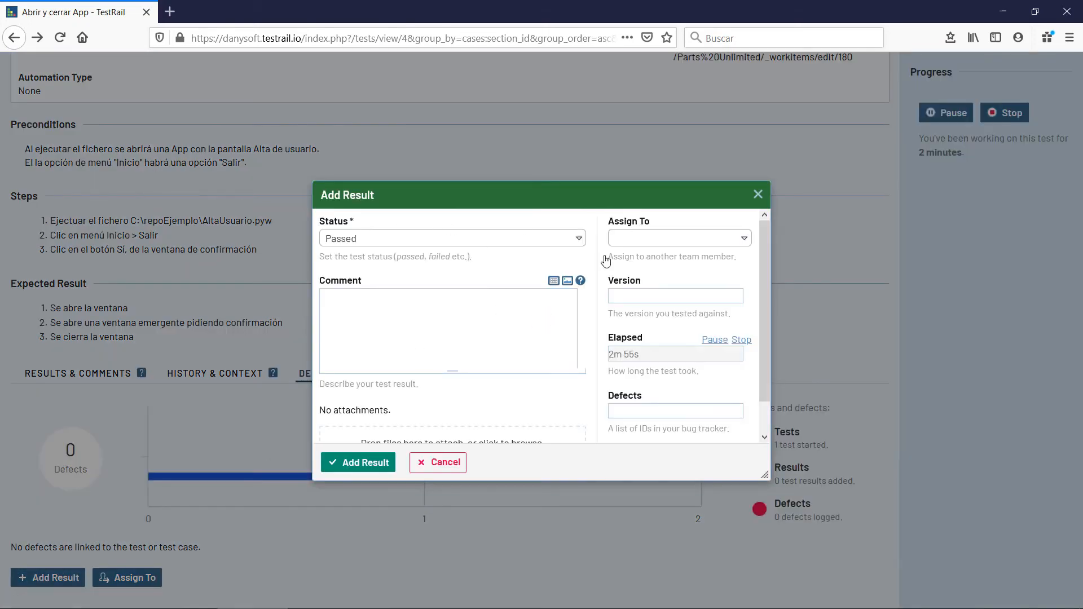
pyautogui.moveTo(763, 371); pyautogui.dragTo(765, 339)
pyautogui.click(376, 246)
pyautogui.click(375, 247)
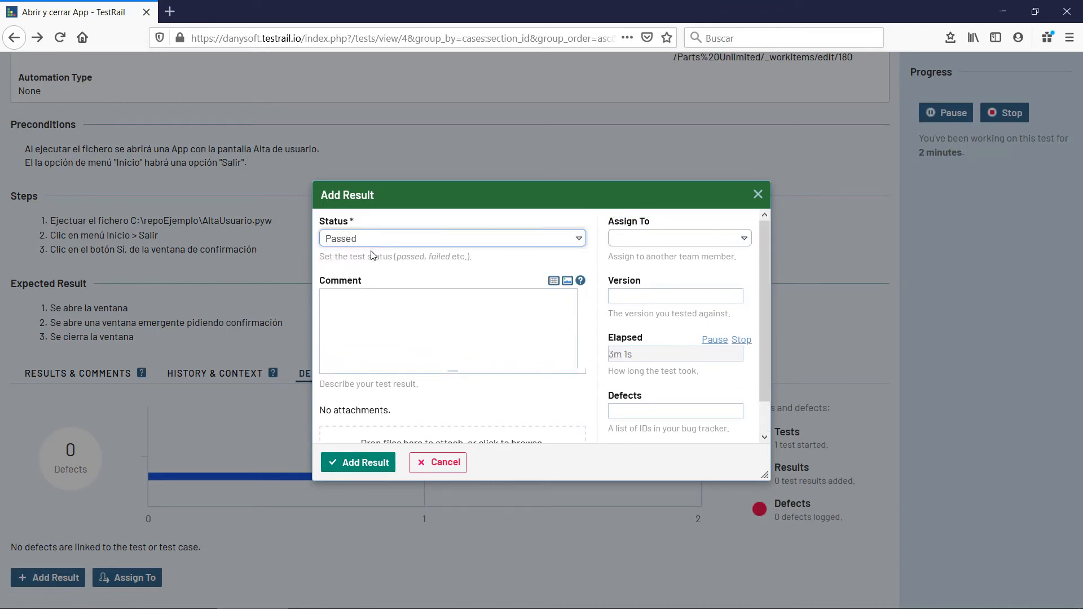
pyautogui.click(749, 246)
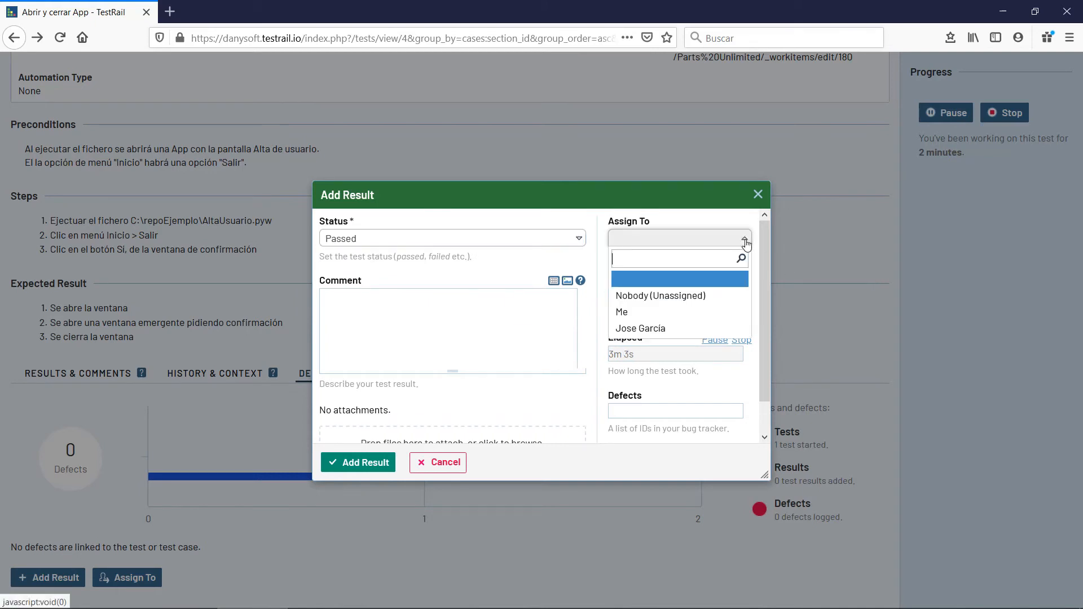
pyautogui.click(667, 295)
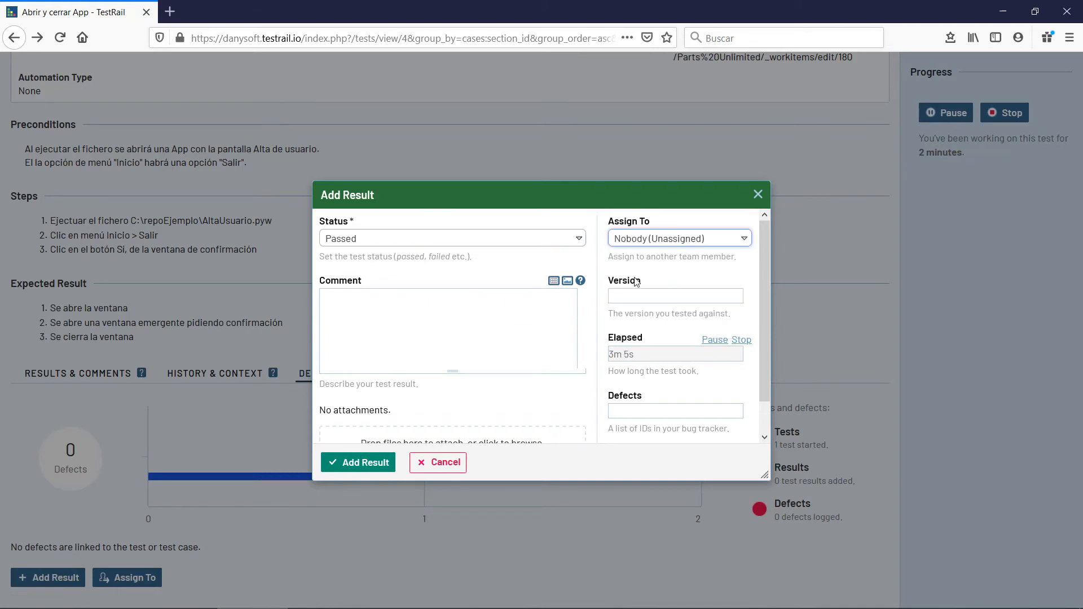
pyautogui.click(633, 296)
pyautogui.click(747, 246)
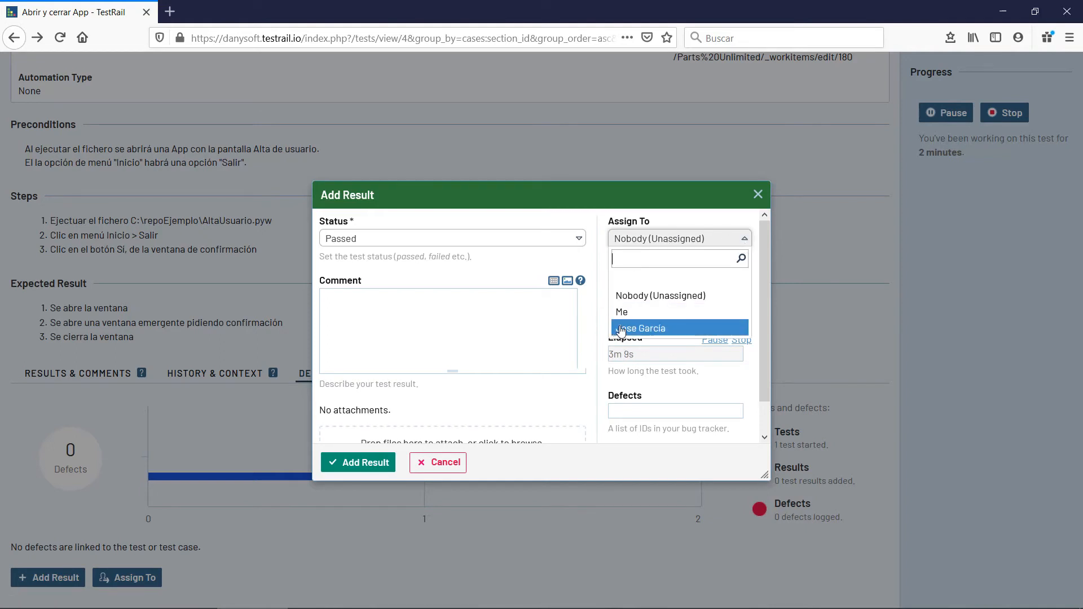
pyautogui.click(534, 312)
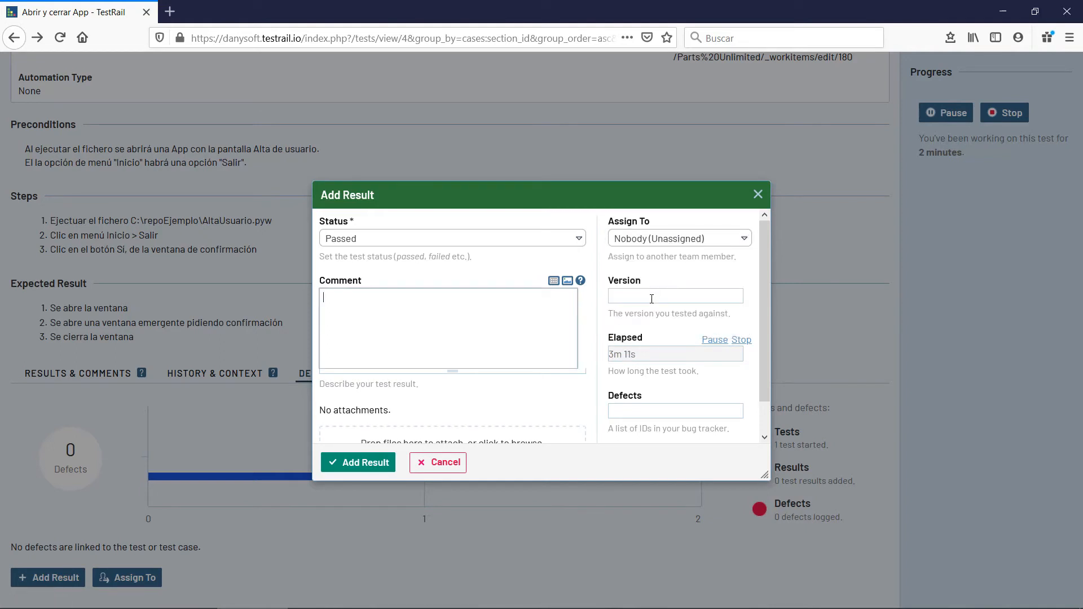
# Enter version 1.00.001 and defect 180 in the result.
pyautogui.click(661, 281)
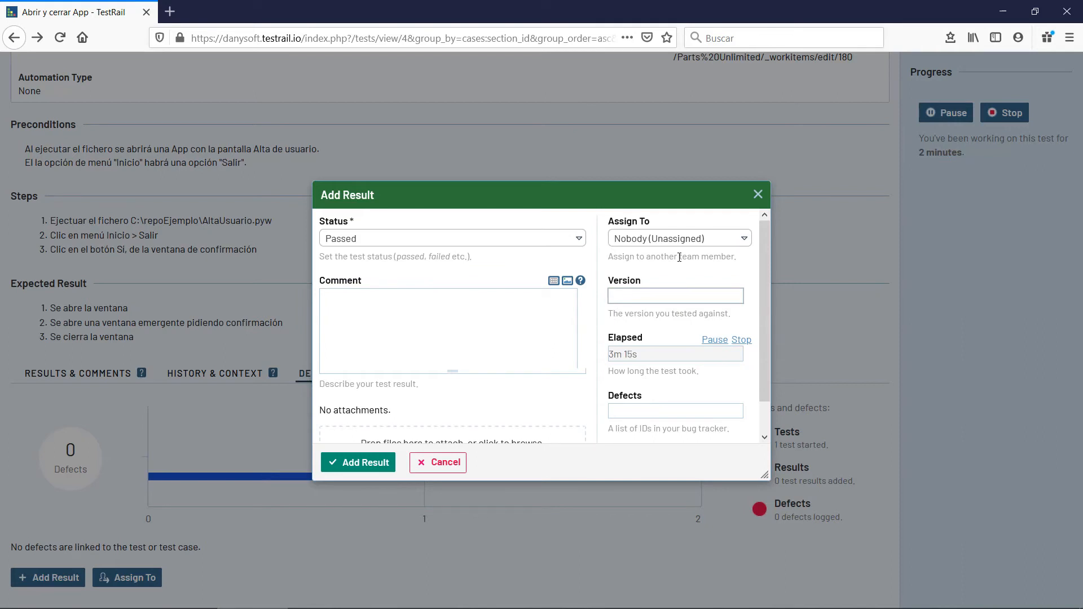
pyautogui.write('v')
pyautogui.press('BackSpace')
pyautogui.write('1.')
pyautogui.write('00')
pyautogui.write(',001')
pyautogui.press('BackSpace')
pyautogui.press('BackSpace')
pyautogui.press('BackSpace')
pyautogui.scroll(-1, 633, 352)
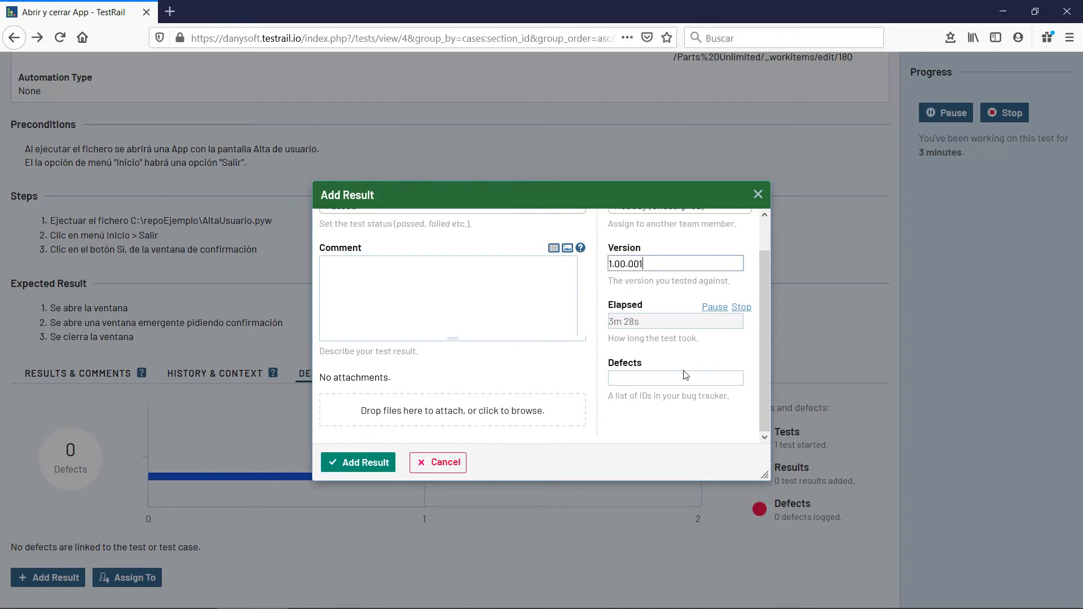
pyautogui.click(652, 377)
pyautogui.write('180')
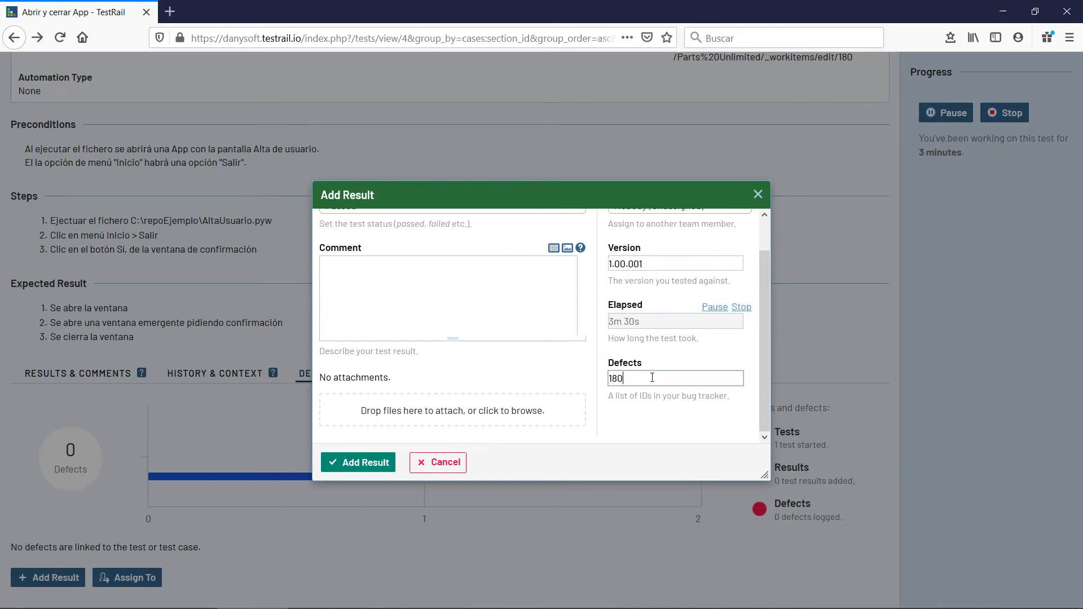
pyautogui.click(449, 290)
# Submit the Passed result and check its version 1.00.001, 3m 33s elapsed and defect 180.
pyautogui.click(388, 454)
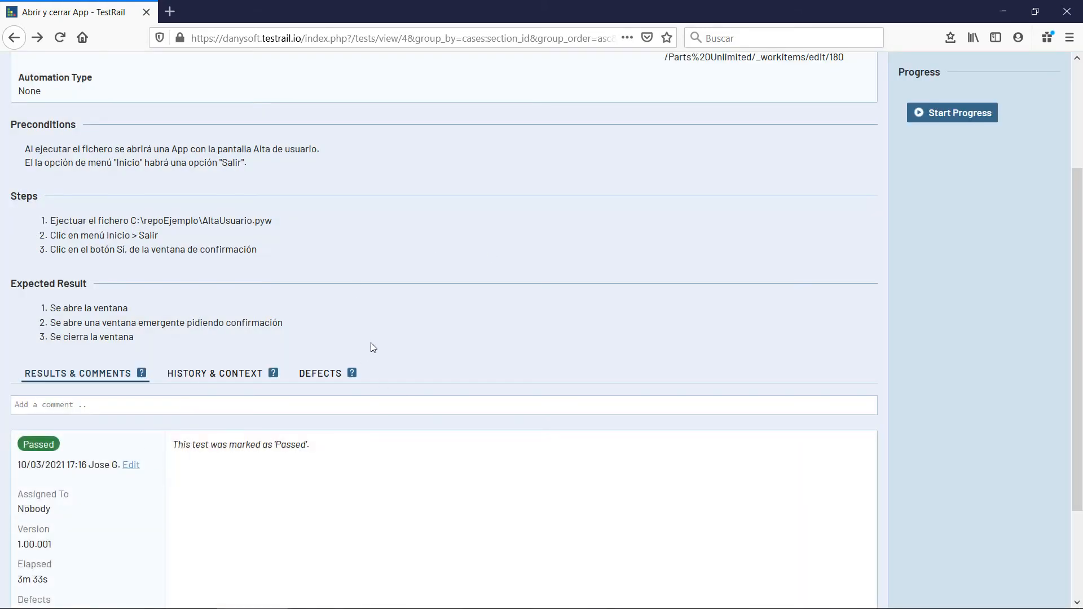
pyautogui.scroll(-3, 373, 347)
pyautogui.scroll(6, 394, 343)
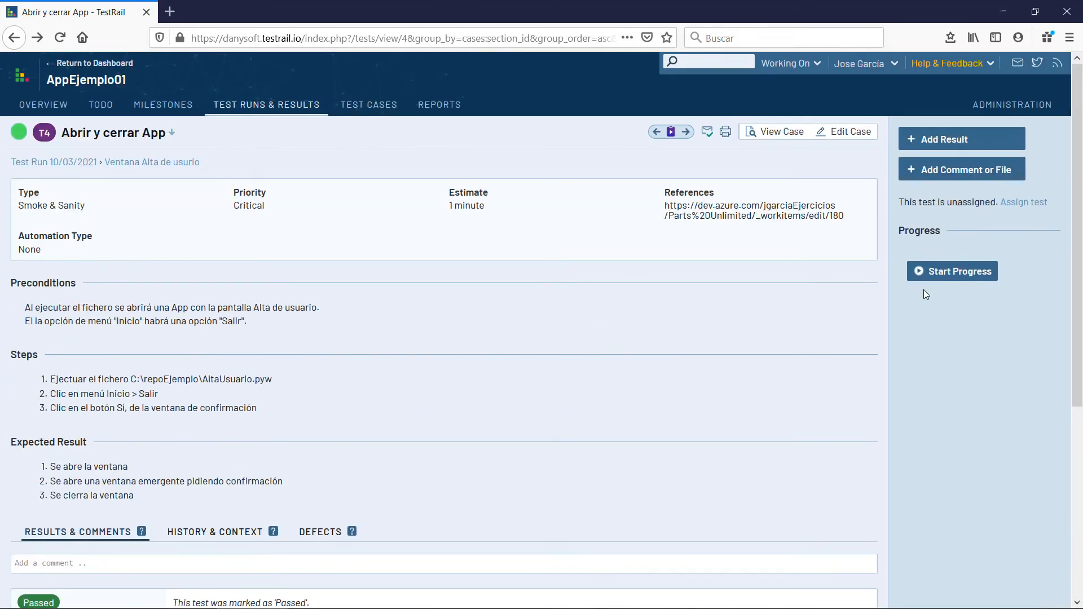
pyautogui.scroll(-4, 437, 335)
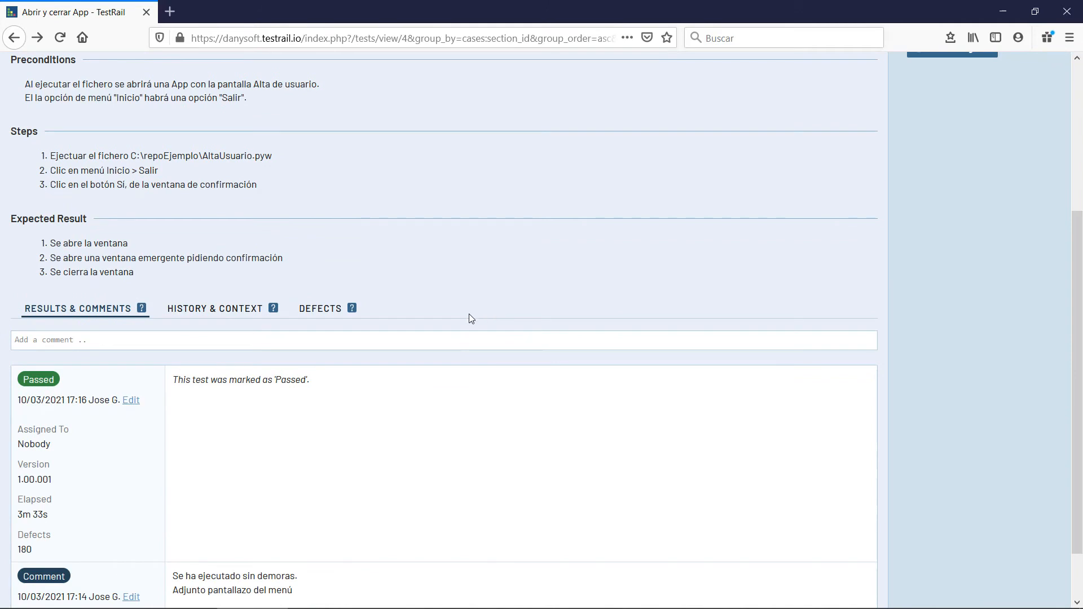
pyautogui.scroll(-2, 468, 313)
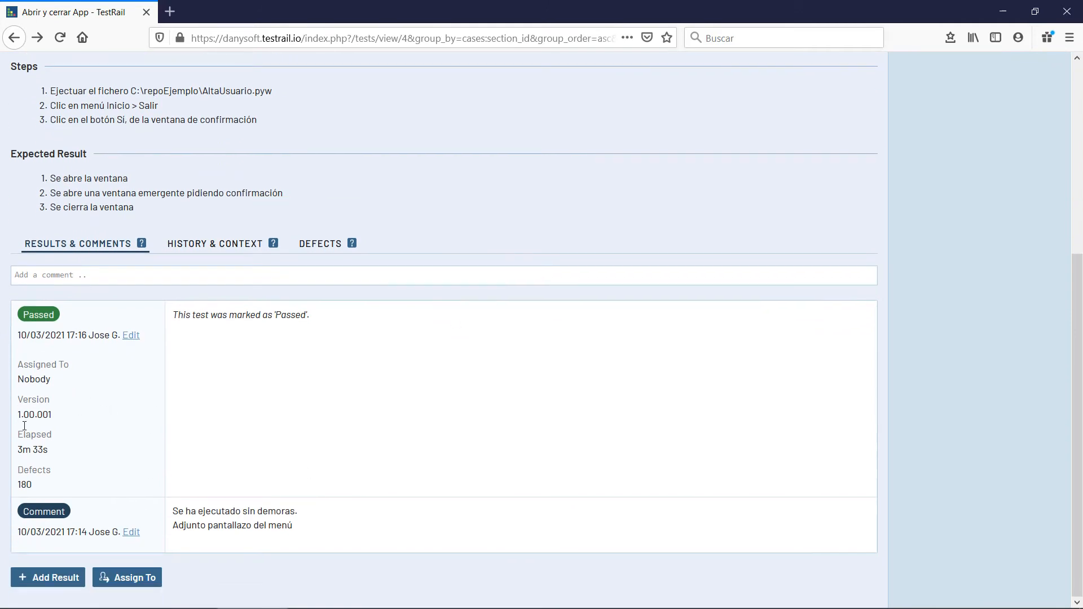
pyautogui.moveTo(17, 452); pyautogui.dragTo(50, 450)
pyautogui.doubleClick(49, 450)
pyautogui.click(49, 450)
pyautogui.click(107, 456)
pyautogui.scroll(5, 598, 196)
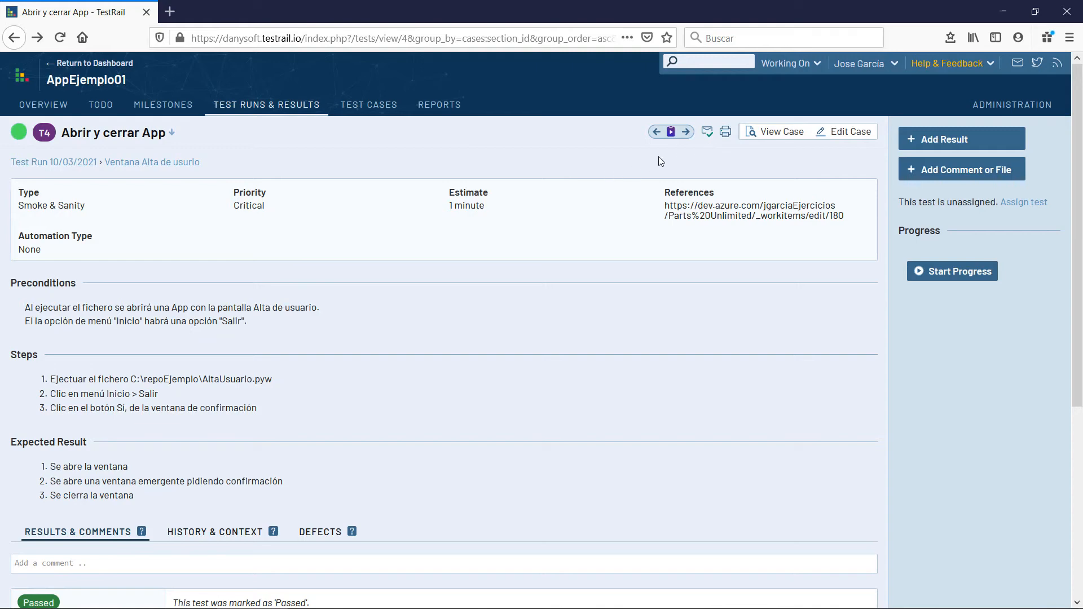
# Move to the next test in the run, T5 'Opciones de menú - interfaz'.
pyautogui.click(687, 133)
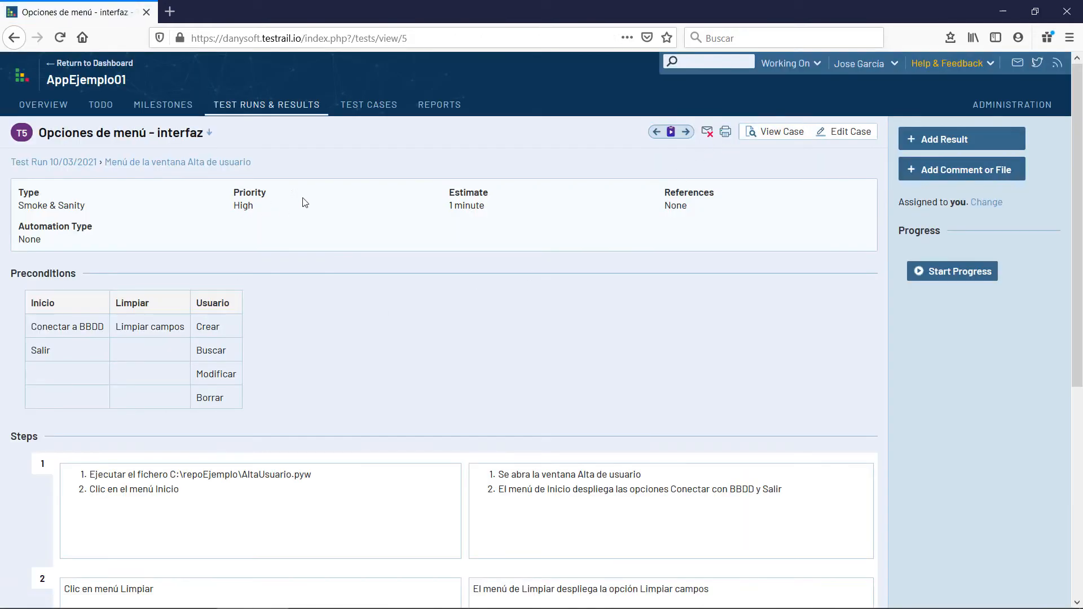
pyautogui.scroll(-2, 351, 209)
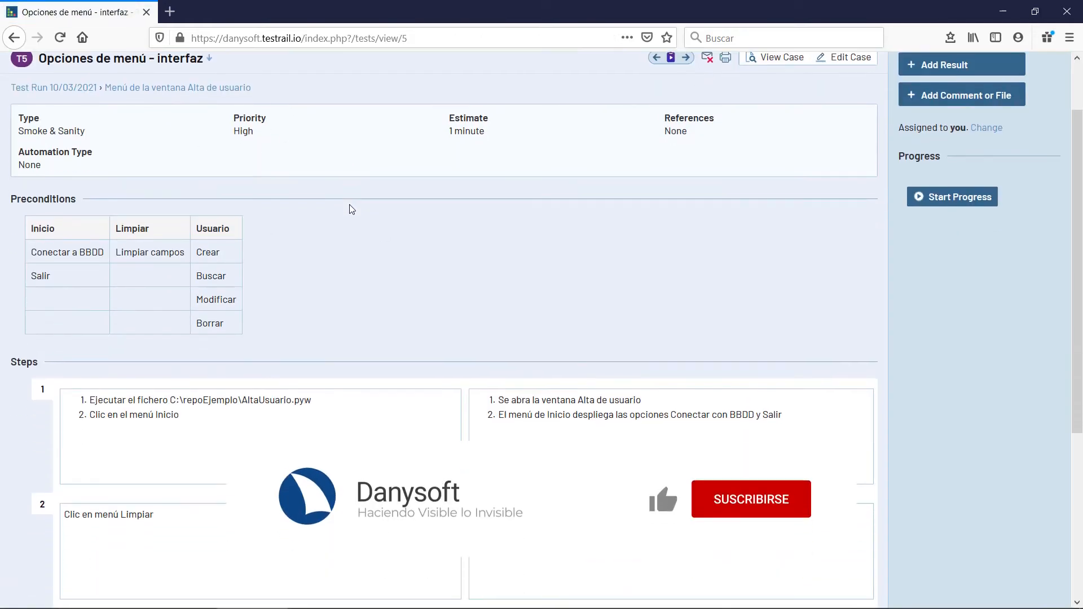
pyautogui.scroll(2, 351, 210)
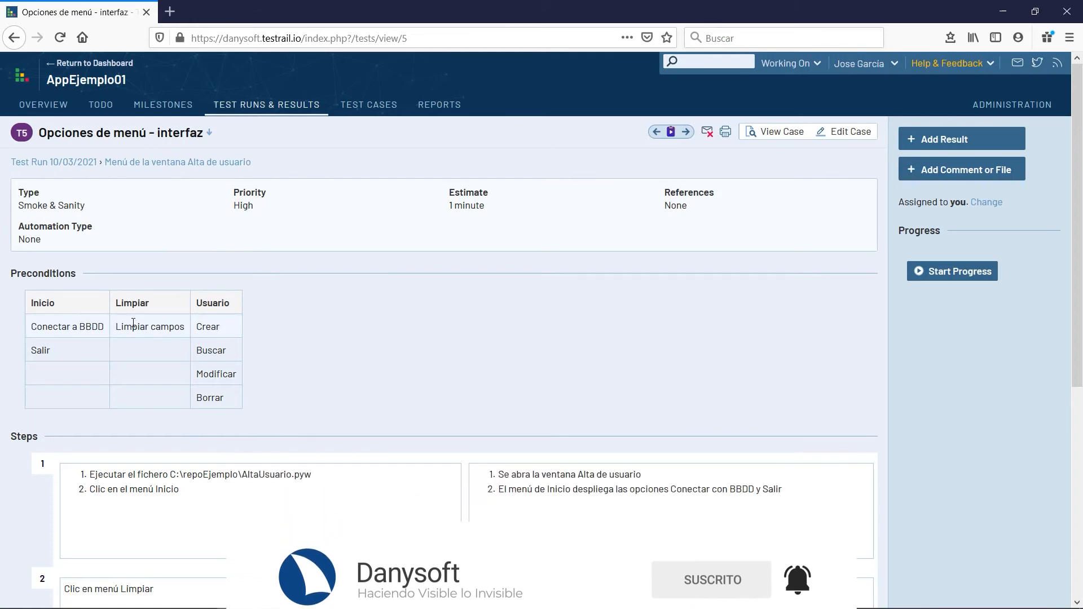
pyautogui.scroll(-3, 271, 301)
pyautogui.scroll(3, 218, 169)
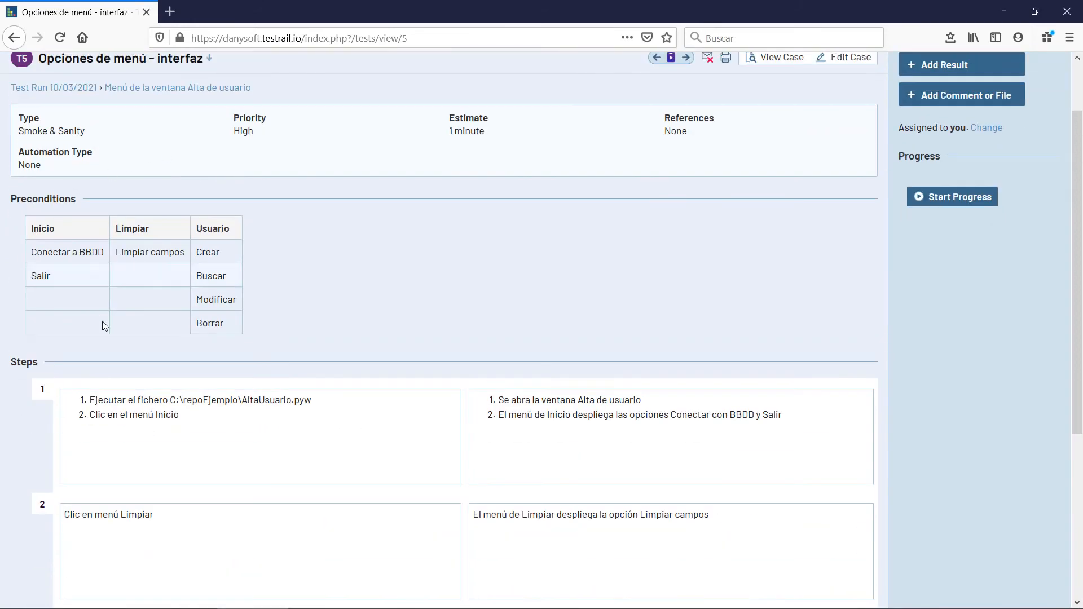
pyautogui.scroll(-3, 314, 265)
pyautogui.scroll(3, 509, 245)
# Start progress tracking on test T5.
pyautogui.click(959, 206)
pyautogui.scroll(-1, 59, 209)
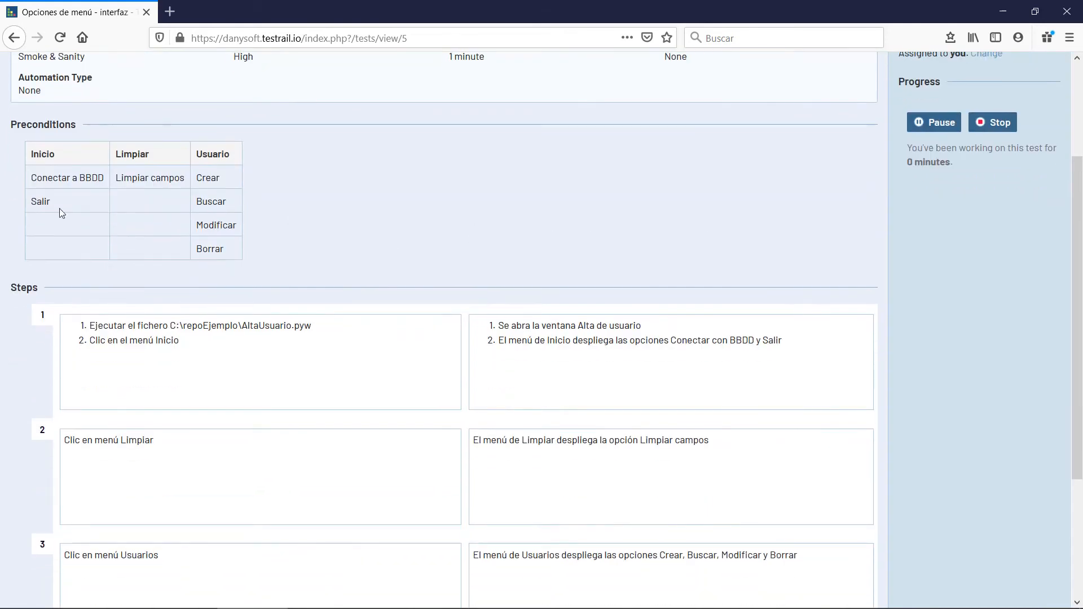
pyautogui.scroll(-3, 438, 186)
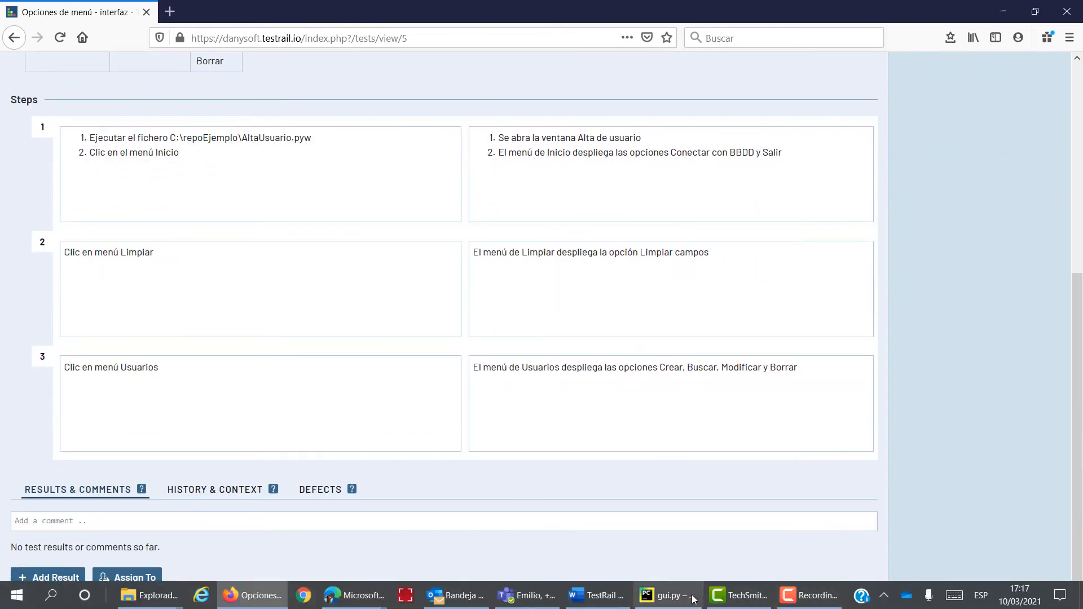
pyautogui.moveTo(148, 595)
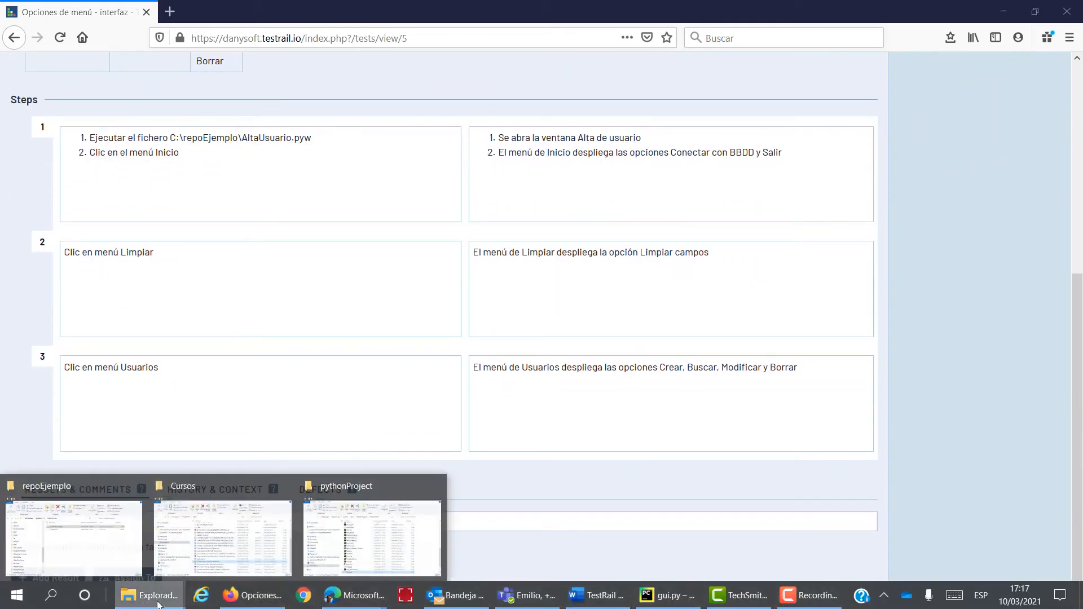
pyautogui.click(76, 557)
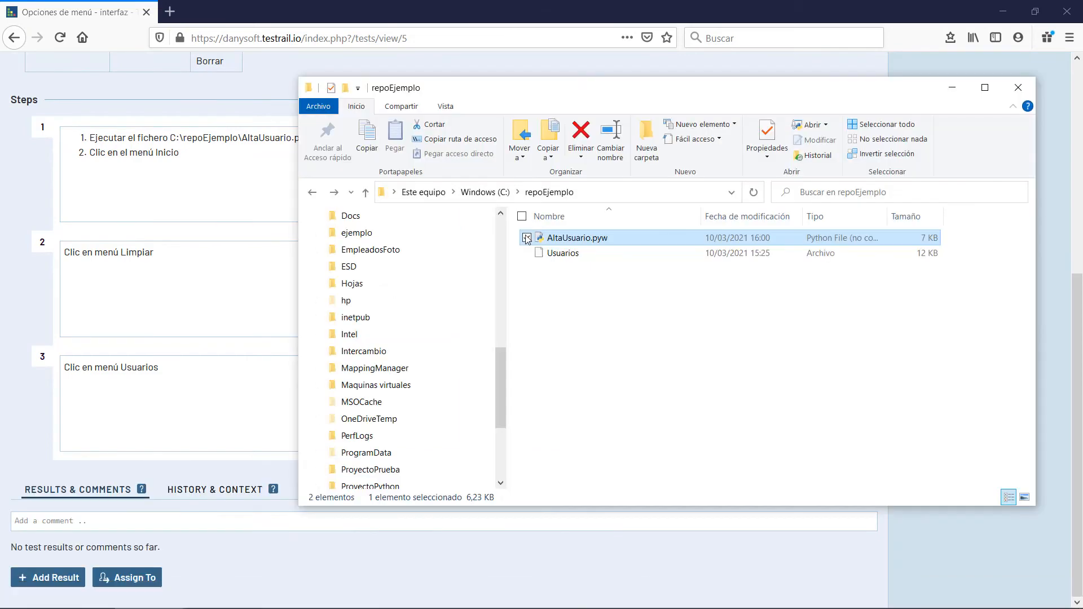
pyautogui.doubleClick(576, 240)
pyautogui.click(952, 88)
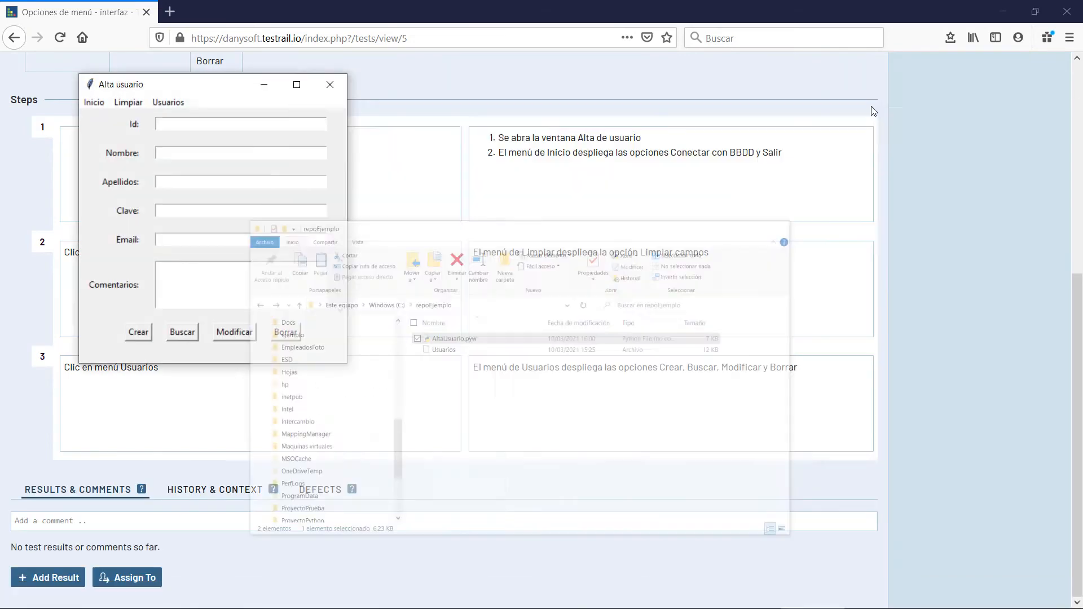
pyautogui.moveTo(215, 93); pyautogui.dragTo(770, 204)
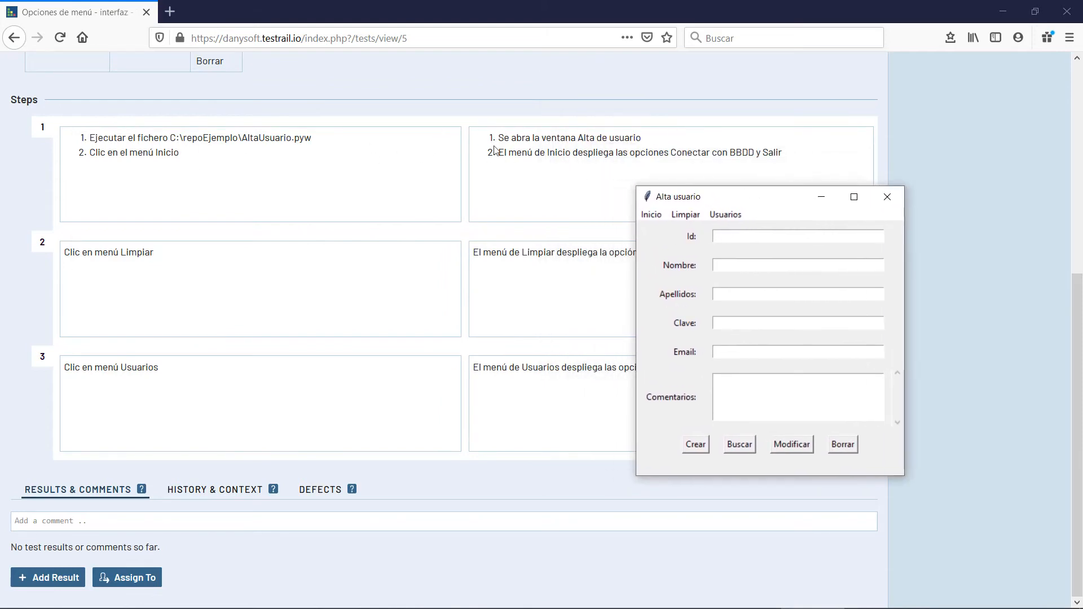
pyautogui.click(651, 215)
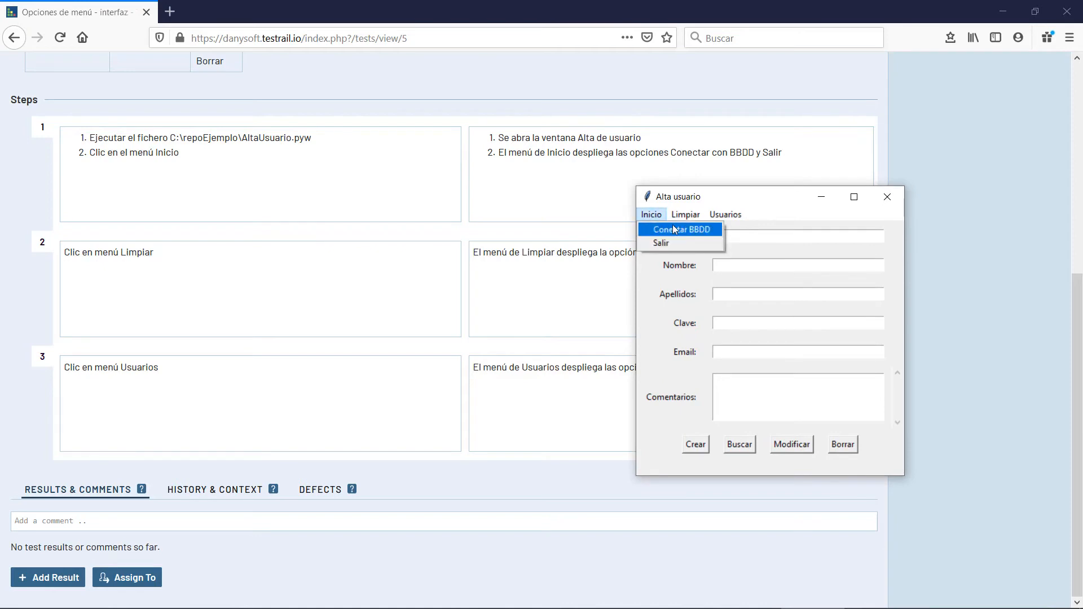
pyautogui.click(685, 215)
pyautogui.click(685, 215)
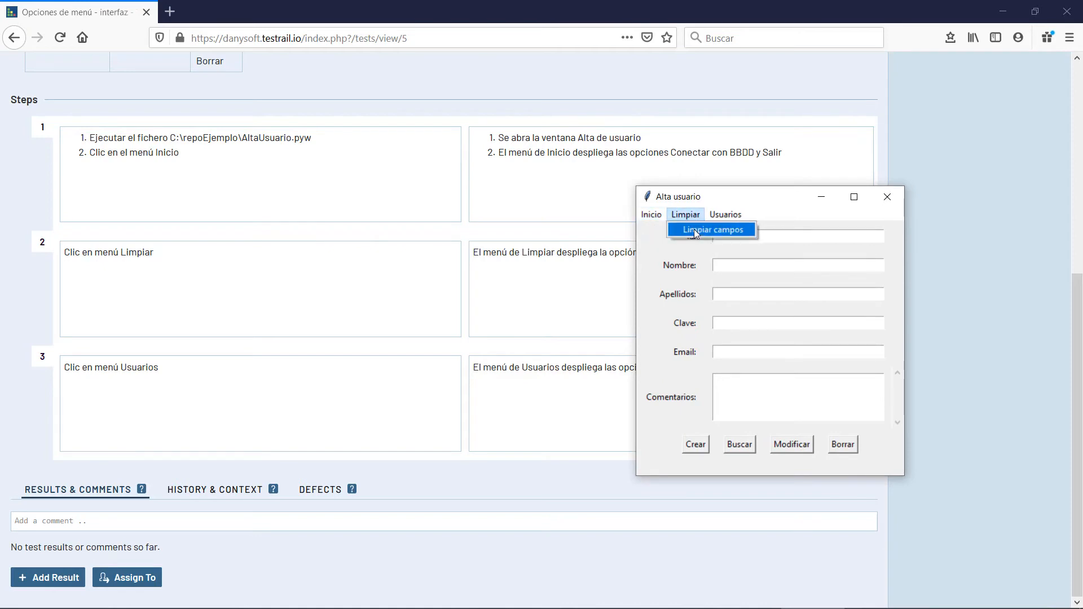
pyautogui.click(739, 215)
pyautogui.click(771, 194)
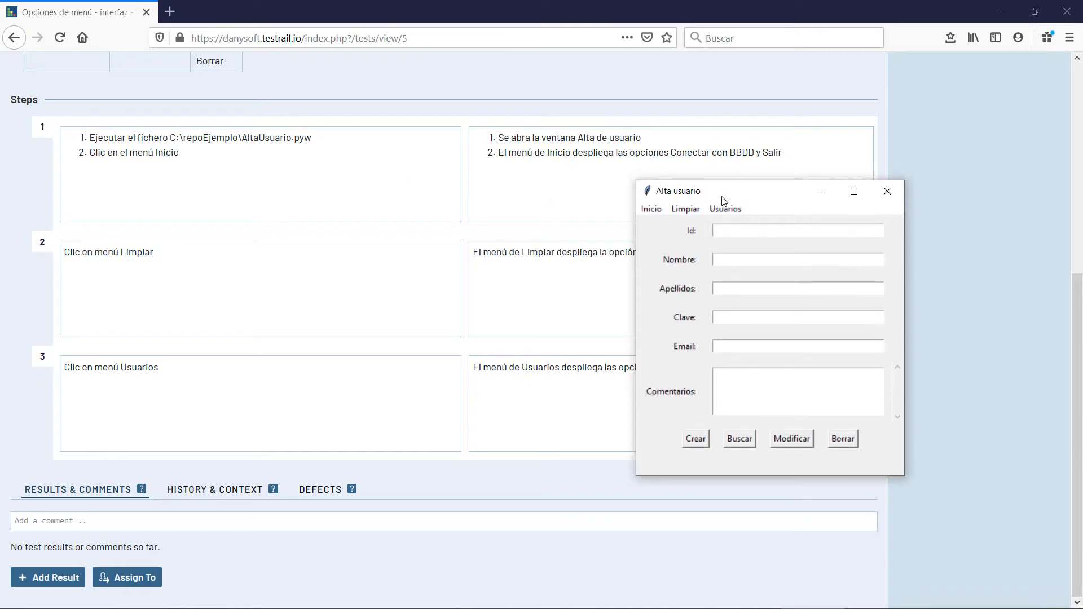
pyautogui.moveTo(728, 198); pyautogui.dragTo(266, 160)
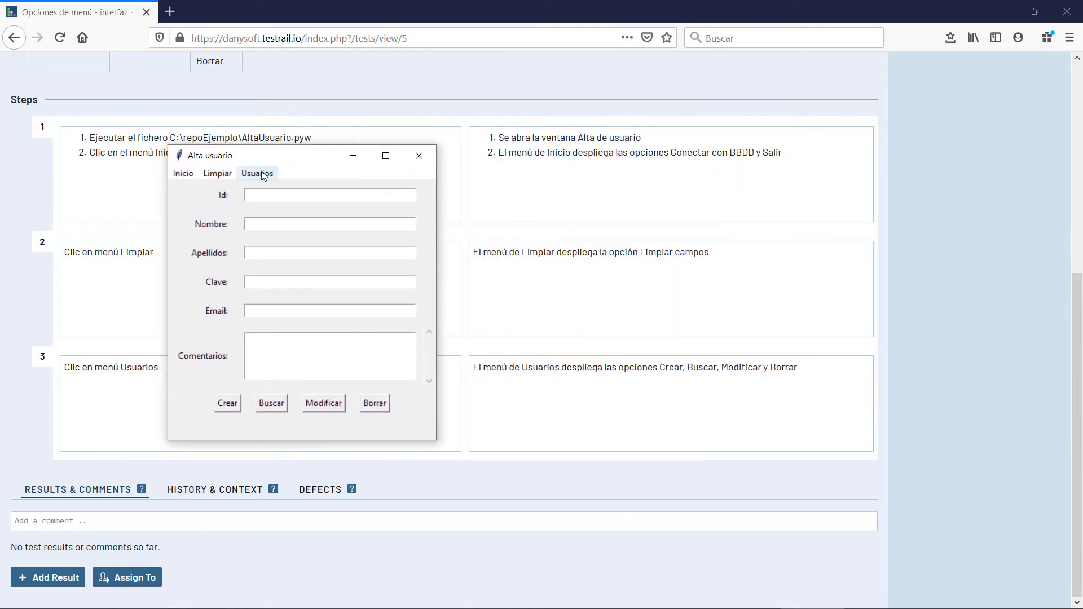
pyautogui.click(259, 174)
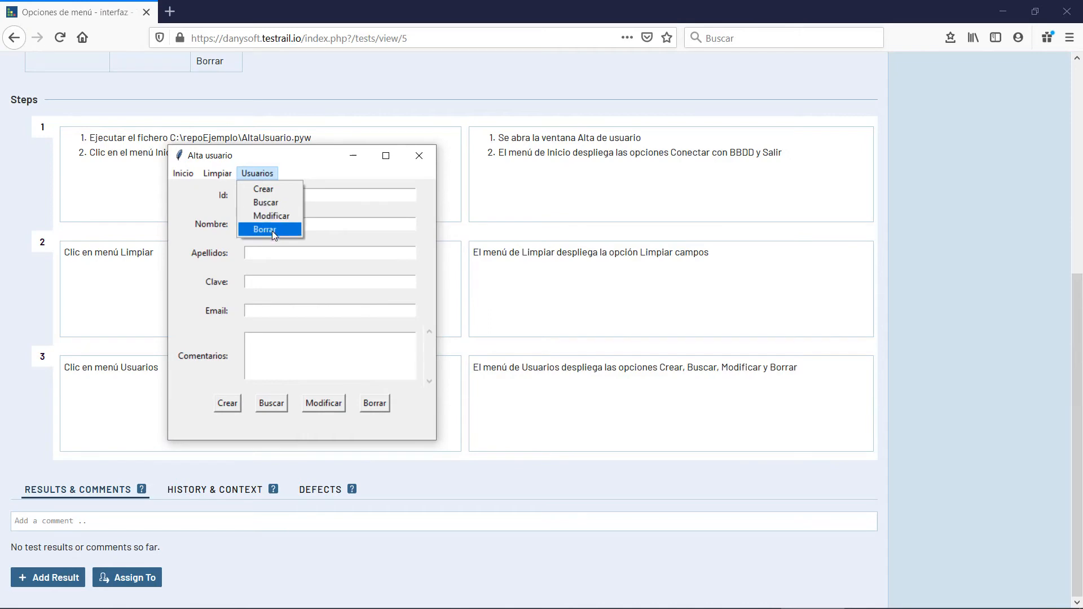
pyautogui.click(335, 170)
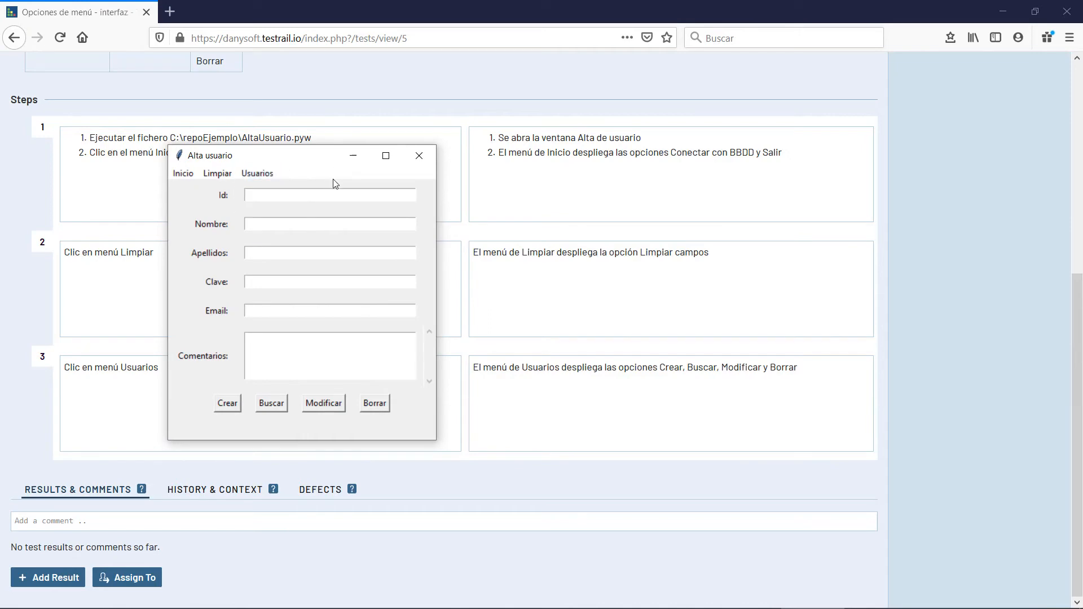
pyautogui.click(424, 163)
# Write the T5 comment 'La resolución de la pantalla es media. La pantalla se puede cambiar de tamaño. No hay…'.
pyautogui.scroll(5, 581, 307)
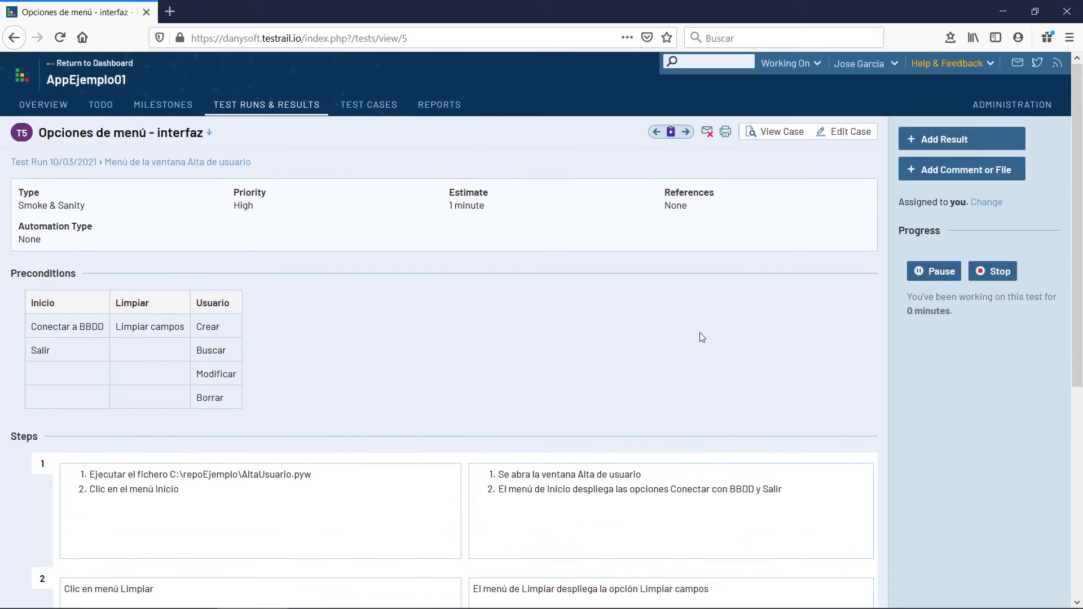
pyautogui.scroll(-4, 825, 400)
pyautogui.scroll(4, 796, 418)
pyautogui.scroll(-5, 758, 361)
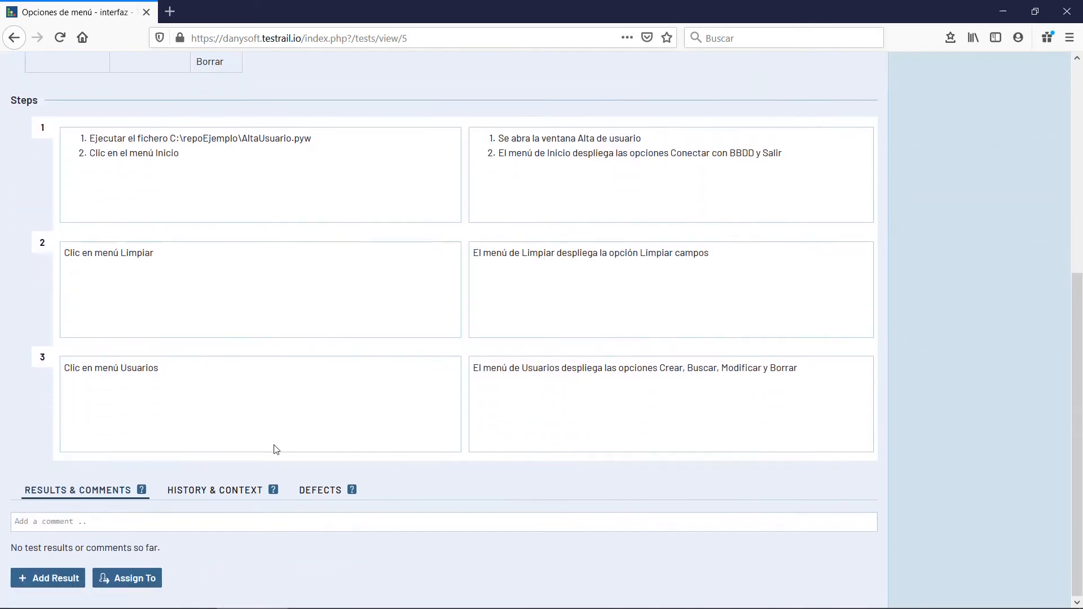
pyautogui.click(121, 516)
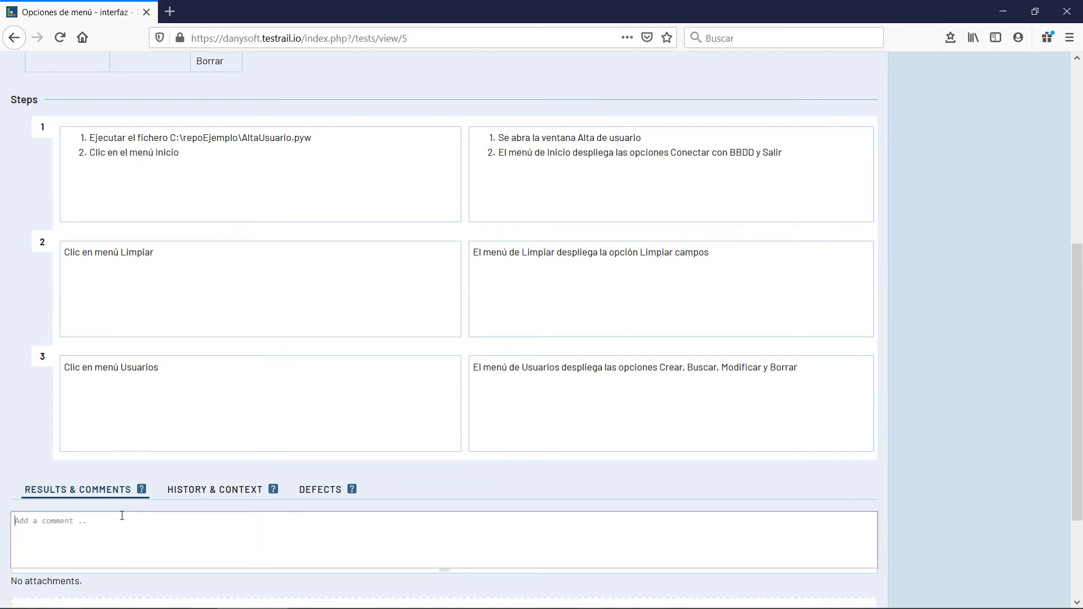
pyautogui.write('La re')
pyautogui.write('solu')
pyautogui.write('ción de la pantalal ')
pyautogui.write('la ')
pyautogui.write('es media.')
pyautogui.scroll(-3, 169, 490)
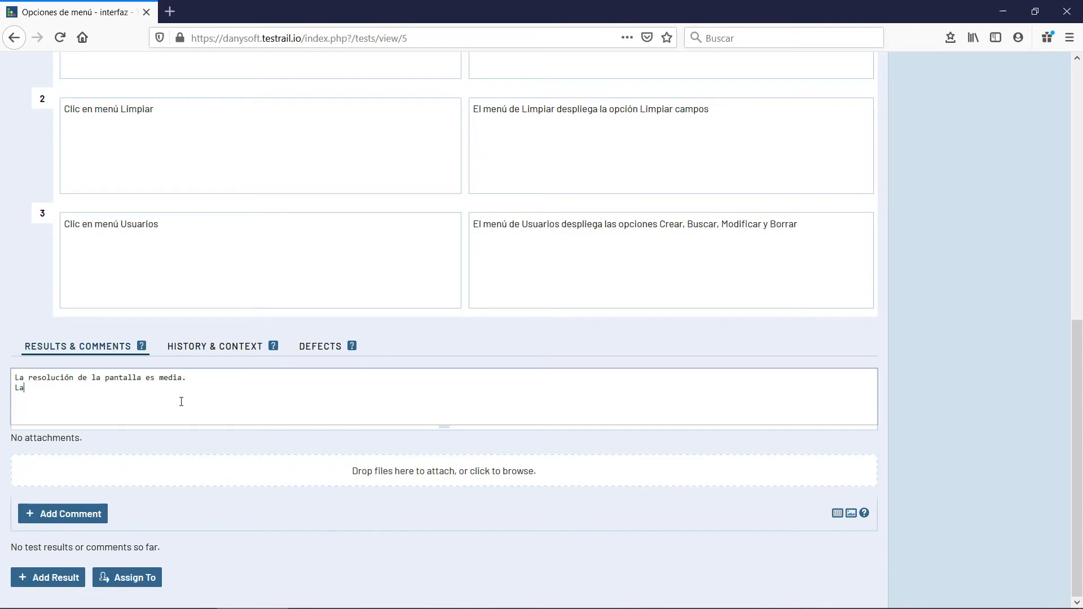
pyautogui.write('ntalla se puede cambiar de tamaño. No hay')
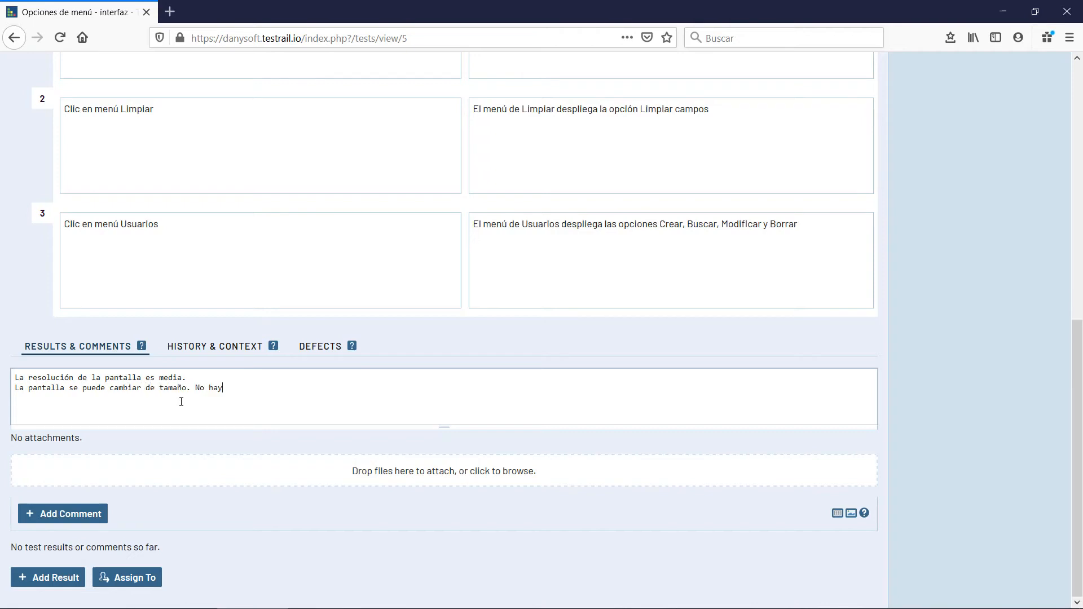
pyautogui.write(' ningún requisito al respecto.')
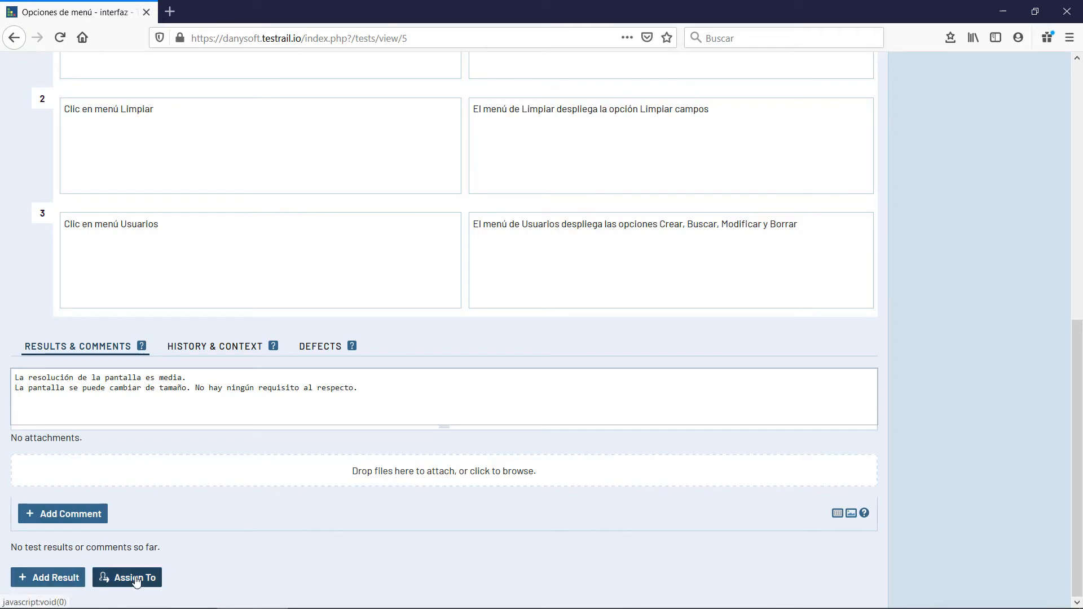
# Start an Add Result form for T5 and look over its status and assignee options.
pyautogui.click(50, 578)
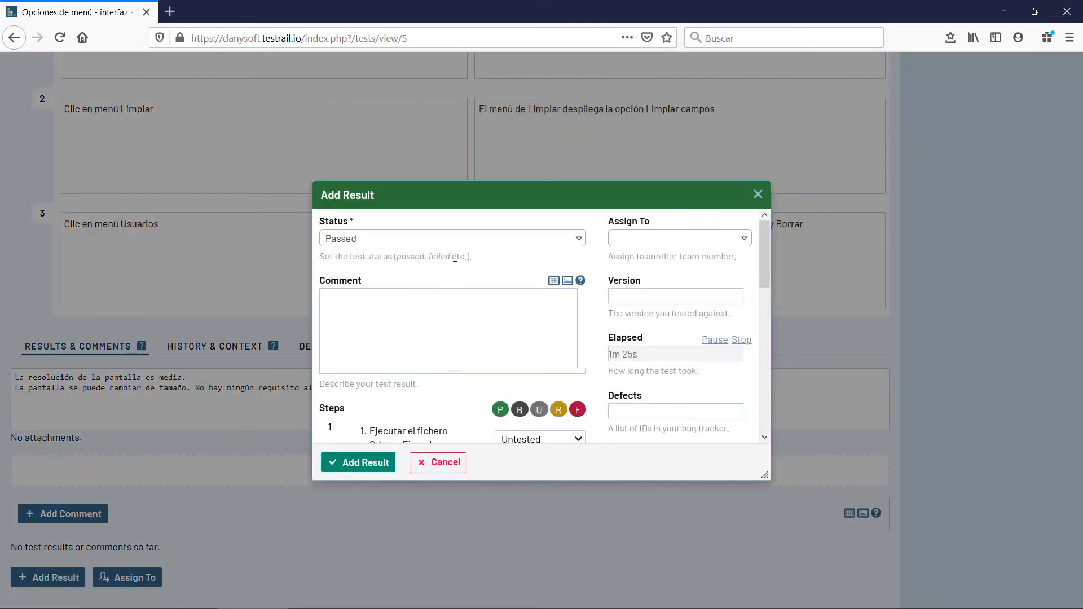
pyautogui.click(578, 240)
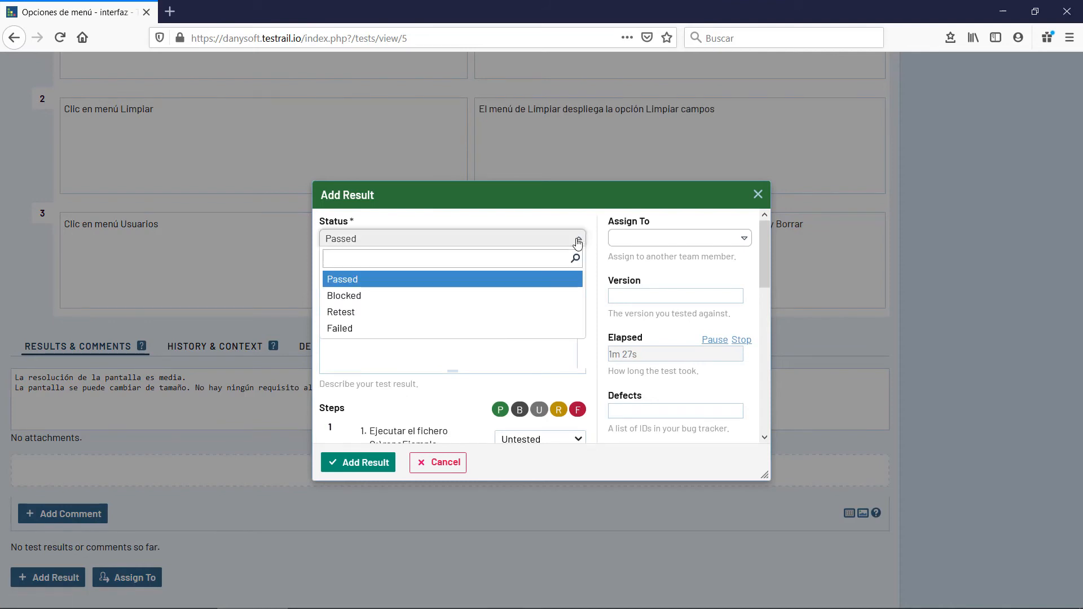
pyautogui.click(577, 242)
pyautogui.click(664, 240)
pyautogui.click(664, 242)
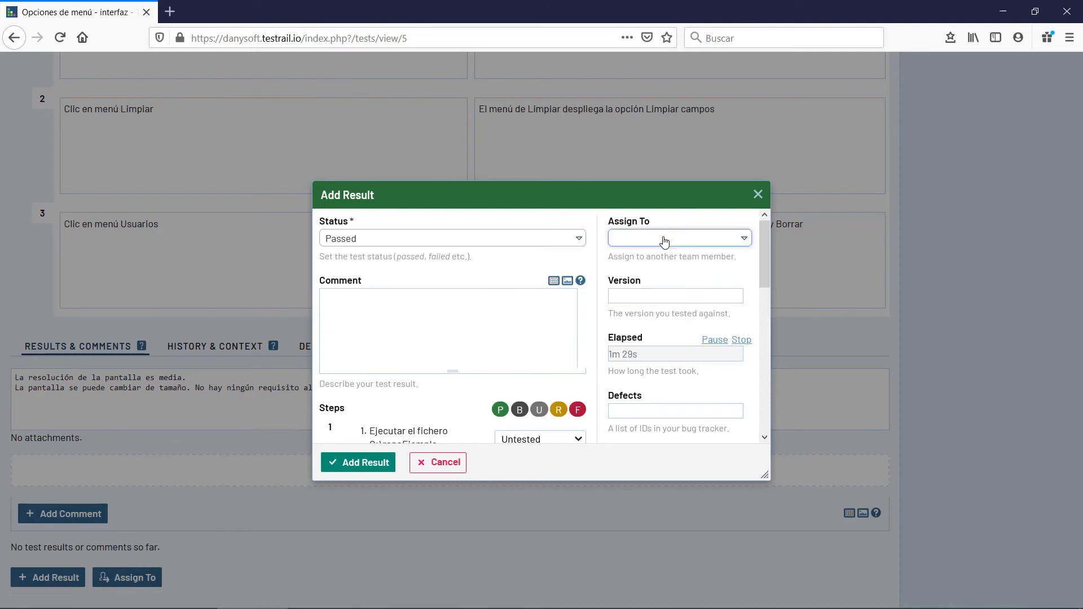
pyautogui.scroll(-5, 444, 344)
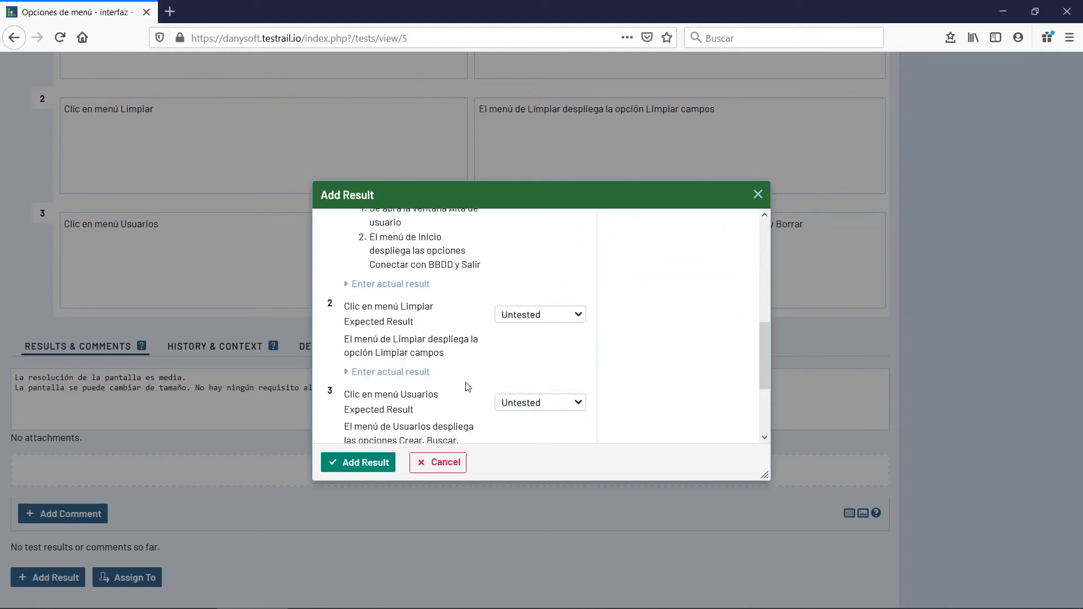
pyautogui.scroll(3, 542, 341)
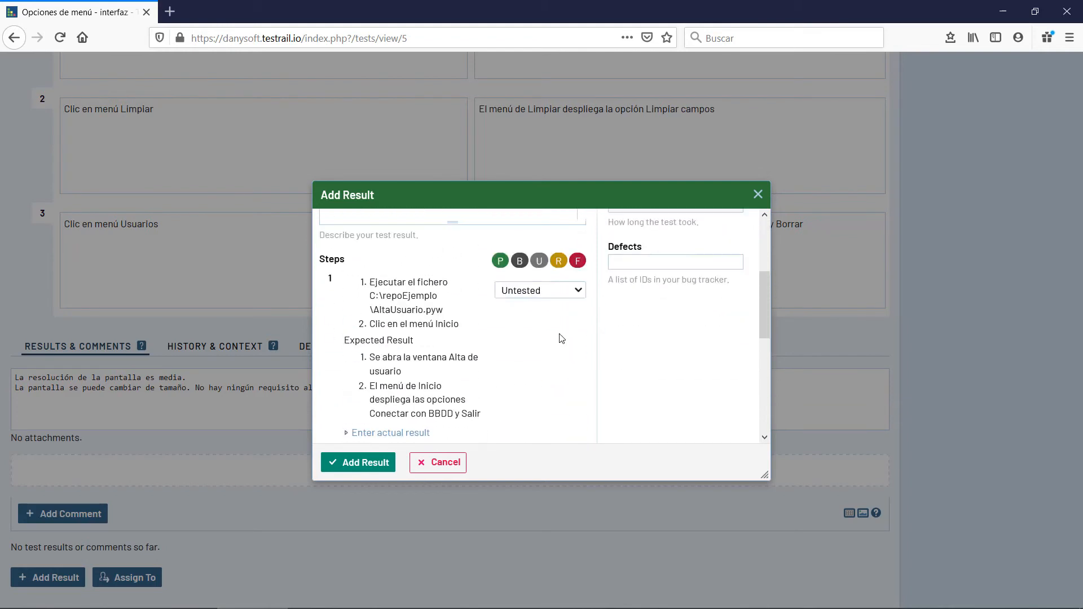
# Mark steps 1, 2 and 3 of the result as Passed.
pyautogui.click(581, 291)
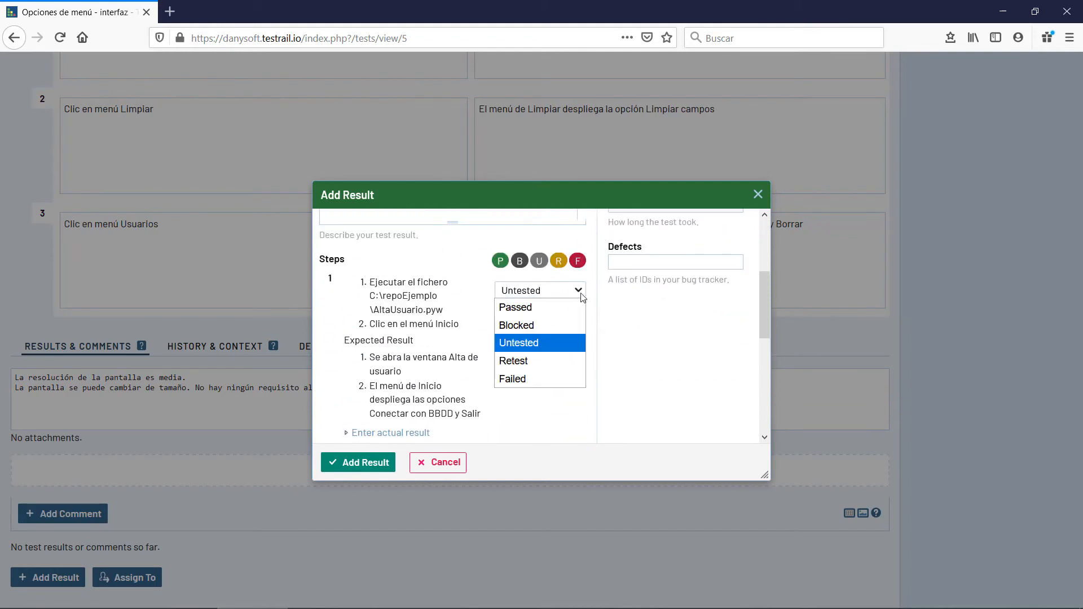
pyautogui.click(557, 312)
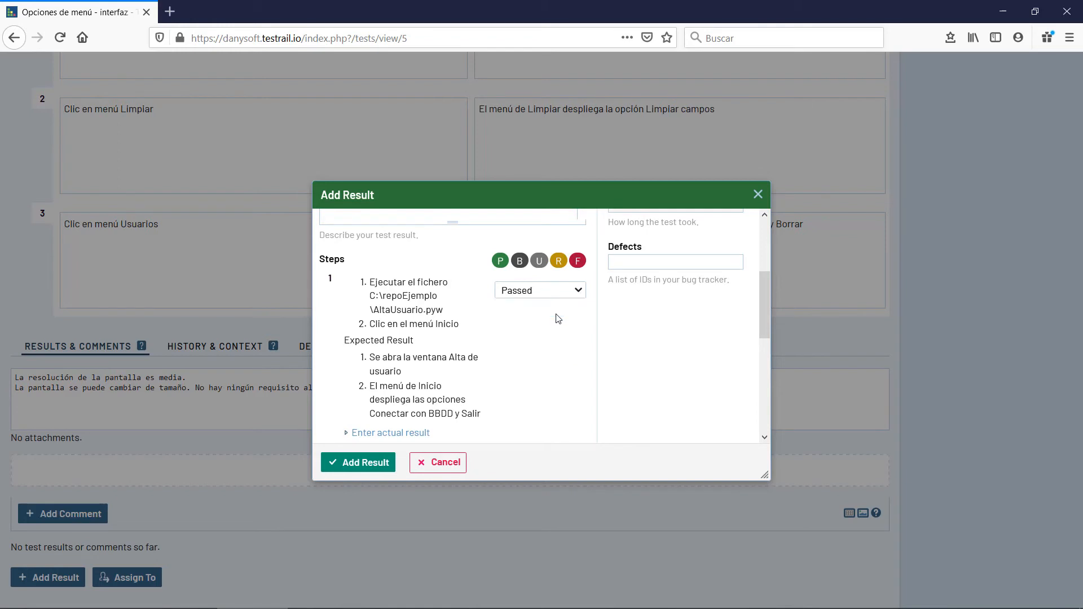
pyautogui.scroll(-3, 559, 318)
pyautogui.click(581, 241)
pyautogui.click(565, 258)
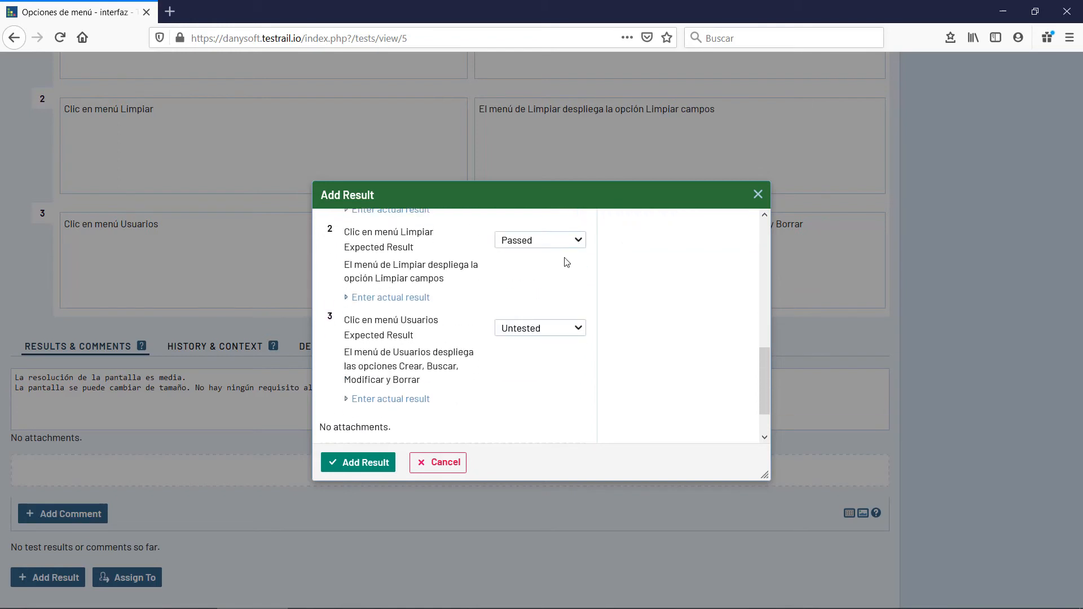
pyautogui.click(579, 329)
pyautogui.click(566, 346)
# Make the result form taller so all its fields are visible.
pyautogui.scroll(-2, 555, 320)
pyautogui.scroll(10, 502, 368)
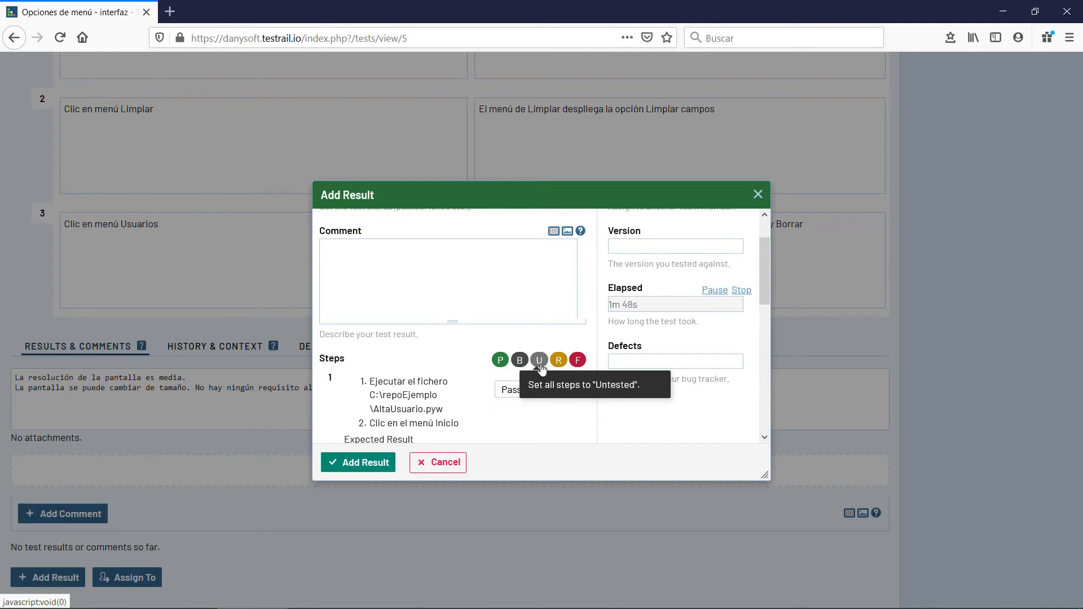
pyautogui.scroll(-3, 563, 307)
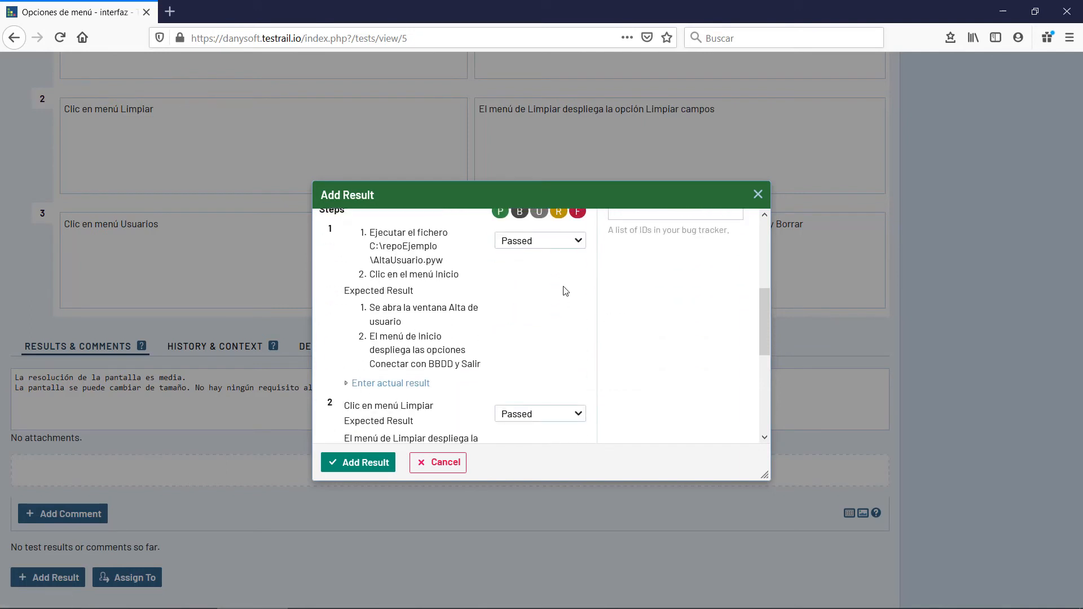
pyautogui.scroll(2, 559, 282)
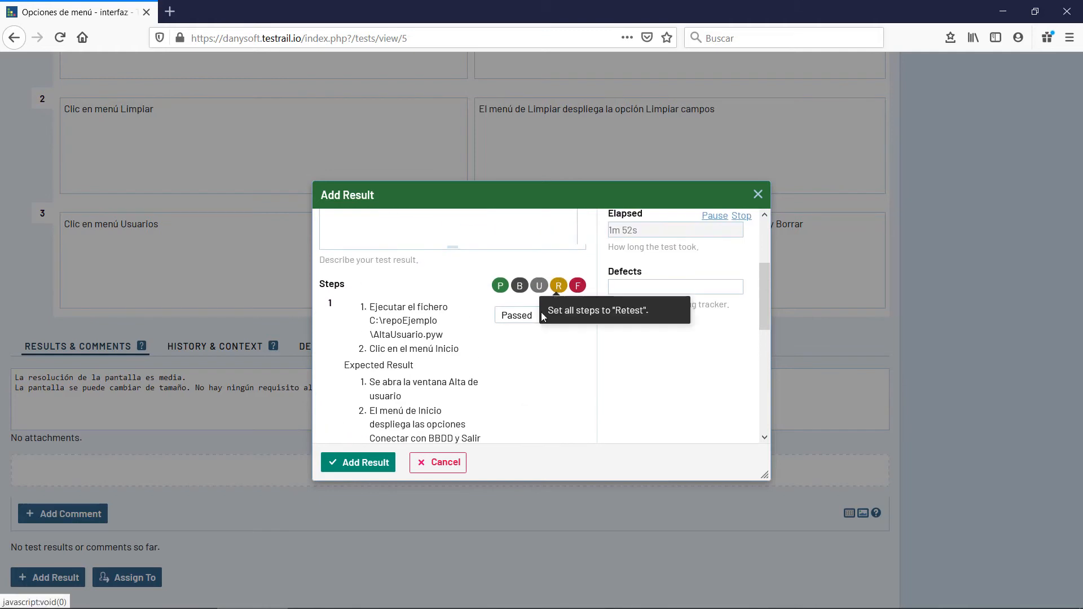
pyautogui.scroll(-2, 540, 313)
pyautogui.scroll(4, 634, 316)
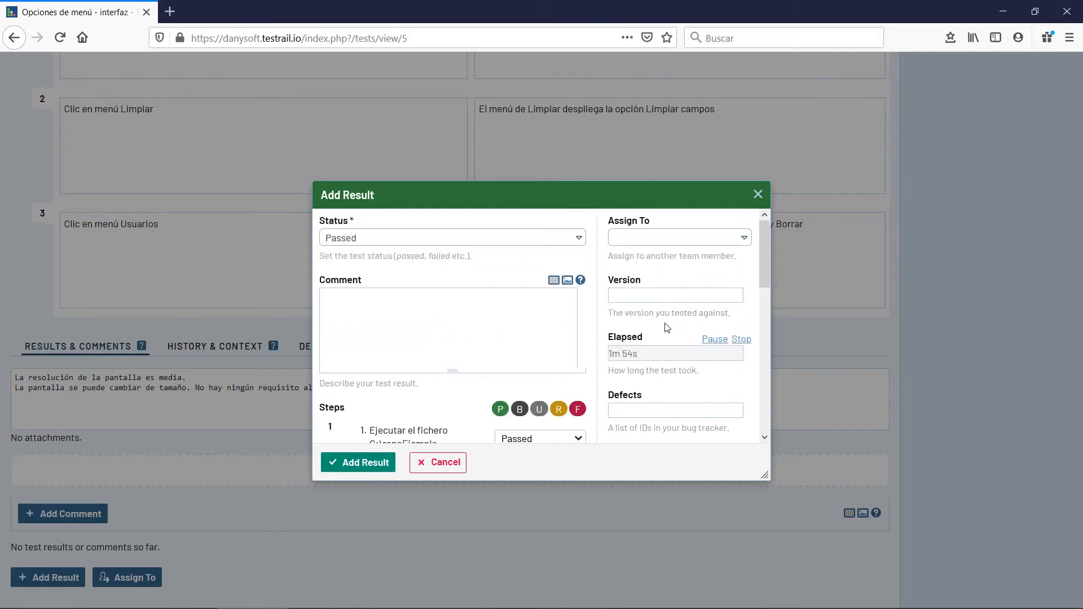
pyautogui.scroll(-3, 473, 354)
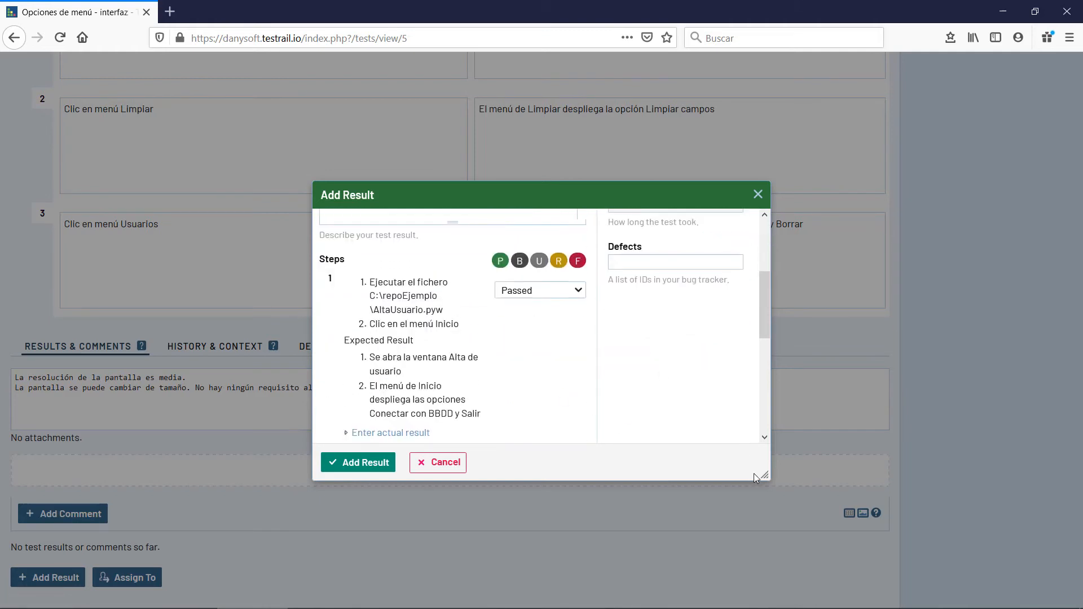
pyautogui.moveTo(770, 477); pyautogui.dragTo(769, 536)
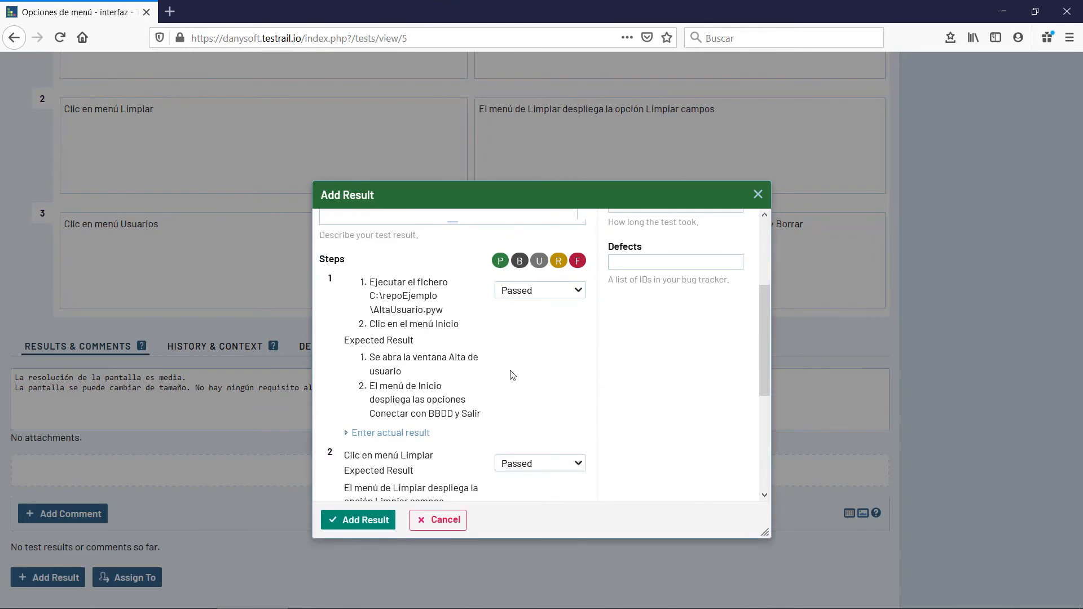
pyautogui.scroll(-4, 510, 374)
pyautogui.scroll(5, 511, 373)
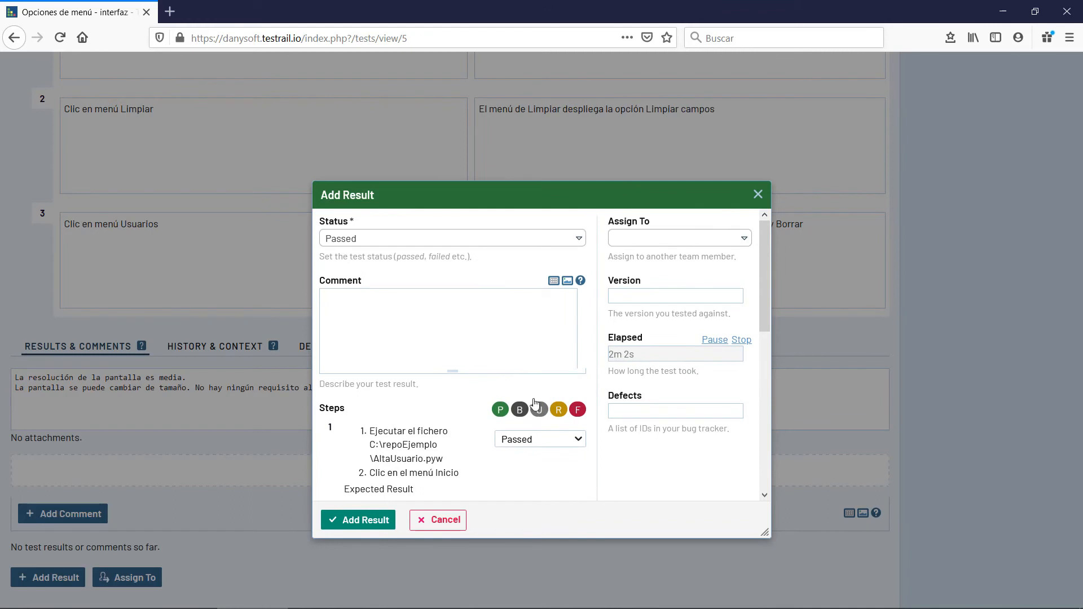
# Enter version 1.00.001 and defect 181, then add the Passed result for T5.
pyautogui.click(644, 292)
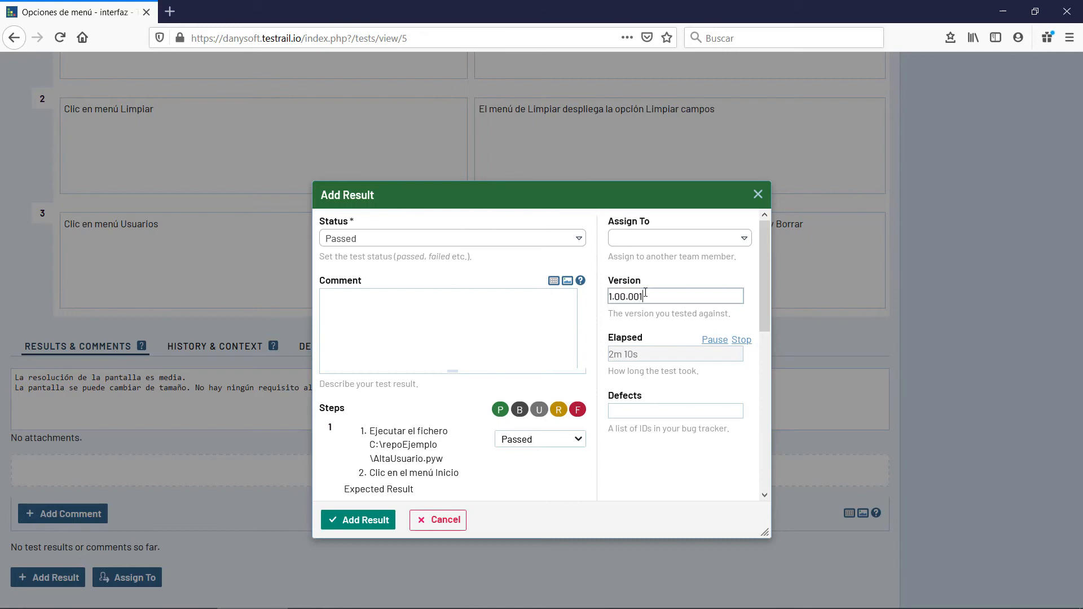
pyautogui.click(647, 413)
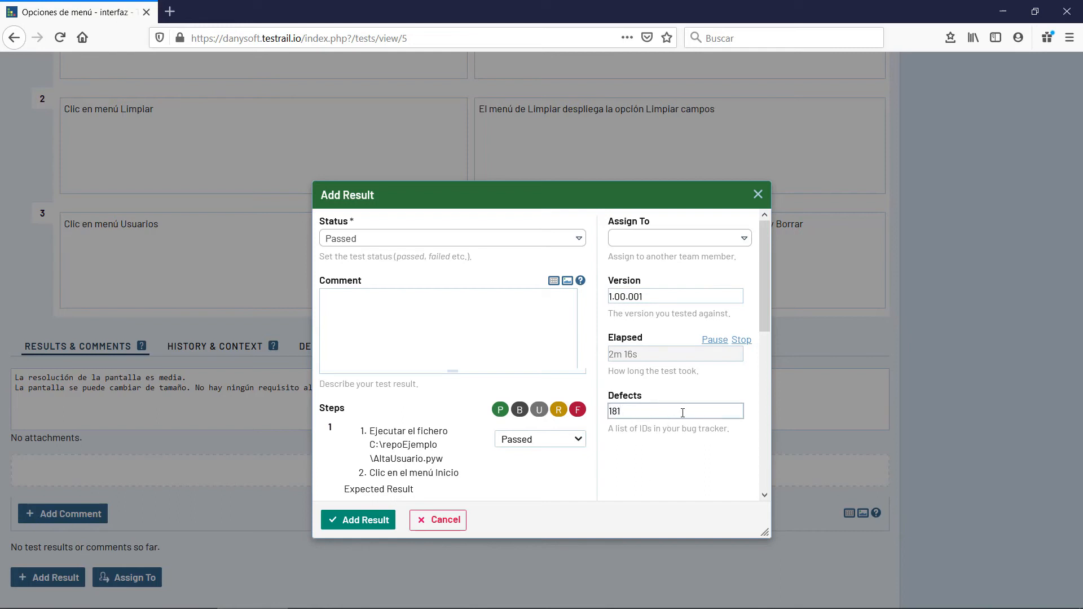
pyautogui.click(356, 521)
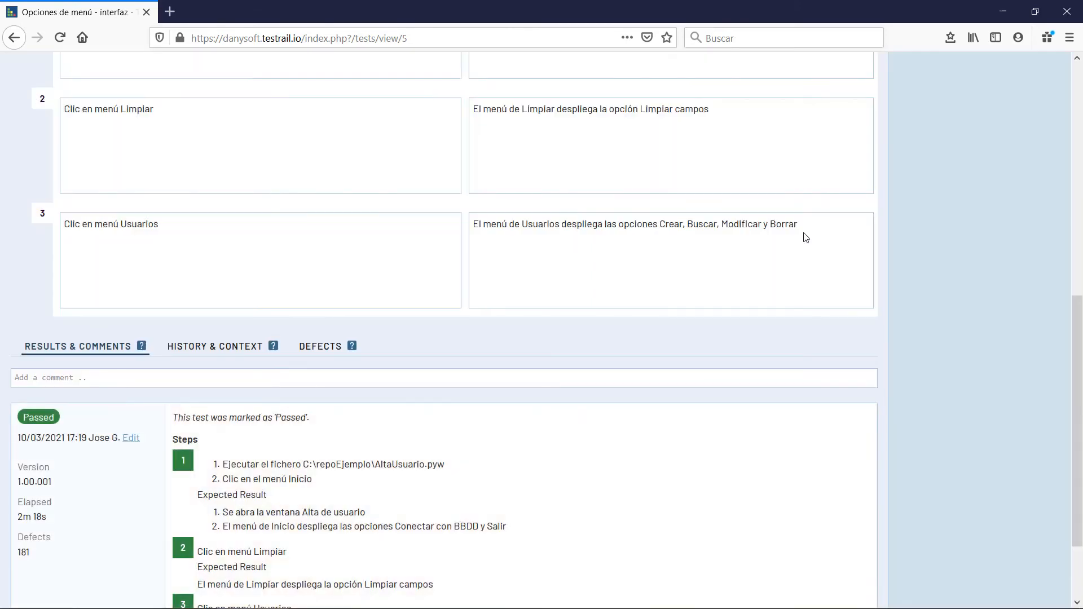
pyautogui.scroll(-2, 223, 384)
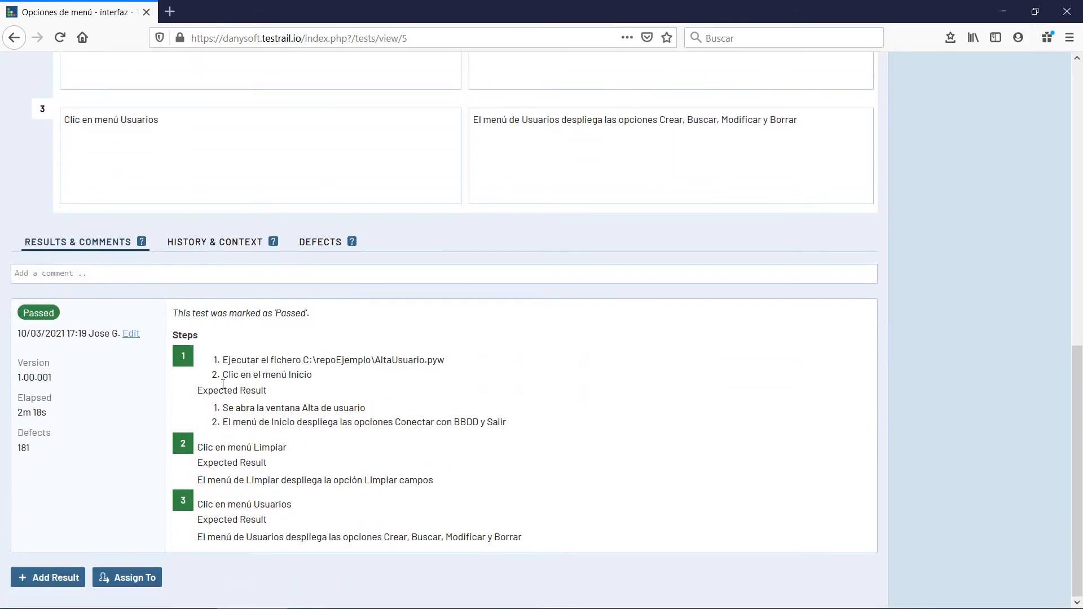
pyautogui.scroll(10, 167, 376)
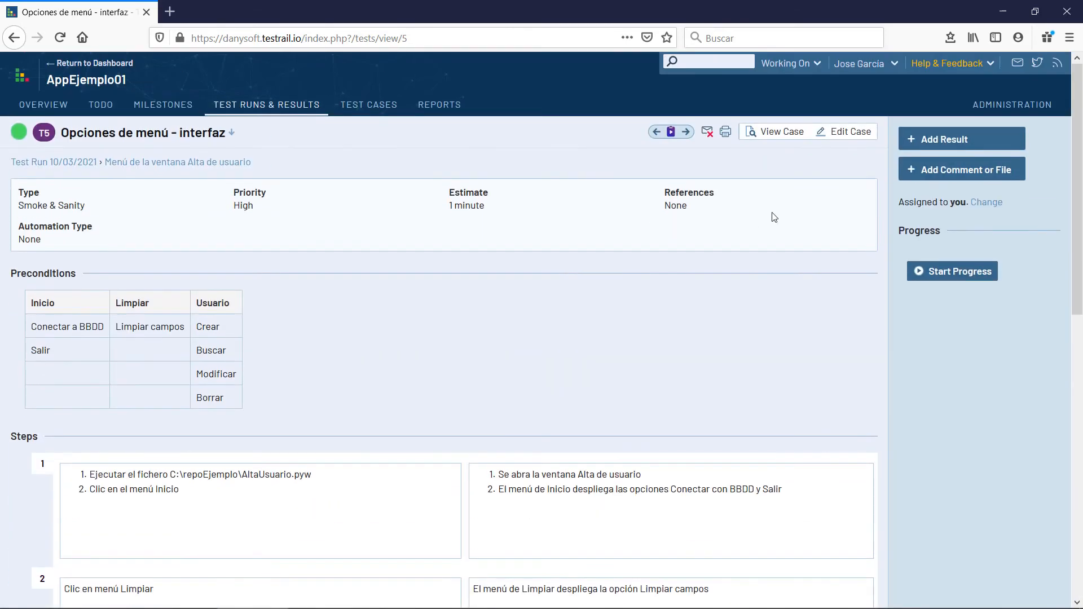
# Check the run's 100% progress, then view the AppEjemplo01 overview and its no-active-milestones note.
pyautogui.click(242, 108)
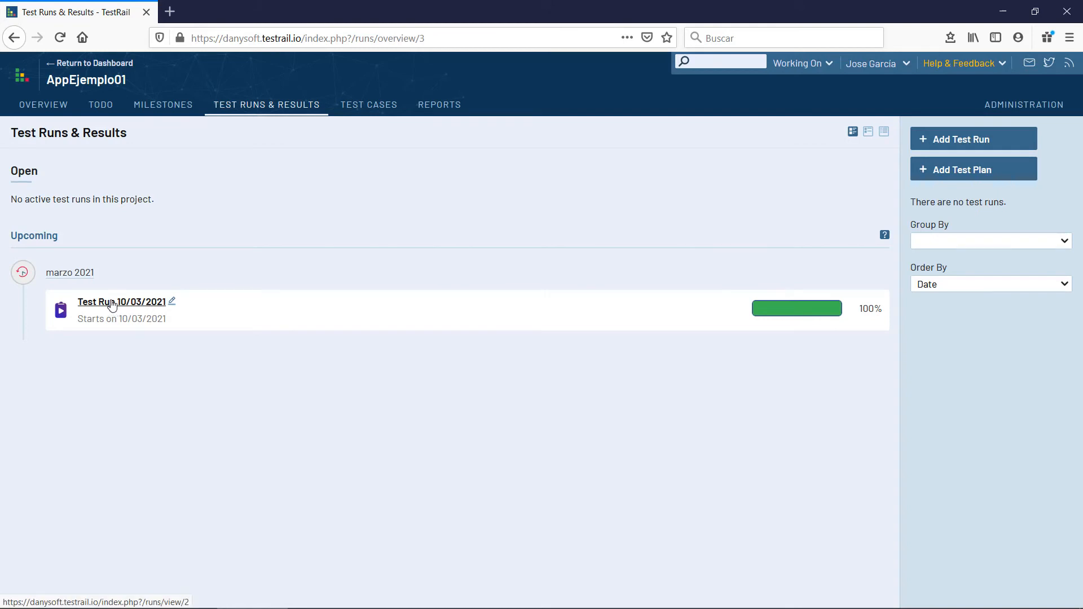
pyautogui.moveTo(800, 311)
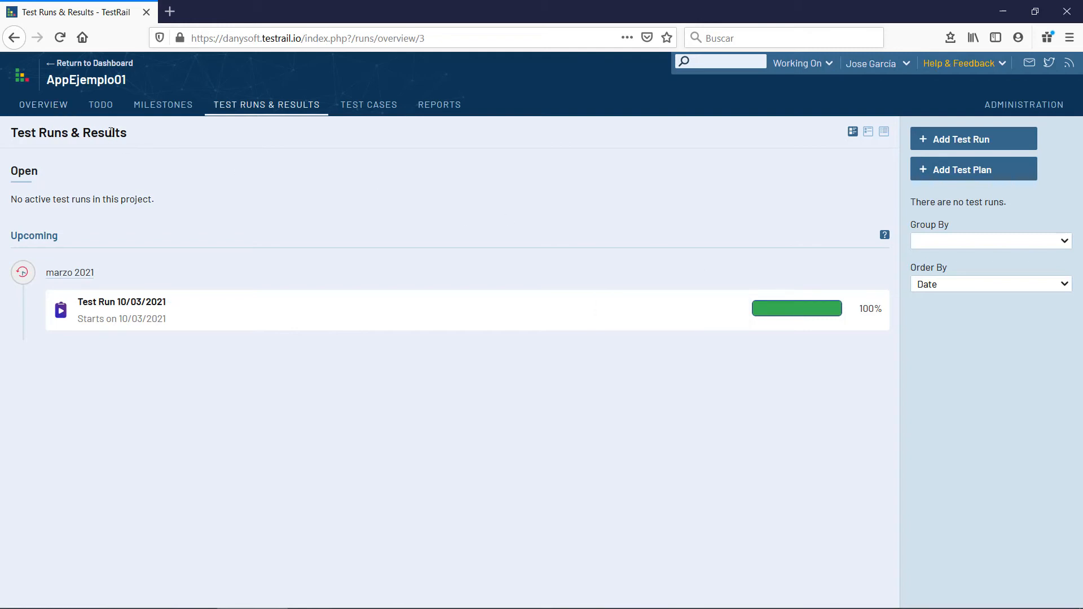
pyautogui.click(51, 110)
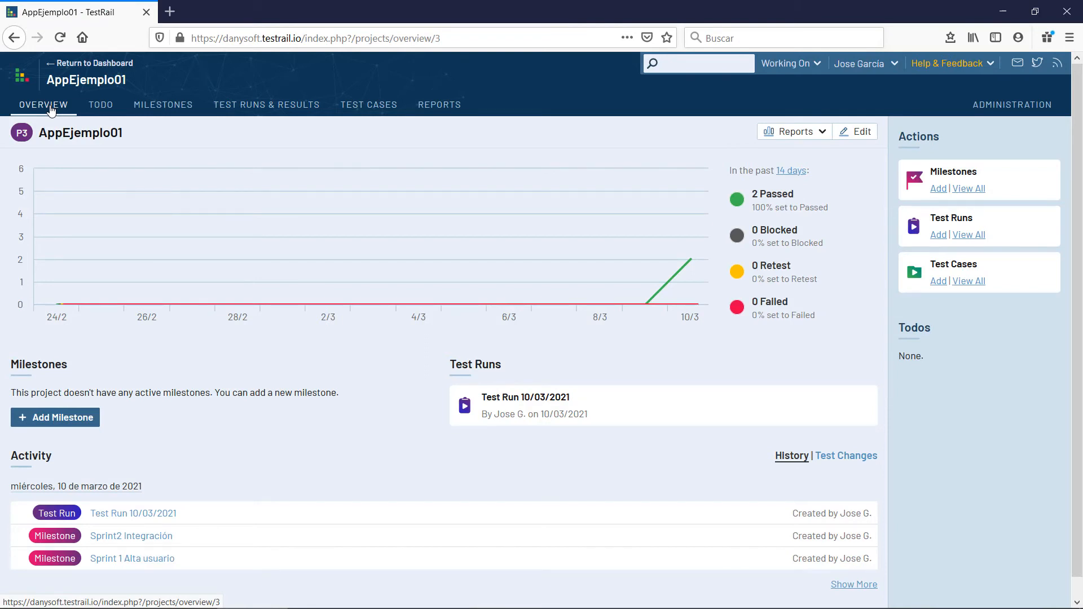
pyautogui.scroll(-1, 186, 403)
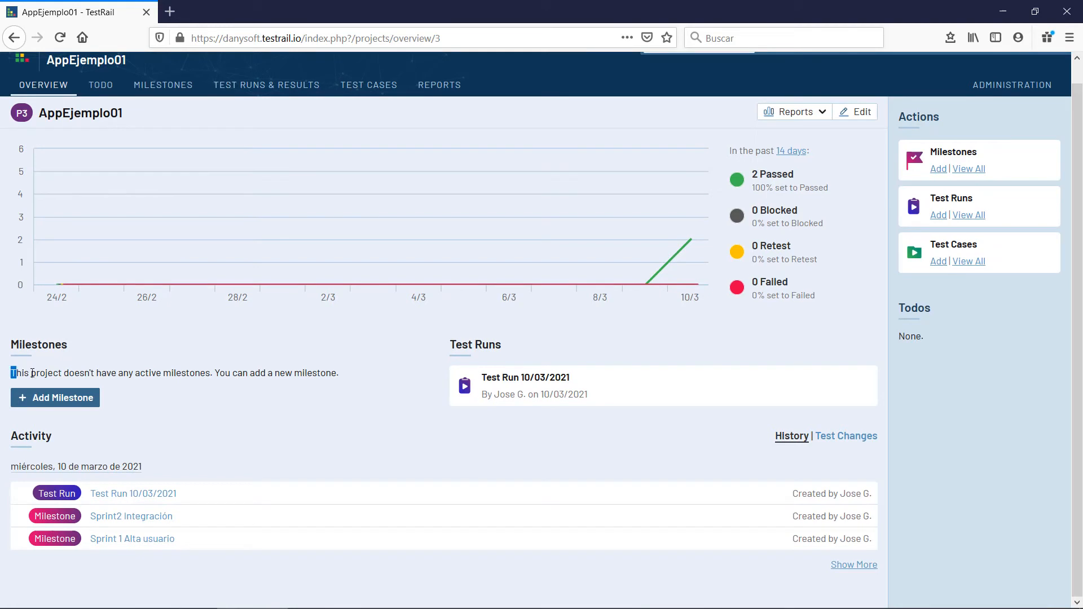
pyautogui.moveTo(32, 373); pyautogui.dragTo(206, 375)
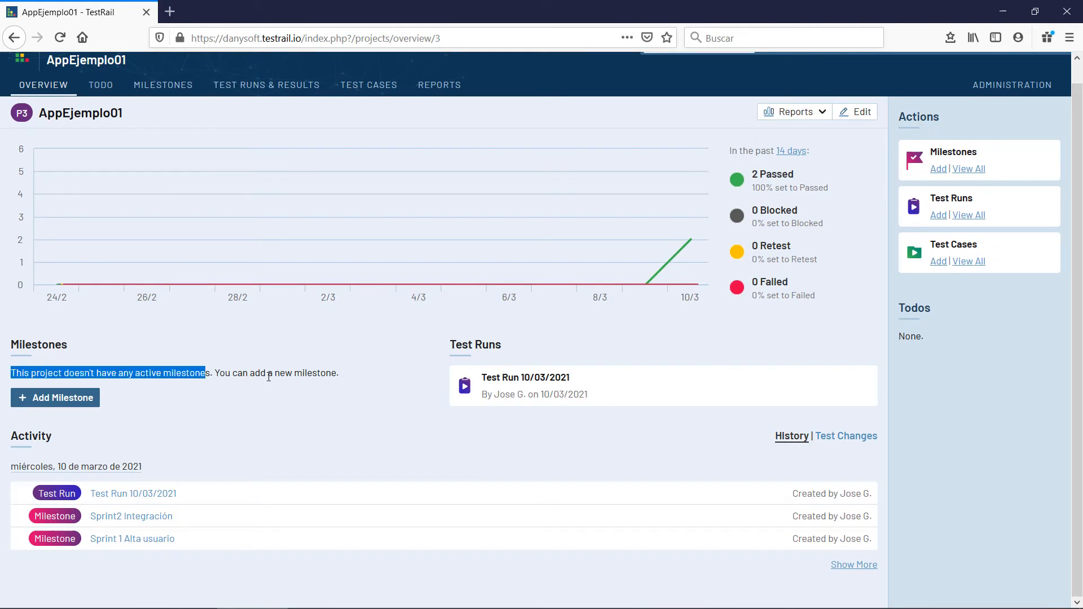
pyautogui.doubleClick(269, 373)
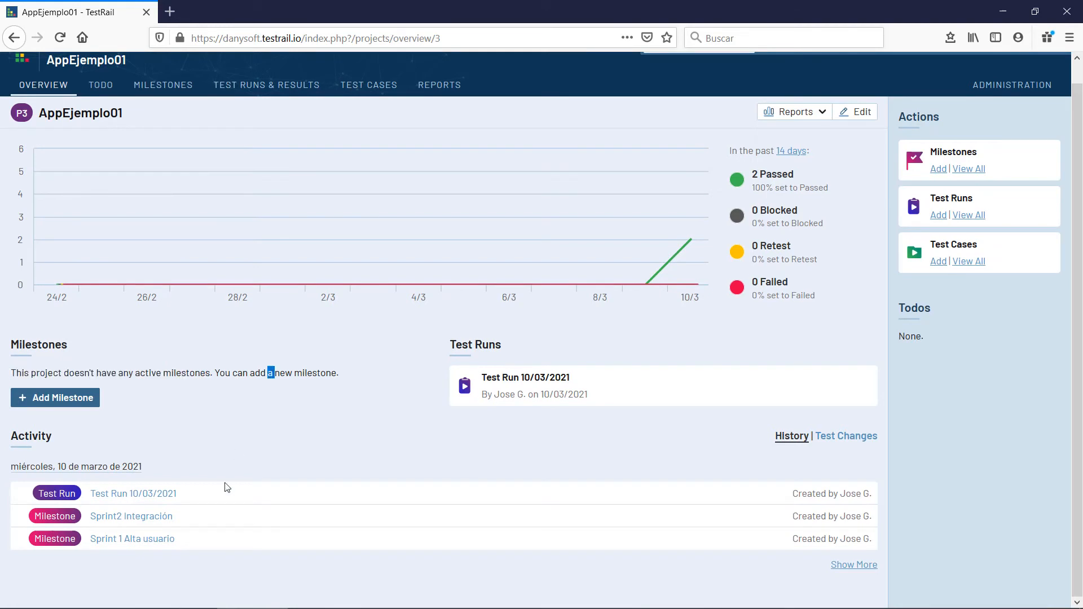
# Start the Sprint 1 Alta usuario milestone, running 10/03/2021 to 15/03/2021.
pyautogui.click(129, 539)
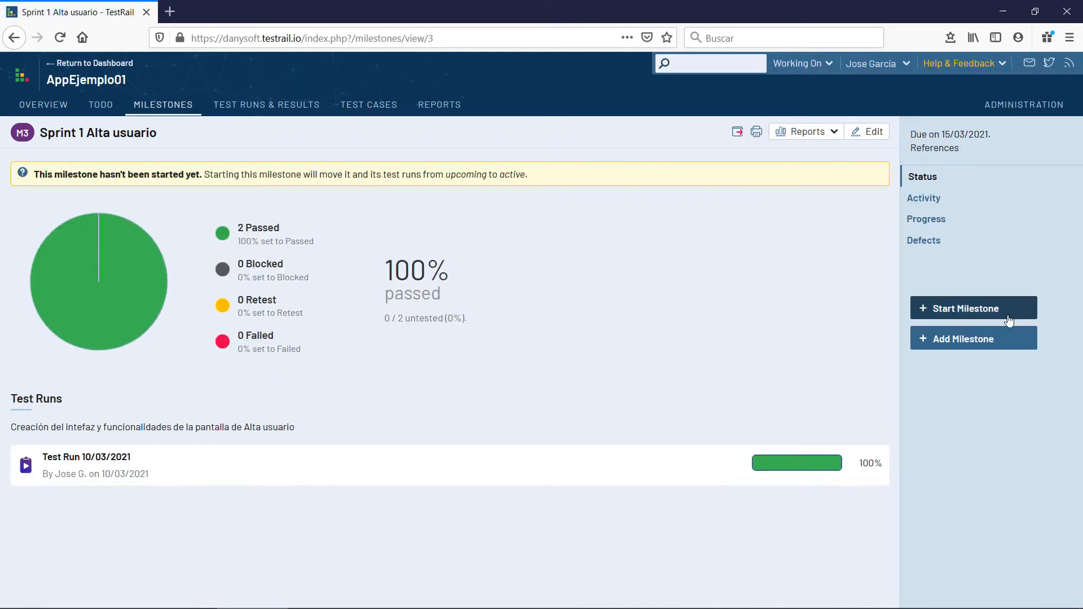
pyautogui.click(978, 318)
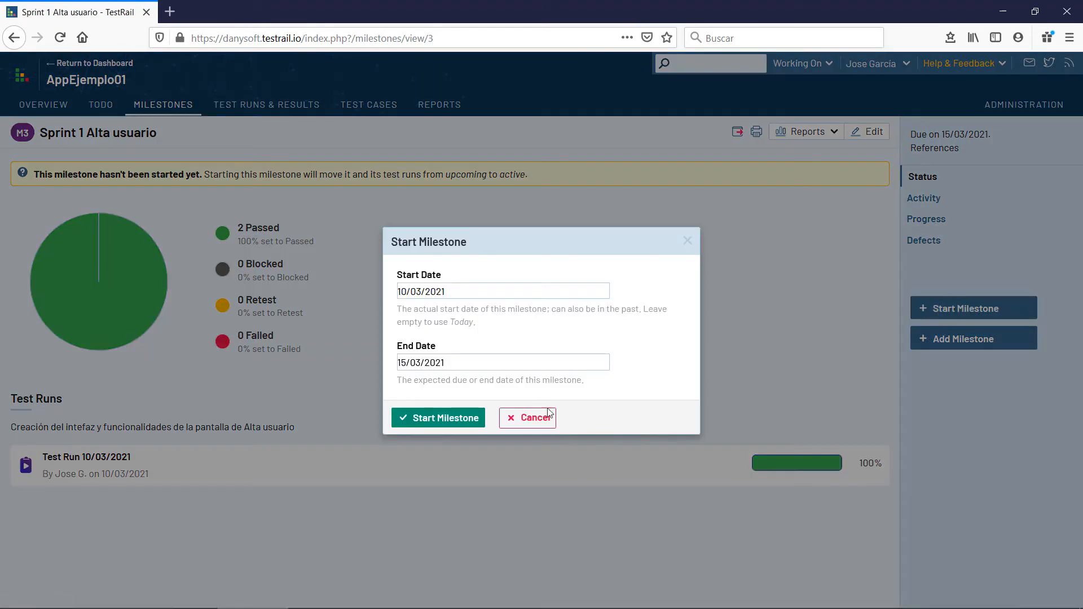
pyautogui.click(423, 418)
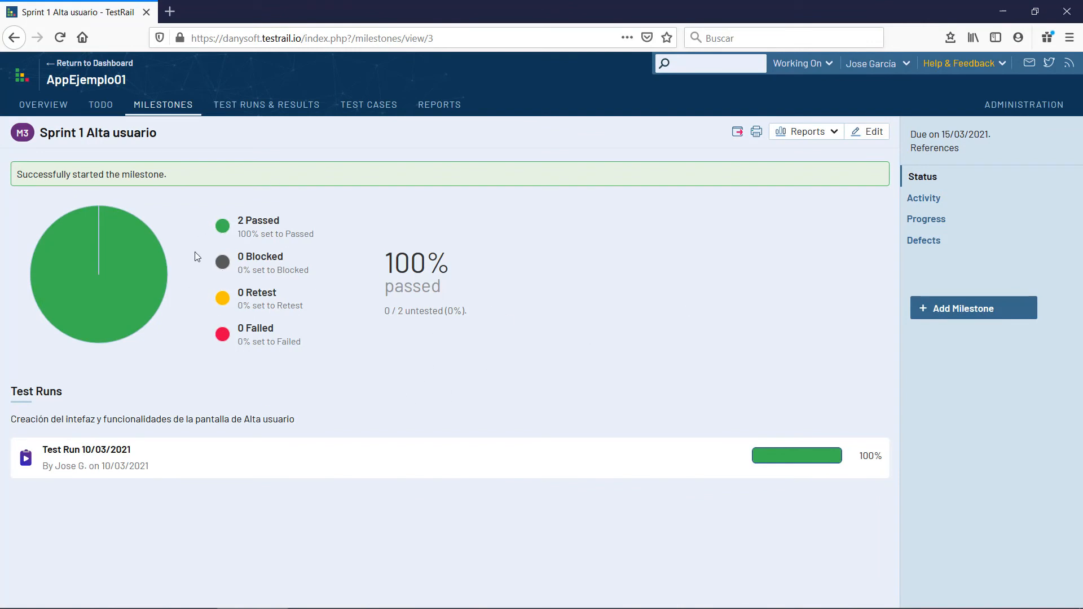
# Return to the project overview and point out the 2 Passed results.
pyautogui.click(43, 105)
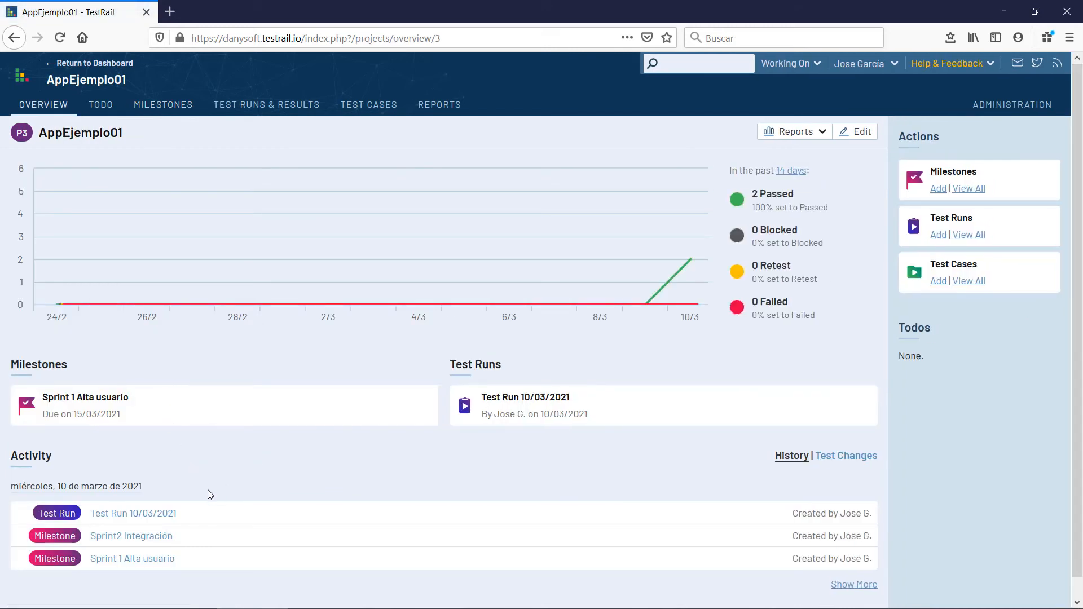
pyautogui.scroll(-1, 209, 493)
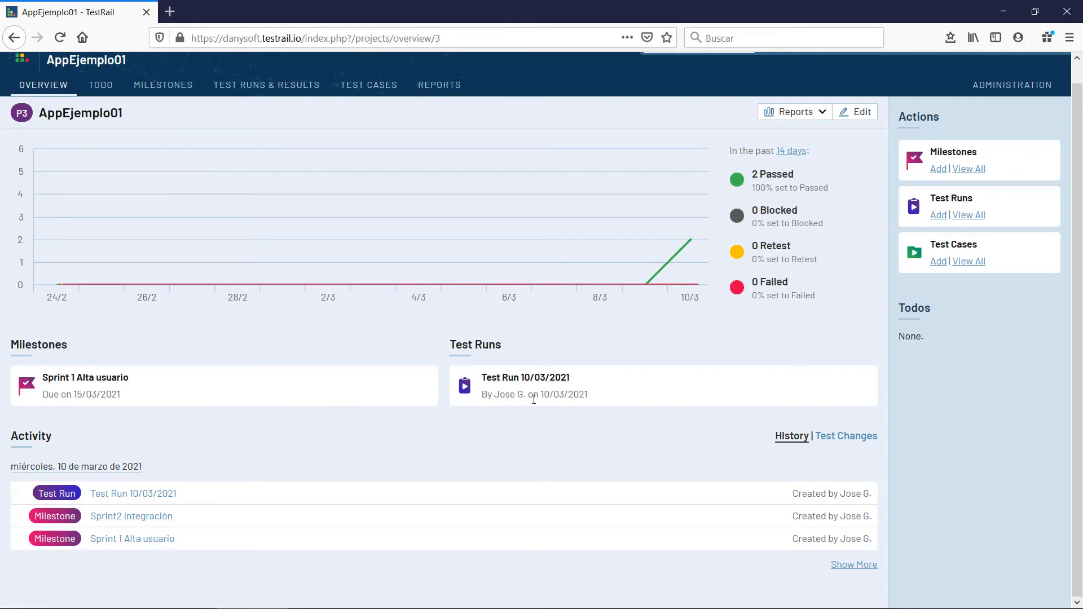
pyautogui.scroll(2, 733, 366)
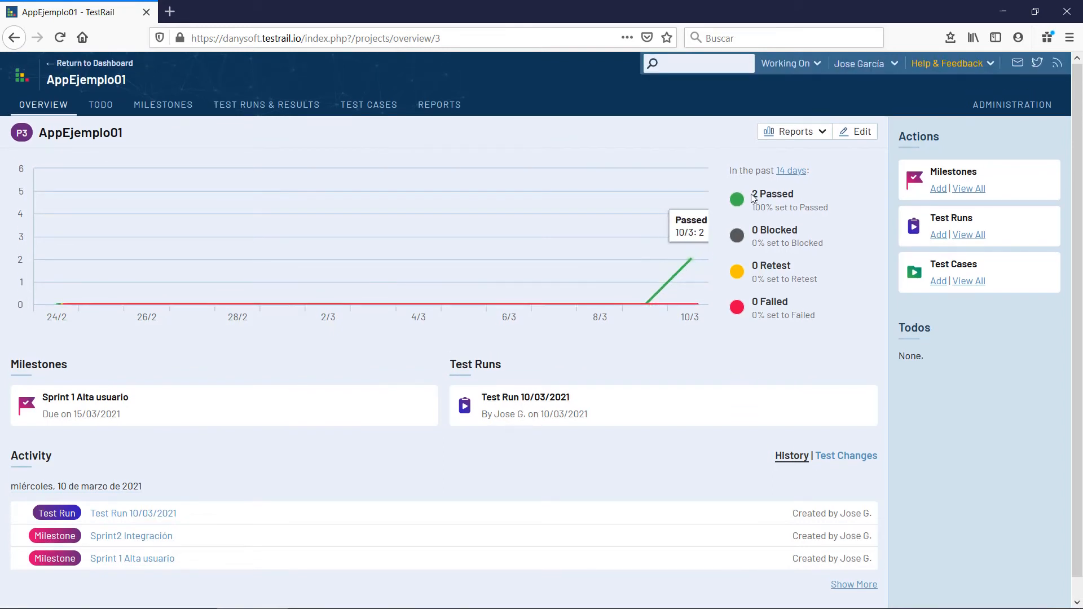
pyautogui.moveTo(753, 201); pyautogui.dragTo(795, 195)
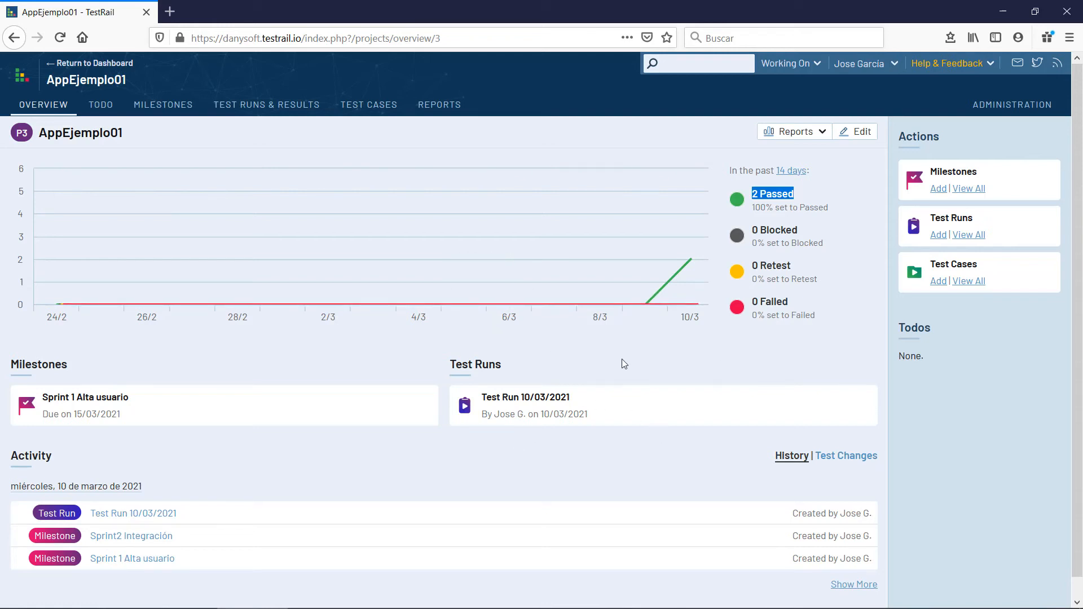
pyautogui.click(743, 360)
# Begin a new test case, and open the Administration area in a new browser tab.
pyautogui.click(938, 281)
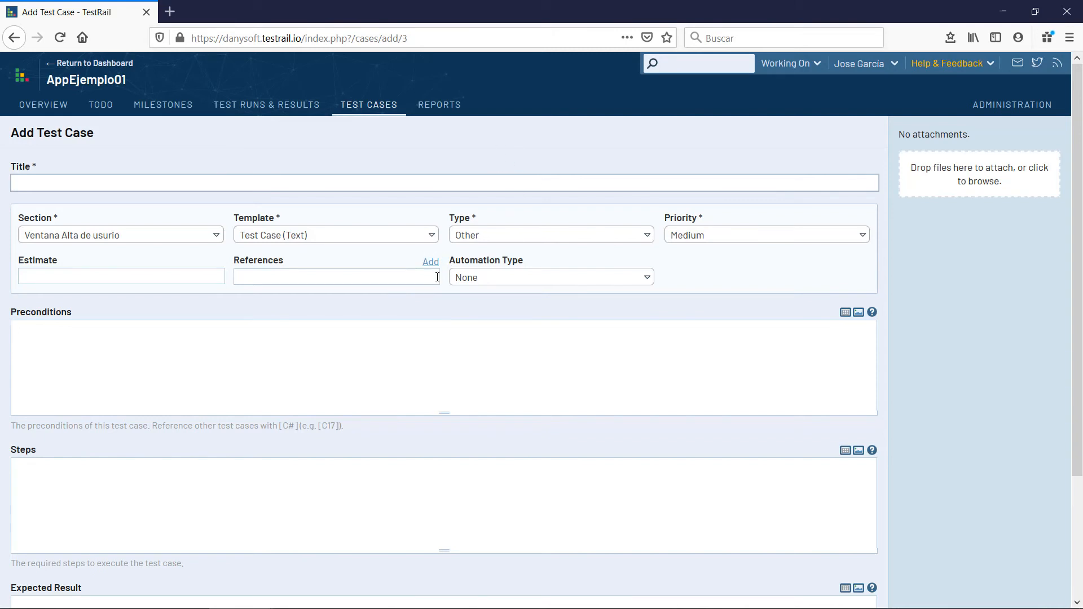
pyautogui.rightClick(987, 113)
pyautogui.click(960, 115)
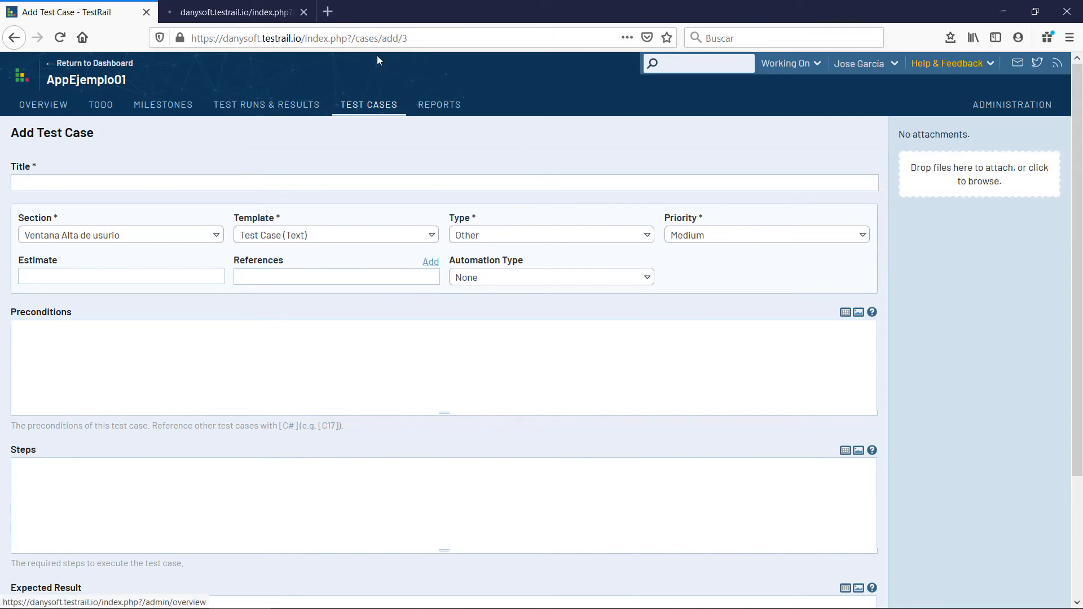
# In the new tab, open Integration and browse the References, OAuth, User Variables and Defects tabs.
pyautogui.click(226, 12)
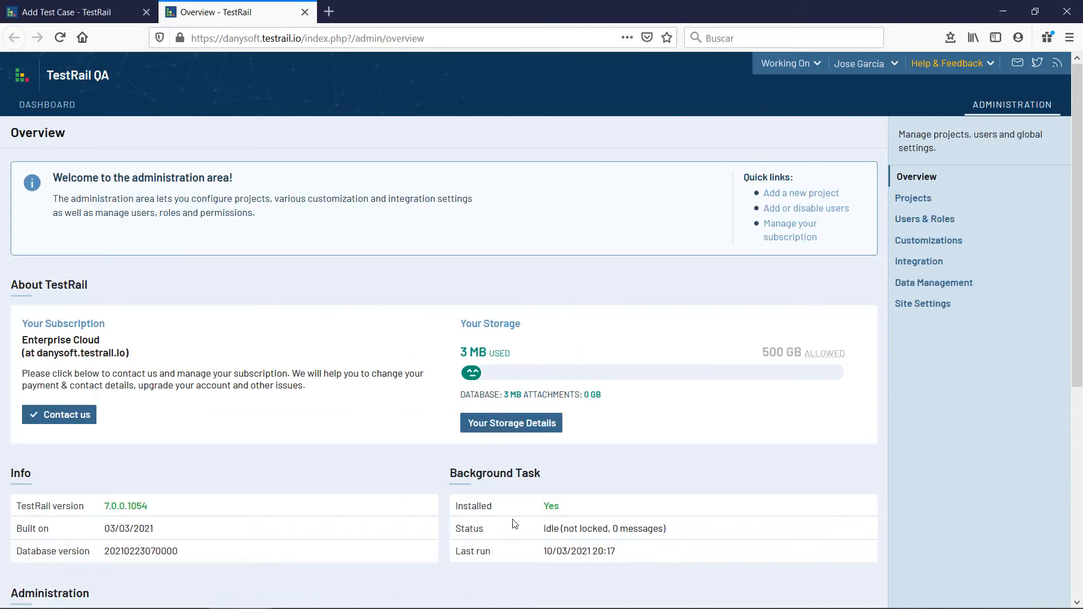
pyautogui.scroll(-6, 359, 415)
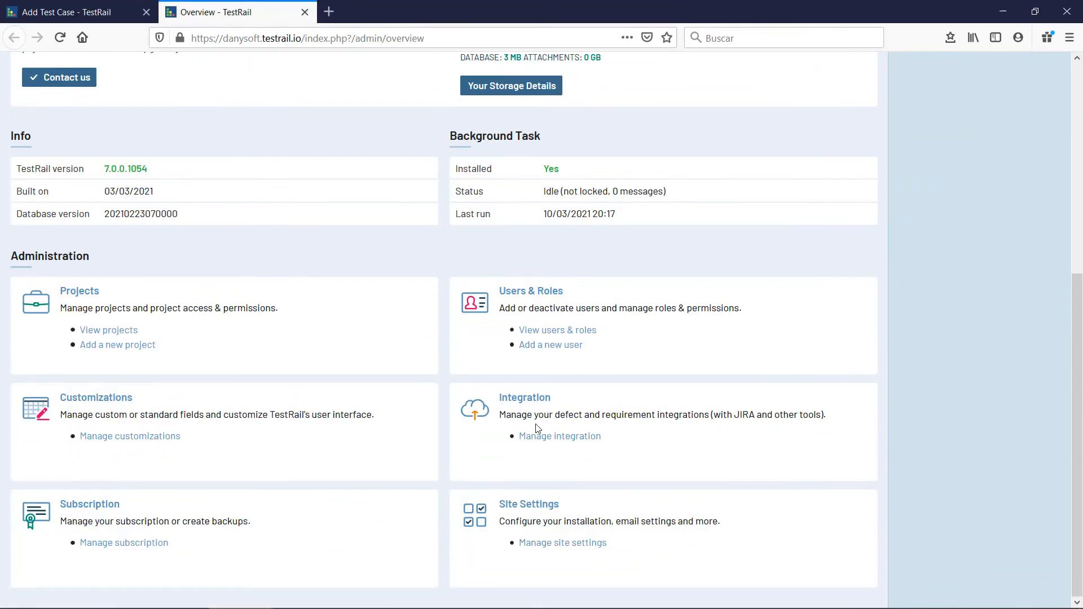
pyautogui.click(539, 436)
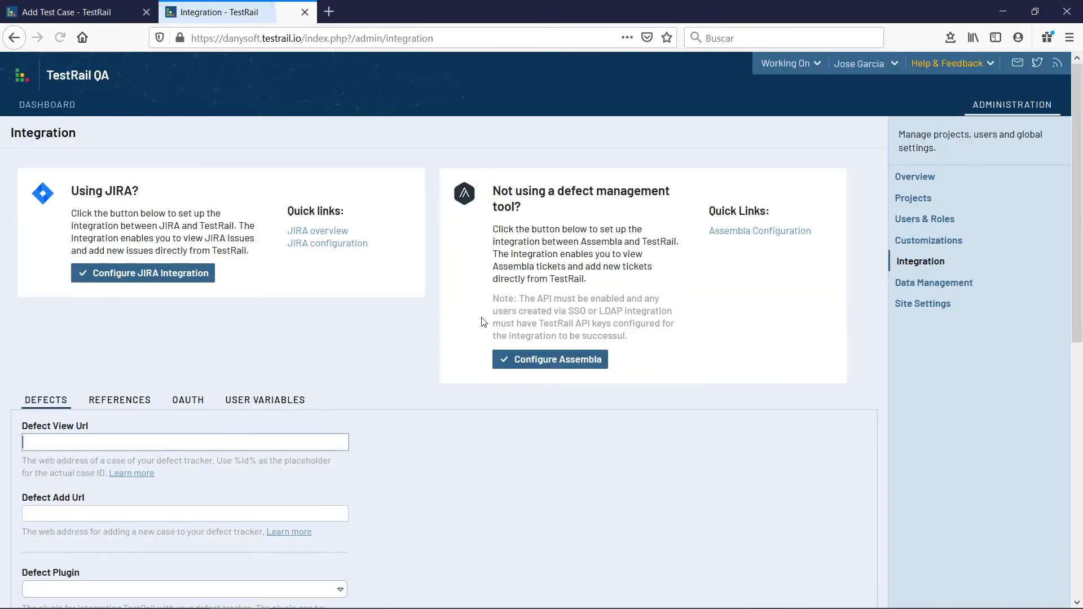
pyautogui.scroll(-3, 341, 354)
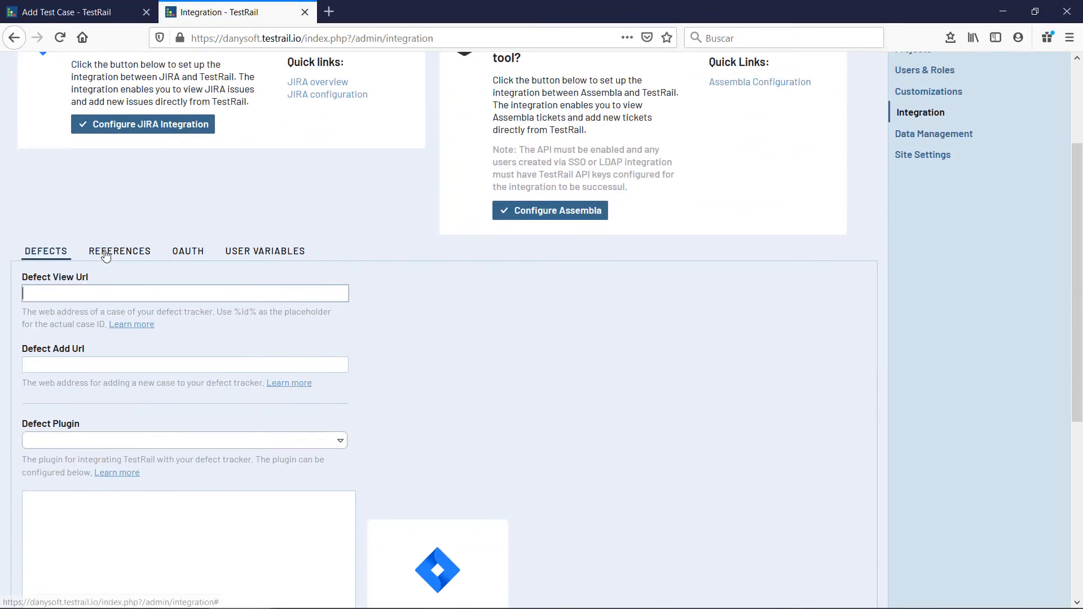
pyautogui.click(110, 259)
pyautogui.scroll(-6, 226, 341)
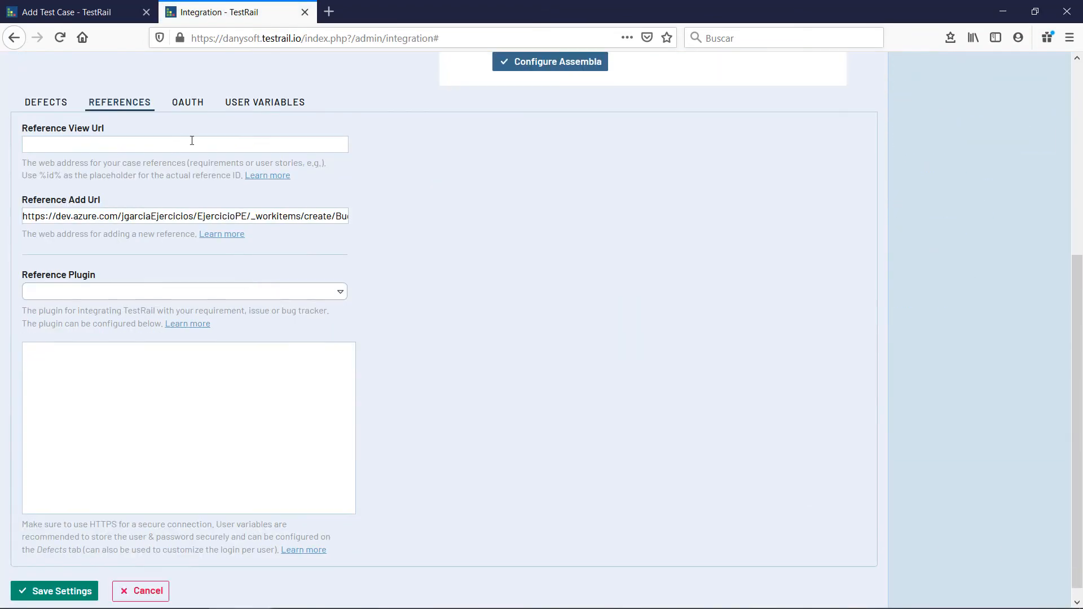
pyautogui.click(179, 108)
pyautogui.click(278, 401)
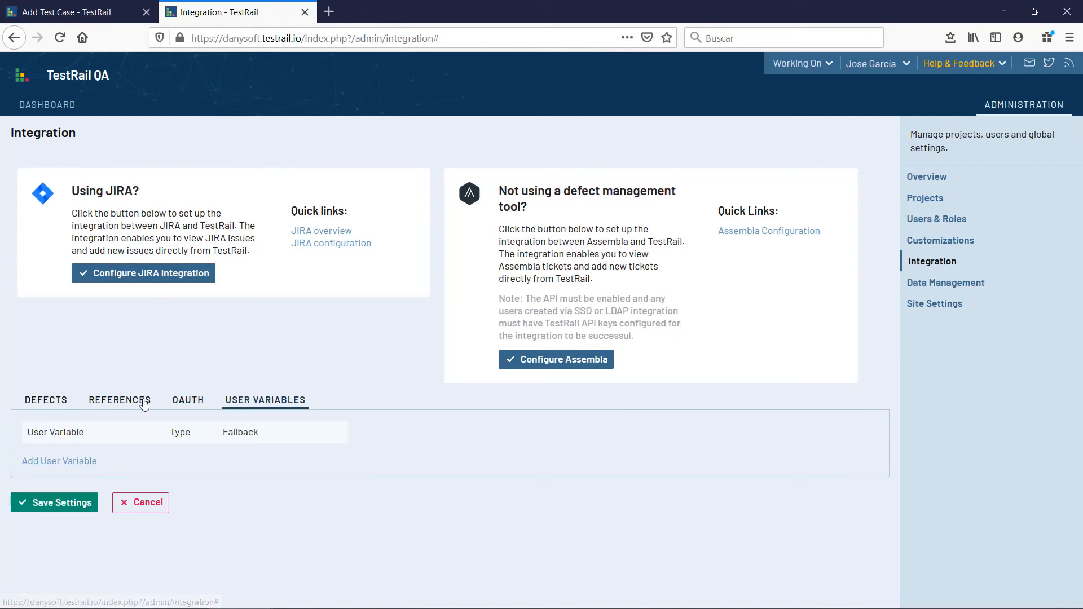
pyautogui.click(47, 400)
pyautogui.scroll(-2, 339, 356)
pyautogui.scroll(-5, 356, 357)
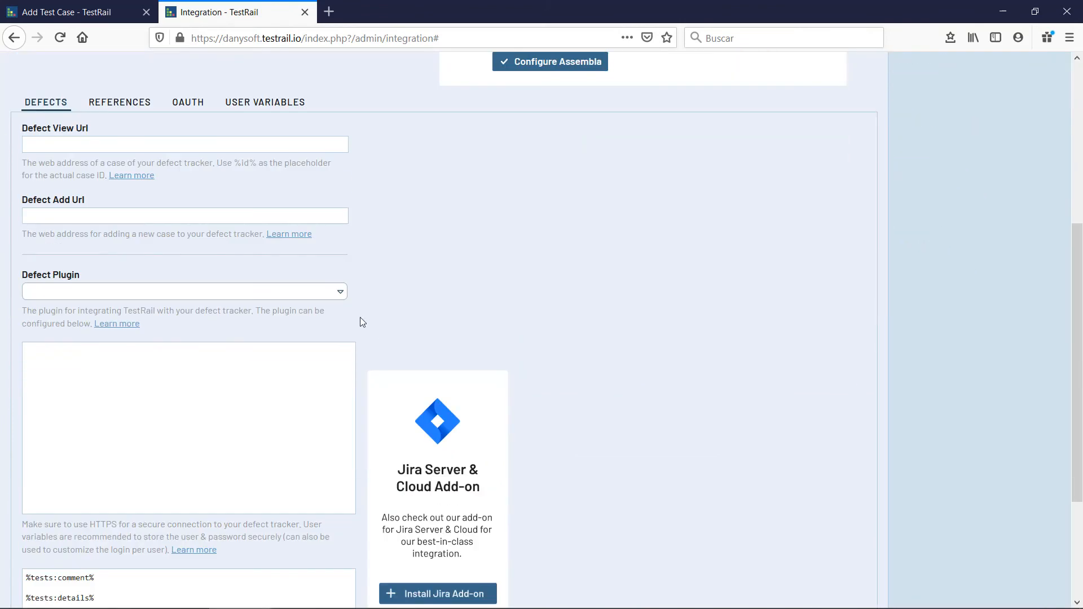
# Open the Defect Plugin list and scroll through the available defect tracker plugins.
pyautogui.click(341, 292)
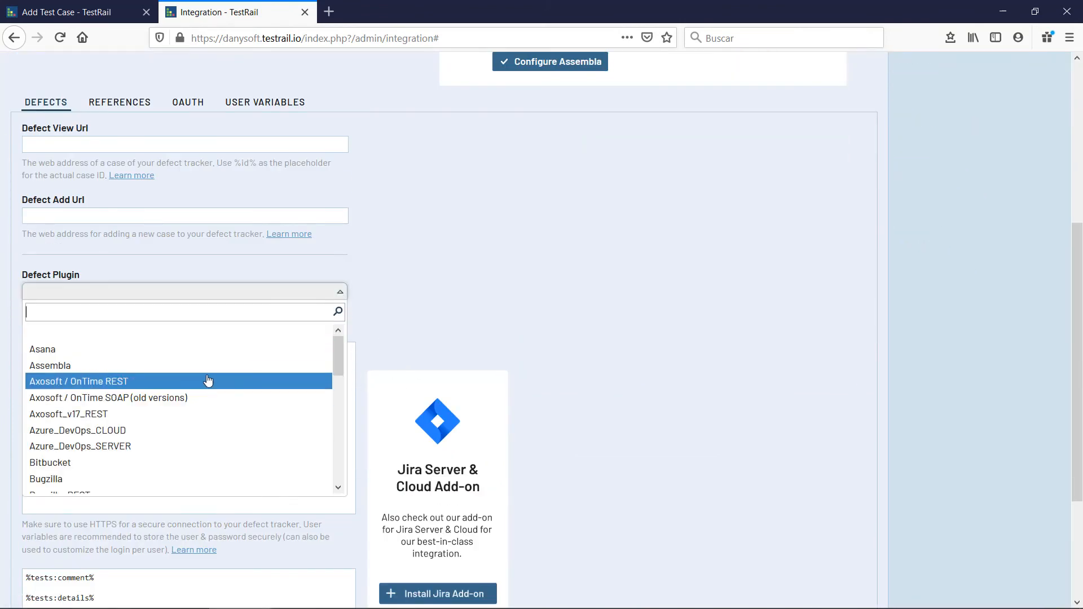
pyautogui.scroll(-2, 150, 360)
pyautogui.scroll(2, 151, 360)
pyautogui.scroll(-2, 127, 384)
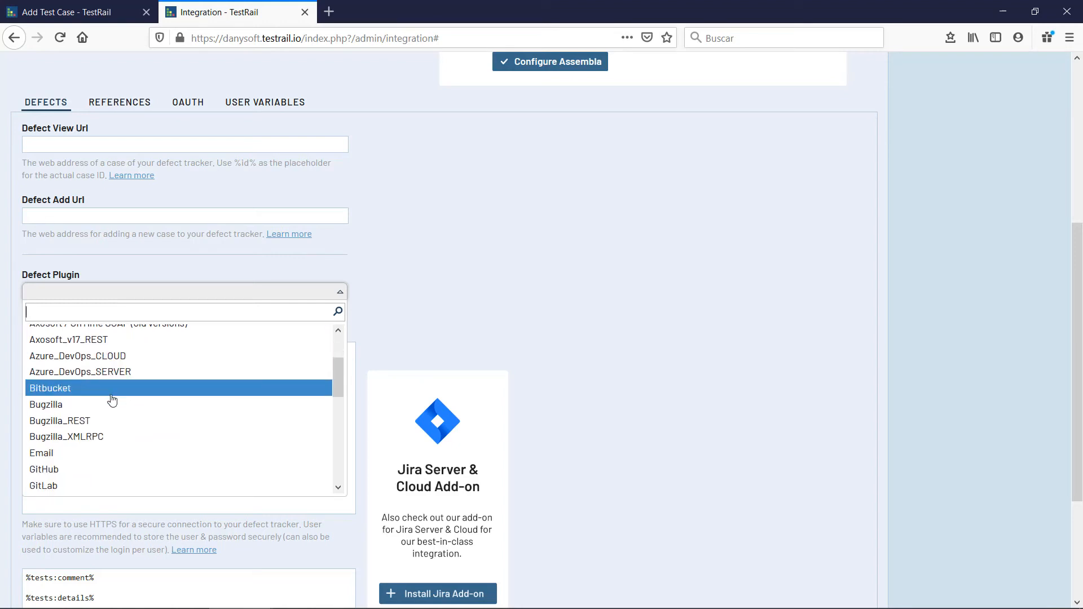
pyautogui.scroll(-2, 109, 400)
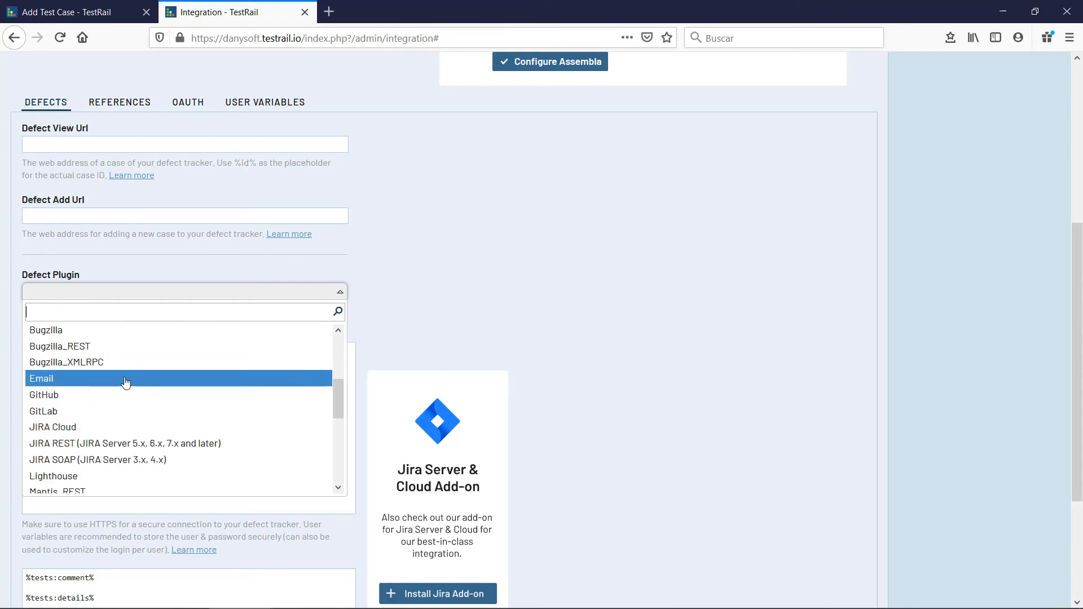
pyautogui.scroll(-3, 130, 383)
pyautogui.scroll(2, 113, 394)
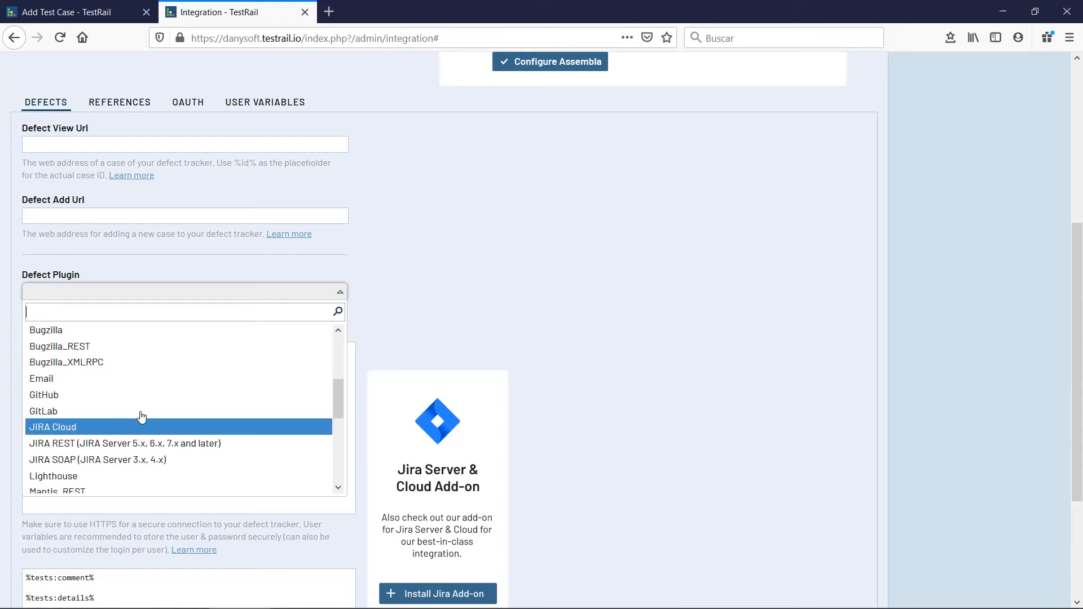
pyautogui.scroll(-2, 124, 406)
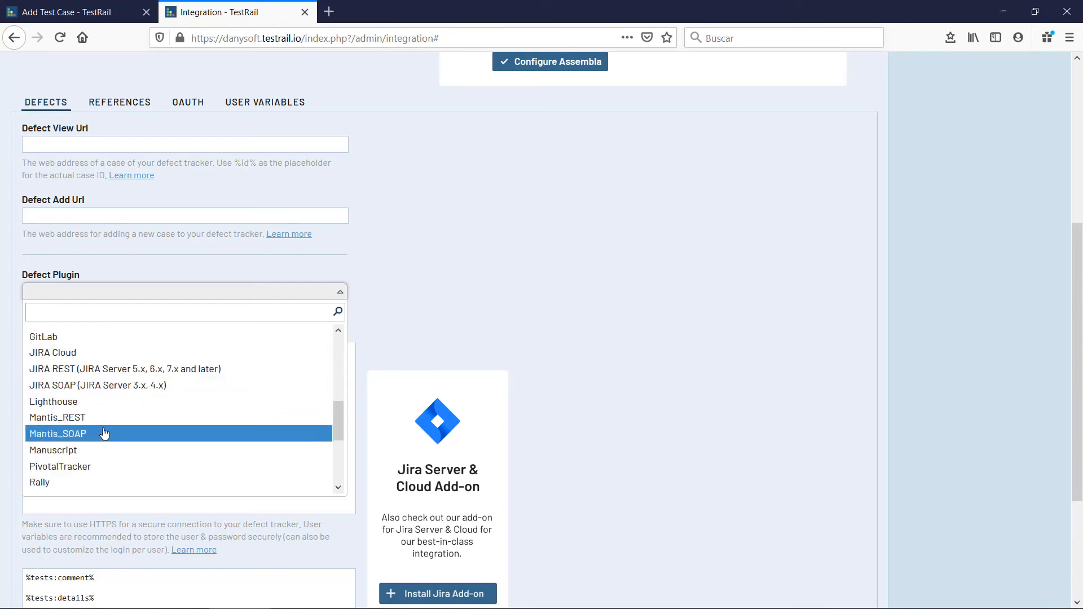
pyautogui.scroll(-2, 105, 417)
pyautogui.scroll(-1, 96, 400)
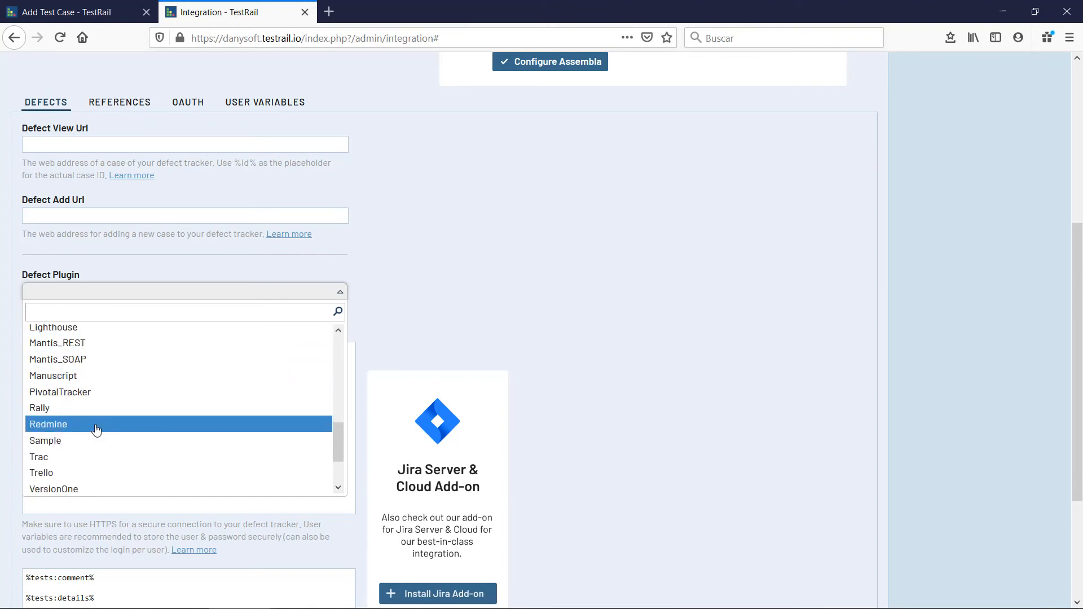
pyautogui.scroll(-2, 95, 434)
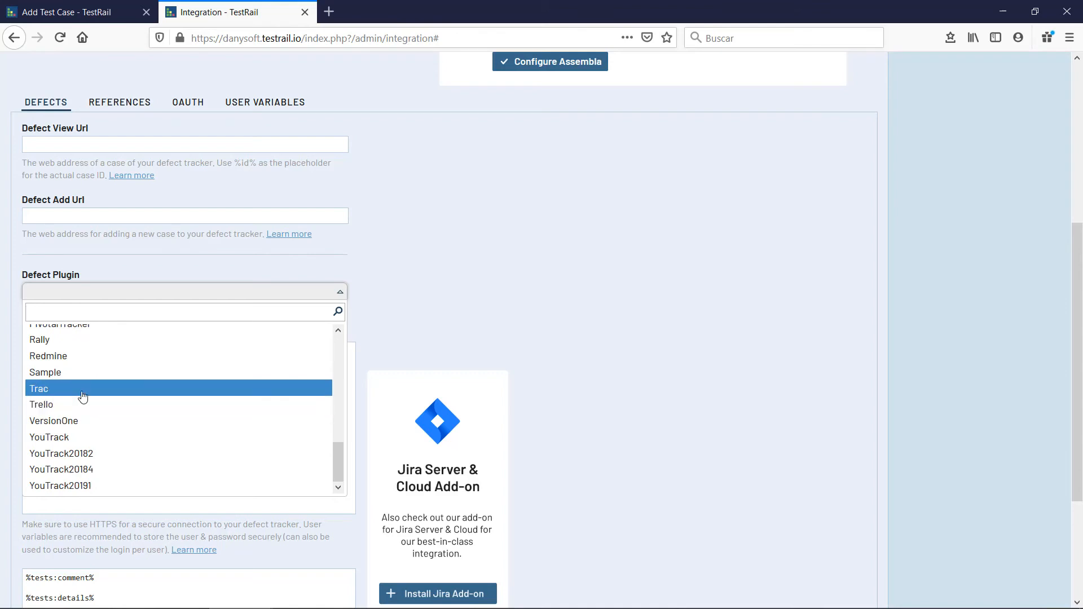
pyautogui.scroll(-2, 102, 421)
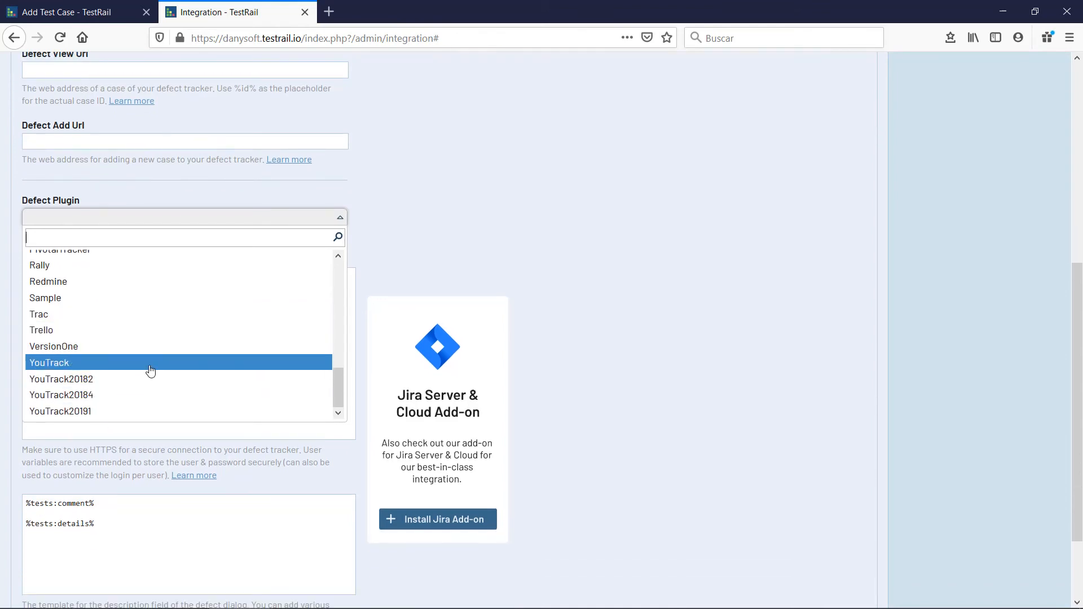
pyautogui.scroll(6, 174, 331)
pyautogui.scroll(1, 430, 267)
pyautogui.scroll(5, 431, 267)
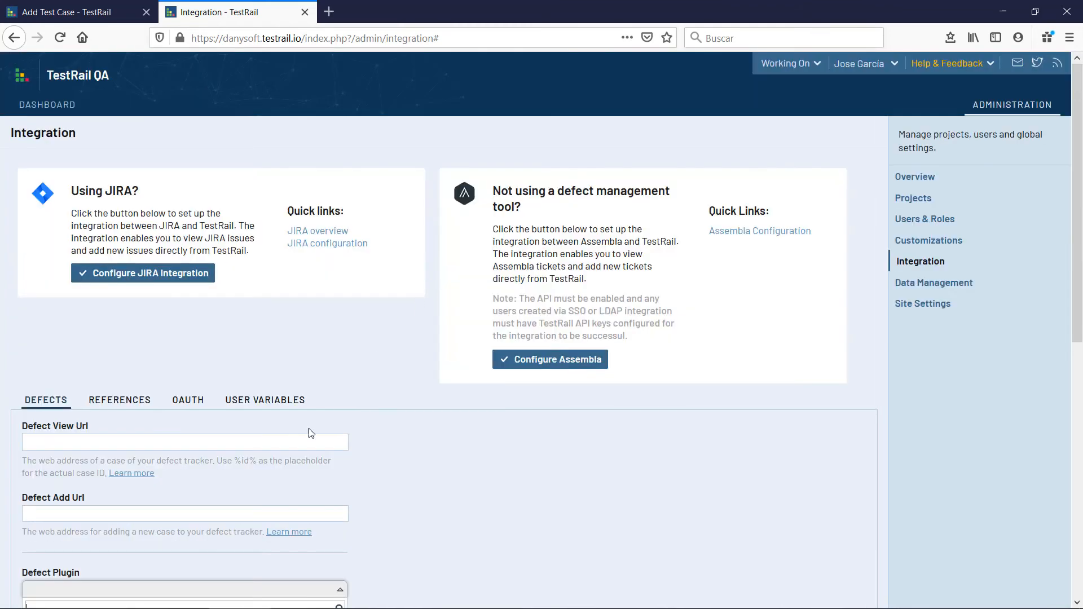
# Show the References settings and highlight dev.azure.com in the Reference Add Url.
pyautogui.click(127, 404)
pyautogui.scroll(-3, 423, 371)
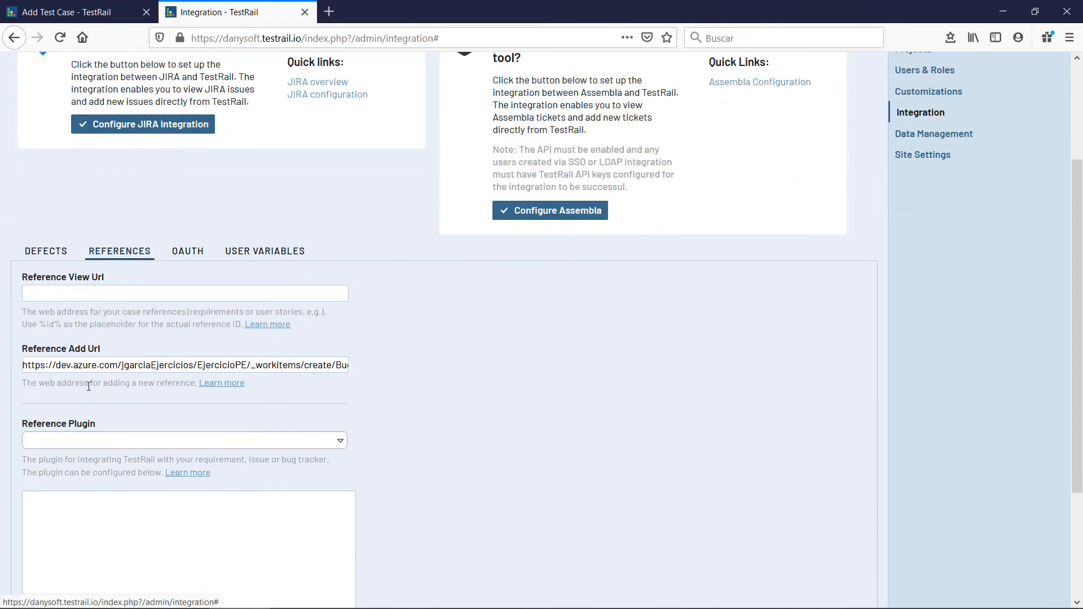
pyautogui.moveTo(55, 367); pyautogui.dragTo(117, 367)
pyautogui.click(201, 412)
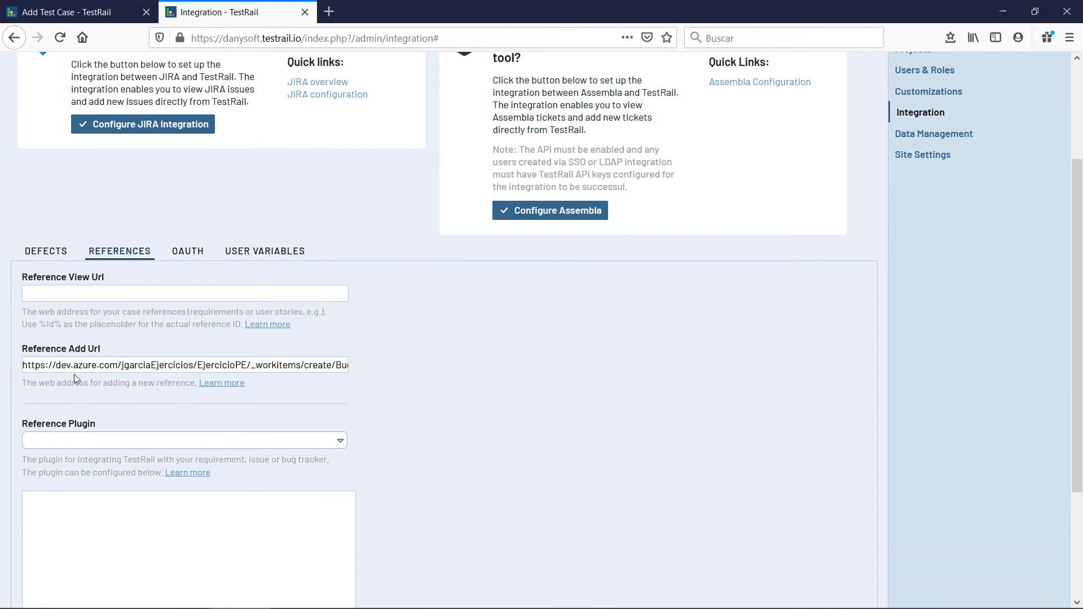
pyautogui.moveTo(54, 367); pyautogui.dragTo(117, 366)
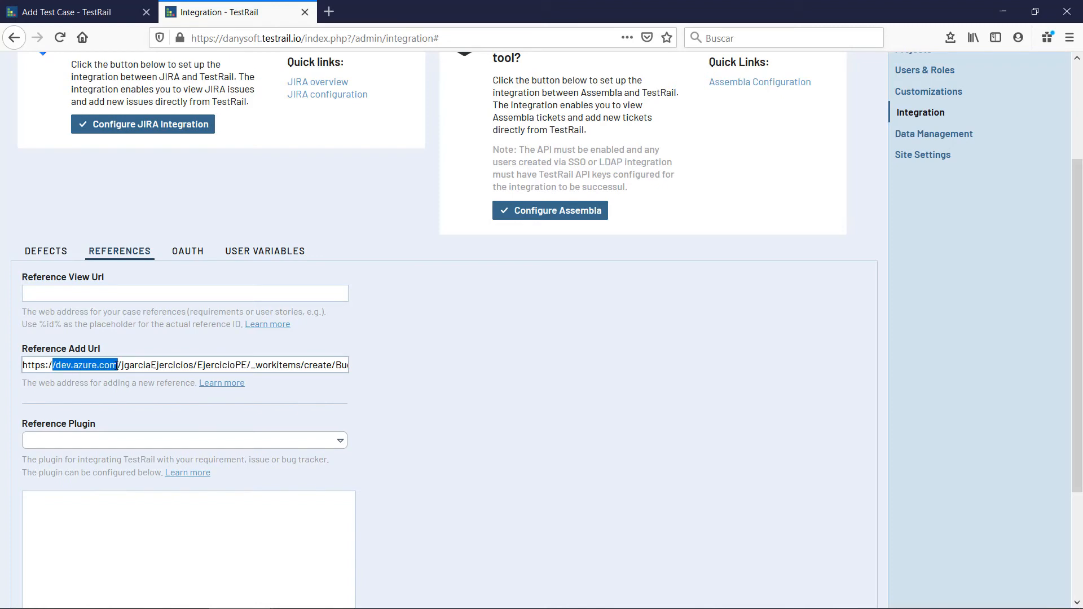
pyautogui.click(70, 368)
# Highlight each URL part in turn: domain, organisation, project EjercicioPE, _workitems, create, Bug.
pyautogui.moveTo(118, 366); pyautogui.dragTo(57, 371)
pyautogui.moveTo(194, 366); pyautogui.dragTo(117, 366)
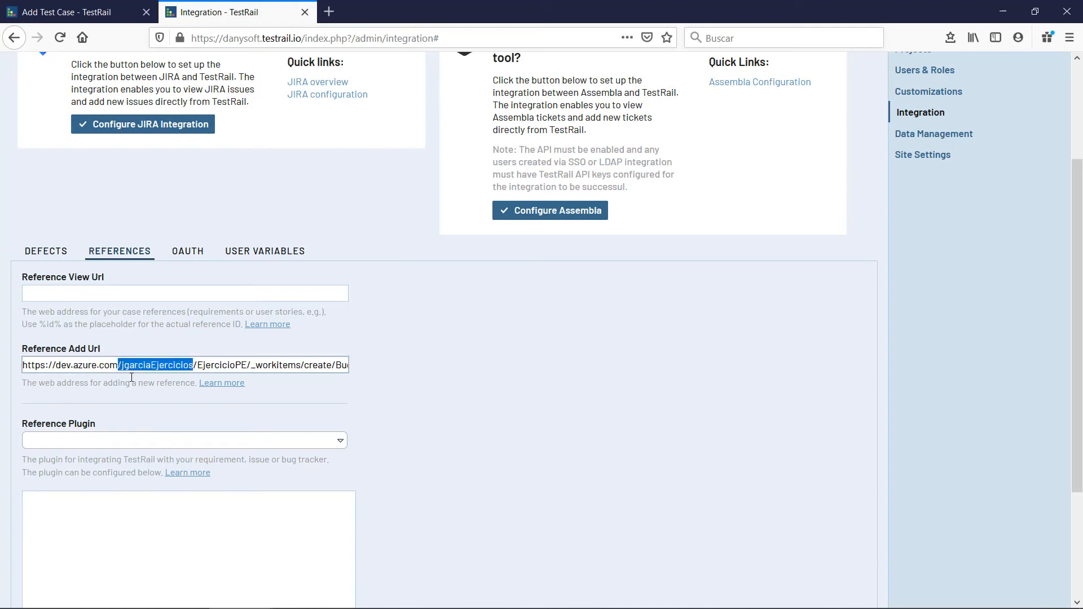
pyautogui.moveTo(247, 366); pyautogui.dragTo(364, 364)
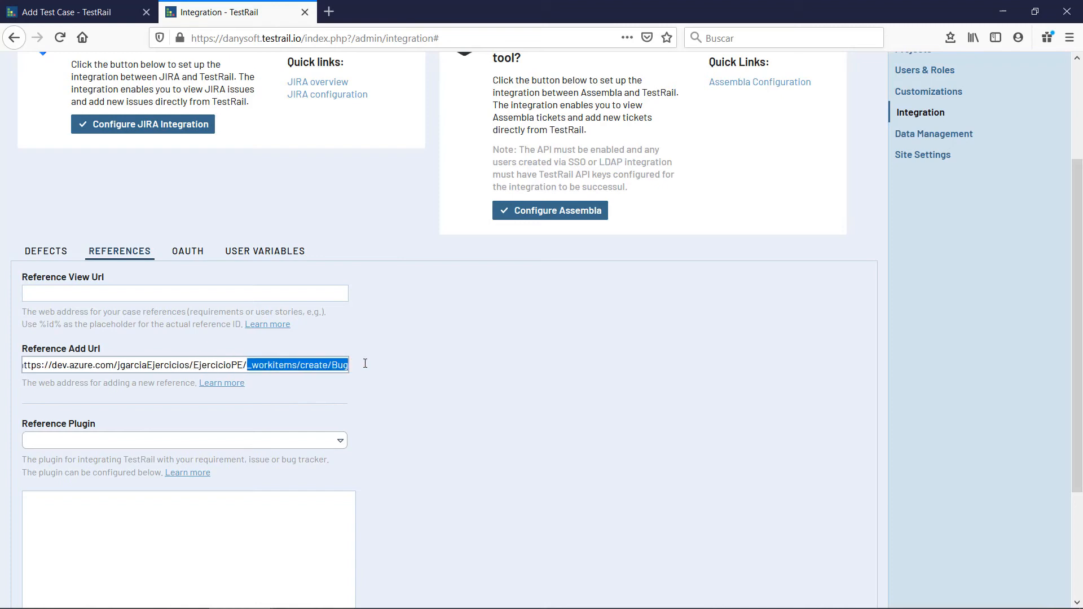
pyautogui.click(274, 366)
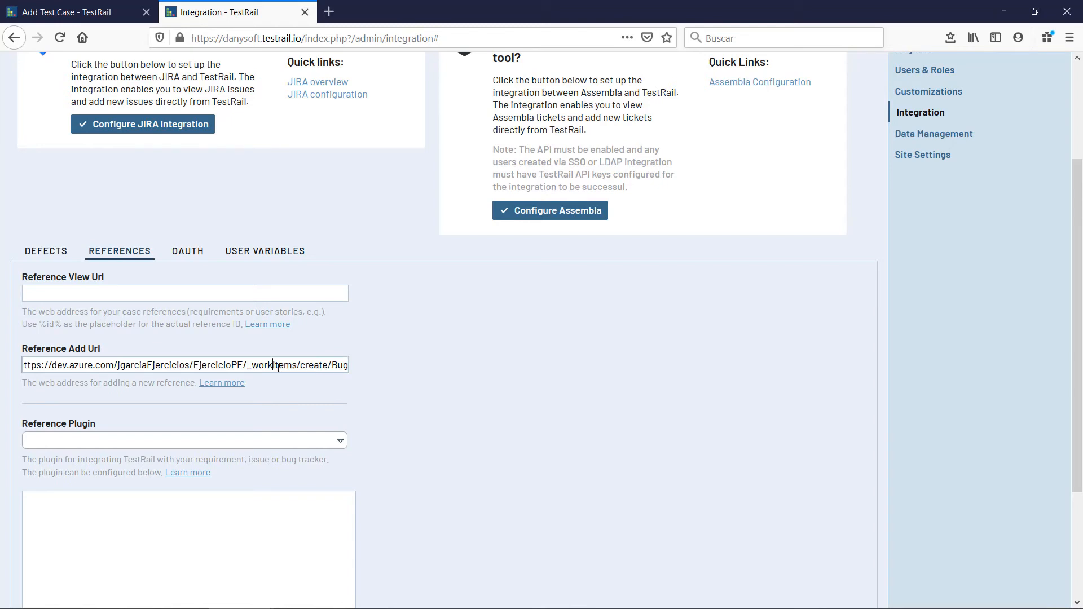
pyautogui.moveTo(248, 365); pyautogui.dragTo(297, 365)
pyautogui.doubleClick(303, 366)
pyautogui.doubleClick(341, 366)
pyautogui.click(374, 364)
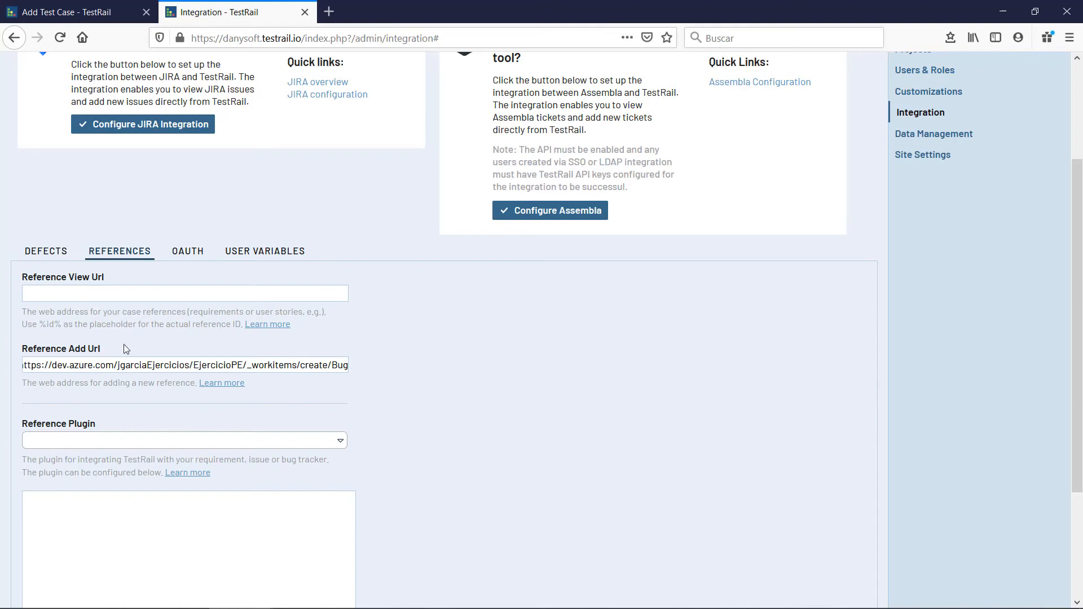
# Add a new case 'Conexión BBDD' (C8) under the second section of AppEjemplo01's test cases.
pyautogui.scroll(3, 483, 358)
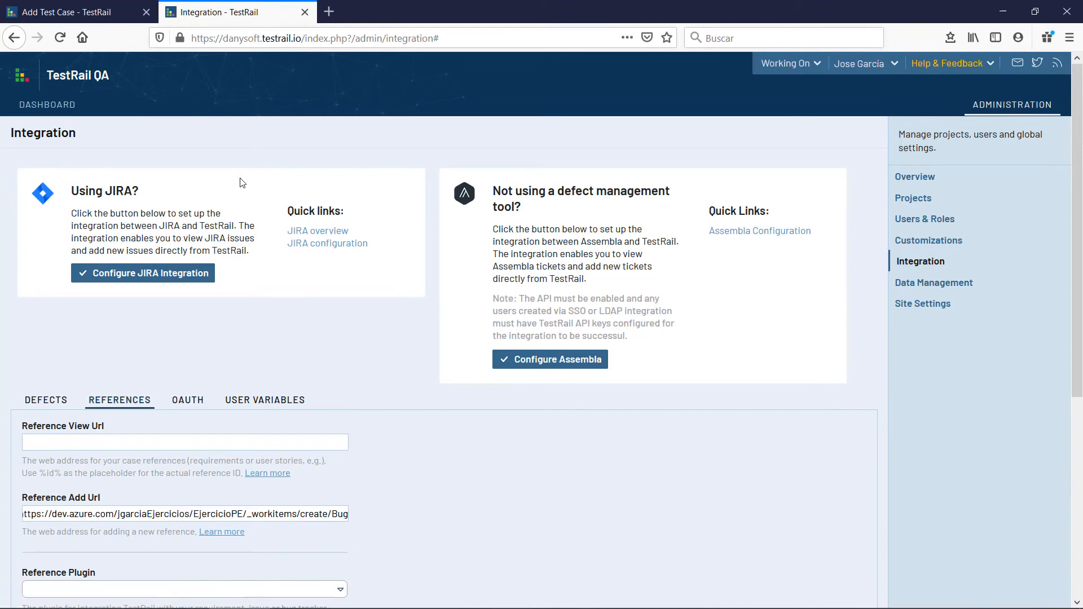
pyautogui.click(76, 106)
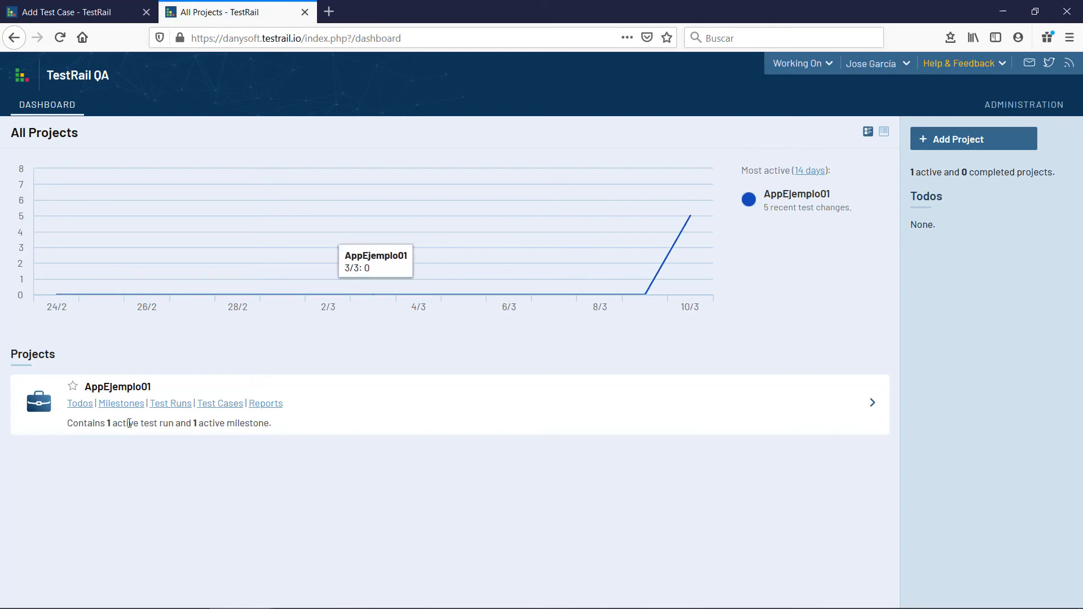
pyautogui.click(220, 407)
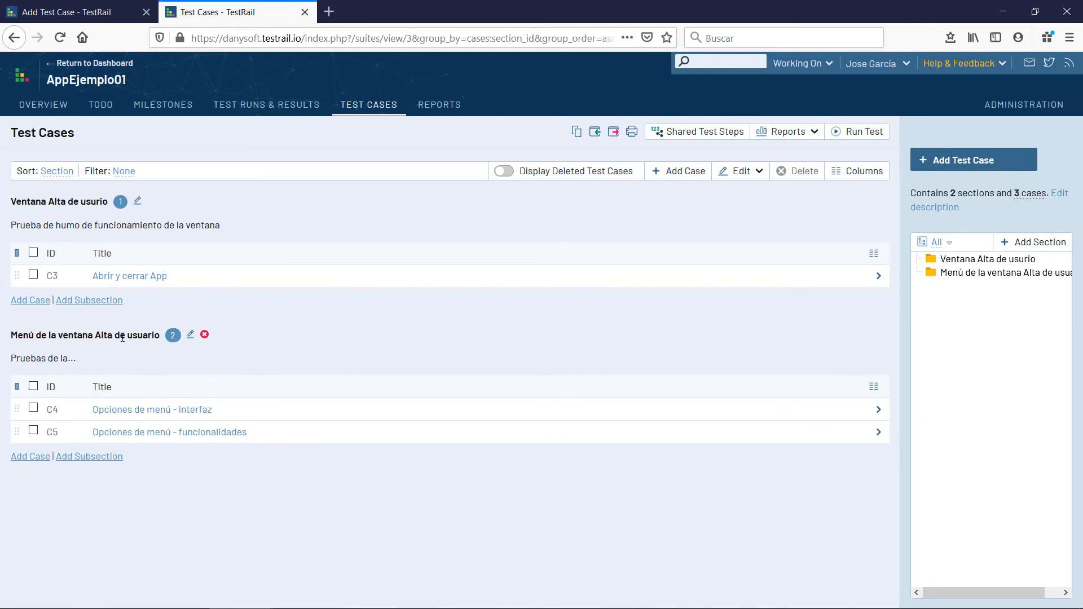
pyautogui.moveTo(74, 337); pyautogui.dragTo(143, 338)
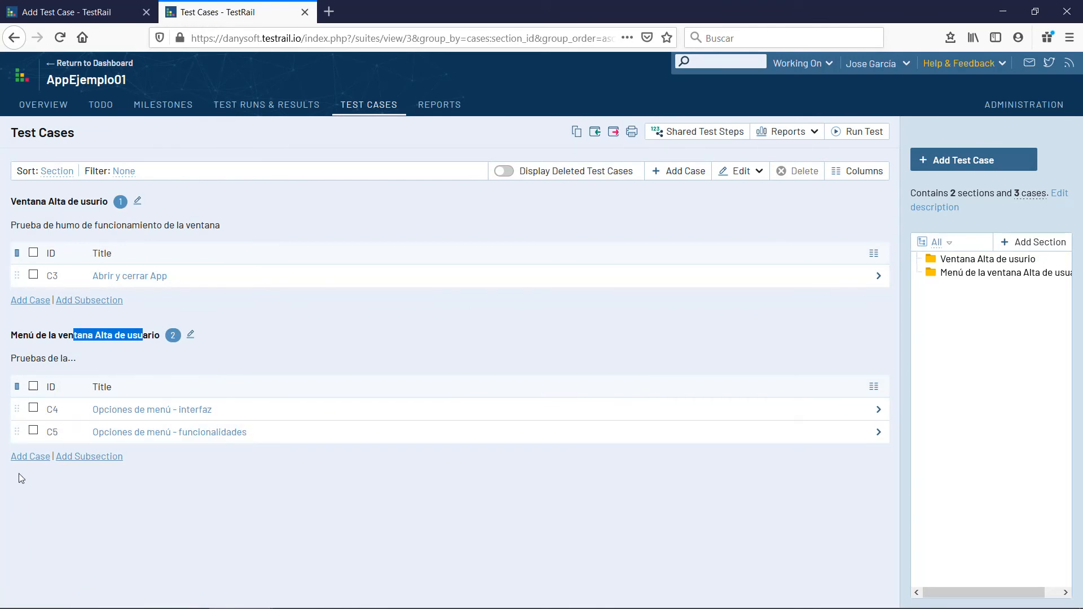
pyautogui.click(23, 457)
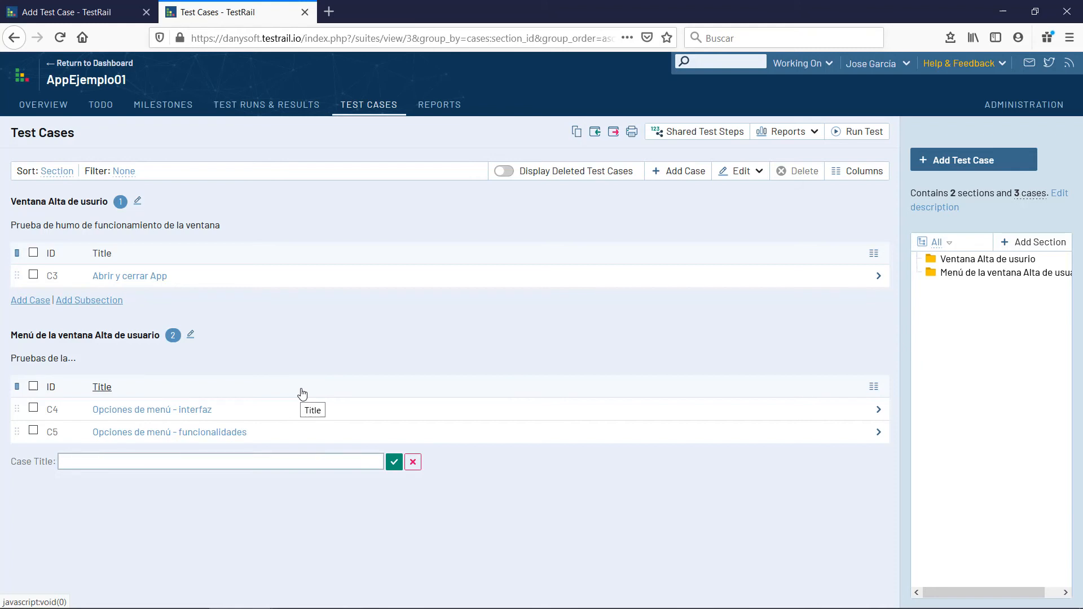
pyautogui.write('Conexión BBDD')
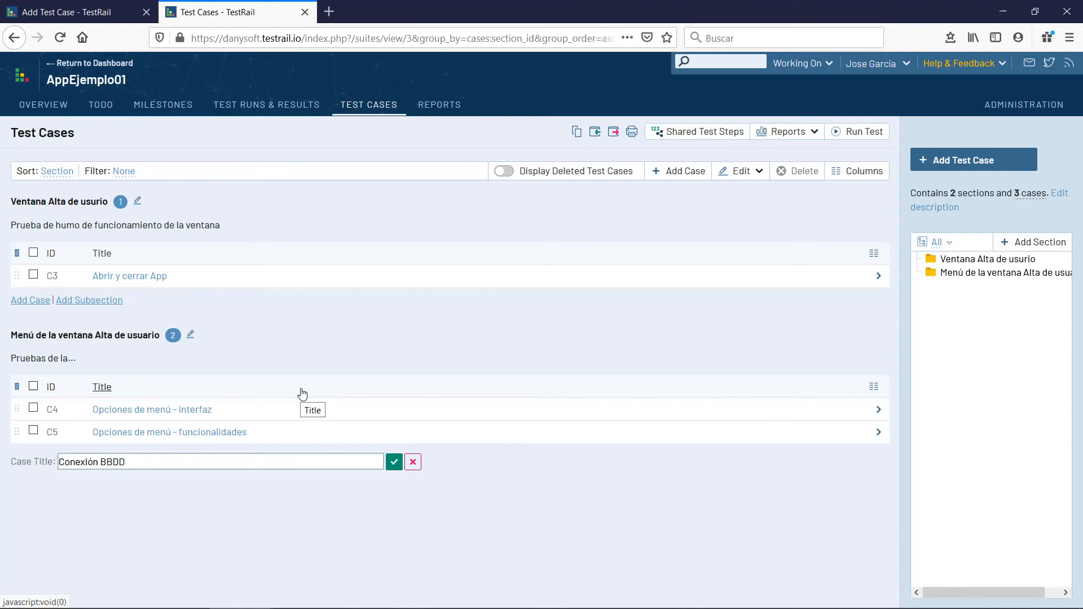
pyautogui.click(394, 462)
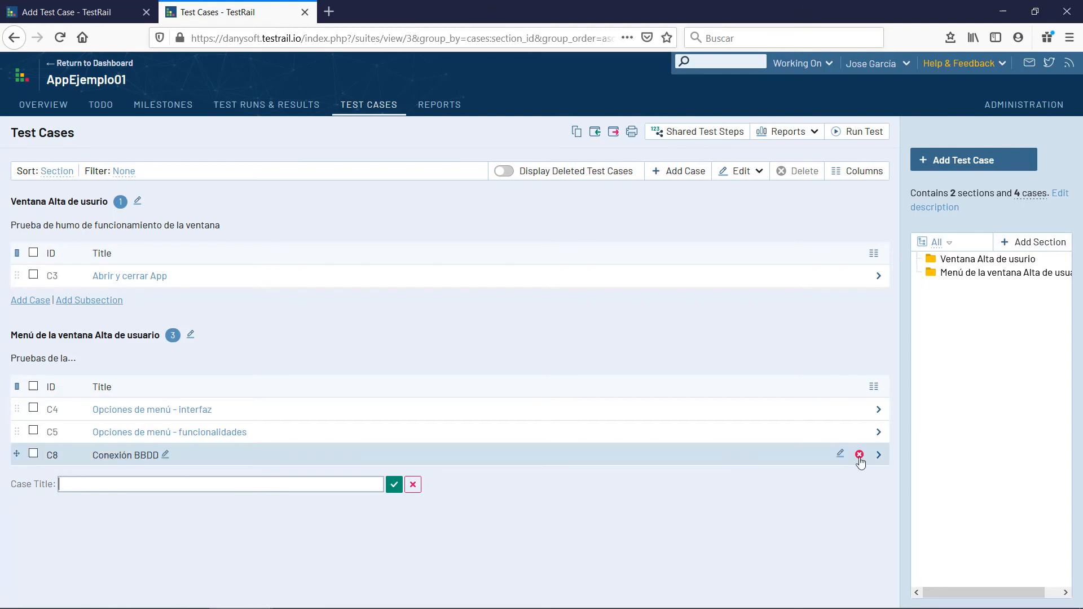
# Edit case C8, keeping section Ventana Alta de usurio and the Test Case (Text) template.
pyautogui.click(840, 455)
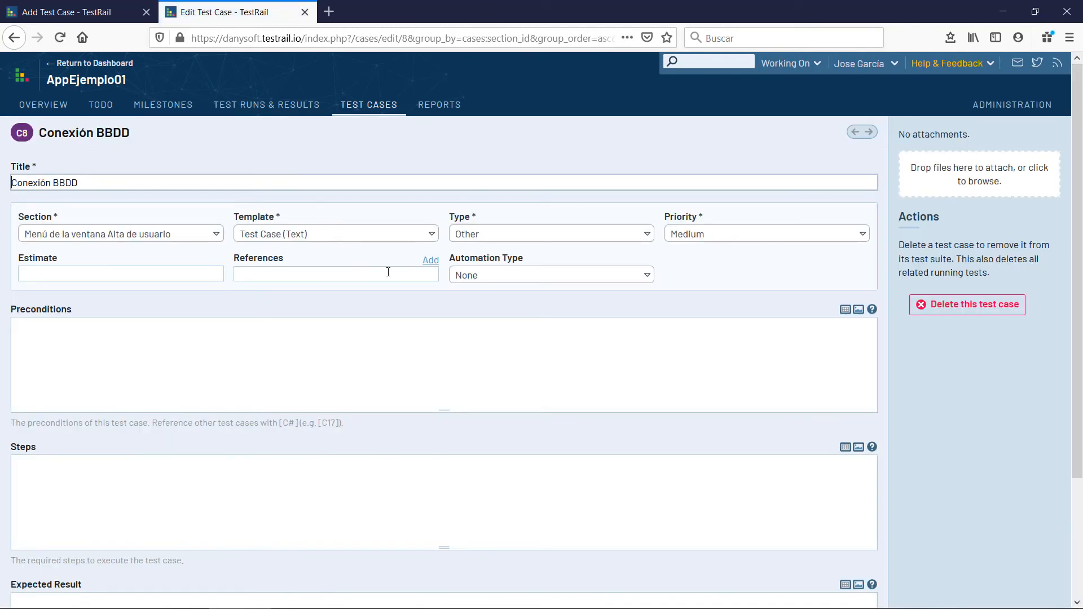
pyautogui.click(217, 236)
pyautogui.click(124, 275)
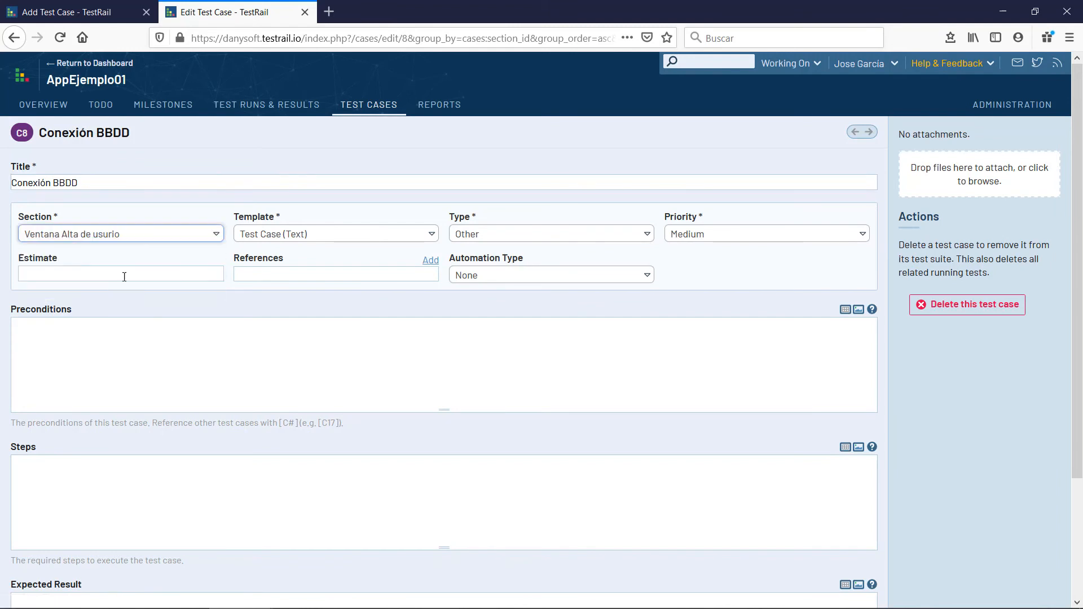
pyautogui.click(120, 237)
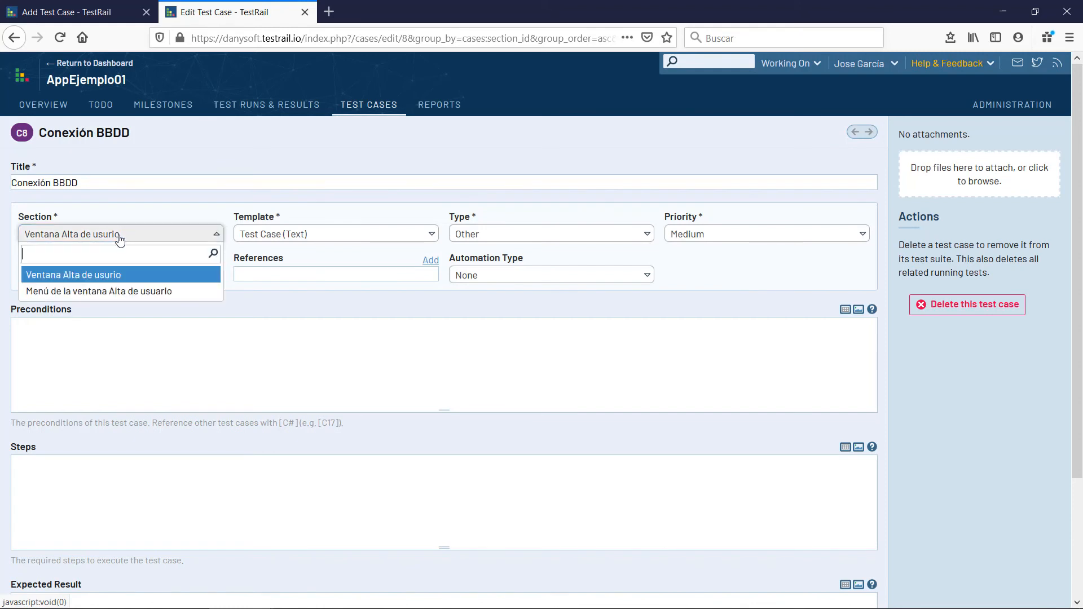
pyautogui.click(135, 244)
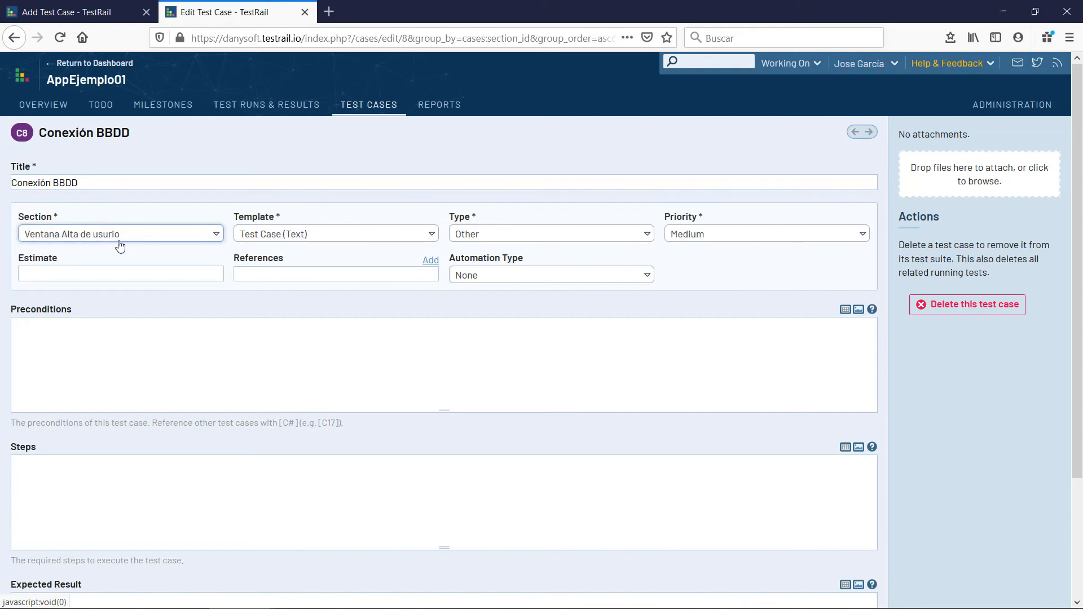
pyautogui.click(362, 242)
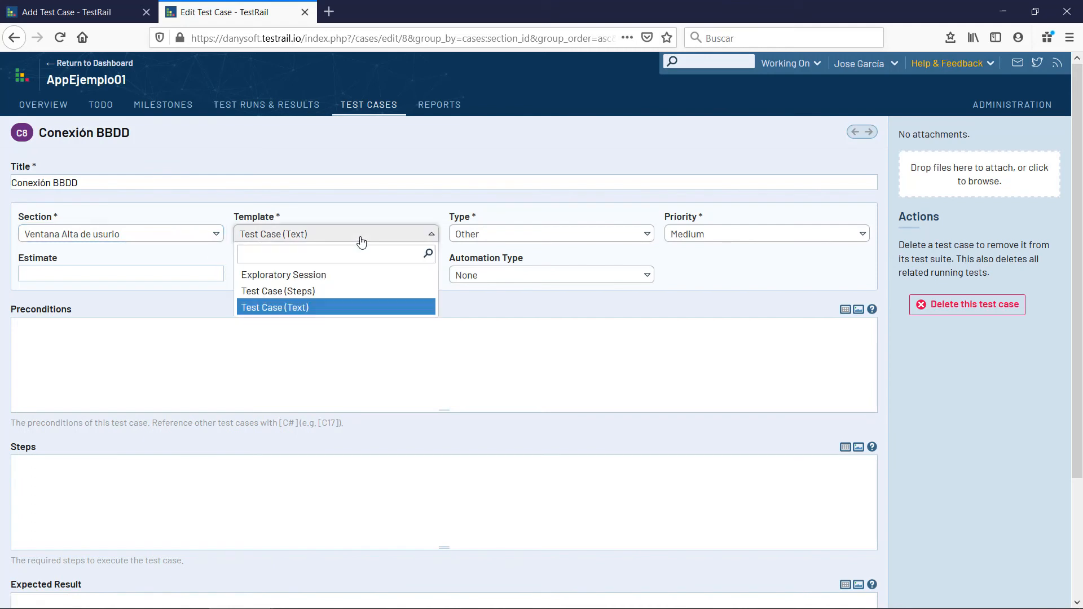
pyautogui.click(301, 308)
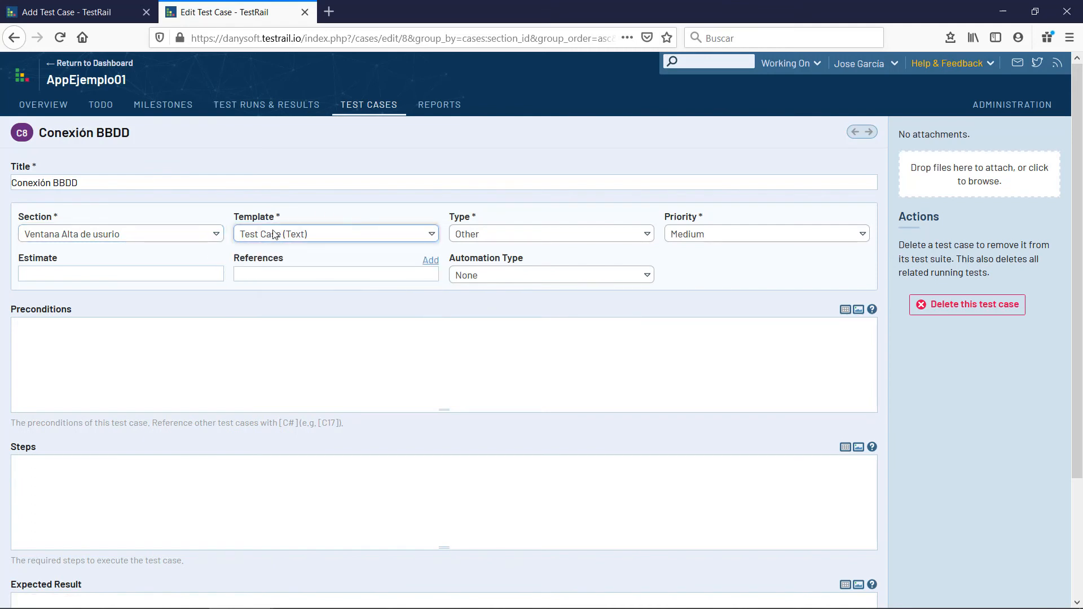
# Set Type to Smoke & Sanity, Priority to High and Estimate to 1.
pyautogui.click(548, 239)
pyautogui.scroll(-1, 522, 388)
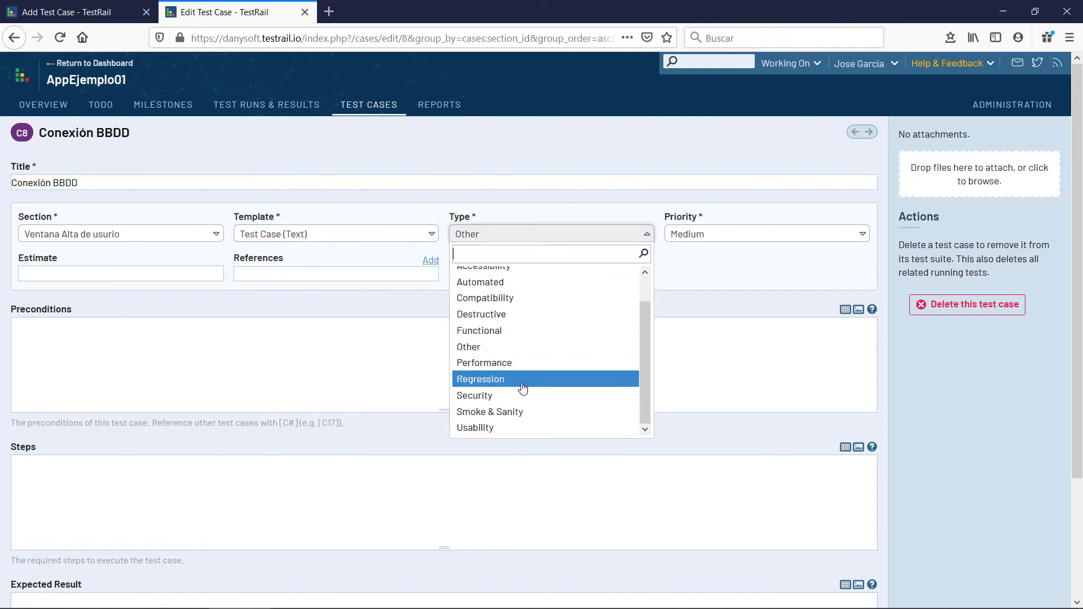
pyautogui.click(509, 416)
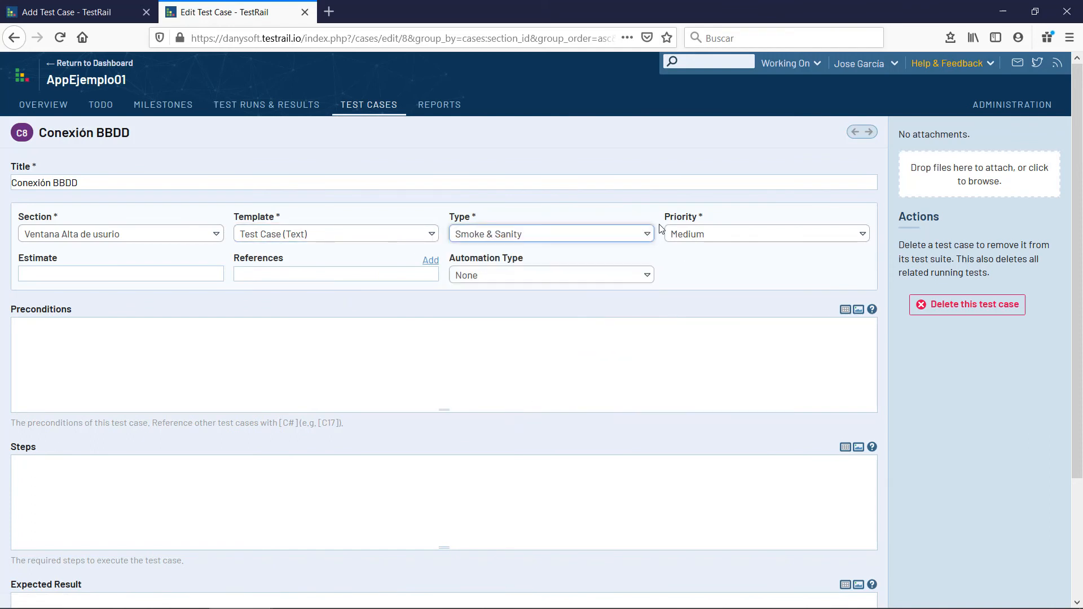
pyautogui.click(765, 240)
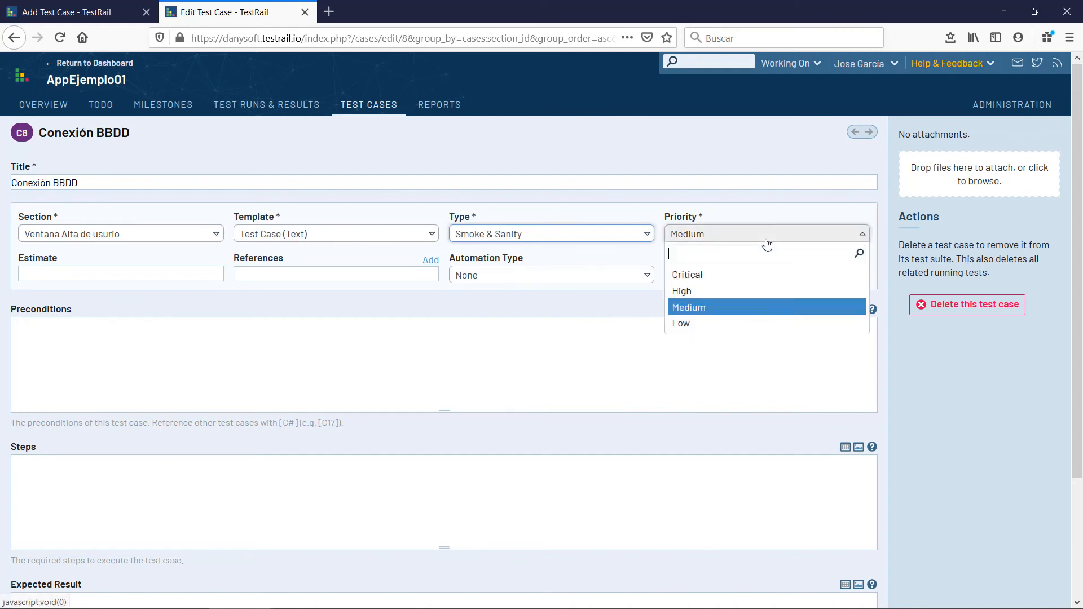
pyautogui.click(699, 291)
pyautogui.click(138, 275)
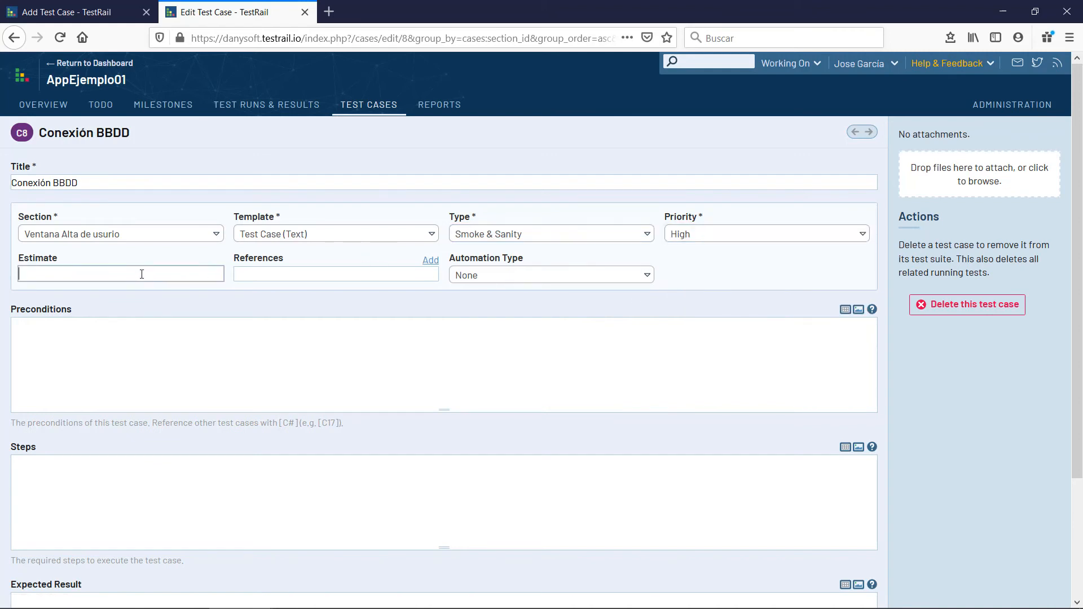
pyautogui.write('1')
pyautogui.click(328, 295)
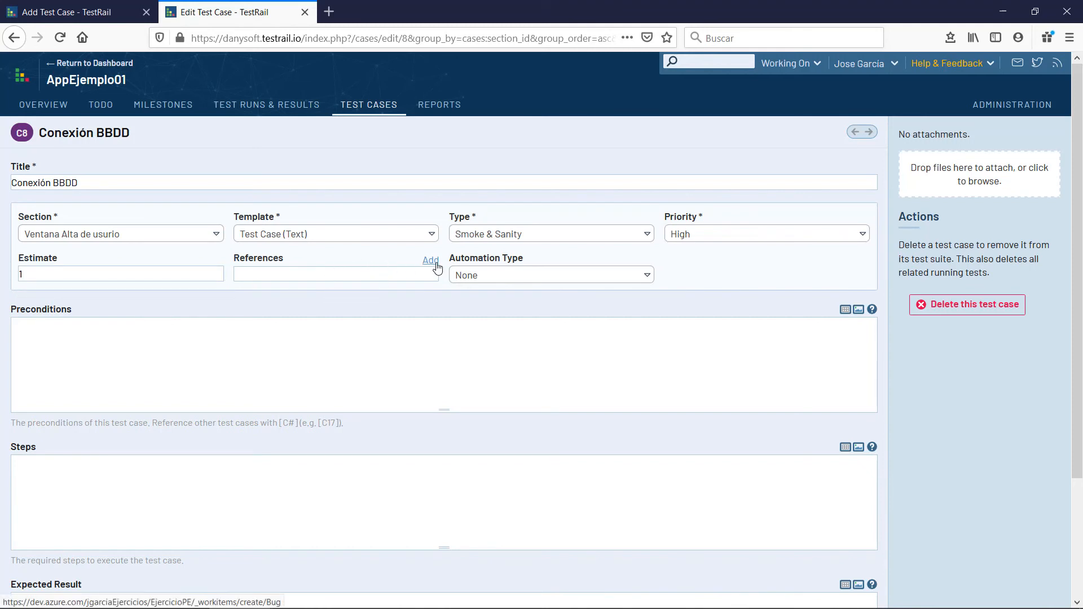
pyautogui.click(294, 274)
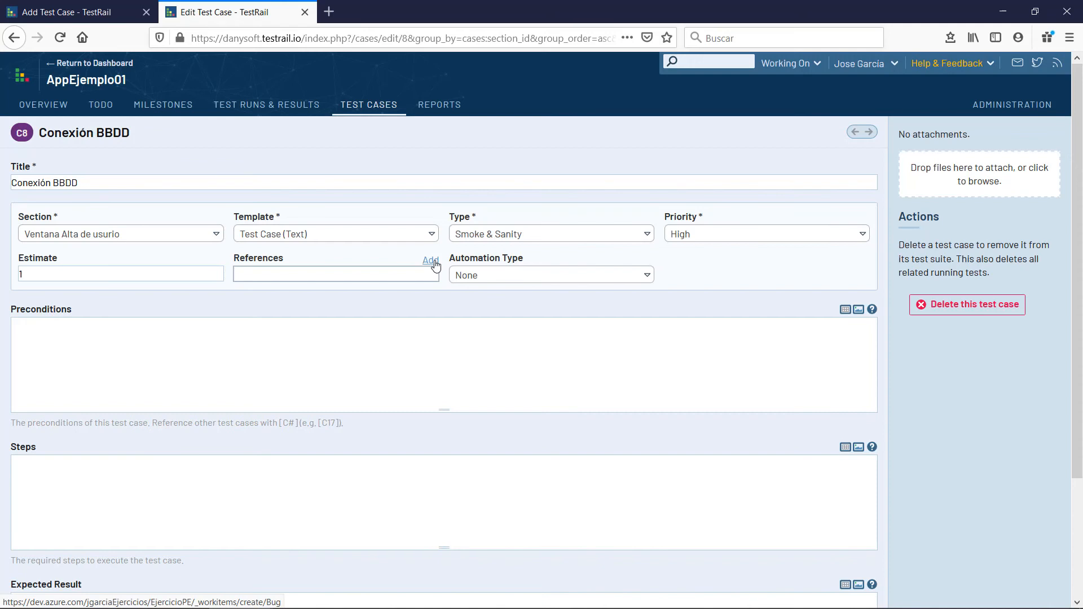
pyautogui.click(256, 324)
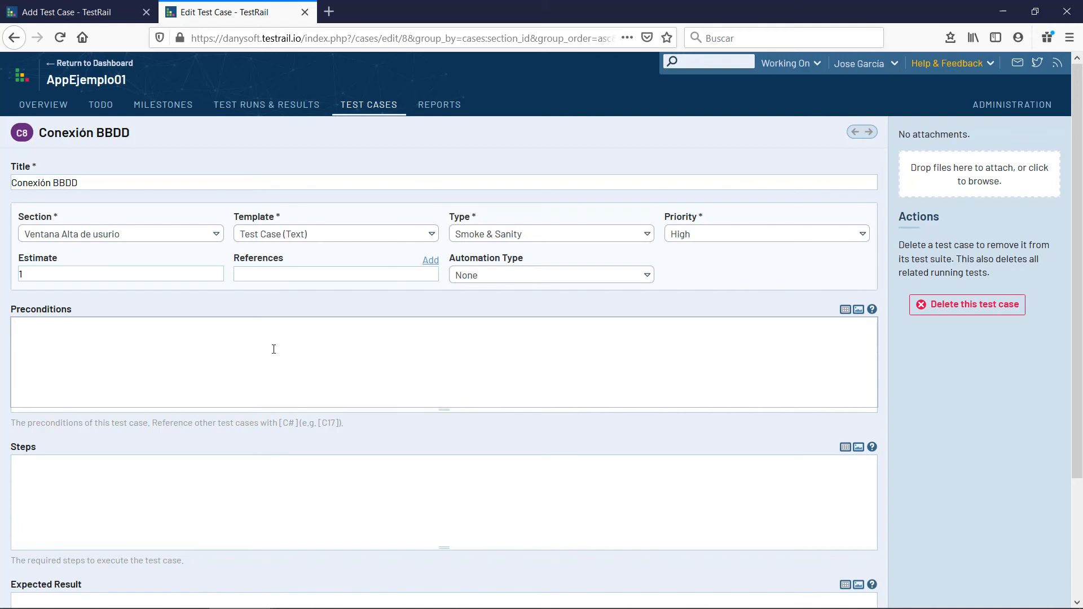
# Write preconditions: Inicio > Conectar BBDD creates the BBDD and datosUsuario table, enabling user creation; begin Steps with '1'.
pyautogui.write('En el menú Inicio, la opción Conectar')
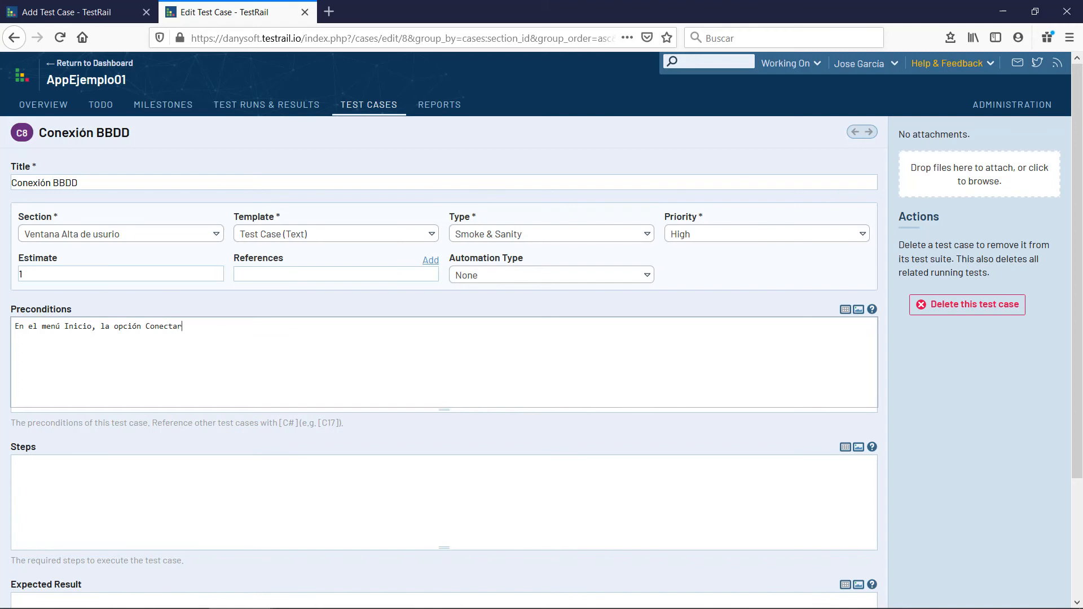
pyautogui.click(236, 328)
pyautogui.write('BBDD, permite crear la BBDD y la tabla')
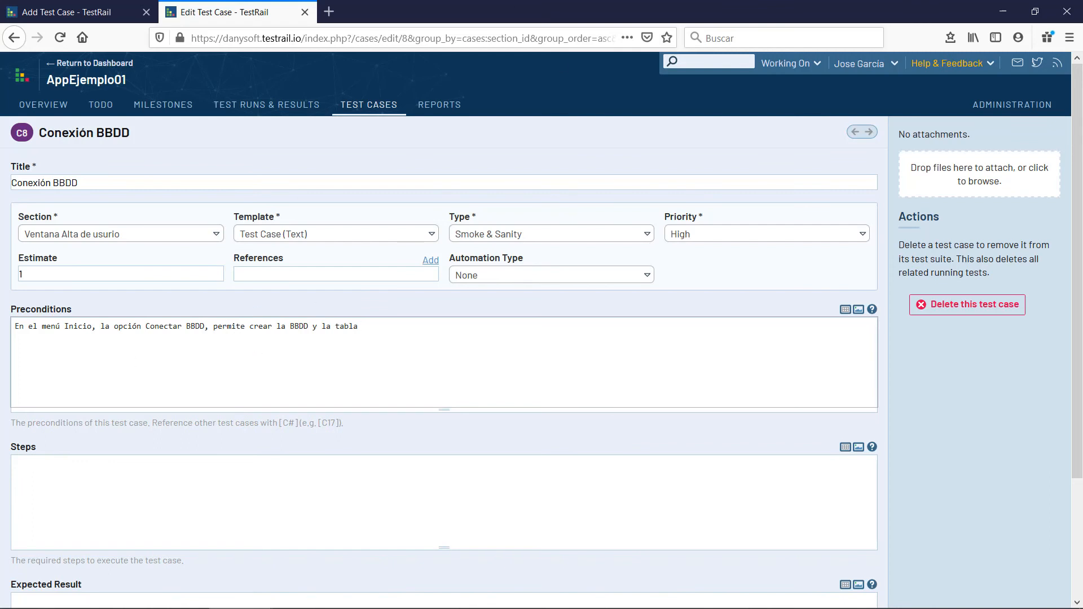
pyautogui.click(412, 324)
pyautogui.write('datos ')
pyautogui.write('Usuario')
pyautogui.write('es')
pyautogui.press('BackSpace')
pyautogui.press('BackSpace')
pyautogui.press('BackSpace')
pyautogui.write('Habilita para la creación de')
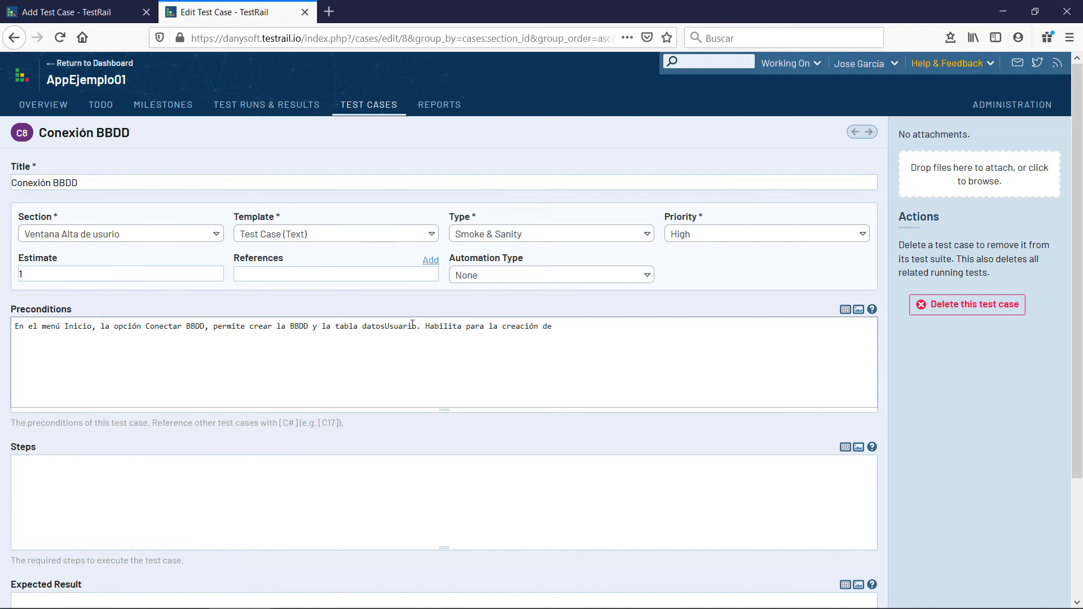
pyautogui.write(' usuarios.')
pyautogui.click(147, 474)
pyautogui.write('1.')
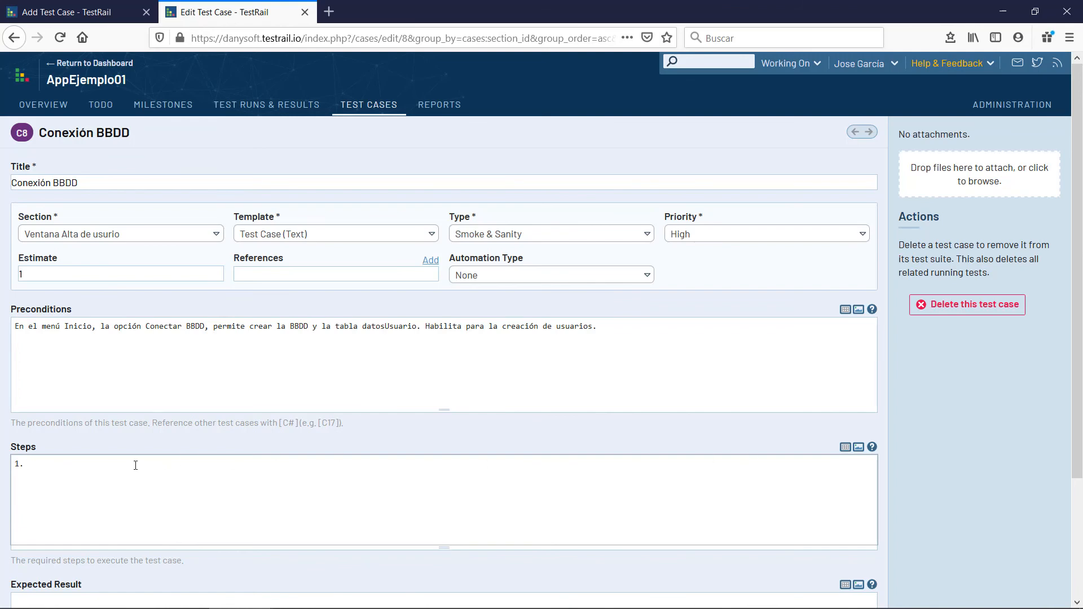
# Enter steps 1–2 (Ejectuar la ventana, Menú Inicio > Conexión BBDD) and file under Menú de la ventana Alta de usuario.
pyautogui.scroll(-3, 131, 434)
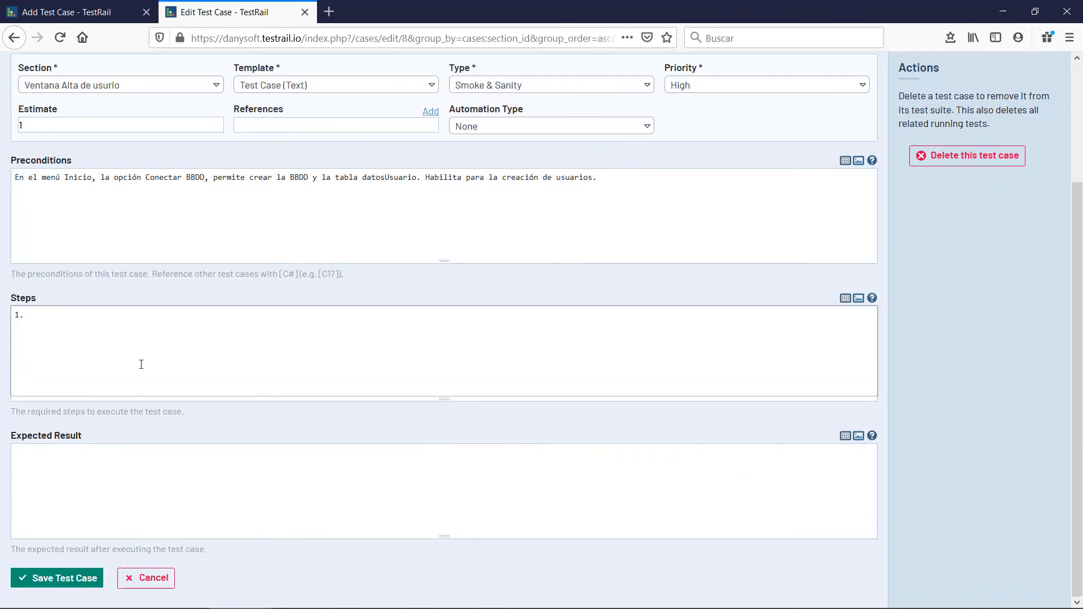
pyautogui.write('. Ejectuar')
pyautogui.write(' la ven')
pyautogui.write('tana. ')
pyautogui.write('2. ')
pyautogui.write('Menú')
pyautogui.write(' Inicio')
pyautogui.write(' > Conexión ')
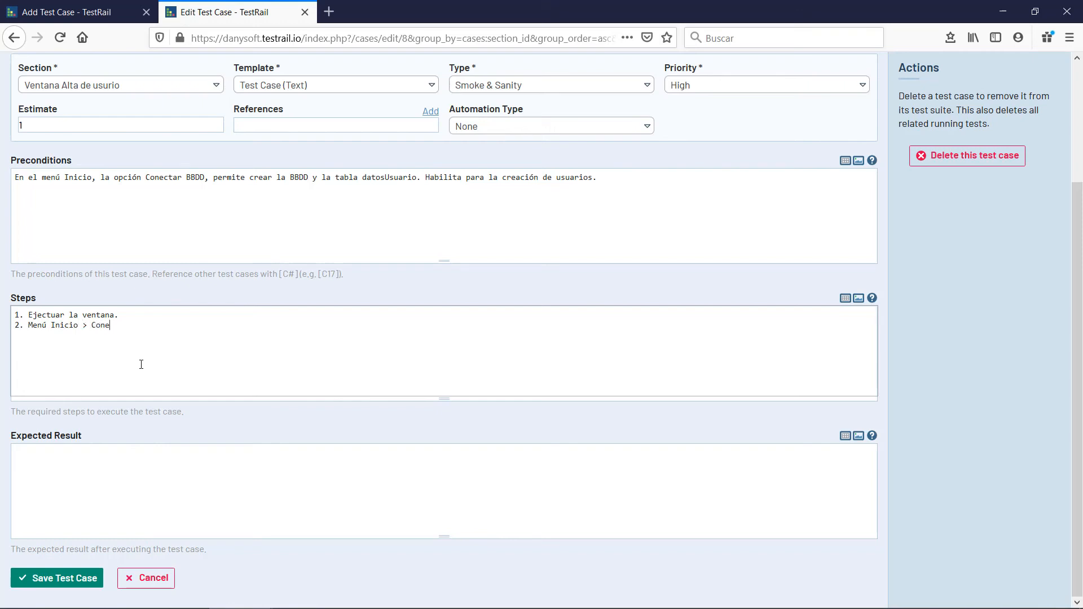
pyautogui.write('BBDD')
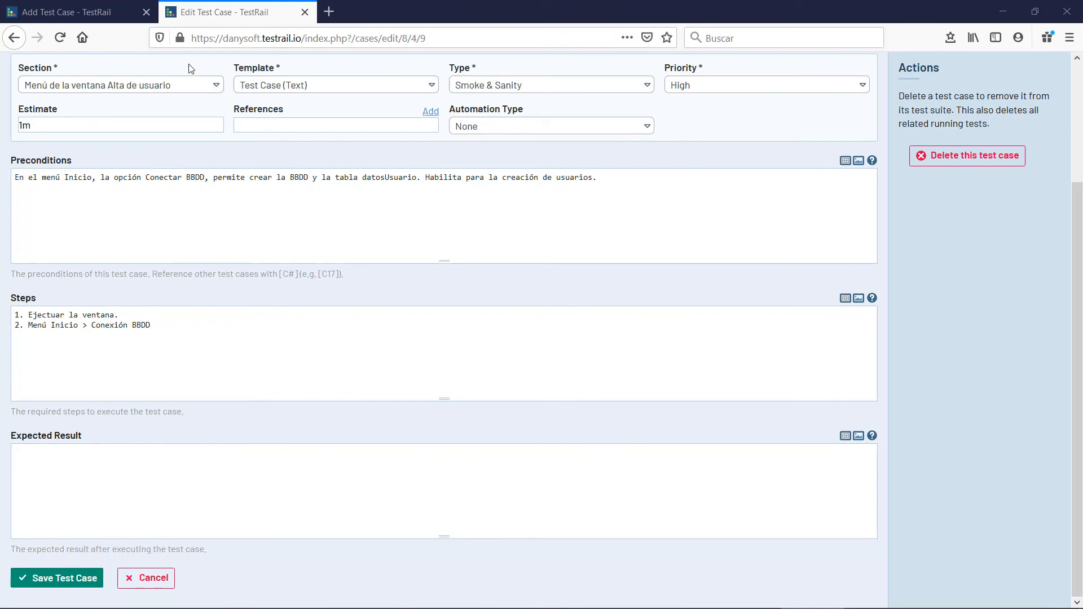
pyautogui.click(203, 89)
pyautogui.click(112, 125)
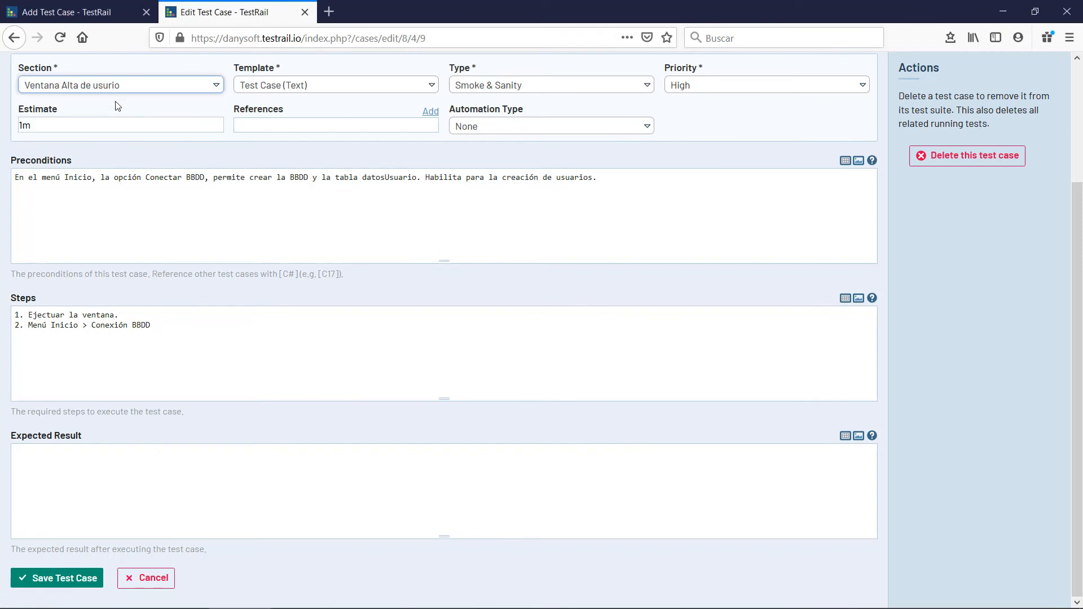
pyautogui.click(119, 92)
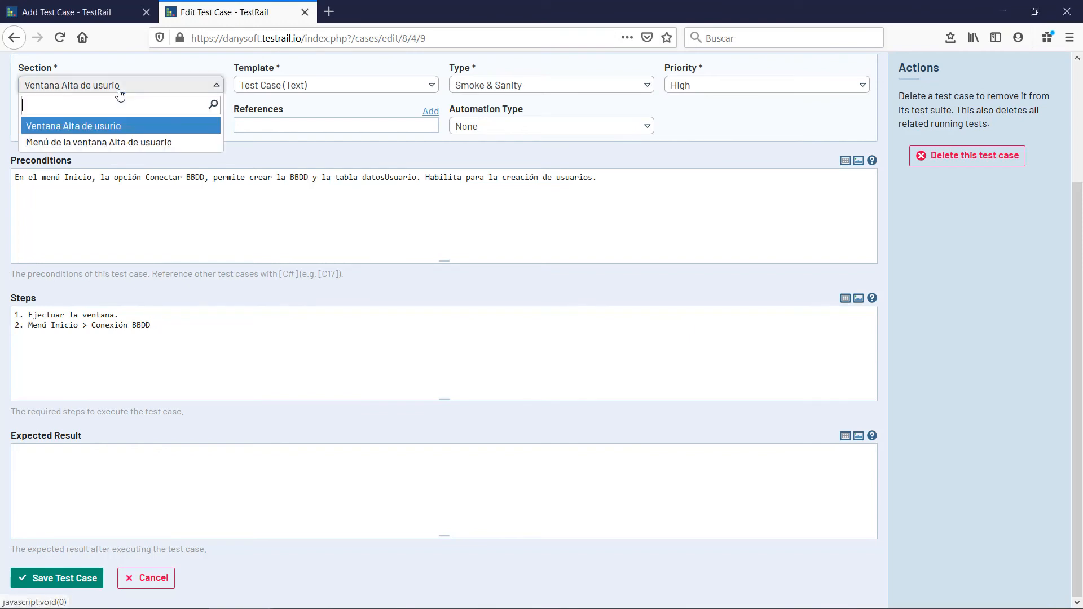
pyautogui.click(95, 145)
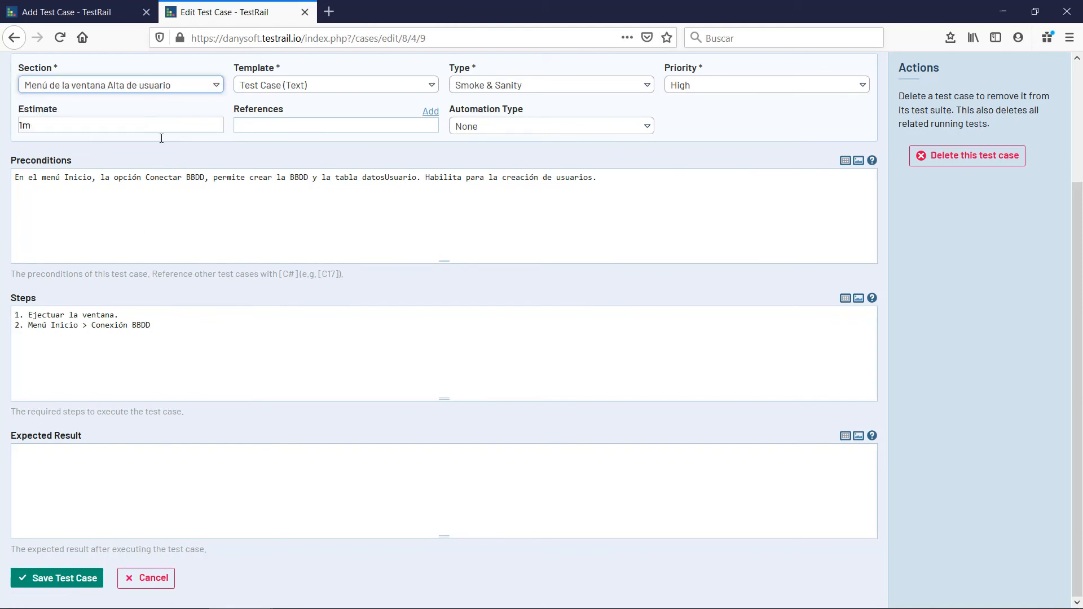
# Add steps 3–5: Menú Usuarios > Crear, Añadir un usuario falso, Salir de la ventana.
pyautogui.click(177, 338)
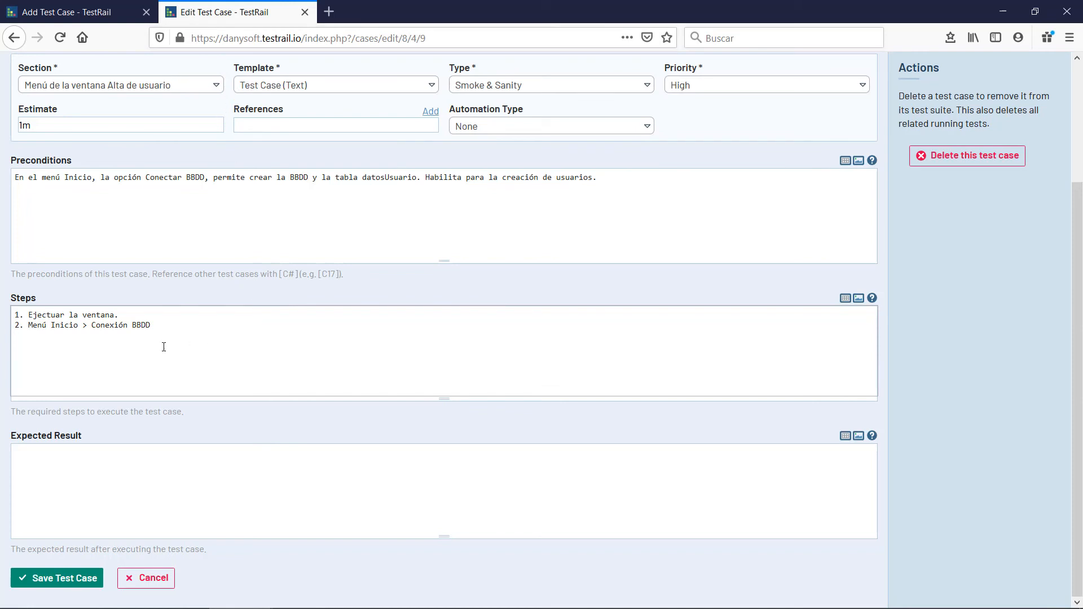
pyautogui.write('3. Menú ')
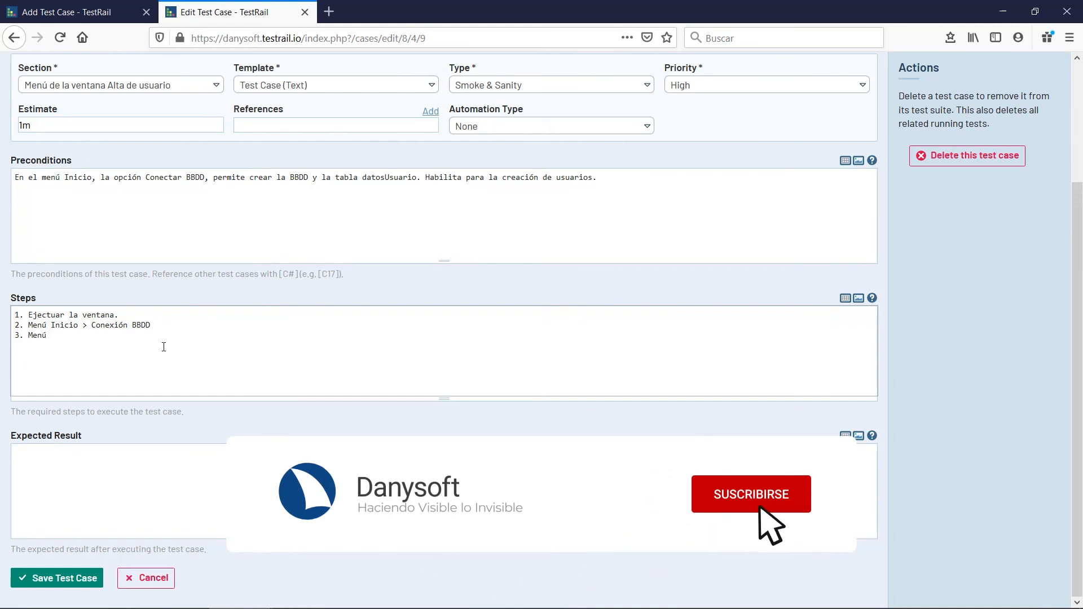
pyautogui.write('Us')
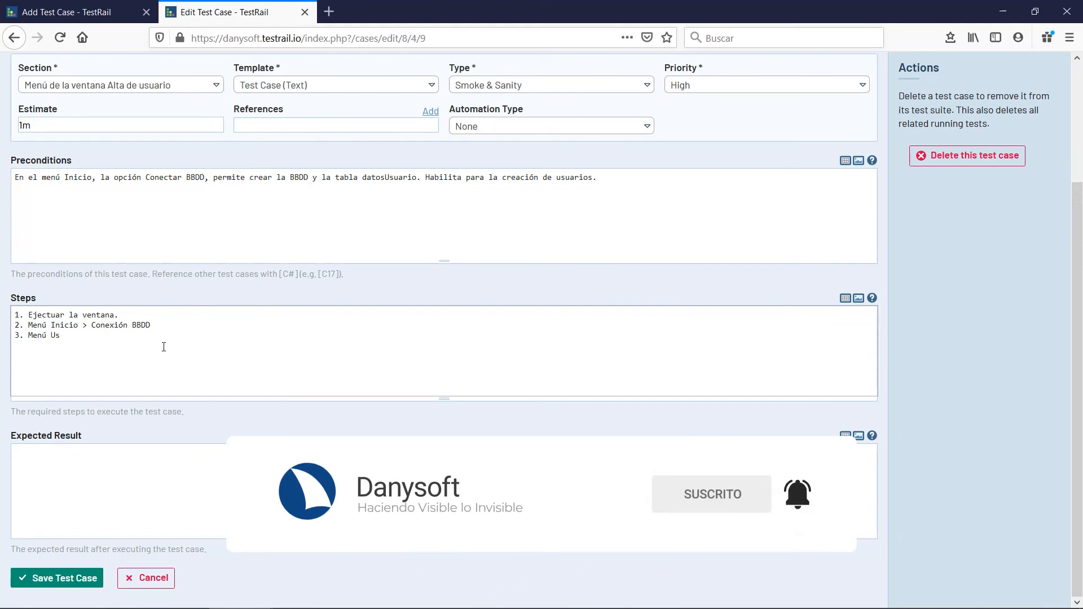
pyautogui.write('uarios ')
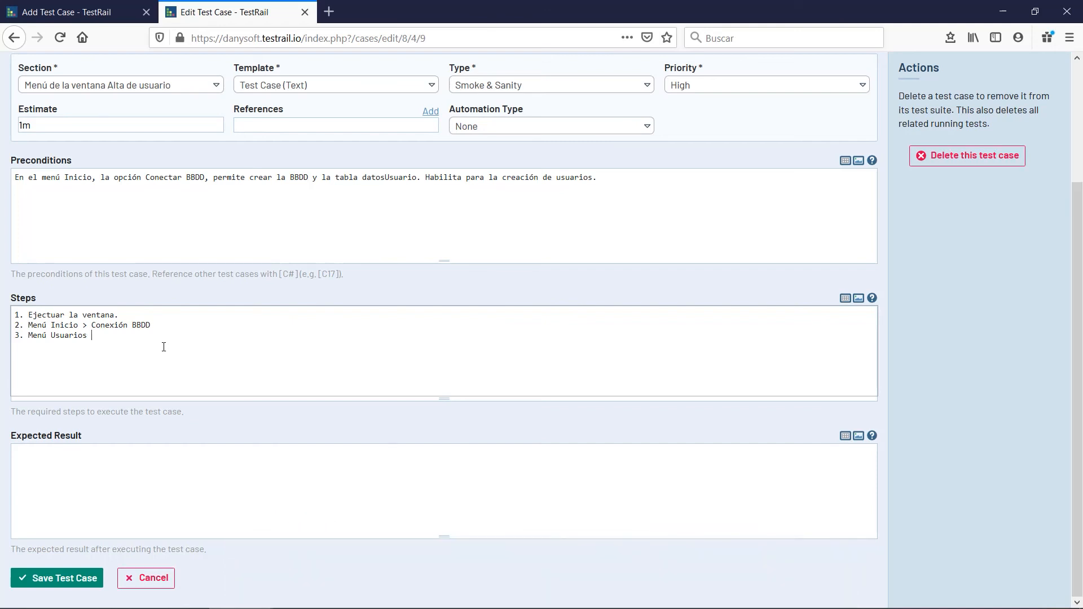
pyautogui.write('> Crear usua')
pyautogui.press('BackSpace')
pyautogui.press('BackSpace')
pyautogui.press('BackSpace')
pyautogui.press('BackSpace')
pyautogui.press('Return')
pyautogui.write('4. Añadir un')
pyautogui.write(' usuario')
pyautogui.write(' no')
pyautogui.press('BackSpace')
pyautogui.press('BackSpace')
pyautogui.write('fal')
pyautogui.write('so ')
pyautogui.write('5.')
pyautogui.write(' Salir de')
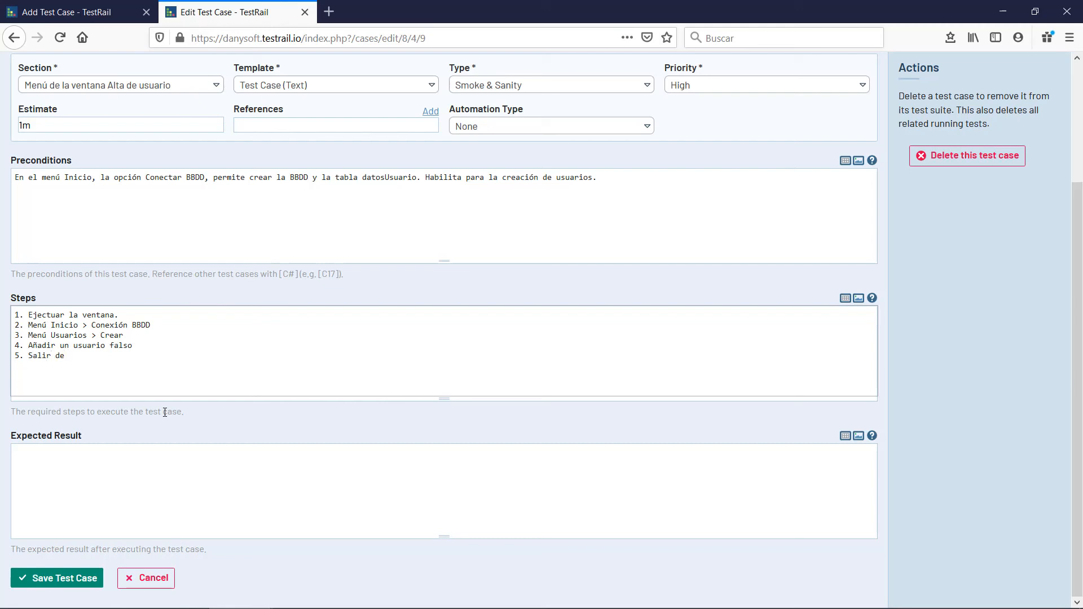
pyautogui.write(' la venta')
# Add step 6 'Volver a entrar' and step 7 'Crear otro usuario'.
pyautogui.press('Return')
pyautogui.write('6. Volver a entrar')
pyautogui.press('Return')
pyautogui.write('7. Cre')
pyautogui.press('BackSpace')
pyautogui.write('ear un')
pyautogui.write(' otro')
pyautogui.write('usua')
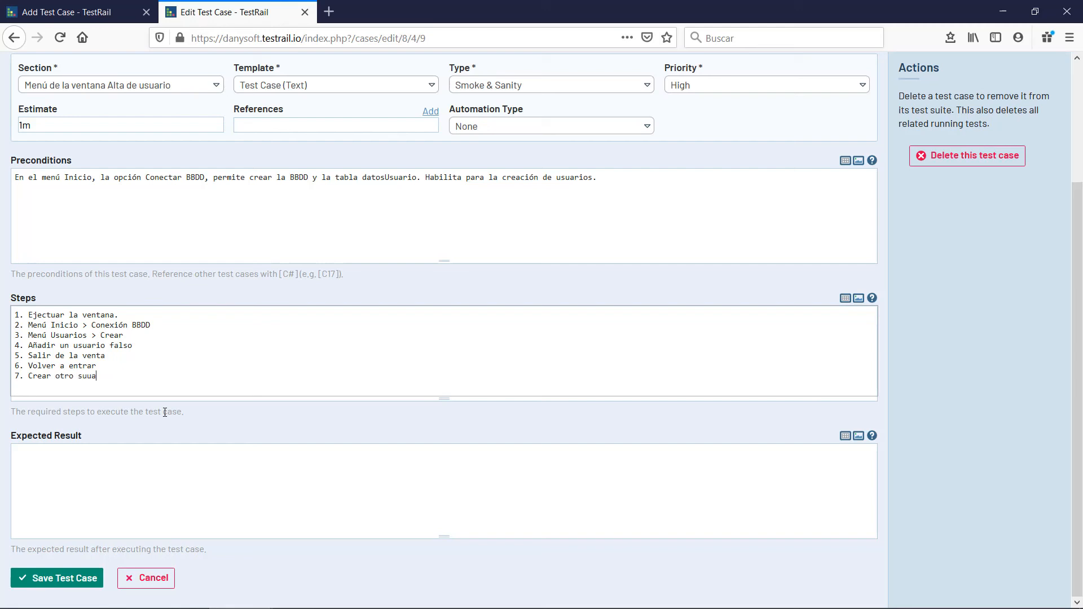
pyautogui.press('BackSpace')
pyautogui.press('BackSpace')
pyautogui.press('BackSpace')
pyautogui.press('BackSpace')
pyautogui.press('BackSpace')
pyautogui.write('usuario')
# Copy the seven steps into Expected Result and rewrite line 1 as 'Se abra la ventana'.
pyautogui.moveTo(132, 382); pyautogui.dragTo(15, 314)
pyautogui.hotkey('ctrl', 'c')
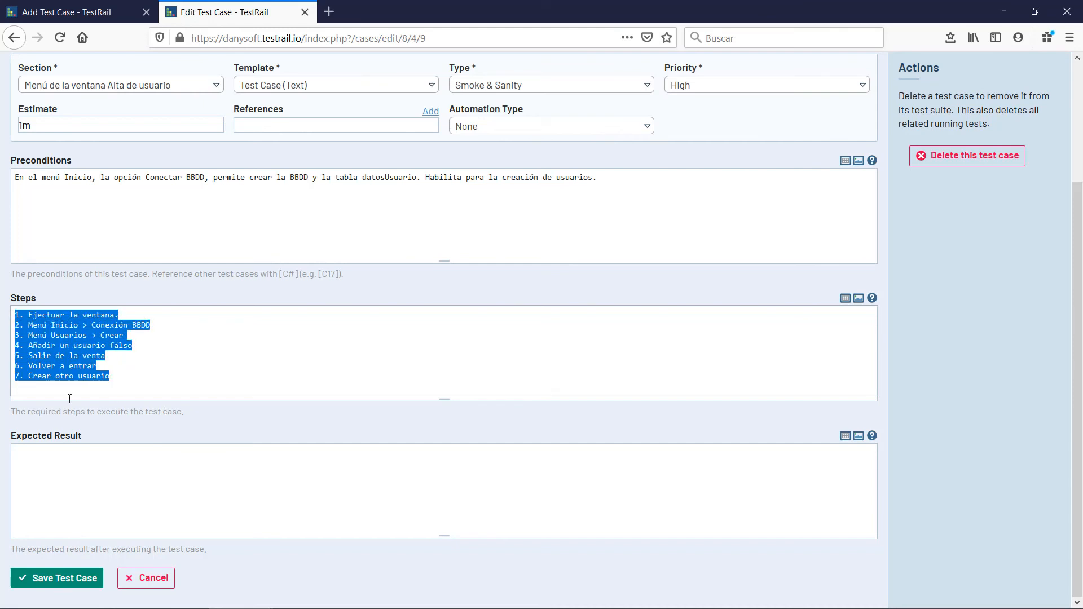
pyautogui.click(82, 452)
pyautogui.hotkey('ctrl', 'v')
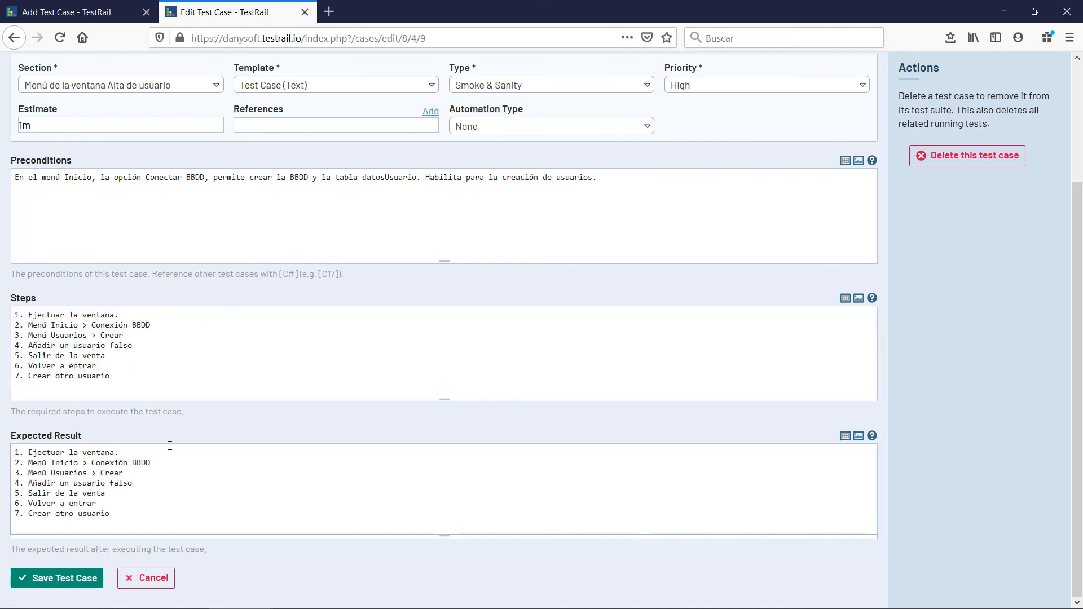
pyautogui.moveTo(134, 456); pyautogui.dragTo(30, 454)
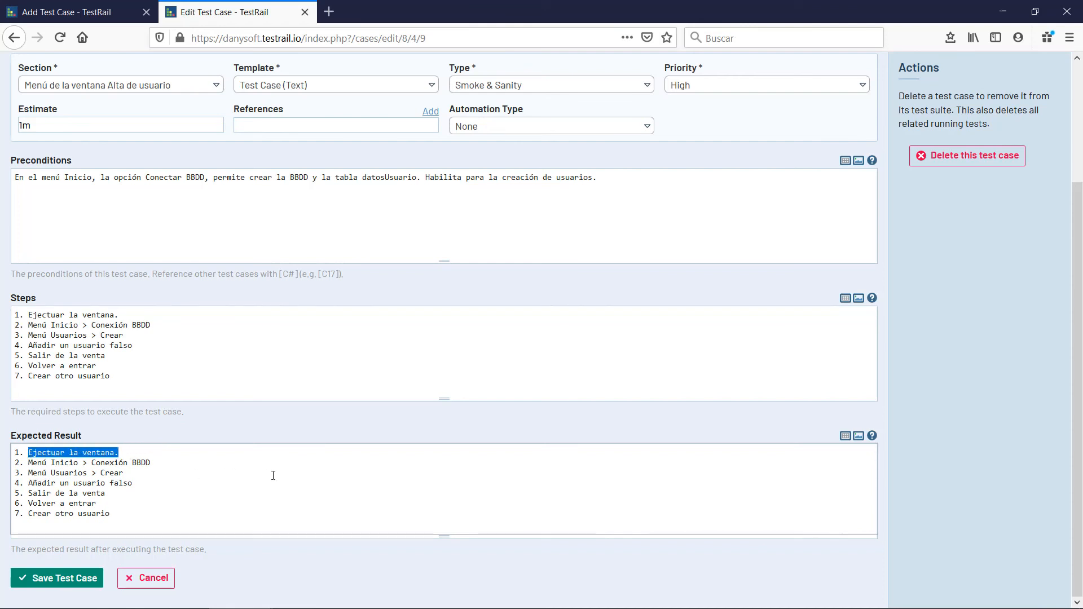
pyautogui.write('Se a')
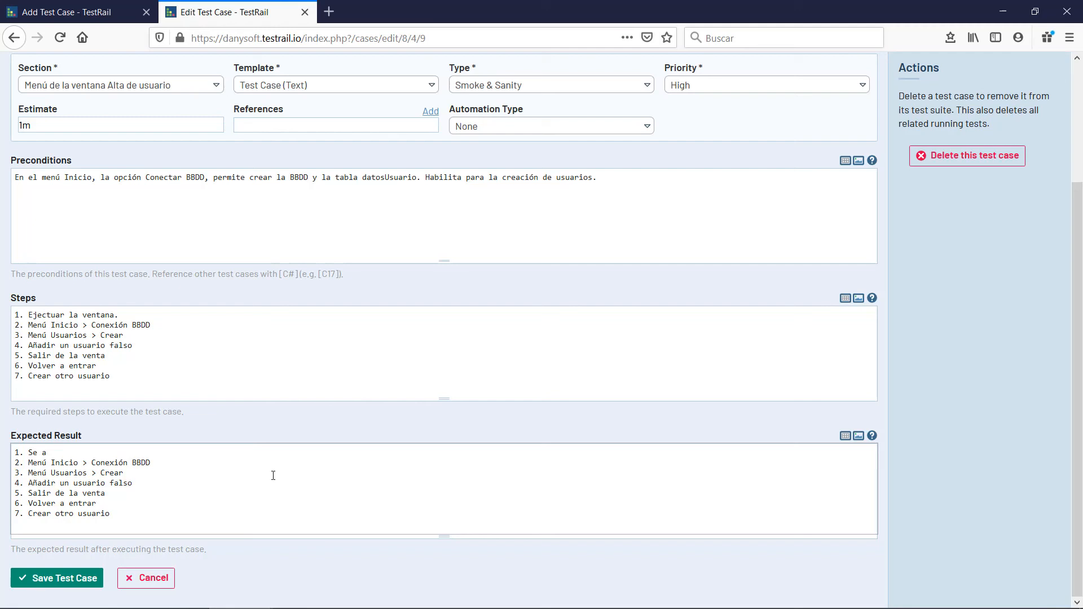
pyautogui.write('bra la venta')
# Rewrite line 2: on first run it creates the BBDD and table and reports having done so.
pyautogui.moveTo(150, 462); pyautogui.dragTo(29, 462)
pyautogui.write('Si e')
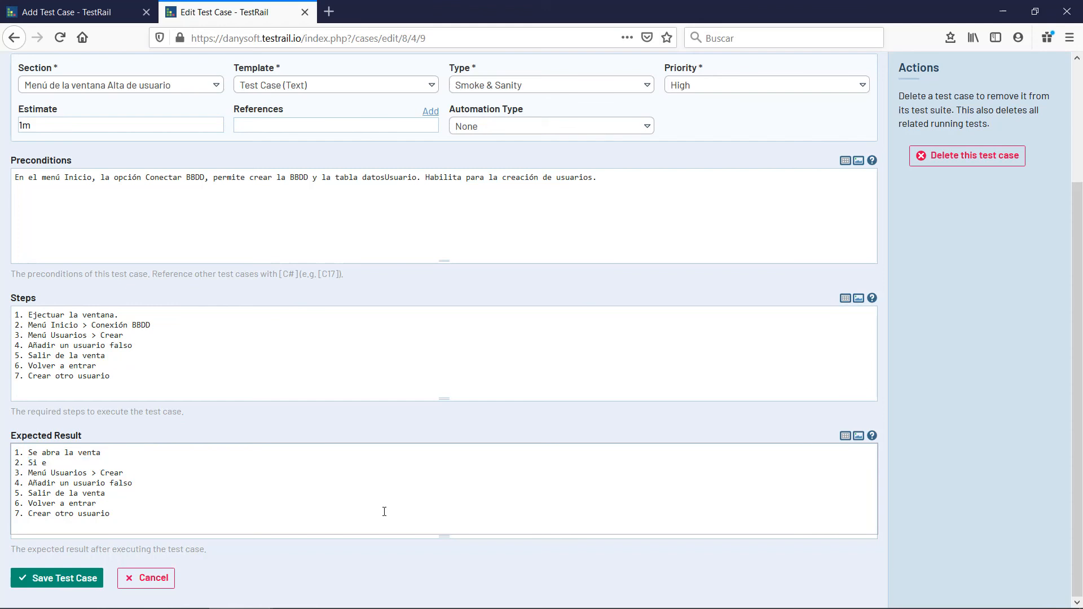
pyautogui.write('s la primera ejercución crea la b')
pyautogui.press('Return')
pyautogui.press('Return')
pyautogui.press('Return')
pyautogui.press('Return')
pyautogui.press('Return')
pyautogui.press('Return')
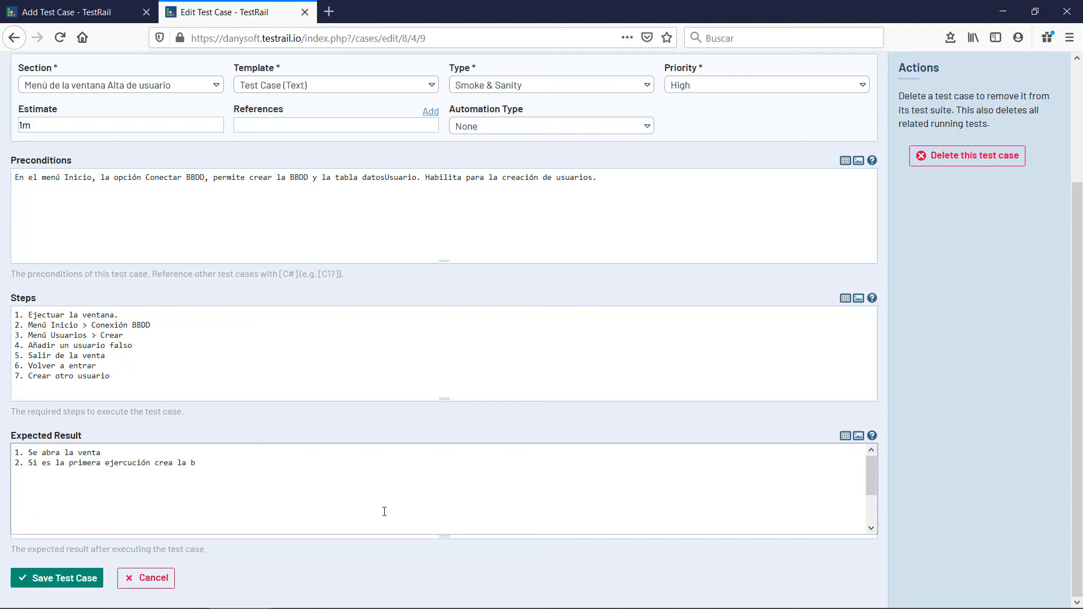
pyautogui.press('BackSpace')
pyautogui.press('BackSpace')
pyautogui.press('BackSpace')
pyautogui.press('BackSpace')
pyautogui.press('BackSpace')
pyautogui.press('BackSpace')
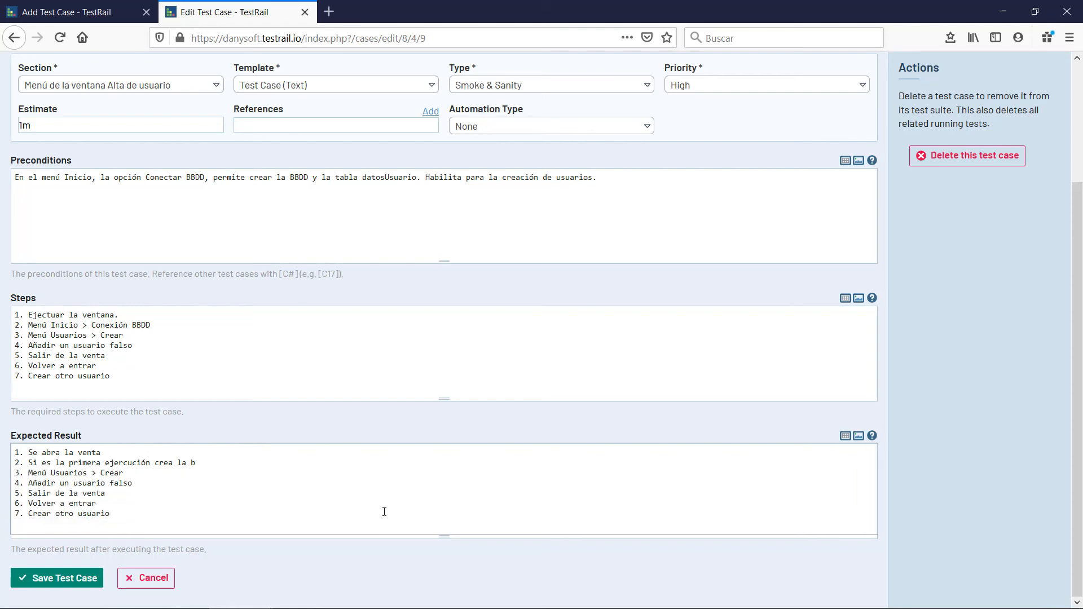
pyautogui.press('BackSpace')
pyautogui.write('BBDD y la tabla y nos avisa de u')
pyautogui.press('BackSpace')
pyautogui.write('que lo ha hc')
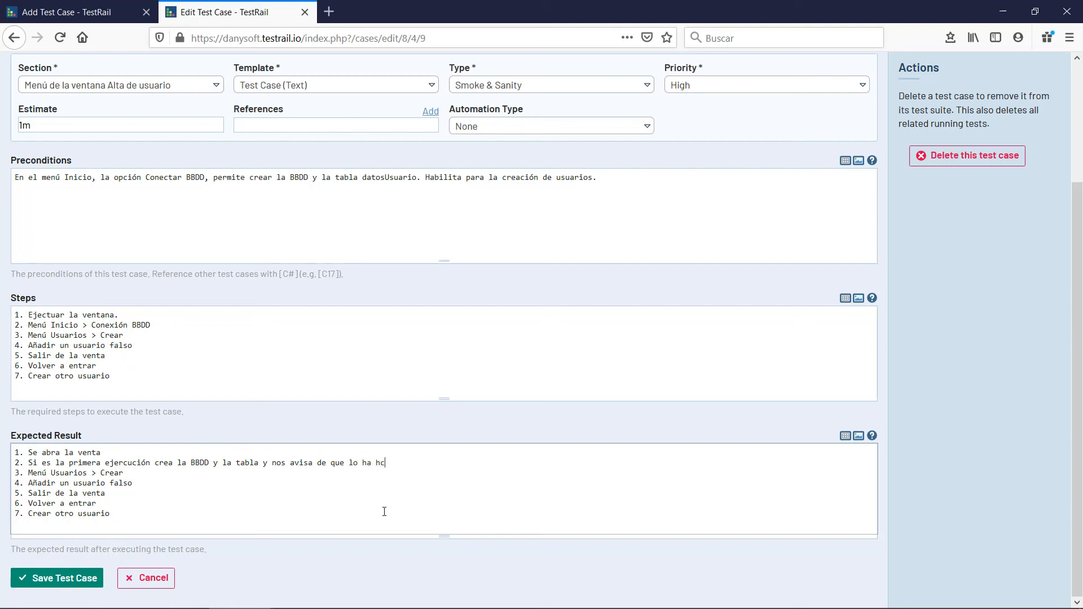
pyautogui.press('BackSpace')
pyautogui.write('echo')
# Rewrite line 3 as 'Guara el usuario creado'.
pyautogui.moveTo(160, 475); pyautogui.dragTo(29, 476)
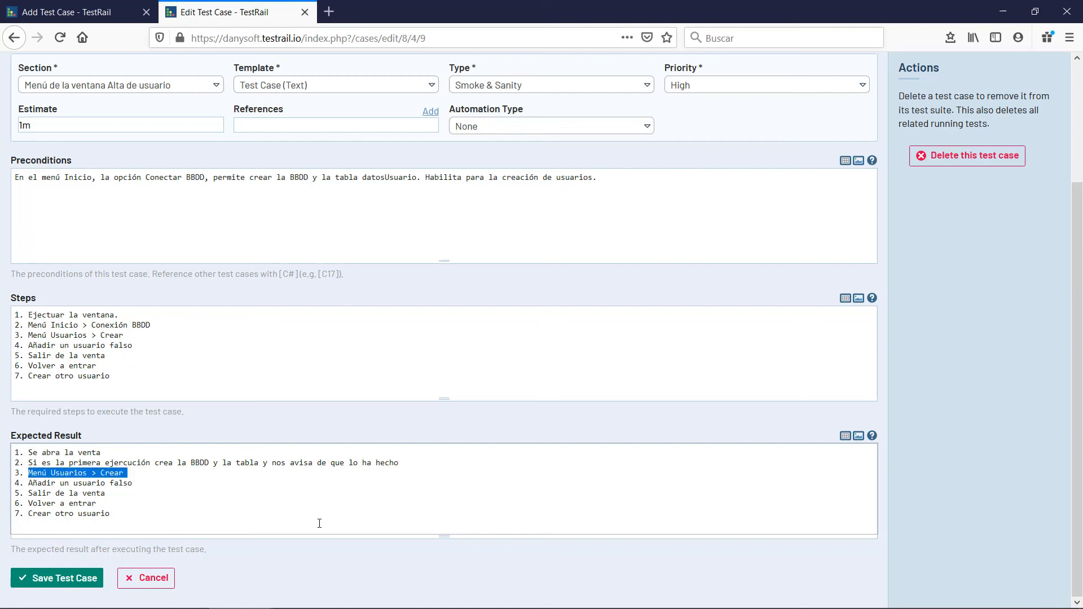
pyautogui.write('Gua')
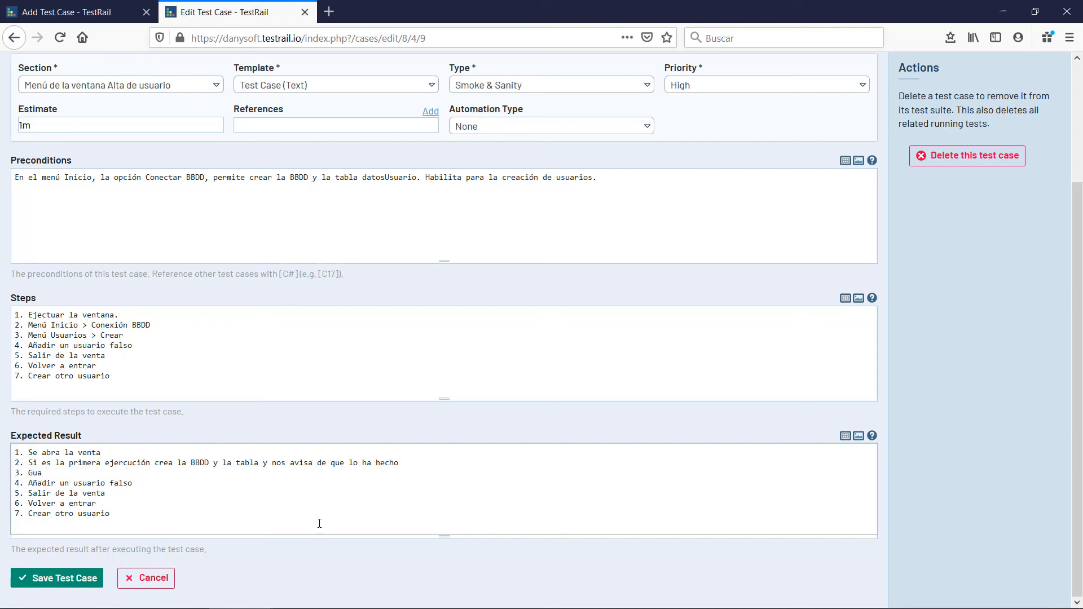
pyautogui.write('ra el usuario creado')
# Delete the leftover lines 4–7 from Expected Result.
pyautogui.moveTo(144, 487); pyautogui.dragTo(30, 488)
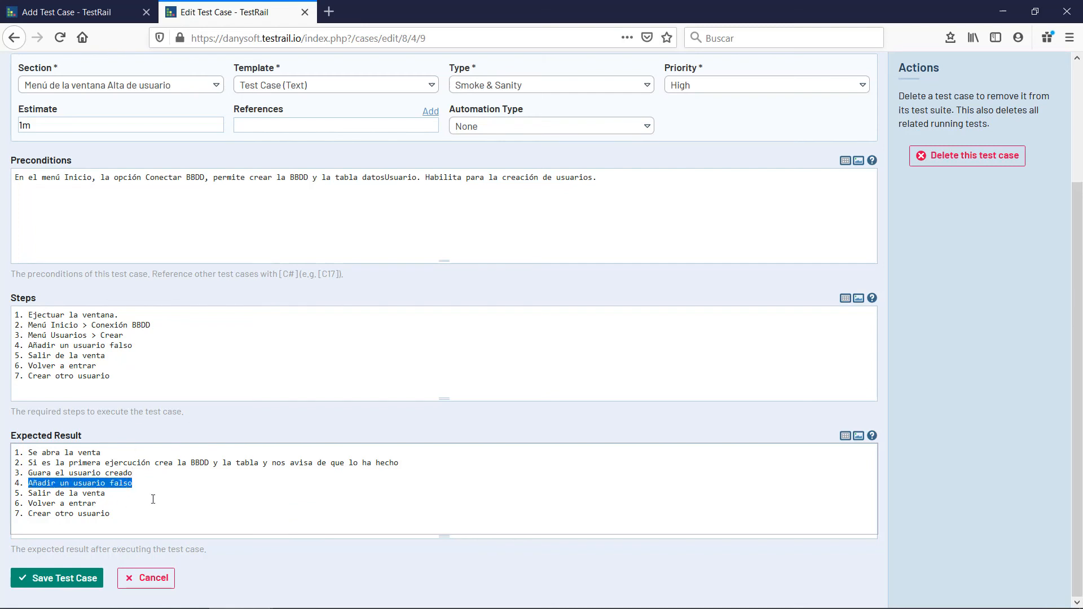
pyautogui.click(145, 479)
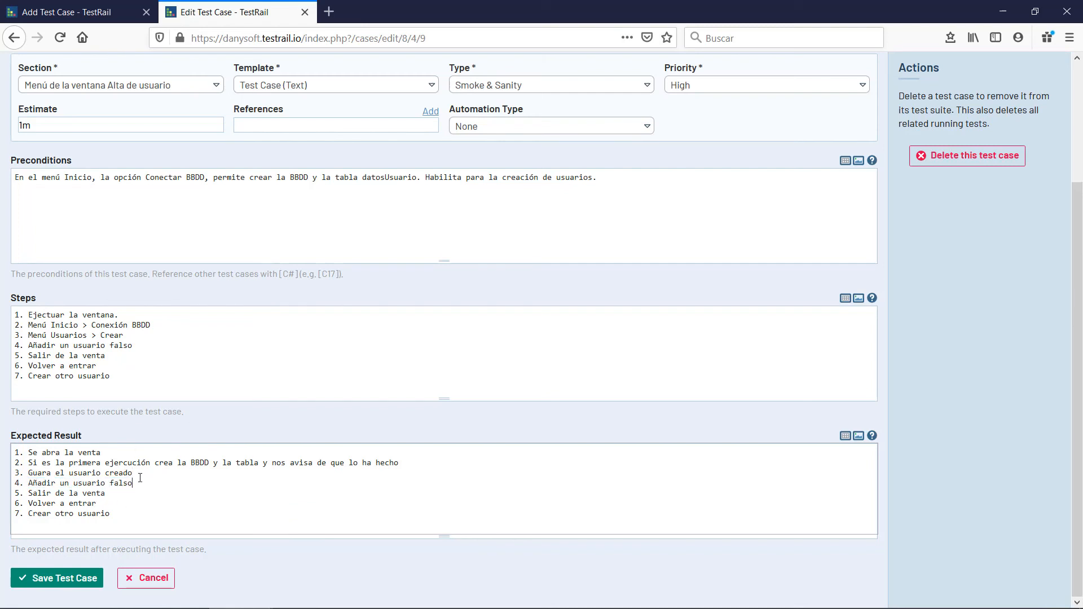
pyautogui.moveTo(142, 483); pyautogui.dragTo(25, 483)
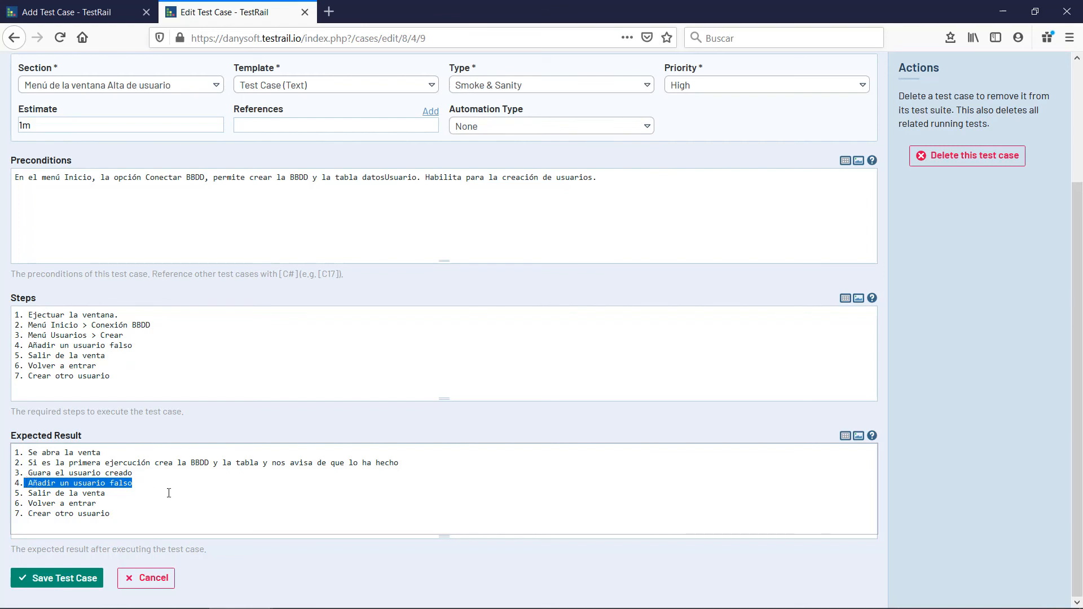
pyautogui.press('BackSpace')
pyautogui.press('BackSpace')
pyautogui.press('BackSpace')
pyautogui.press('BackSpace')
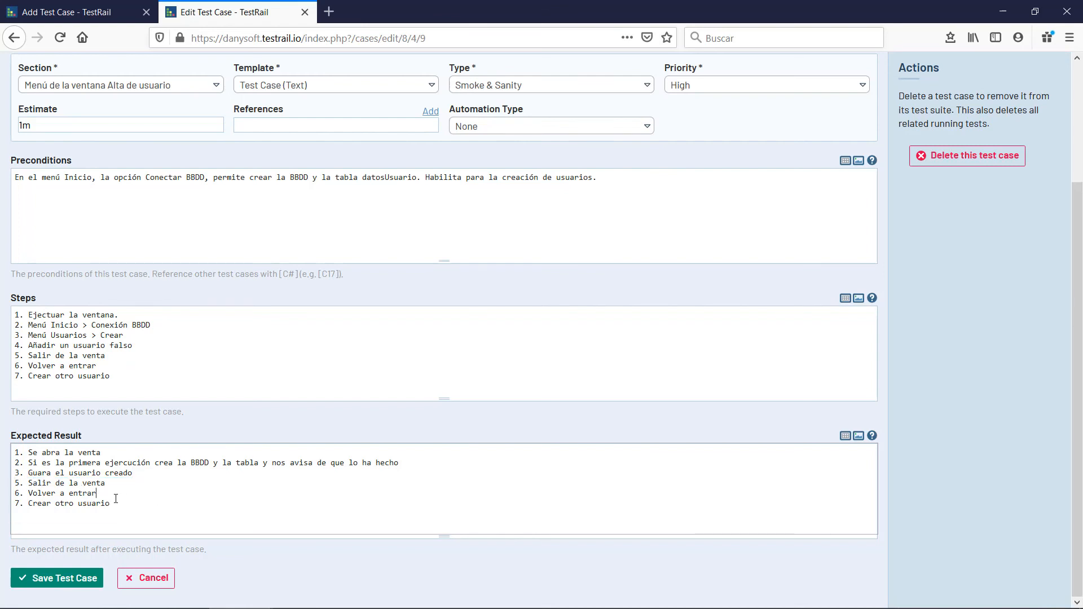
pyautogui.moveTo(115, 499); pyautogui.dragTo(49, 485)
pyautogui.moveTo(141, 511); pyautogui.dragTo(7, 489)
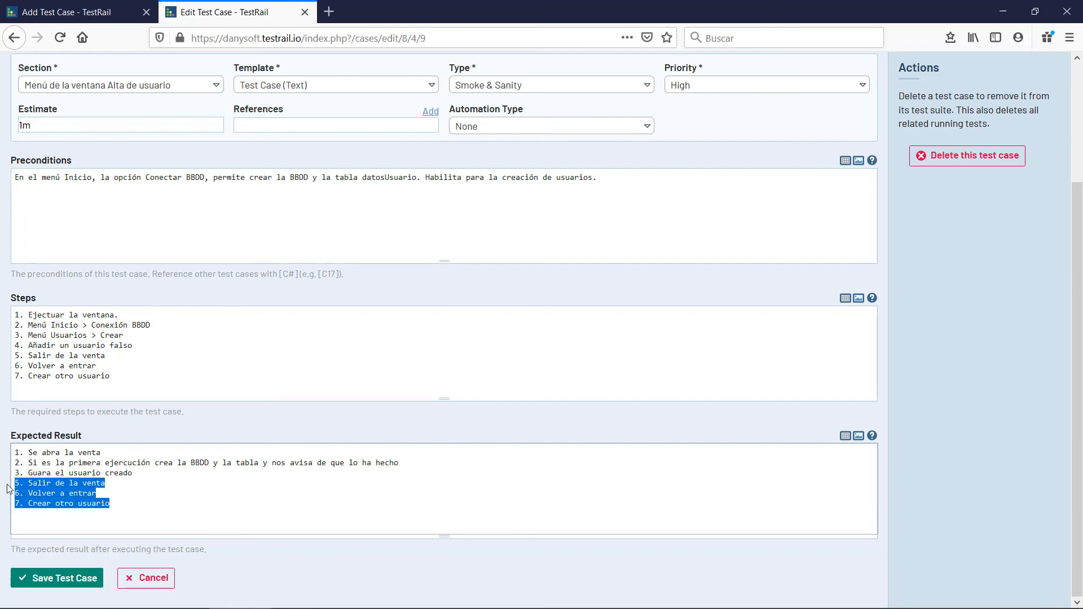
pyautogui.press('BackSpace')
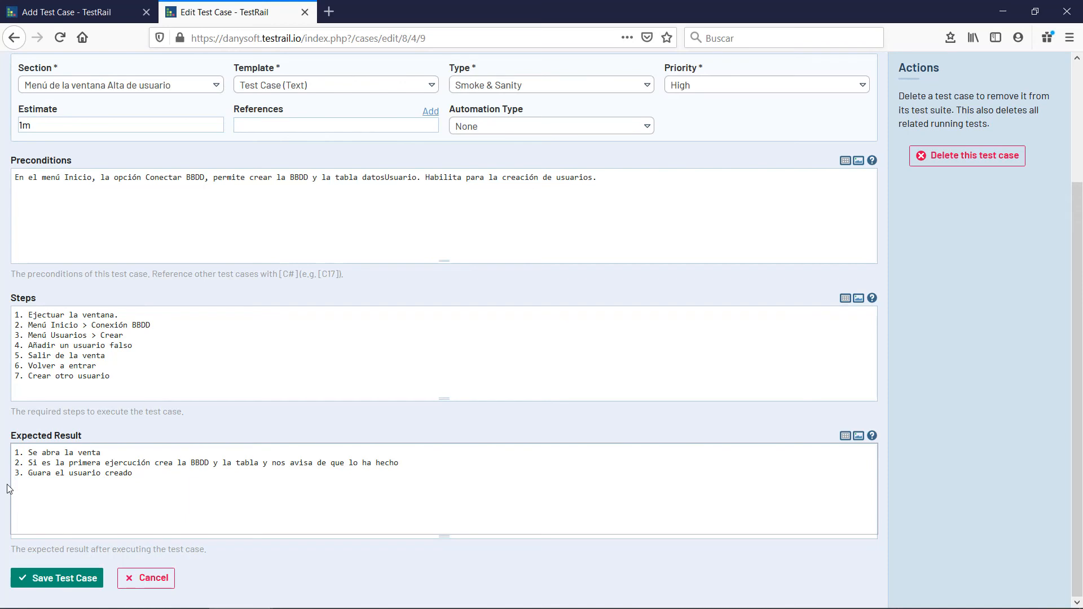
# Add 'Si es la segunda vez, solo avisa de que hay conexión' and 'Avisa de la creación de un usuario', then save.
pyautogui.write('Si es la segunda vez')
pyautogui.press('BackSpace')
pyautogui.write(', no')
pyautogui.press('BackSpace')
pyautogui.write('solo avisa de que hay c')
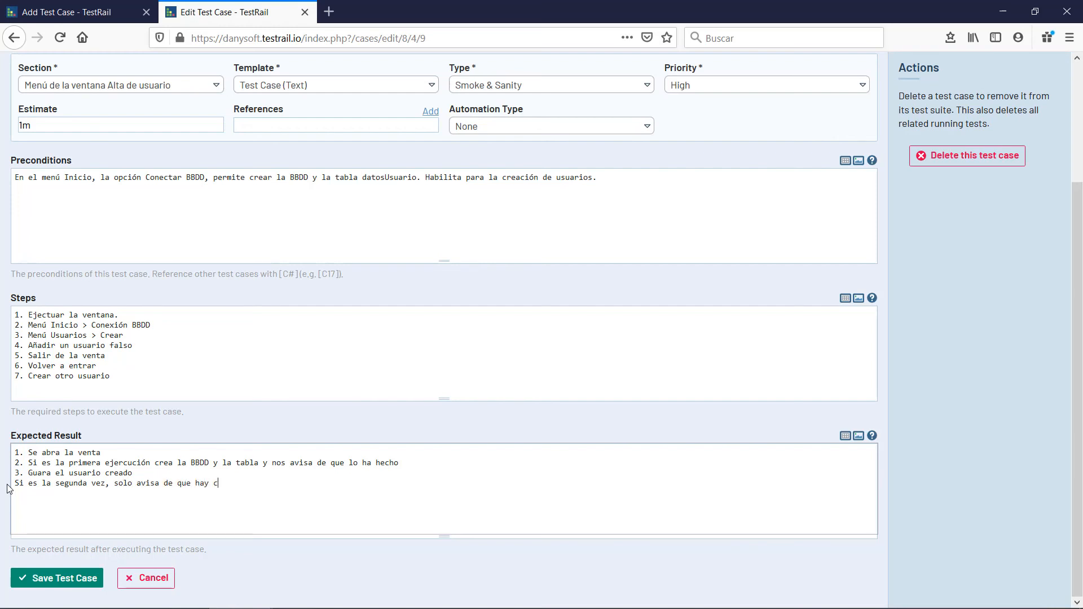
pyautogui.write('onexión')
pyautogui.press('Return')
pyautogui.write('Avisa de la creación de un ')
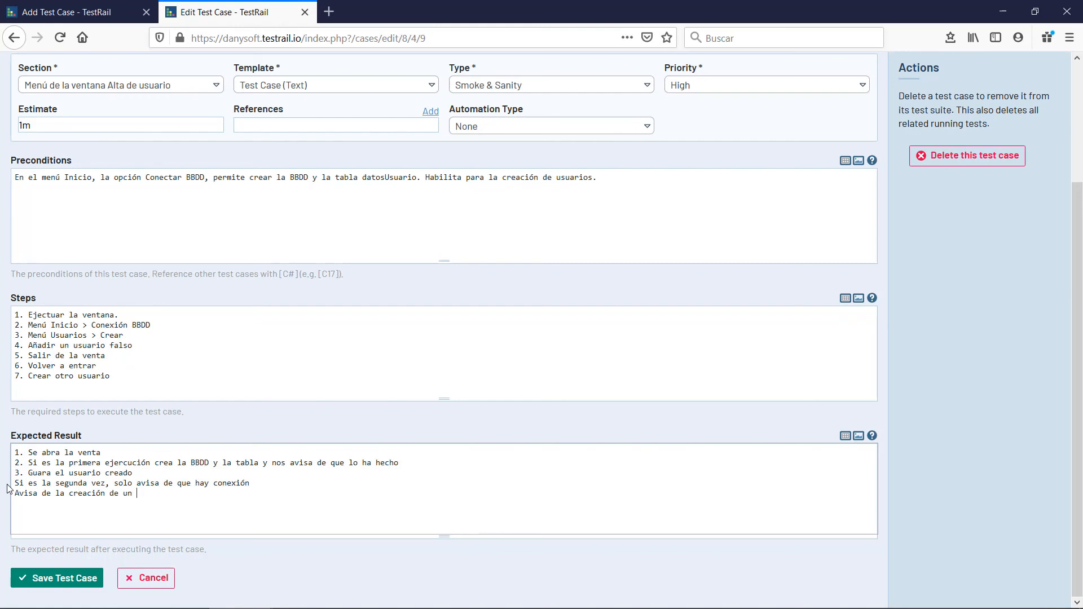
pyautogui.write('usurio')
pyautogui.press('BackSpace')
pyautogui.press('BackSpace')
pyautogui.write('io')
pyautogui.click(68, 580)
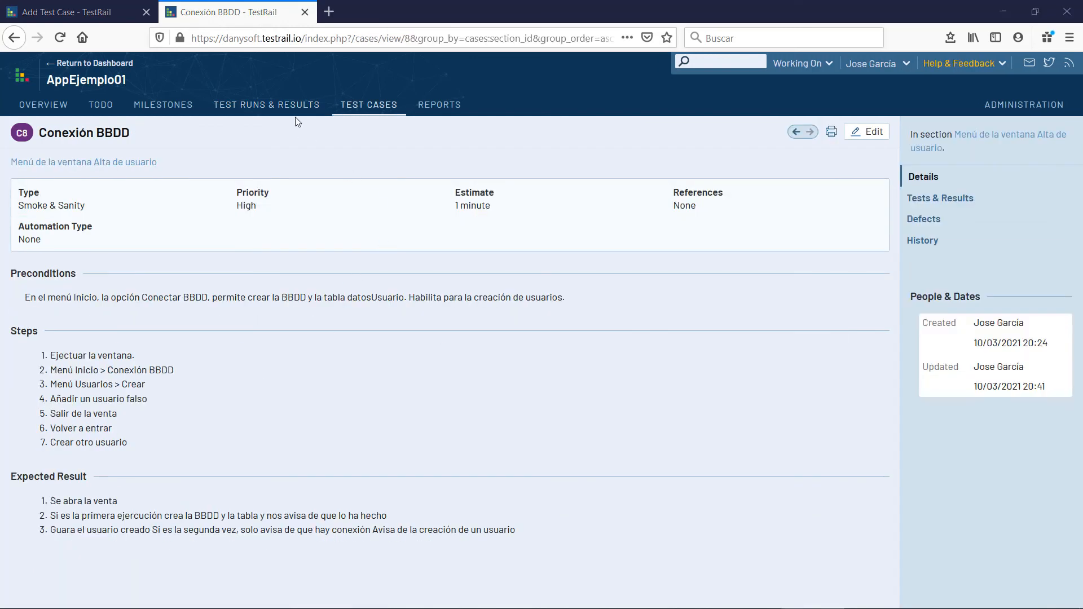
# Edit the test run to include Conexión BBDD from Menú de la ventana Alta de usuario, then return to the runs list.
pyautogui.click(281, 111)
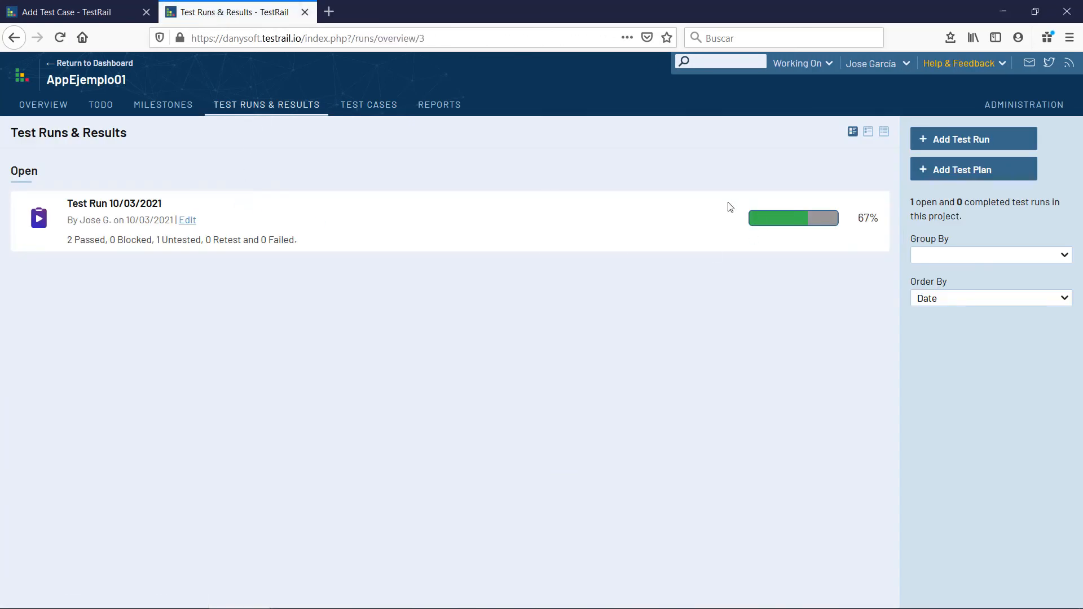
pyautogui.click(187, 220)
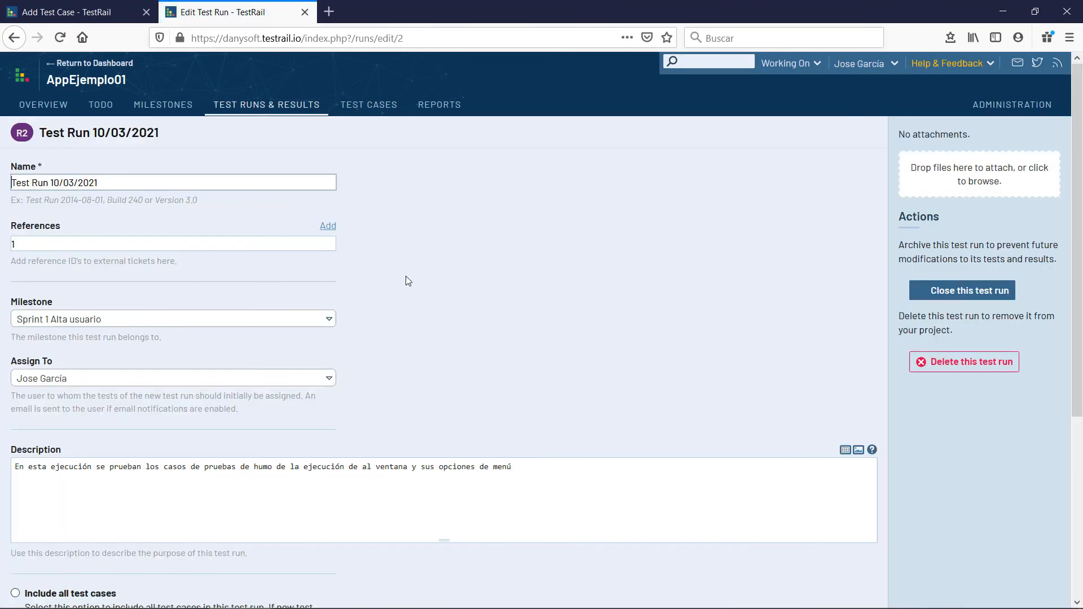
pyautogui.scroll(-5, 200, 510)
pyautogui.click(170, 459)
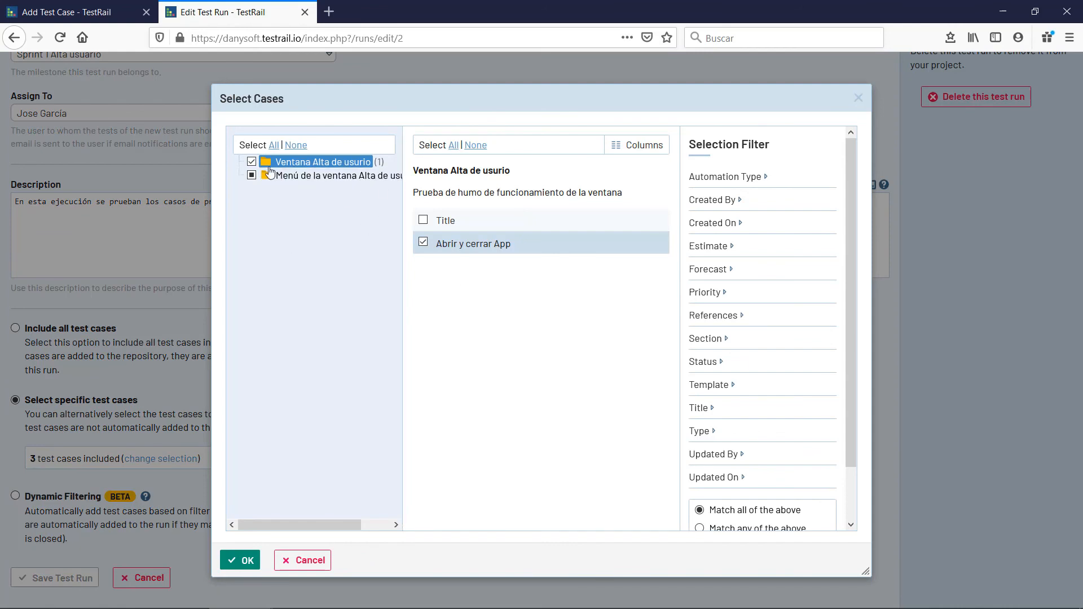
pyautogui.click(305, 180)
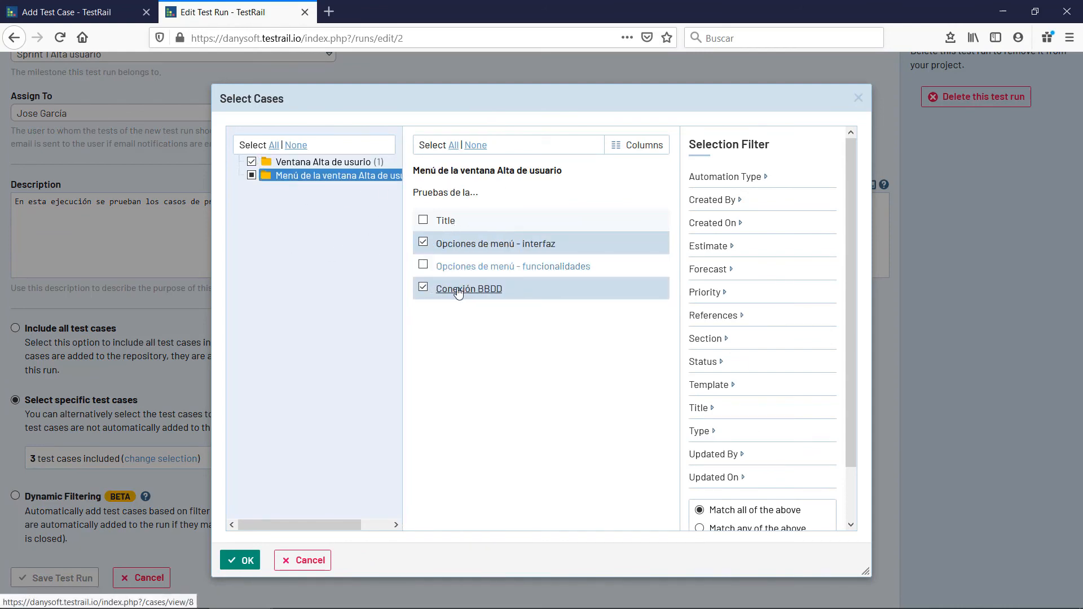
pyautogui.click(244, 561)
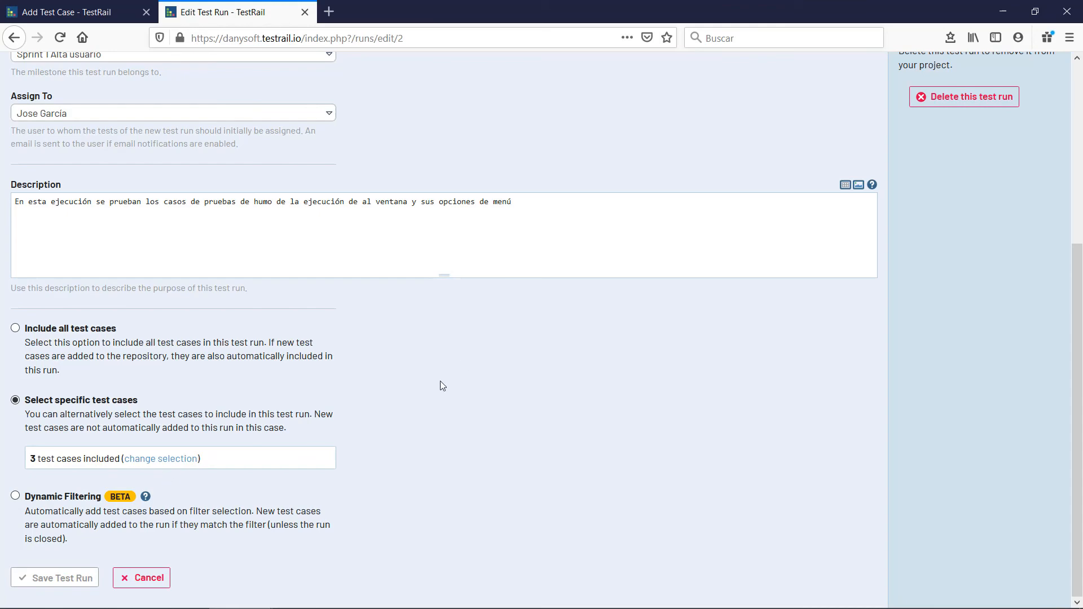
pyautogui.scroll(5, 440, 385)
pyautogui.click(274, 107)
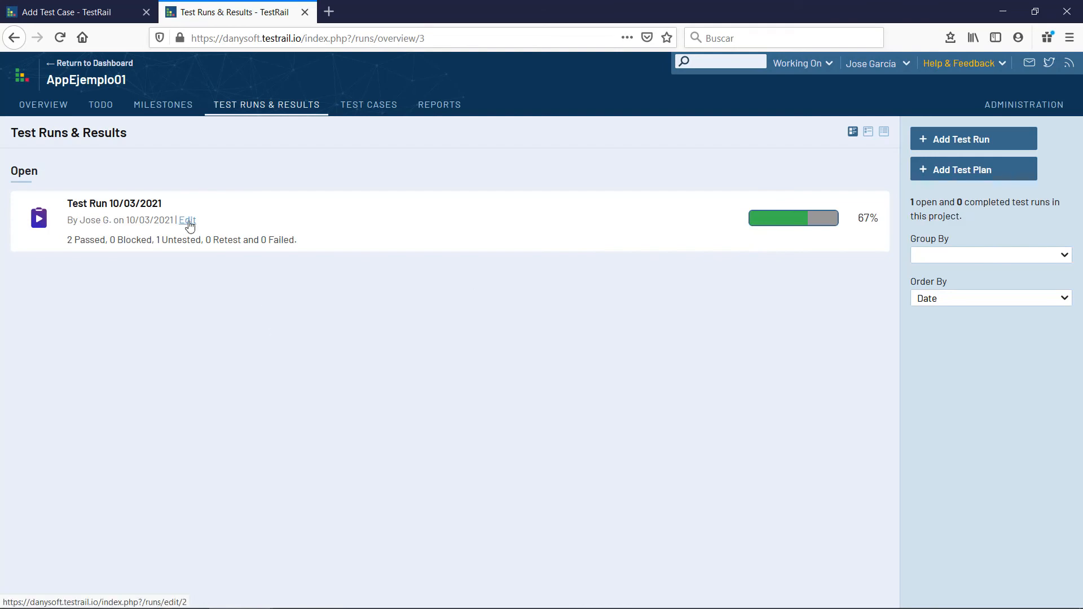
# Open the Conexión BBDD test in Test Run 10/03/2021.
pyautogui.click(70, 204)
pyautogui.scroll(-2, 418, 333)
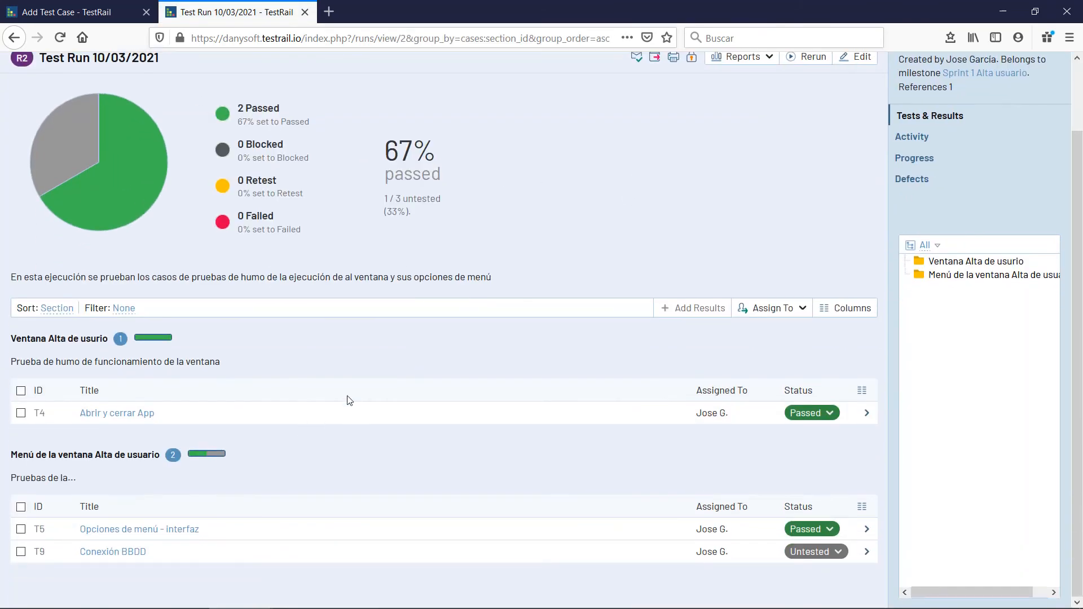
pyautogui.click(116, 551)
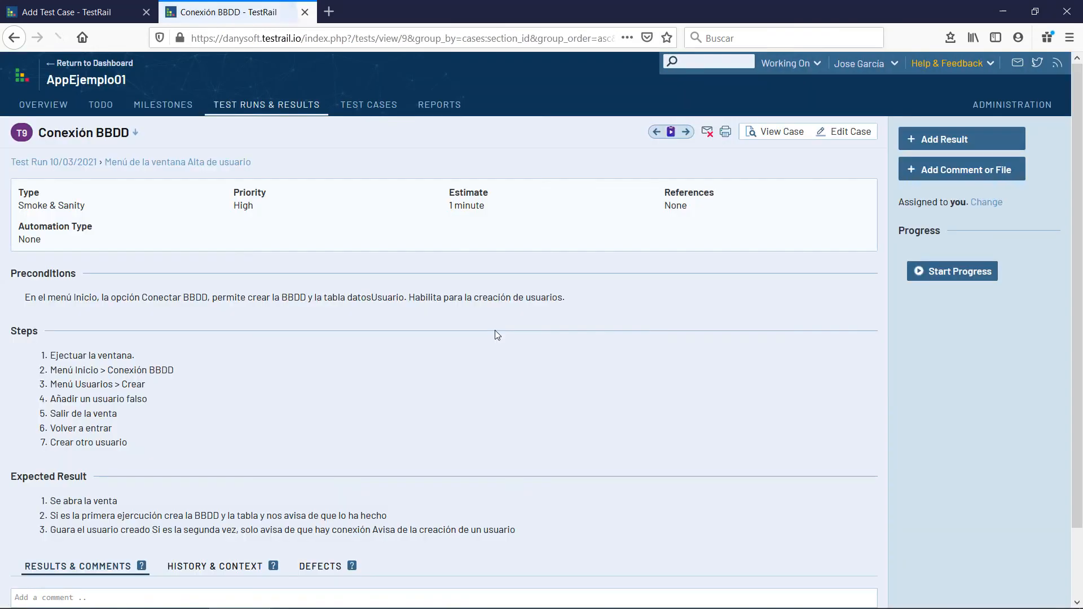
pyautogui.scroll(-2, 355, 370)
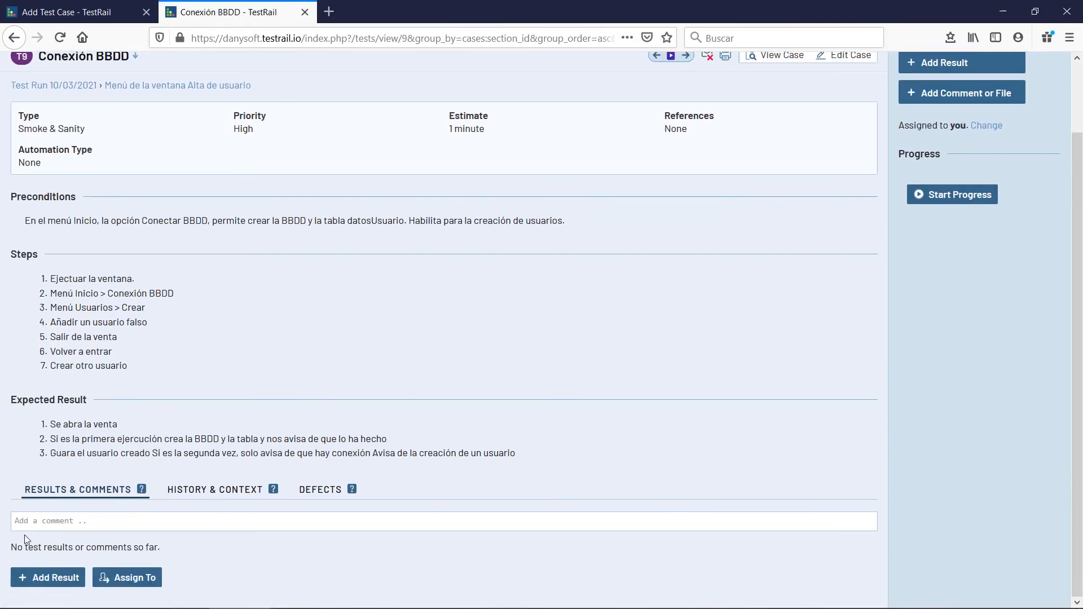
# Begin a result for the test with the elapsed timer running and status Passed.
pyautogui.click(39, 579)
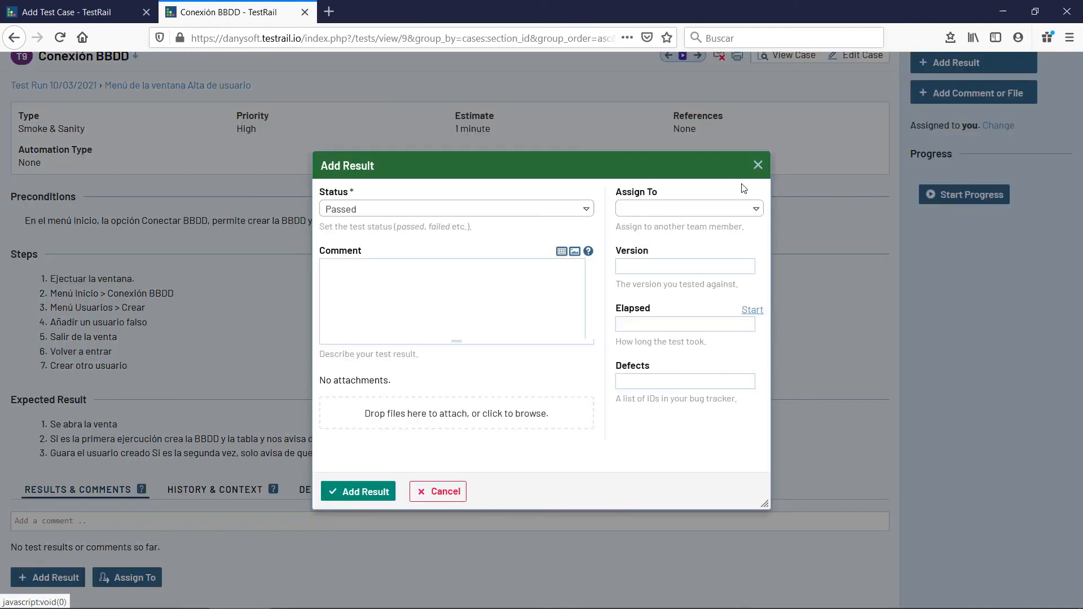
pyautogui.click(748, 316)
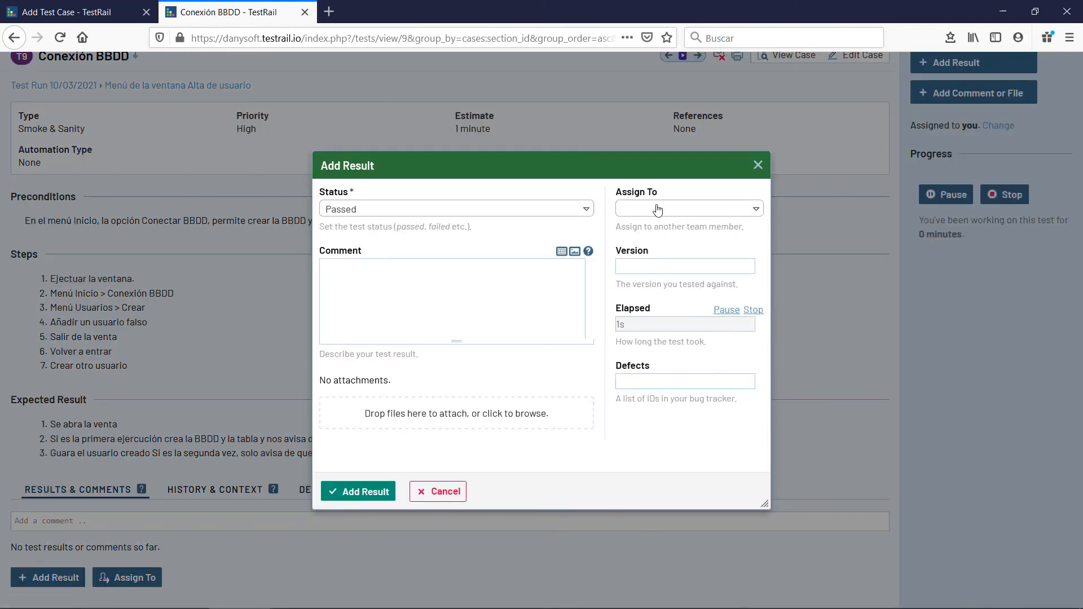
pyautogui.click(698, 211)
pyautogui.click(485, 216)
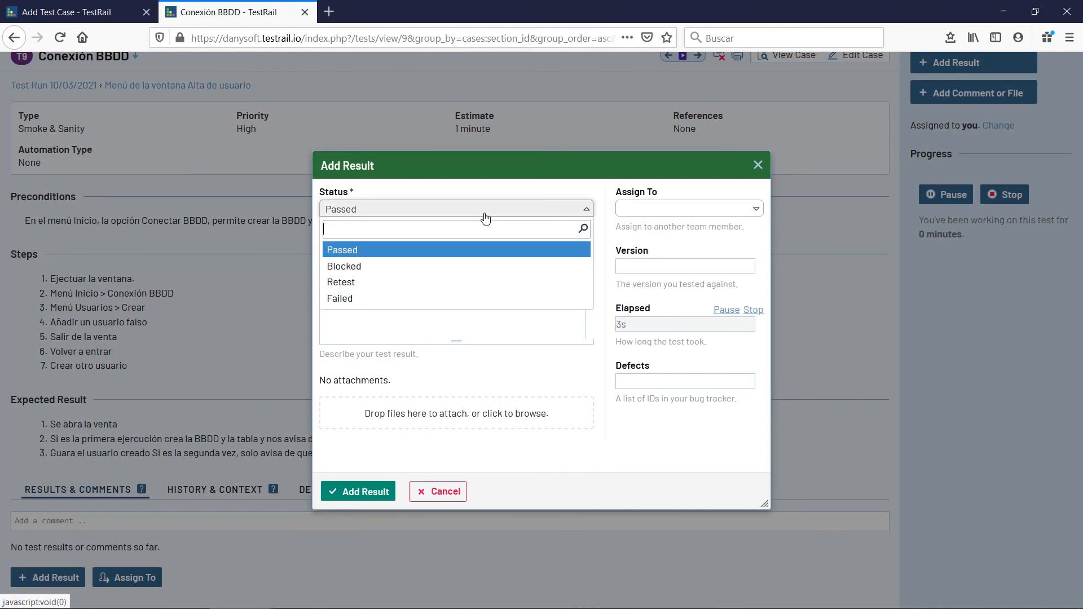
pyautogui.click(431, 256)
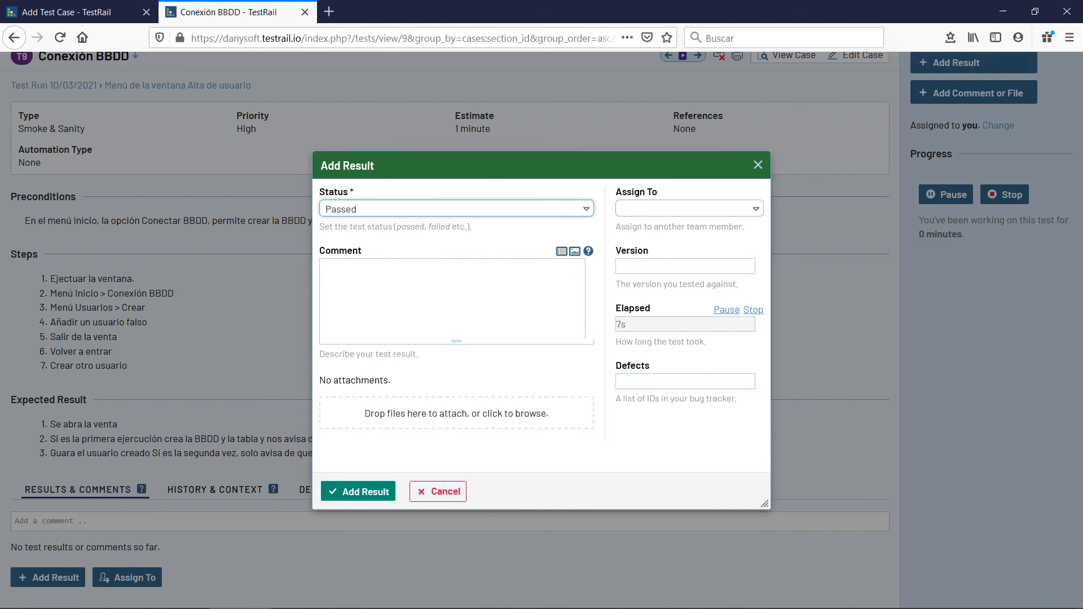
pyautogui.moveTo(0, 50); pyautogui.dragTo(513, 65)
pyautogui.doubleClick(415, 218)
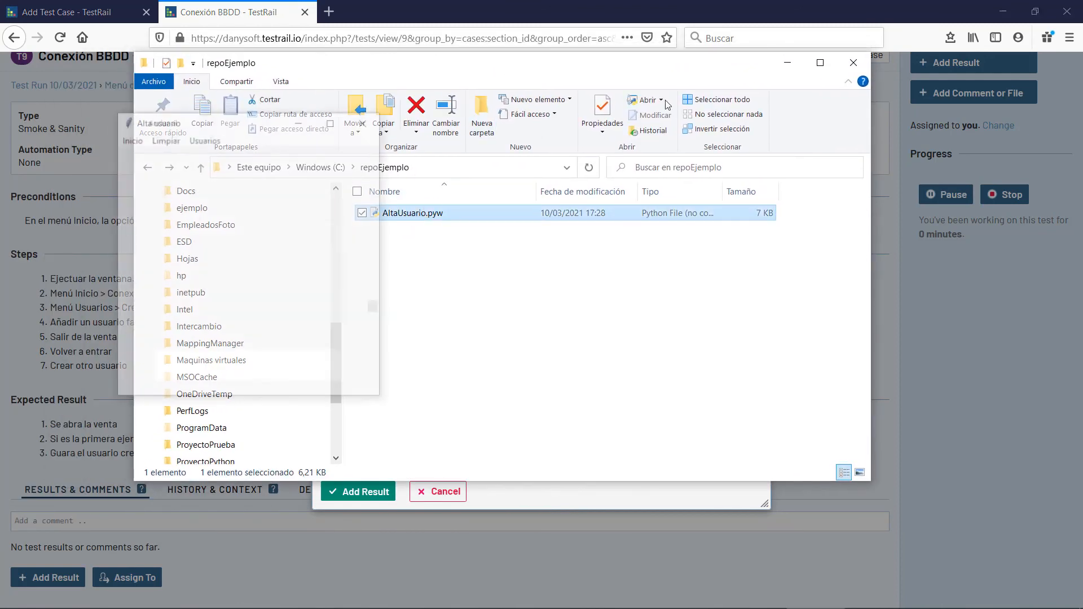
pyautogui.moveTo(625, 68); pyautogui.dragTo(0, 68)
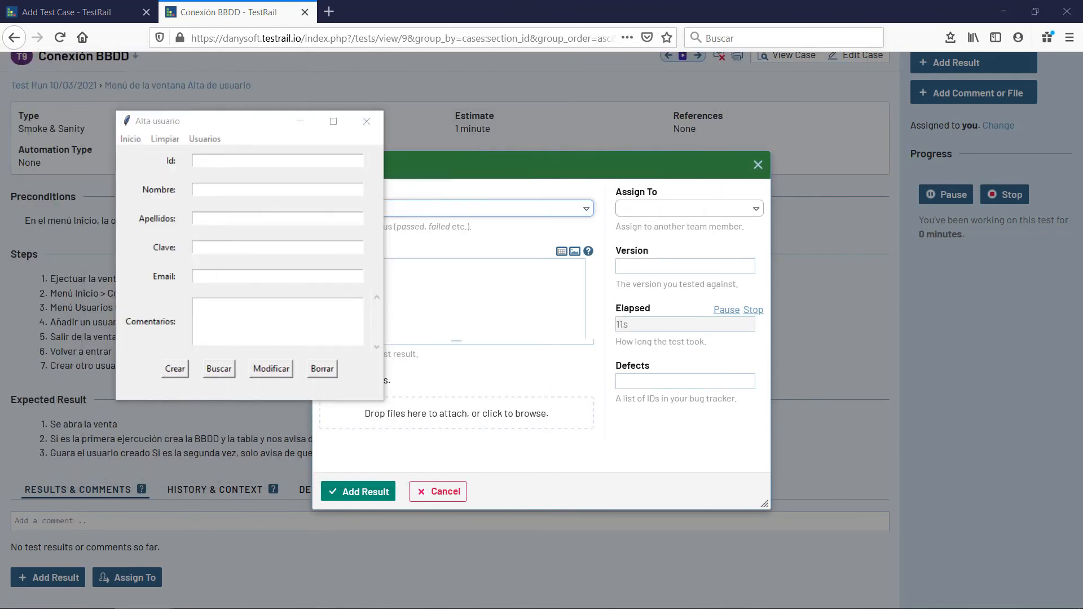
pyautogui.click(129, 139)
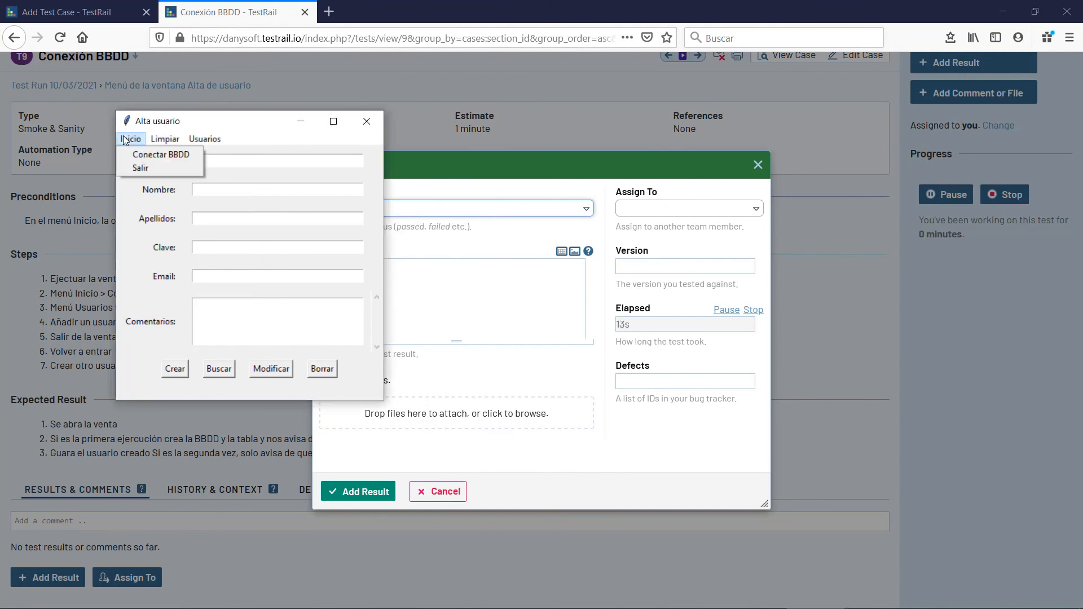
pyautogui.click(148, 153)
pyautogui.moveTo(246, 127); pyautogui.dragTo(441, 112)
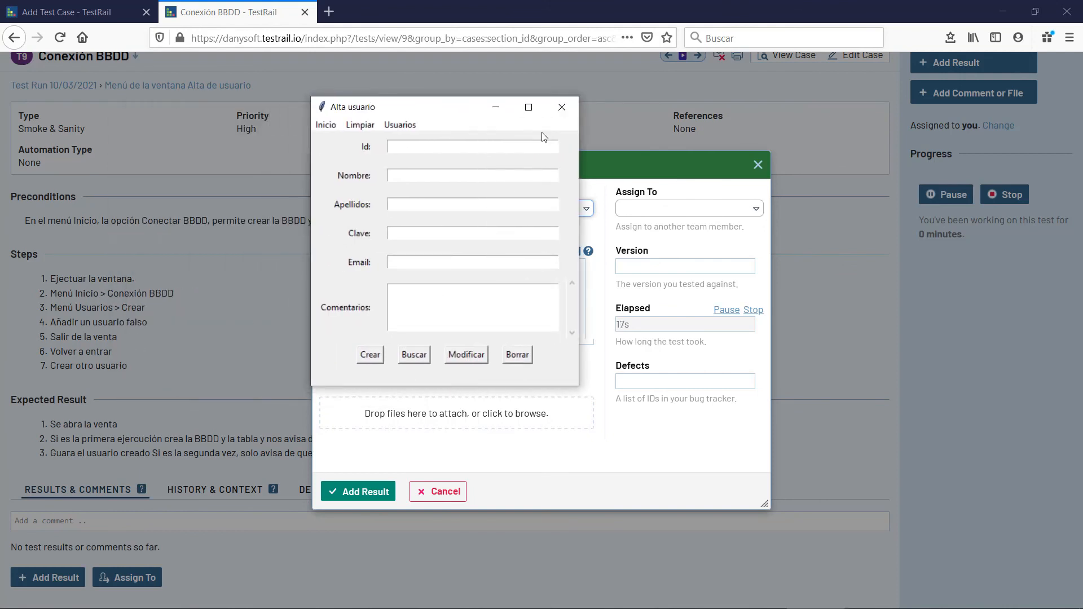
pyautogui.click(561, 106)
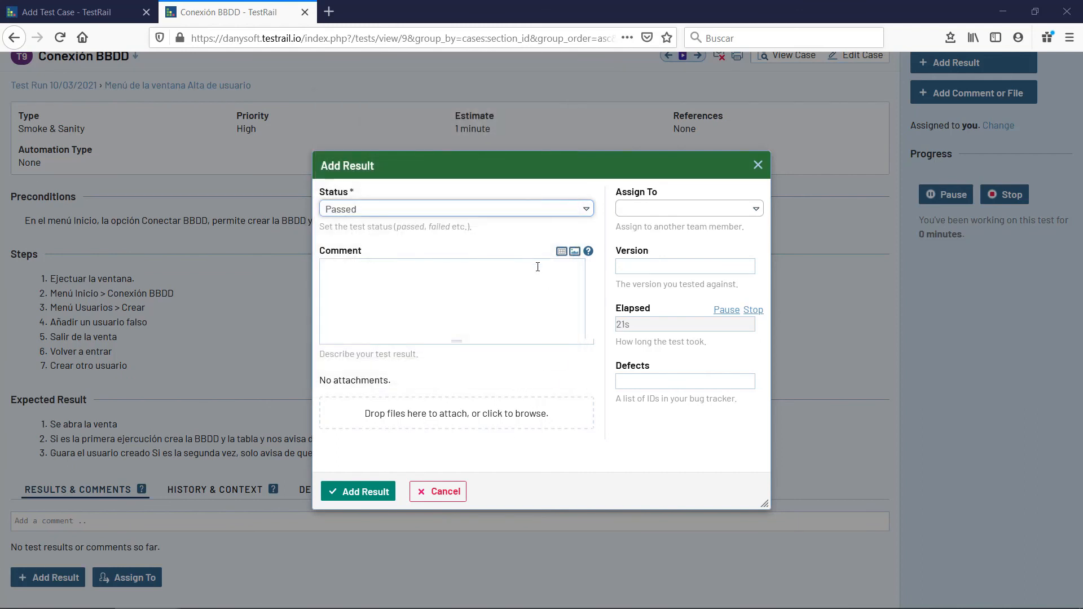
# Save a Failed result at 24s, noting Inicio > Conexión BBDD shows no message, assigned to a teammate.
pyautogui.click(753, 312)
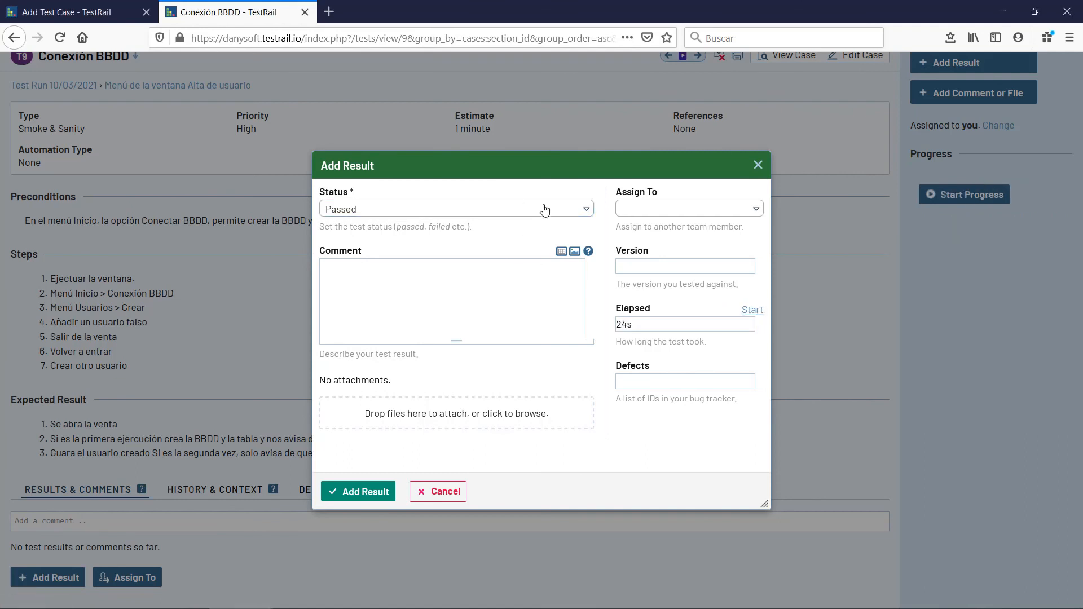
pyautogui.click(567, 211)
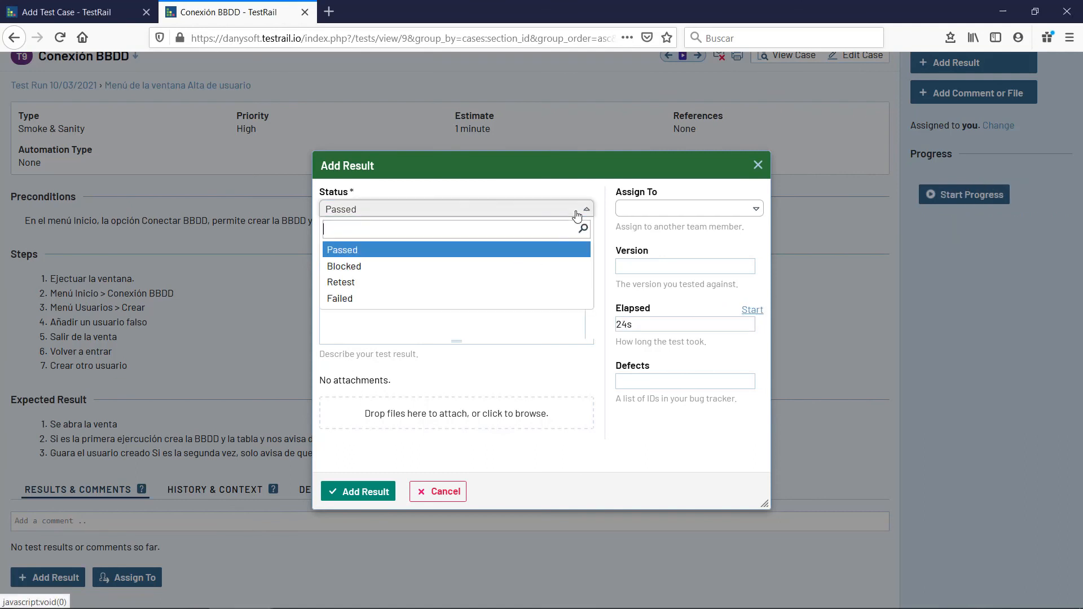
pyautogui.click(356, 300)
pyautogui.click(367, 275)
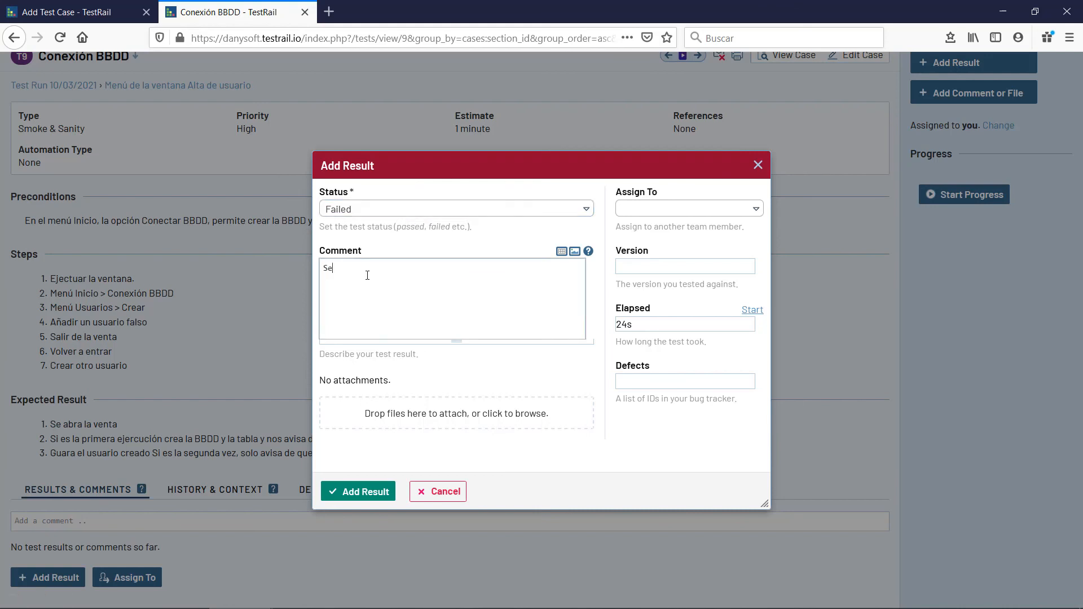
pyautogui.write('Se abre la ventana, la opción de menú Incio > Conexión BB')
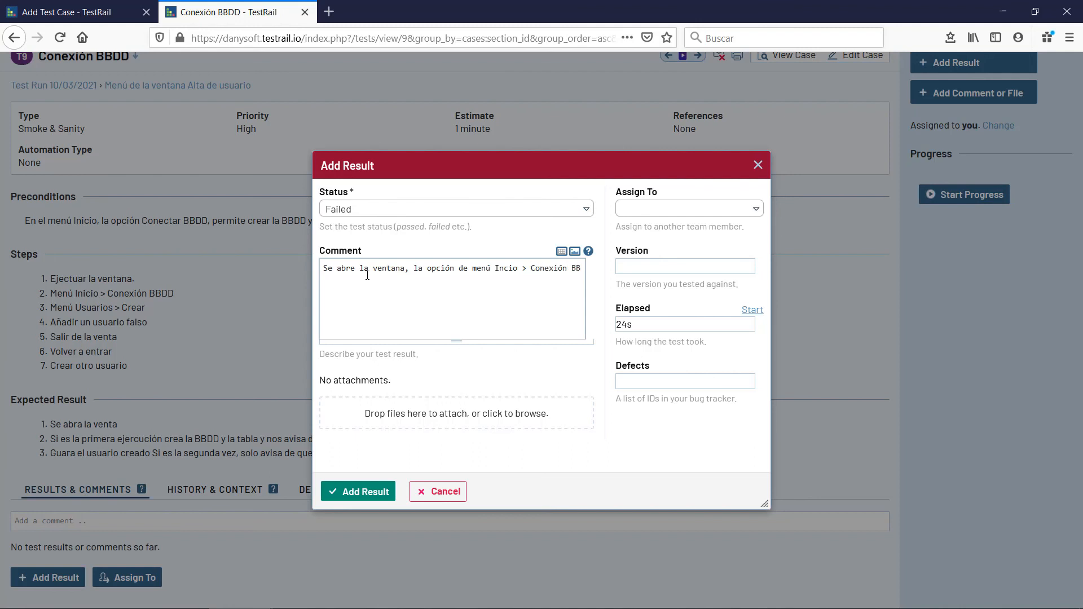
pyautogui.write('DD no da ningúi')
pyautogui.press('BackSpace')
pyautogui.press('BackSpace')
pyautogui.write('n mens')
pyautogui.click(755, 210)
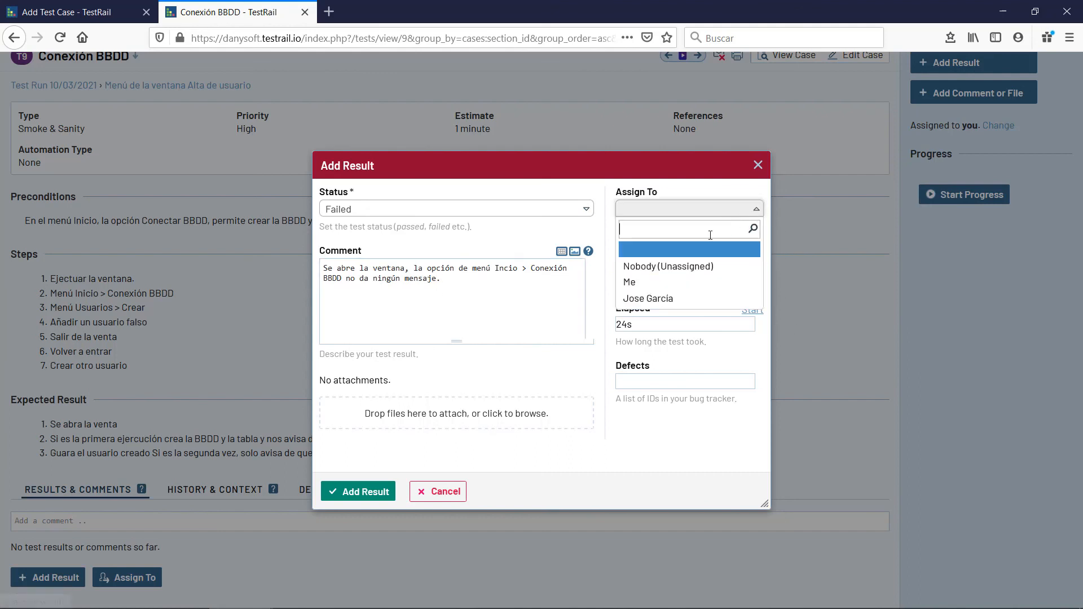
pyautogui.click(664, 298)
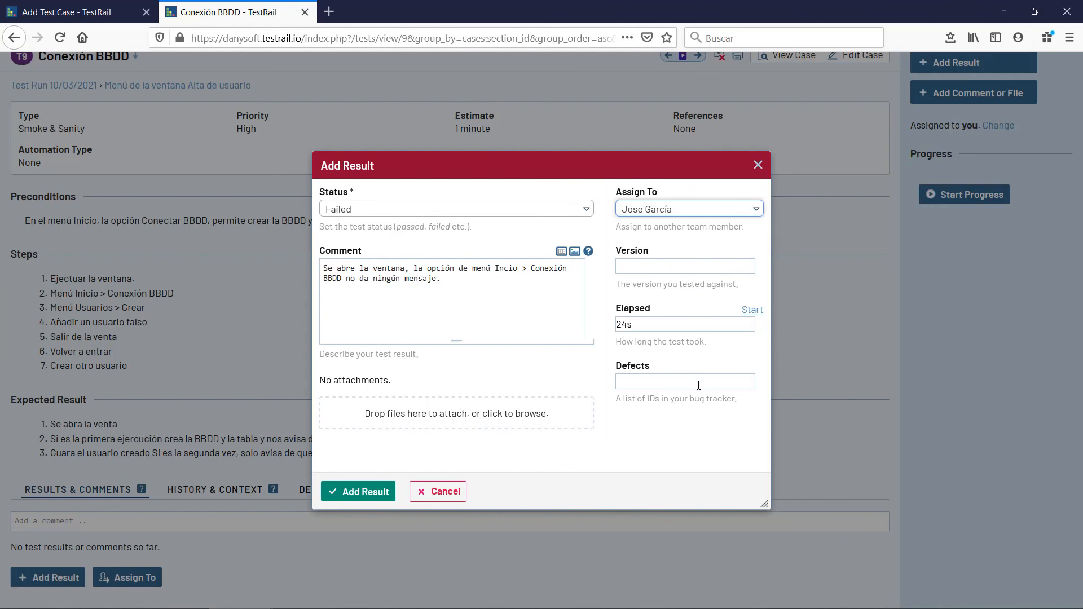
pyautogui.click(366, 488)
# Edit case C8 Conexión BBDD and start adding a new bug as its reference.
pyautogui.scroll(-3, 456, 327)
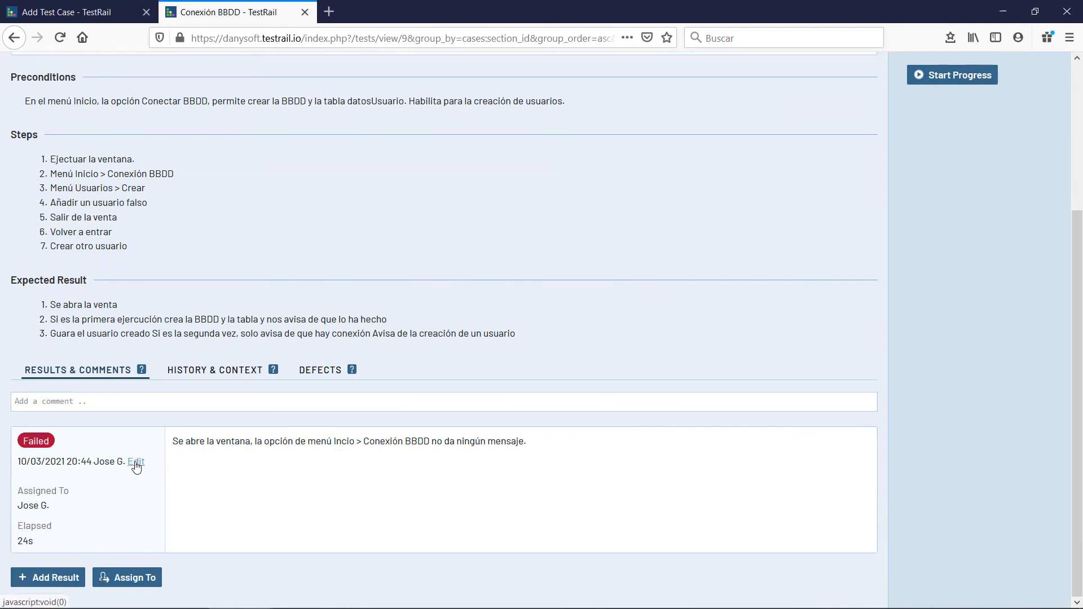
pyautogui.scroll(5, 375, 299)
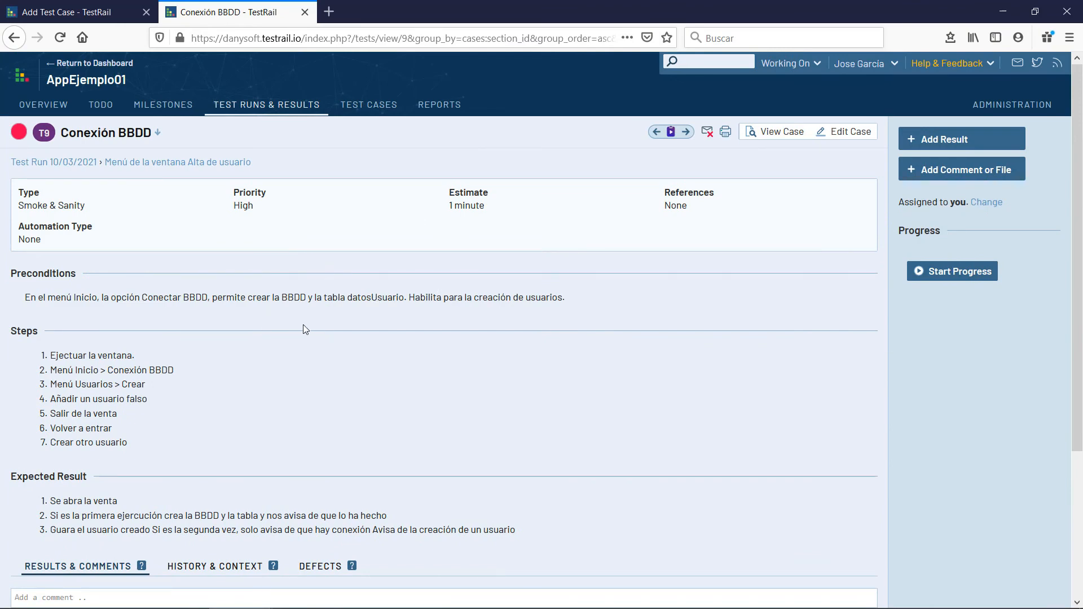
pyautogui.scroll(-5, 337, 317)
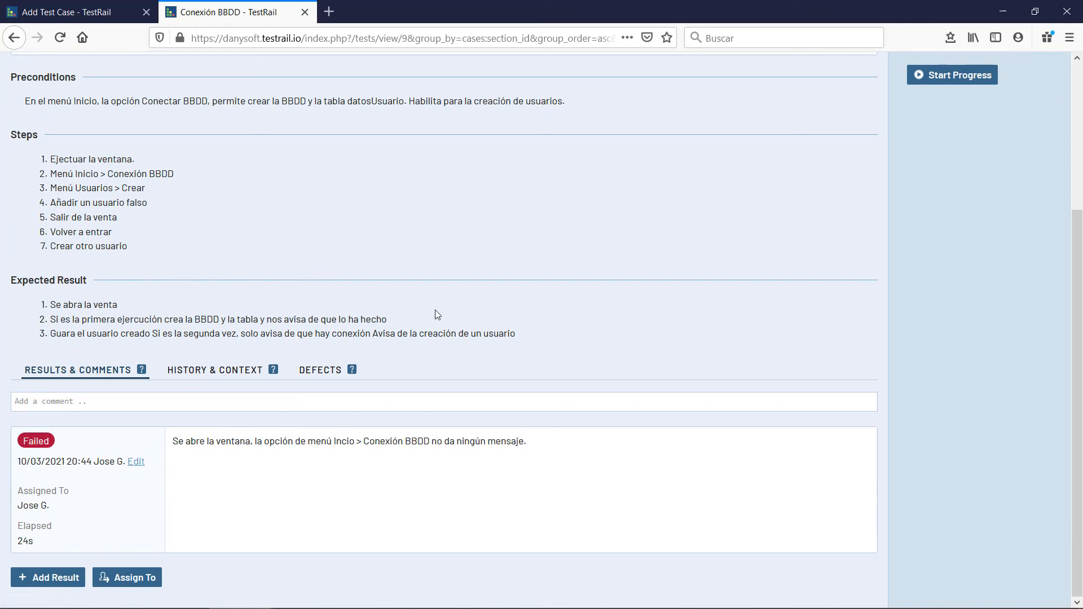
pyautogui.scroll(2, 431, 300)
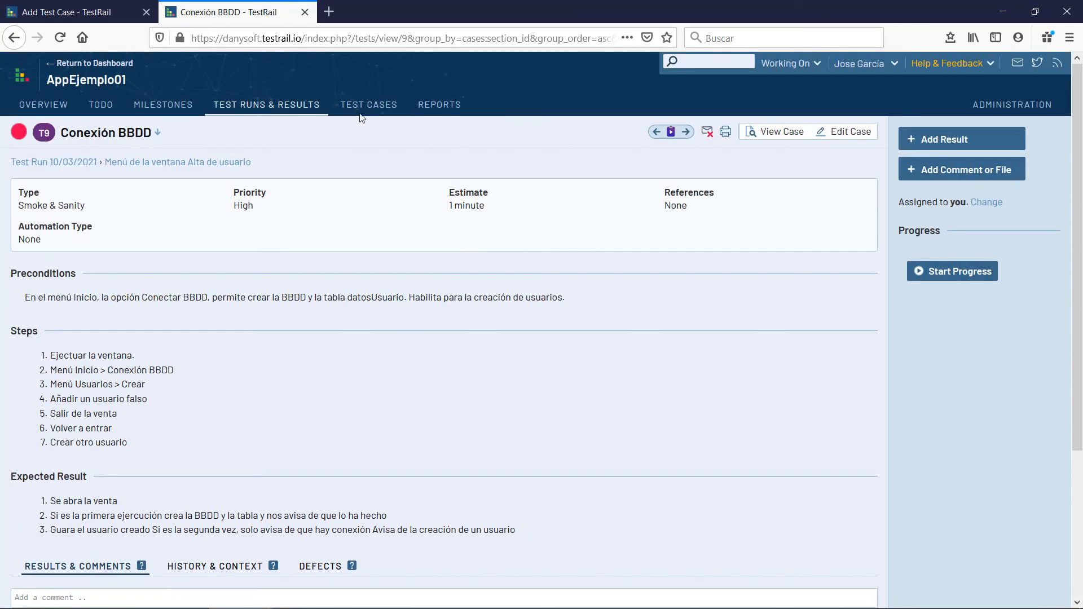
pyautogui.click(362, 110)
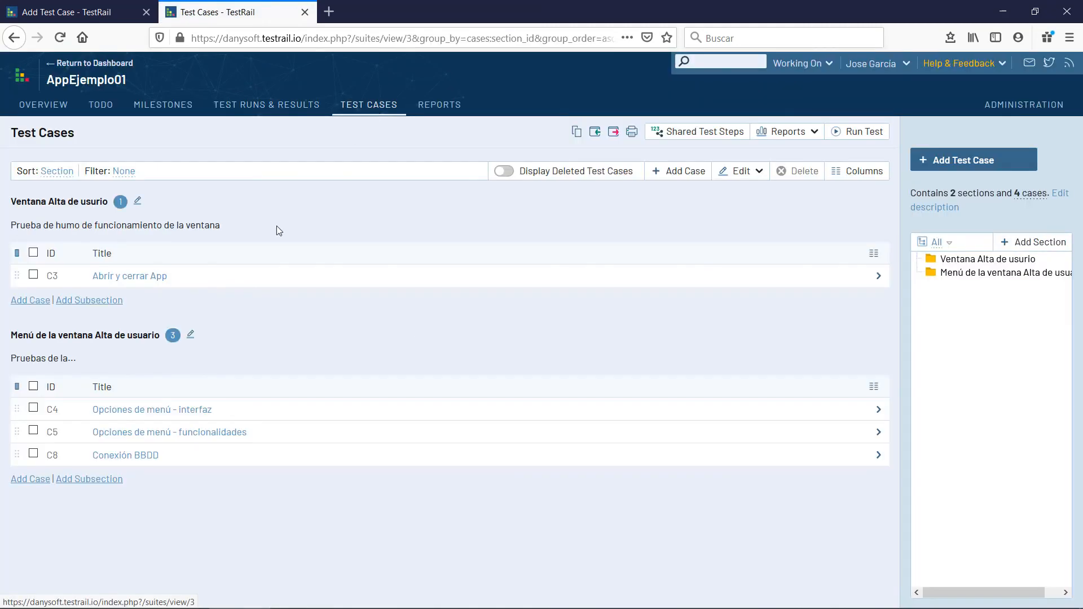
pyautogui.moveTo(136, 459)
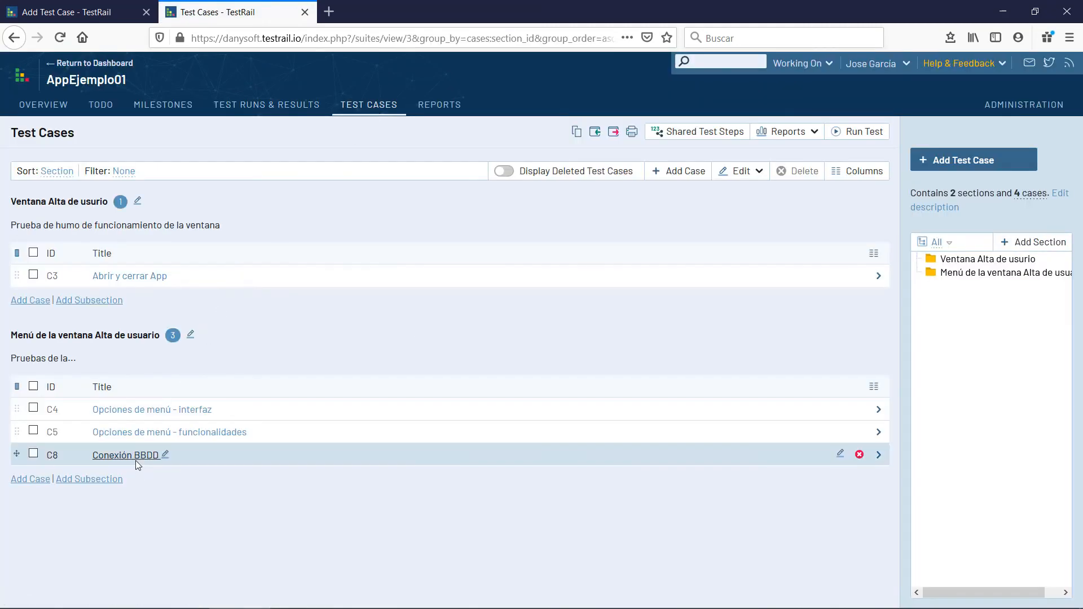
pyautogui.click(841, 455)
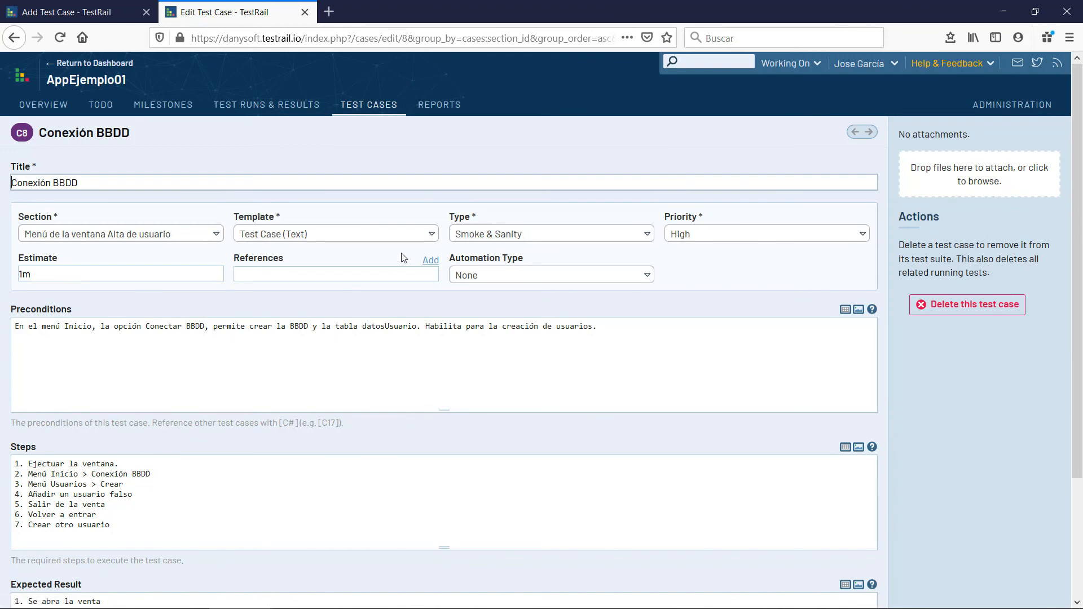
pyautogui.click(430, 262)
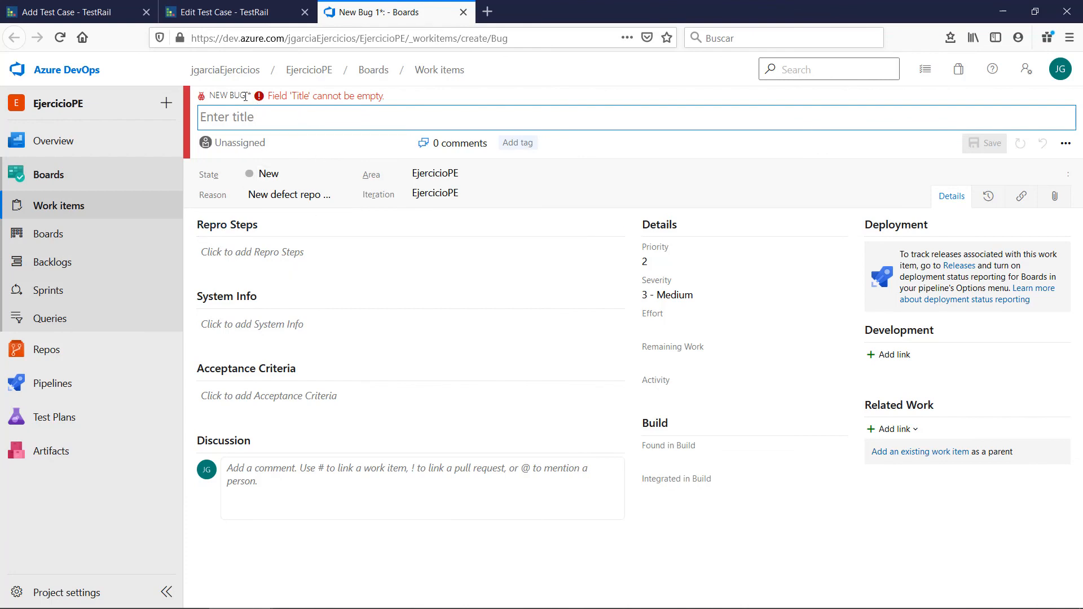
# Title the new bug 'No occurre nada con la opción de menú Incio > Conexión BBDD'.
pyautogui.moveTo(210, 94); pyautogui.dragTo(245, 96)
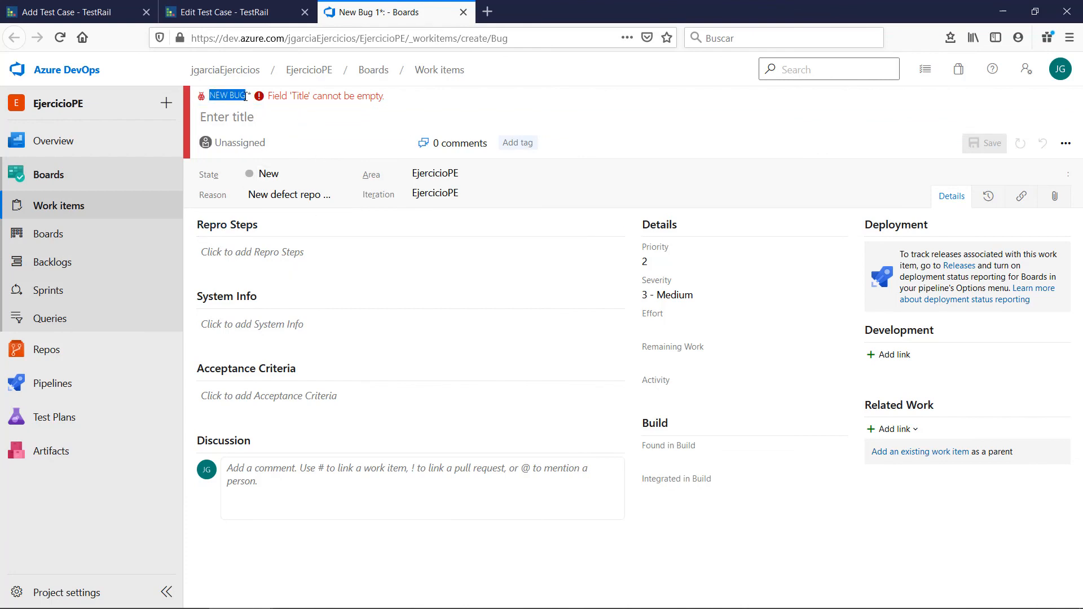
pyautogui.click(263, 118)
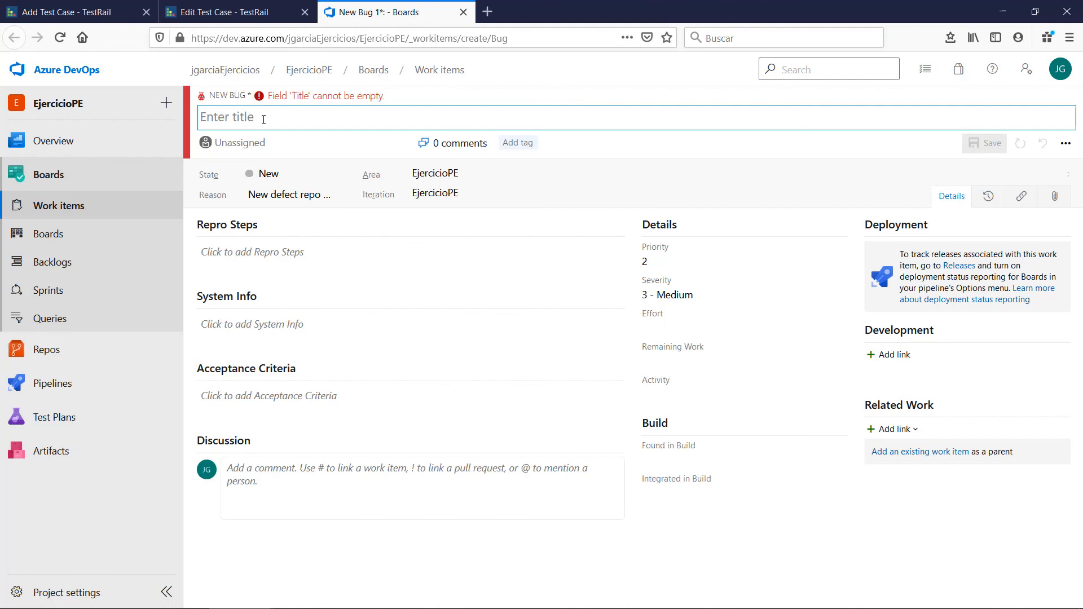
pyautogui.write('NO')
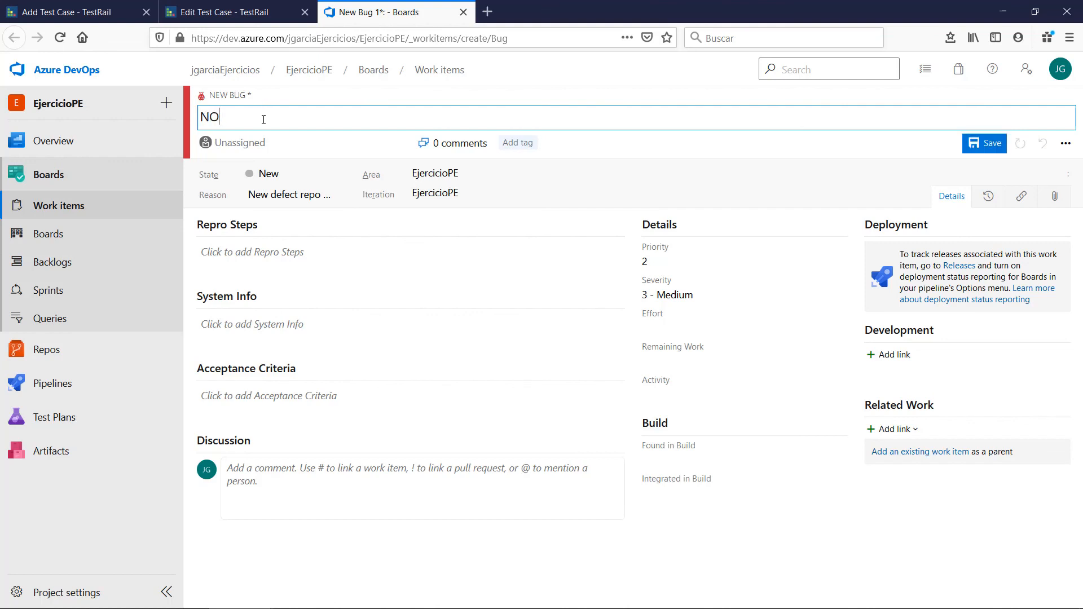
pyautogui.press('BackSpace')
pyautogui.write('o occurre')
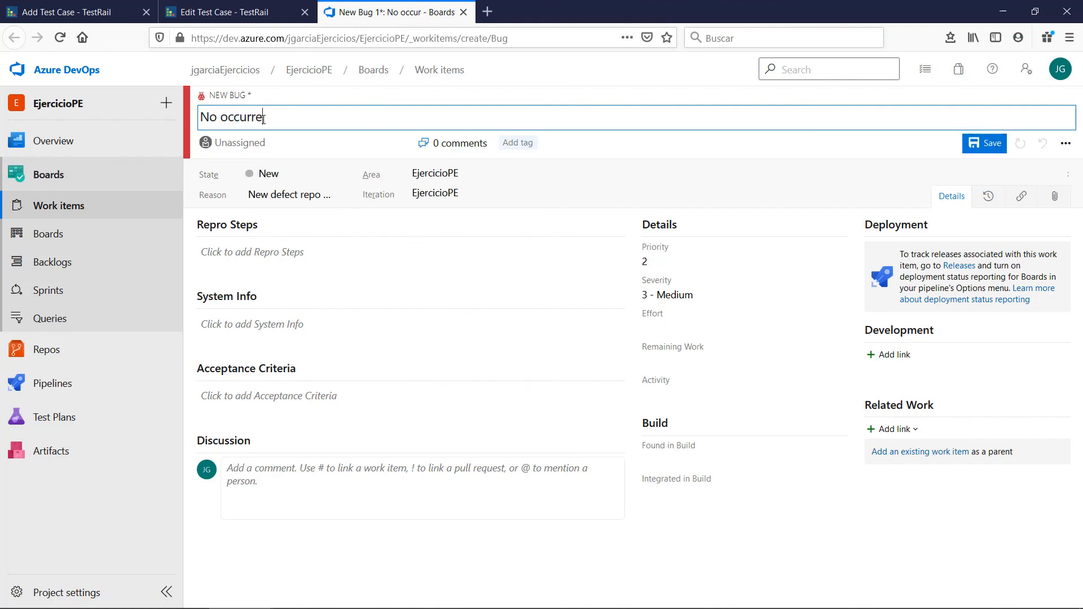
pyautogui.write(' nada cuando s')
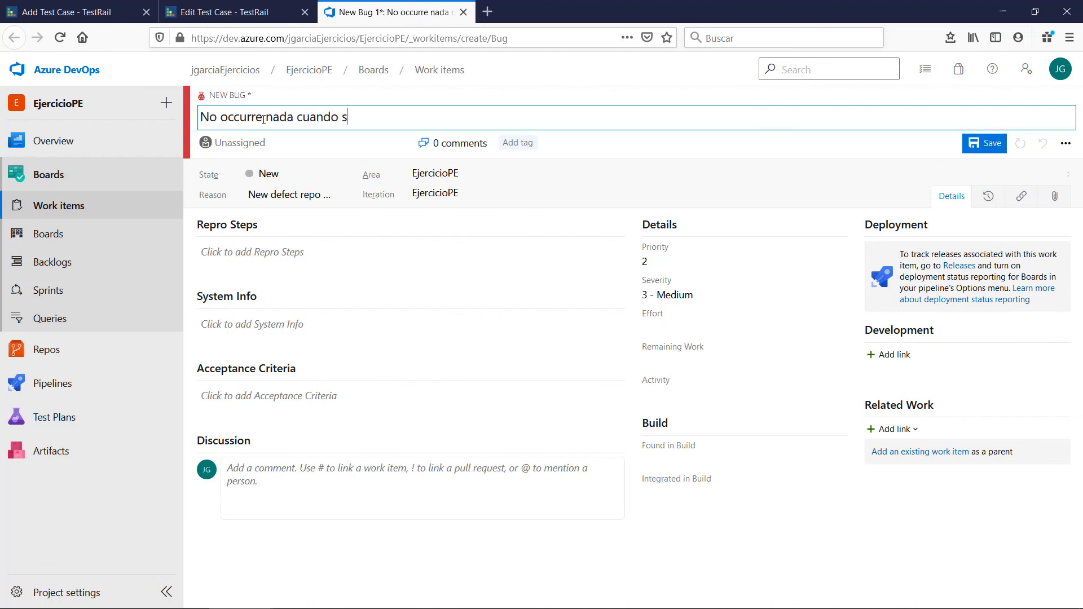
pyautogui.press('BackSpace')
pyautogui.press('BackSpace')
pyautogui.press('BackSpace')
pyautogui.press('BackSpace')
pyautogui.press('BackSpace')
pyautogui.press('BackSpace')
pyautogui.press('BackSpace')
pyautogui.write('on la opción de m')
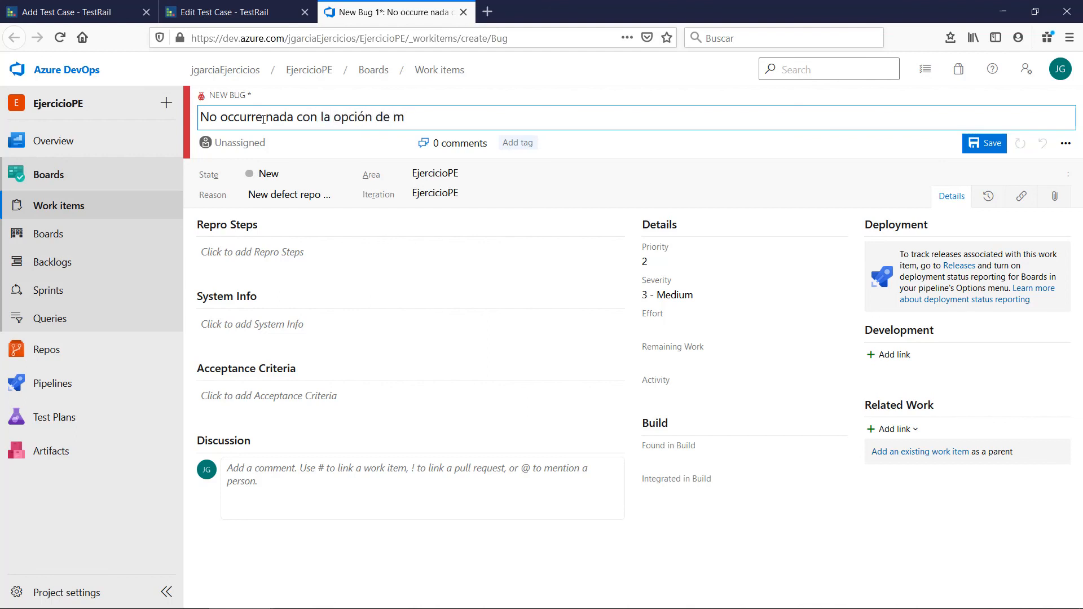
pyautogui.write('enú Incio > Conexión BBDD')
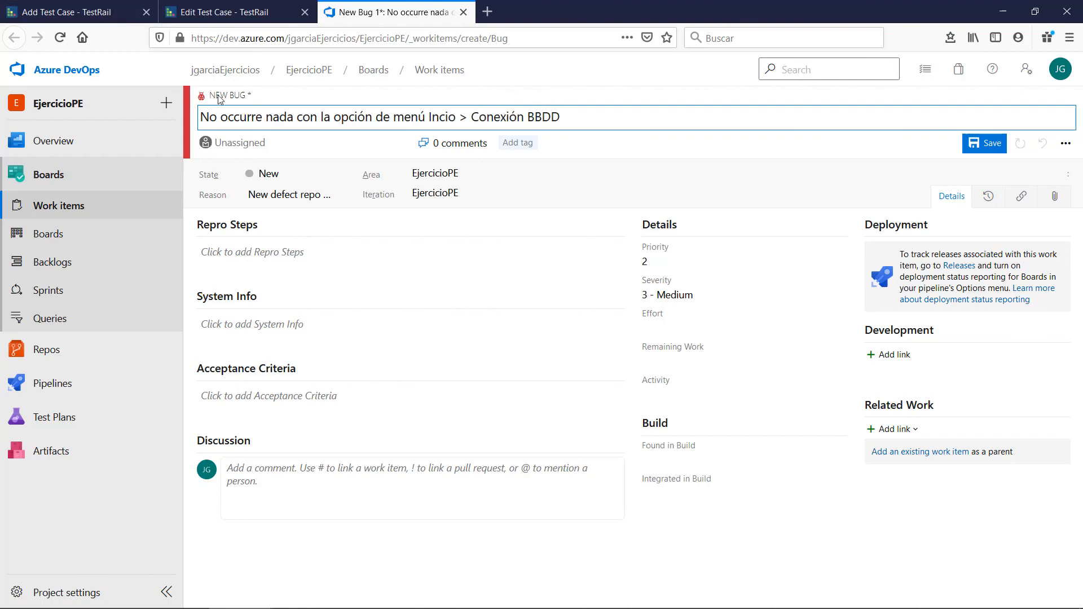
# Assign the bug to yourself and save it as Bug 181.
pyautogui.click(243, 147)
pyautogui.click(289, 167)
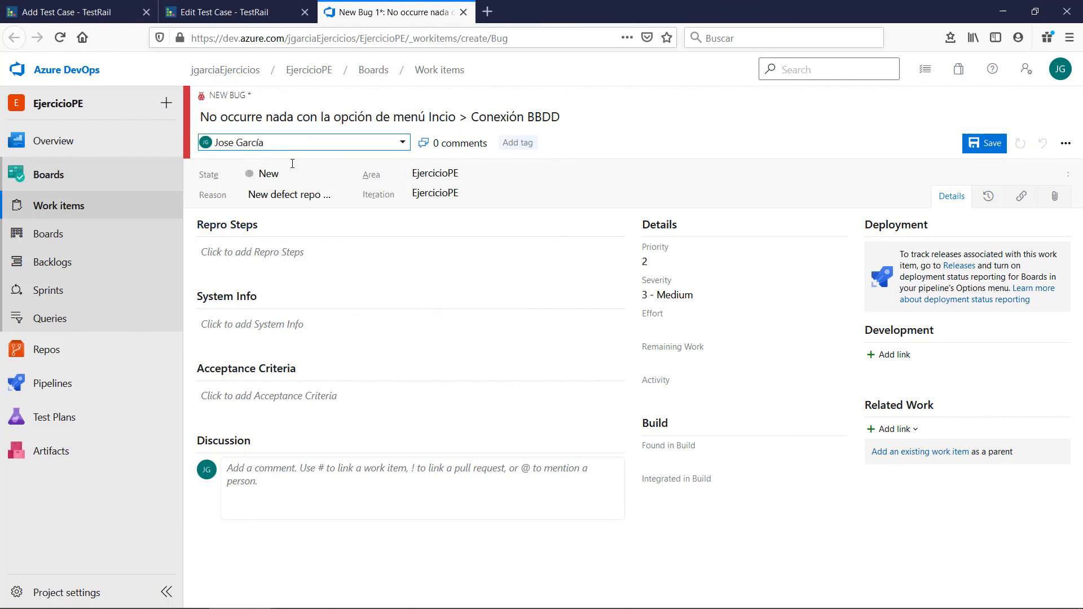
pyautogui.click(275, 253)
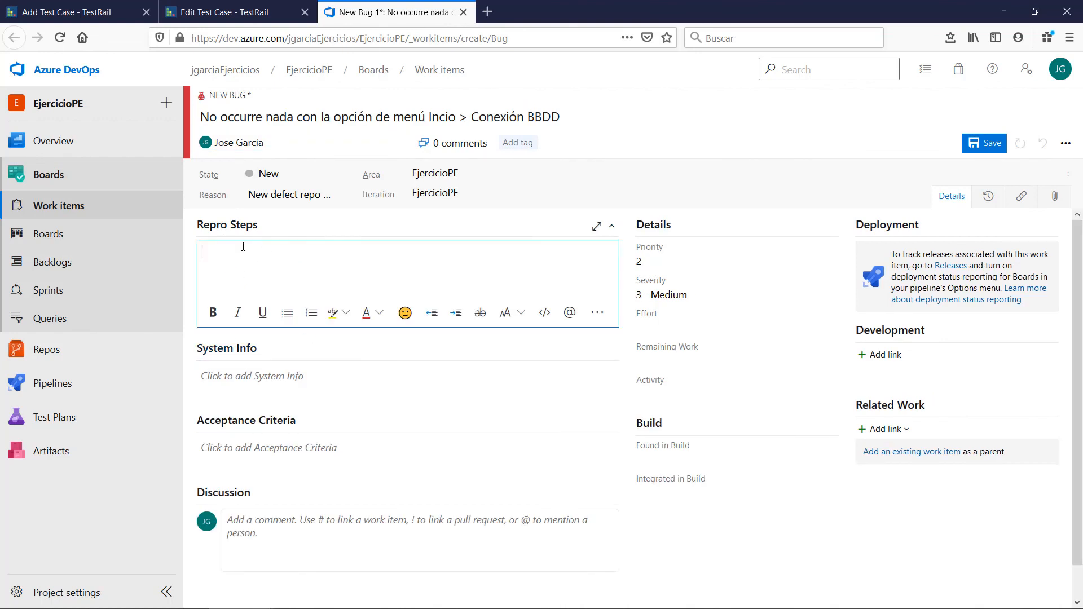
pyautogui.click(252, 372)
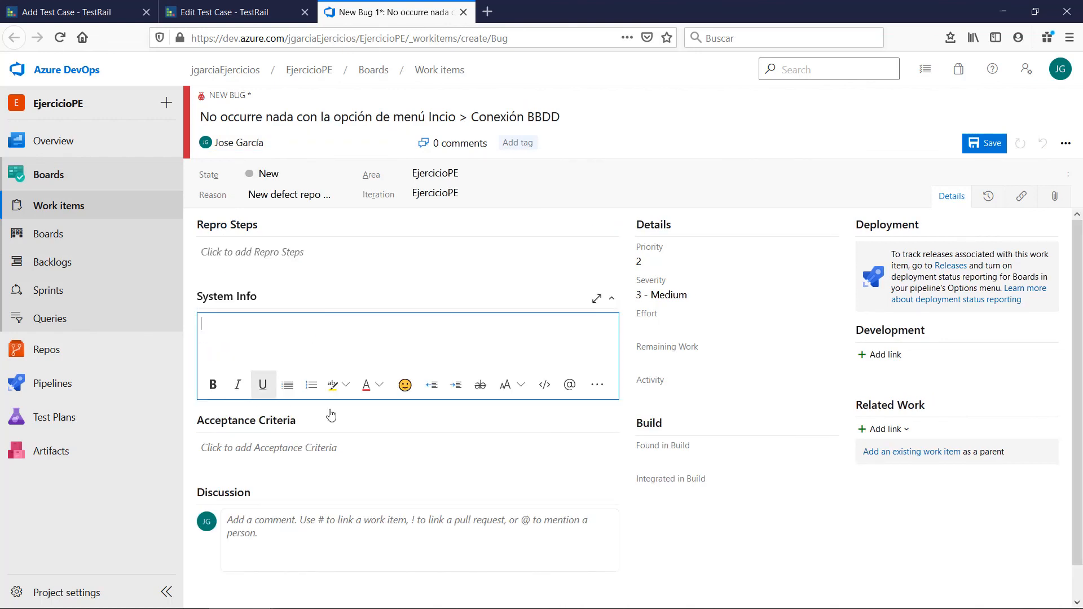
pyautogui.click(305, 445)
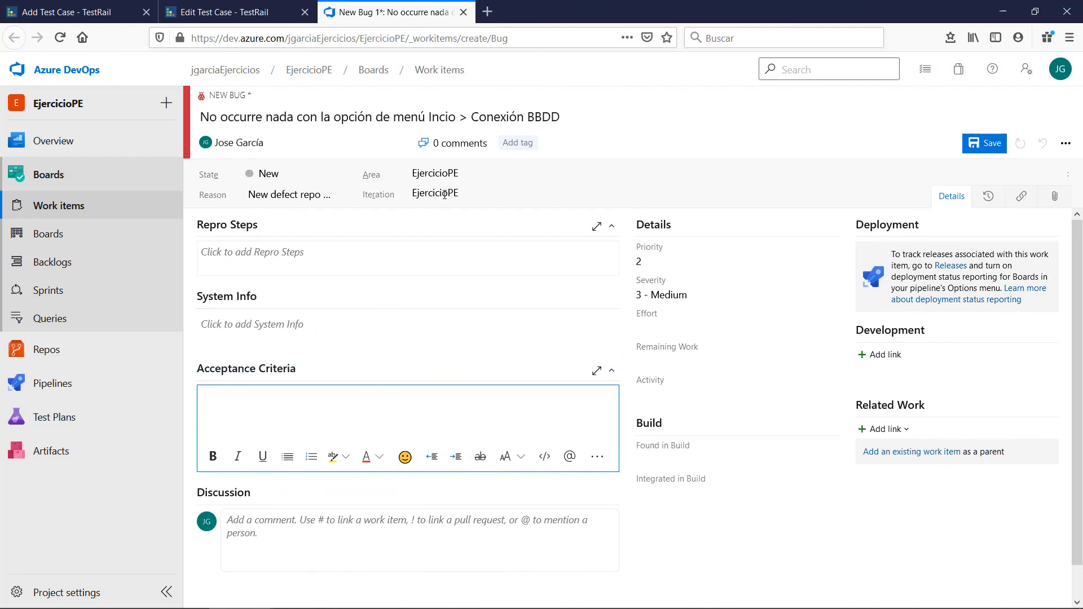
pyautogui.click(998, 151)
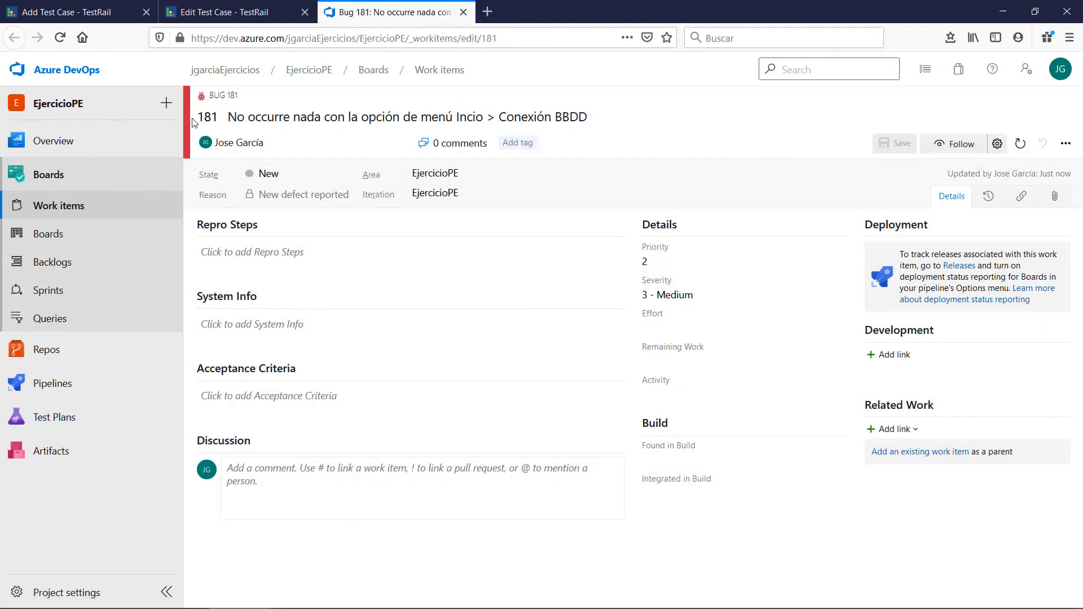
pyautogui.doubleClick(207, 117)
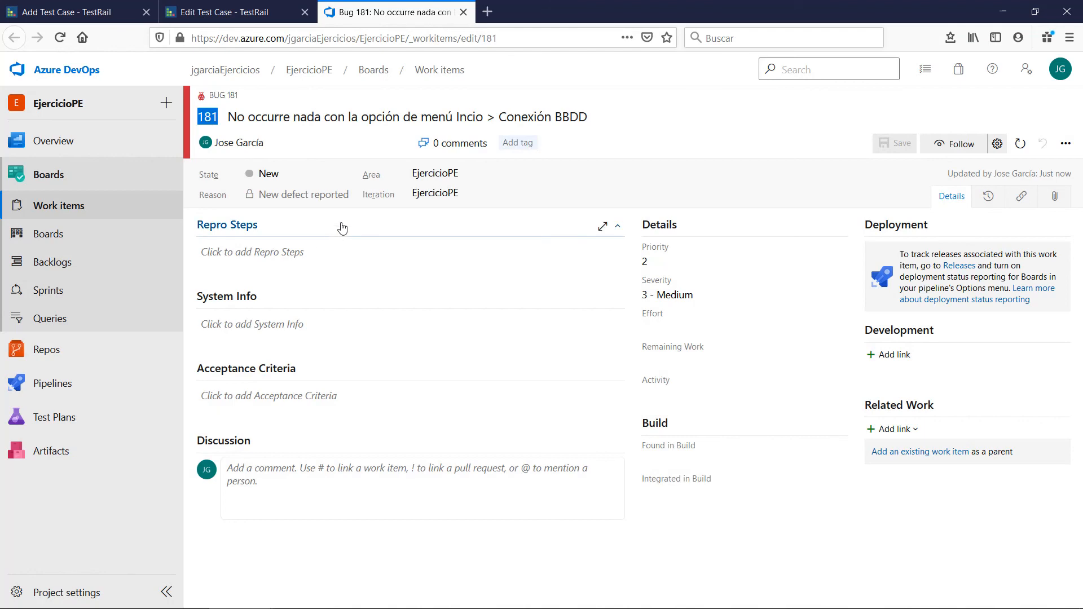
# Enter 181 in the test case's References field, then reload the Bug 181 page.
pyautogui.click(224, 12)
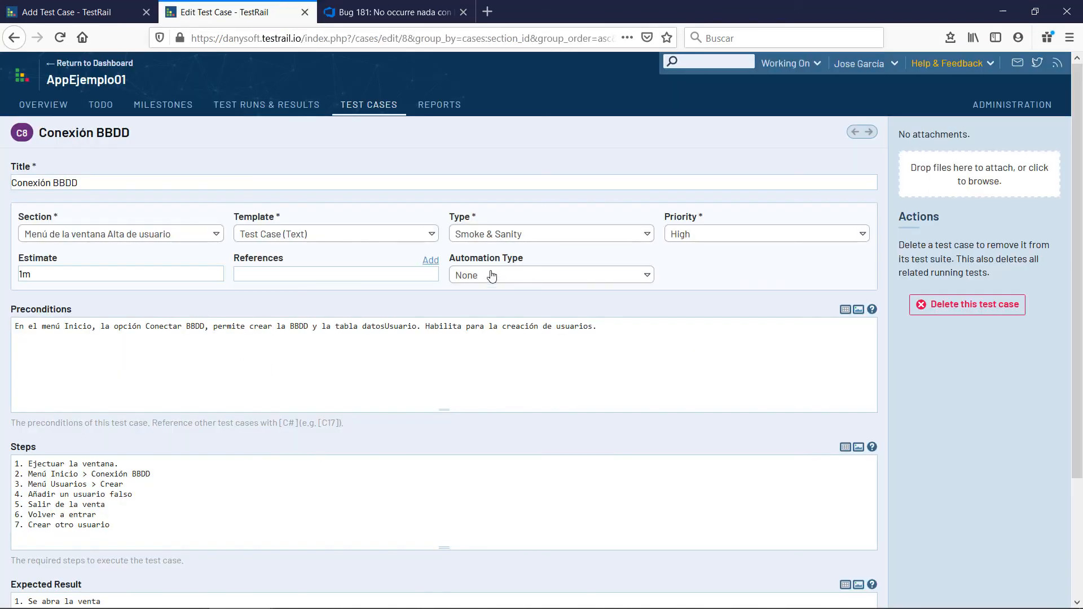
pyautogui.click(310, 275)
pyautogui.write('181')
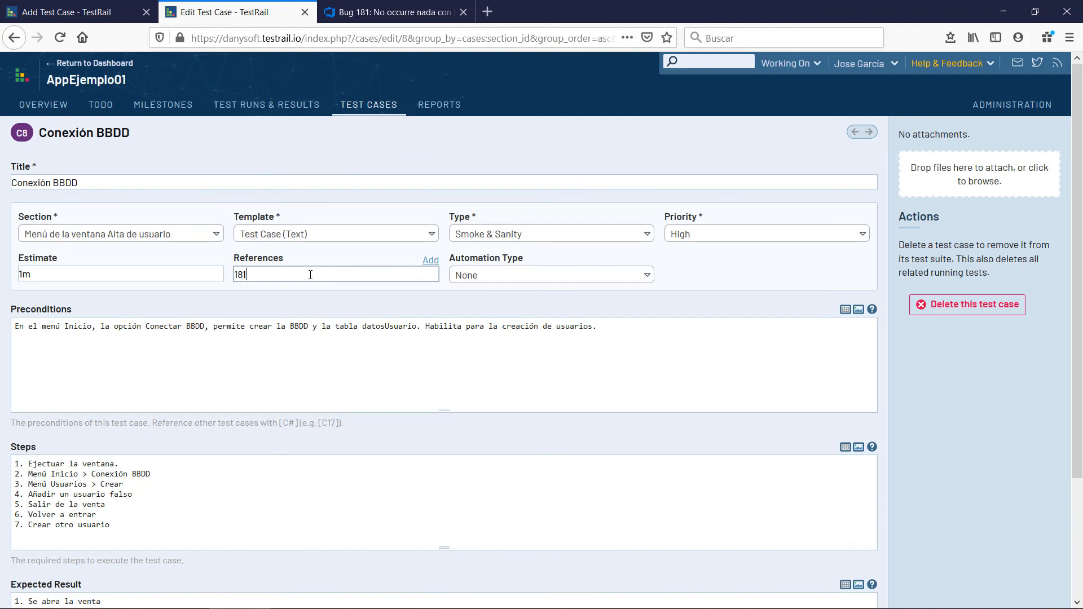
pyautogui.hotkey('ctrl', 'a')
pyautogui.click(267, 273)
pyautogui.click(369, 13)
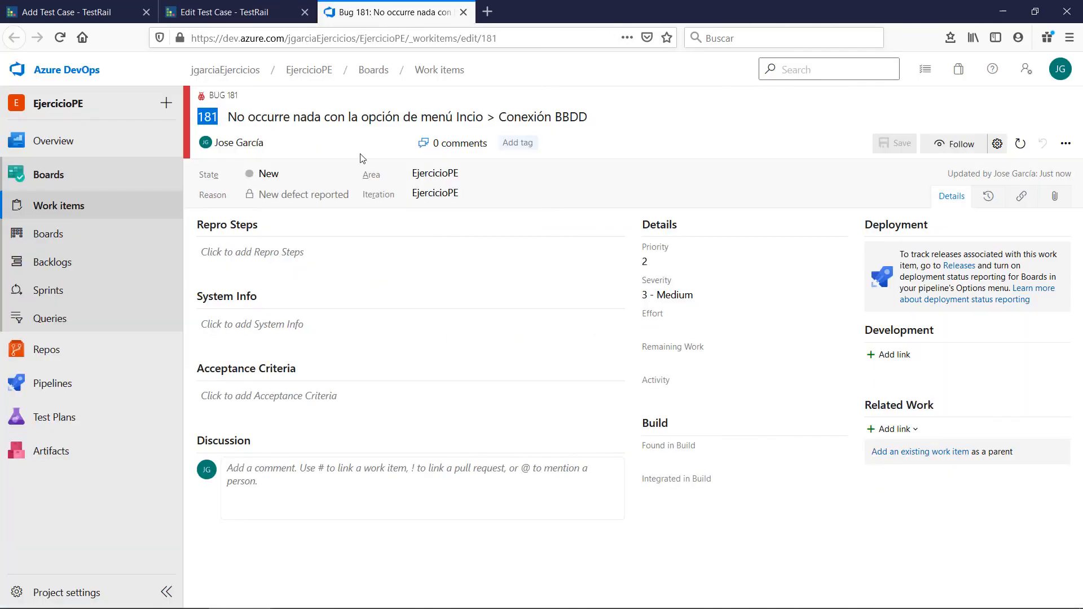
pyautogui.click(224, 96)
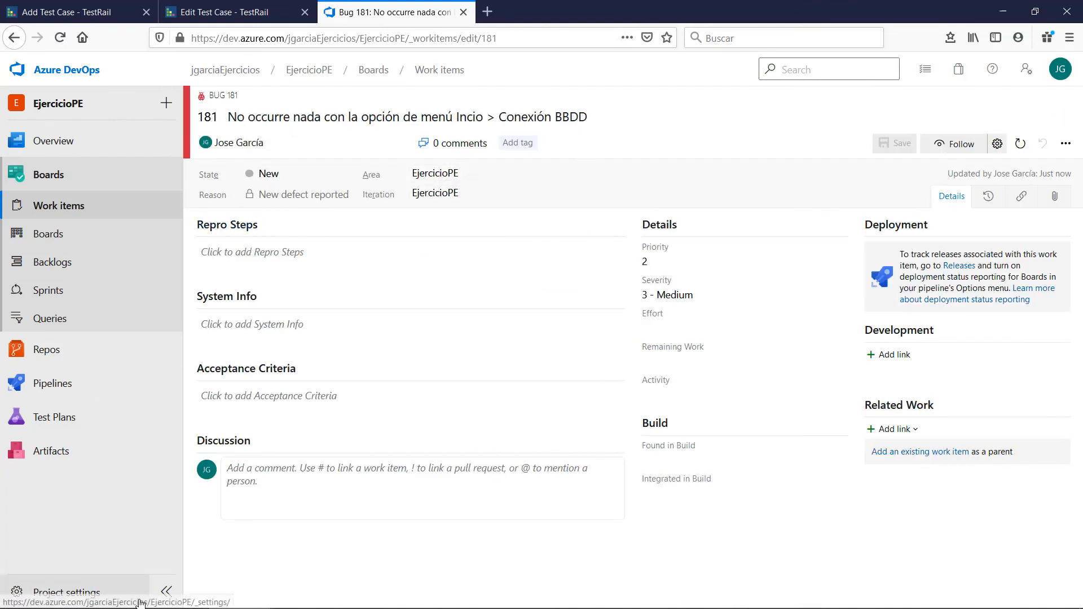
# On line 99 of AltaUsuario.pyw, add command=conexionBBDD to the Conectar BBDD menu entry.
pyautogui.moveTo(459, 591)
pyautogui.click(623, 595)
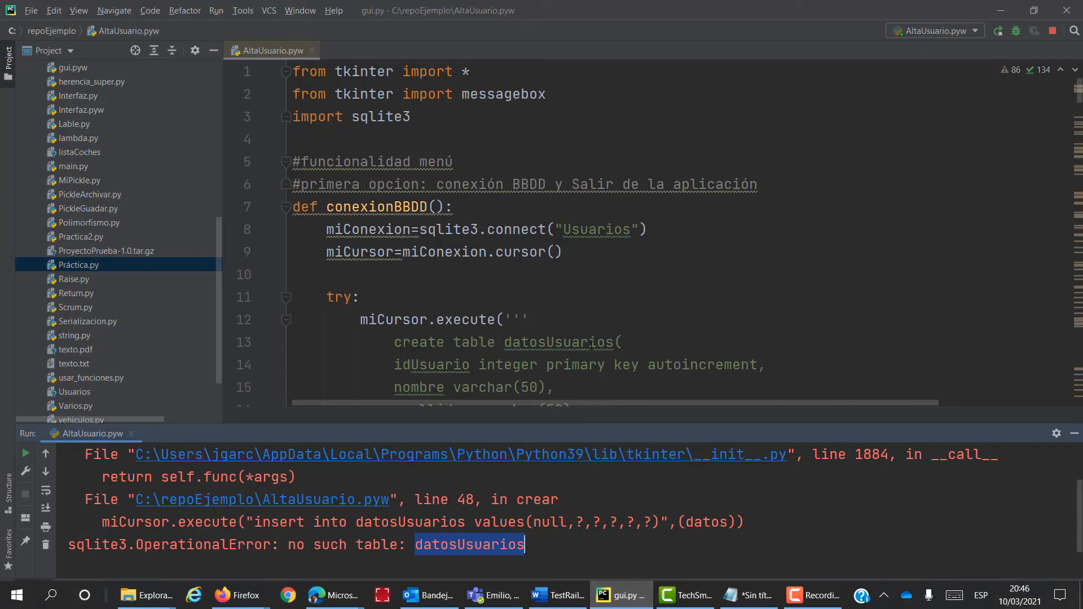
pyautogui.scroll(-10, 639, 291)
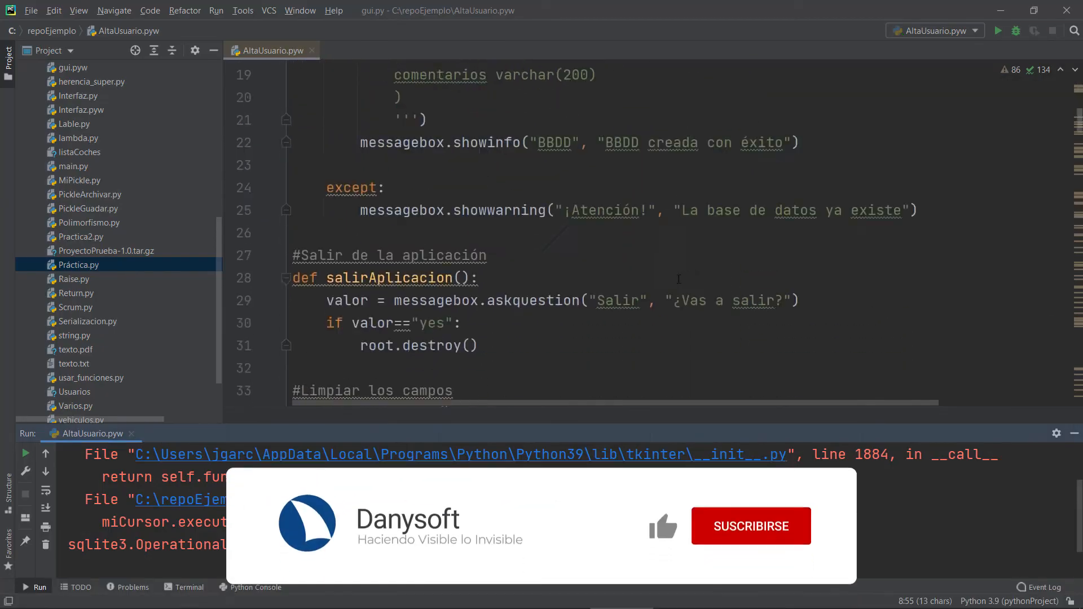
pyautogui.scroll(-3, 659, 278)
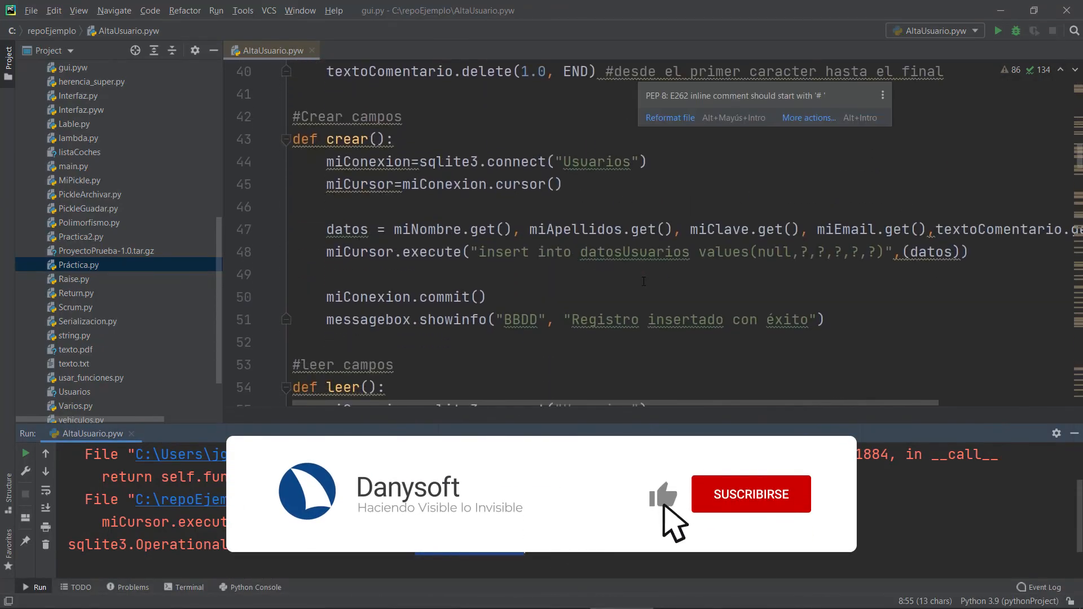
pyautogui.scroll(-3, 646, 280)
pyautogui.scroll(-11, 643, 282)
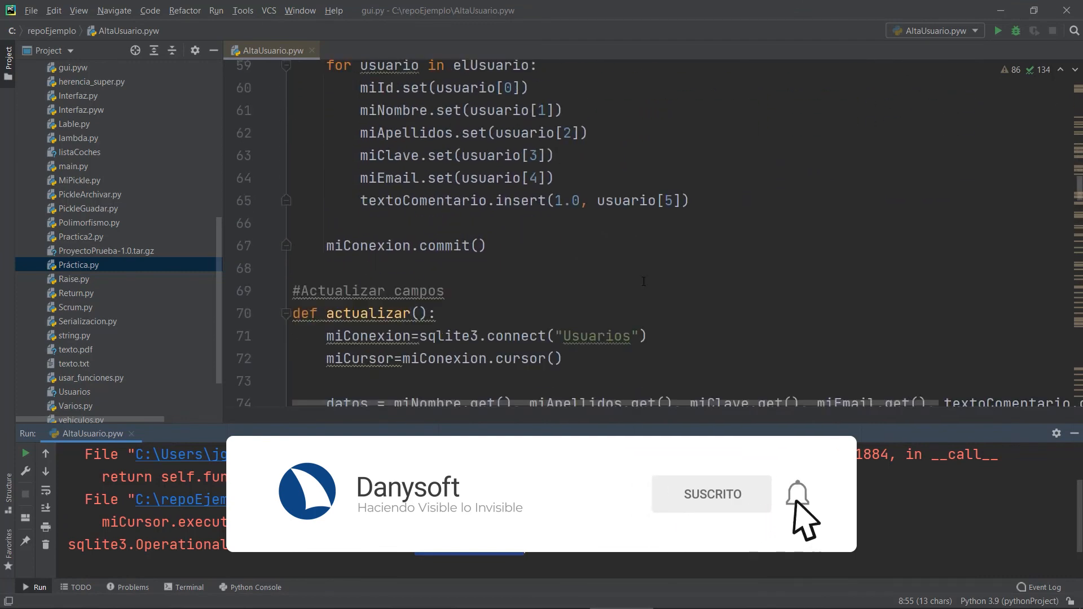
pyautogui.scroll(-4, 643, 282)
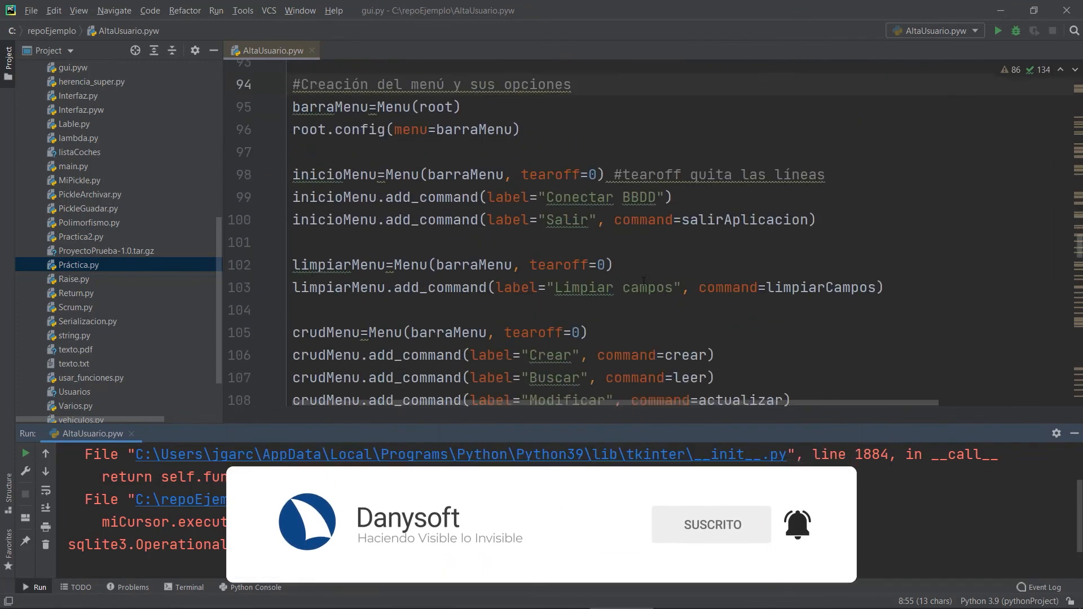
pyautogui.scroll(1, 644, 281)
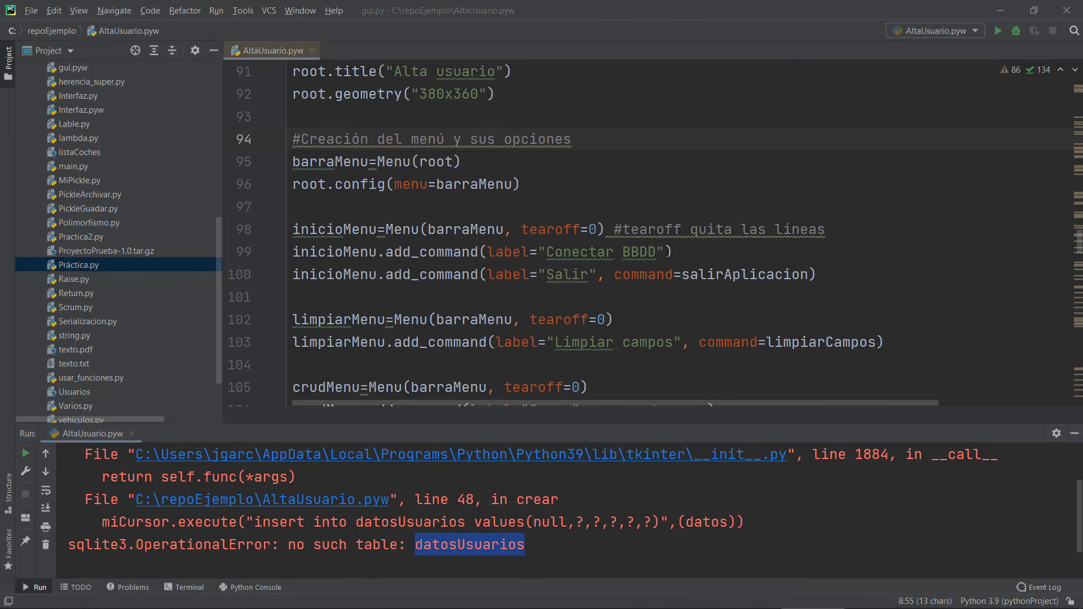
pyautogui.click(668, 252)
pyautogui.write(', ')
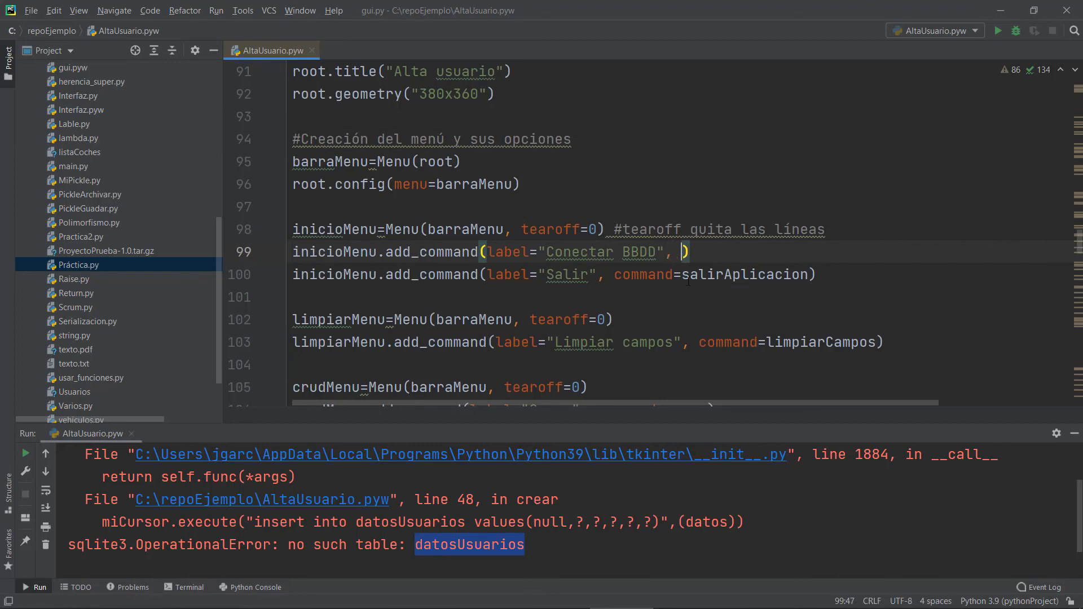
pyautogui.write('command')
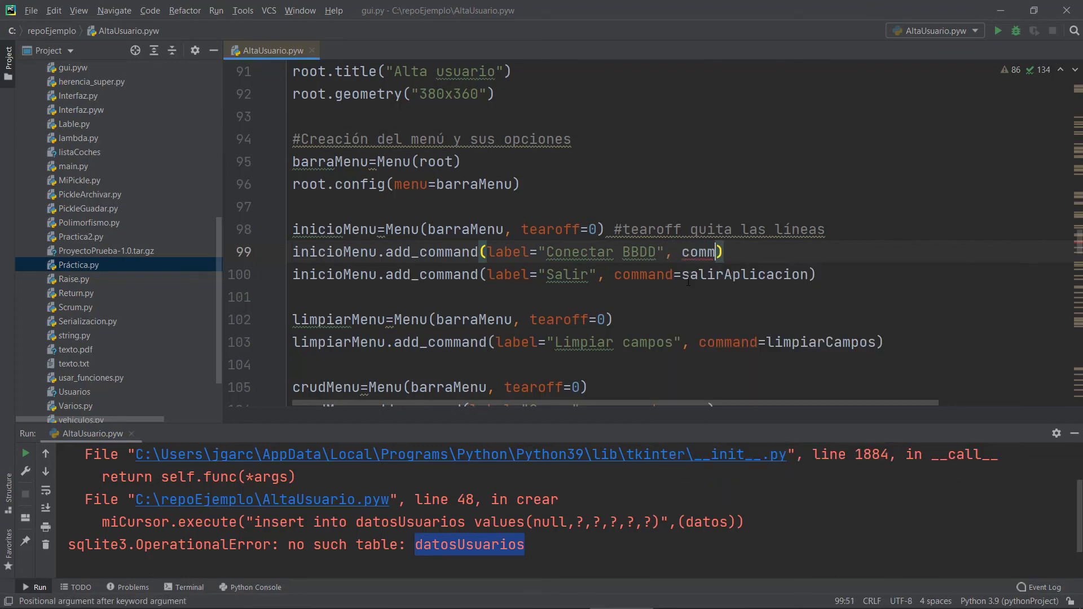
pyautogui.write('=')
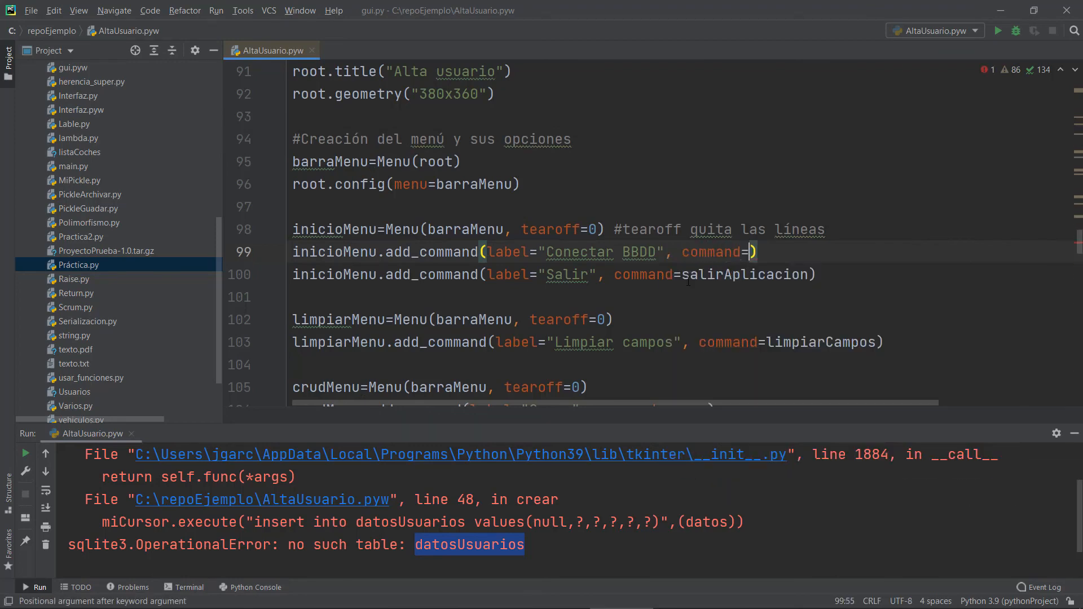
pyautogui.write('conexionBBDD()')
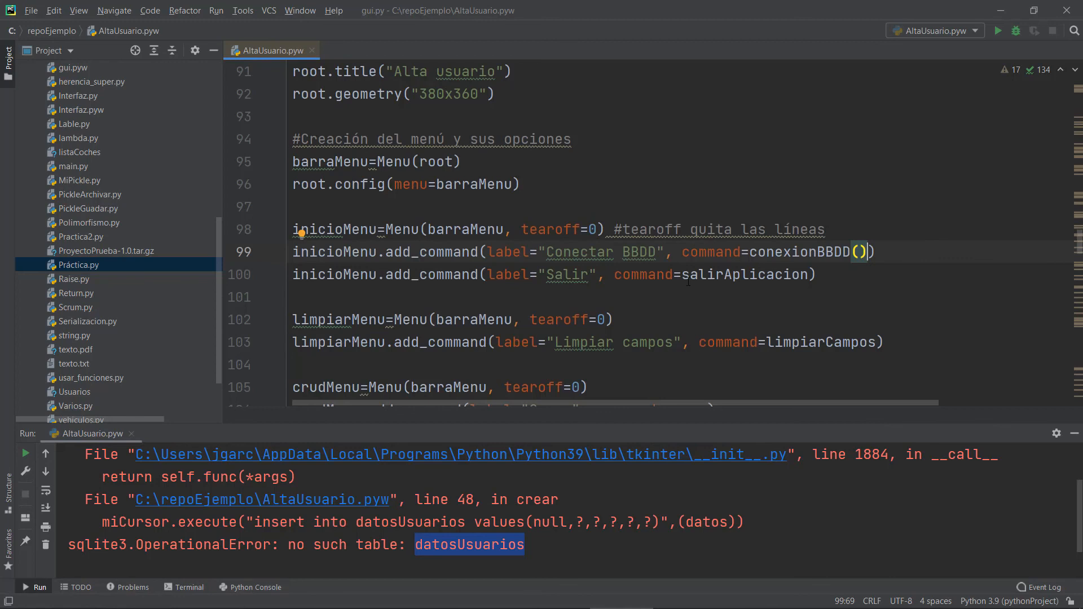
pyautogui.press('BackSpace')
pyautogui.press('BackSpace')
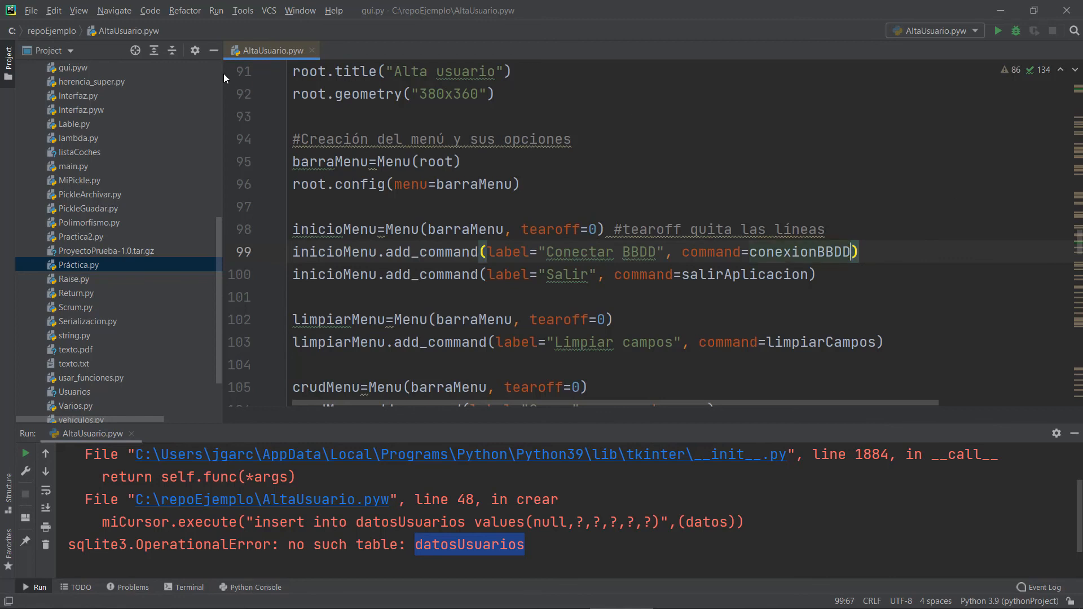
# Save the Conexión BBDD test case (C8) with References set to 181.
pyautogui.click(1001, 11)
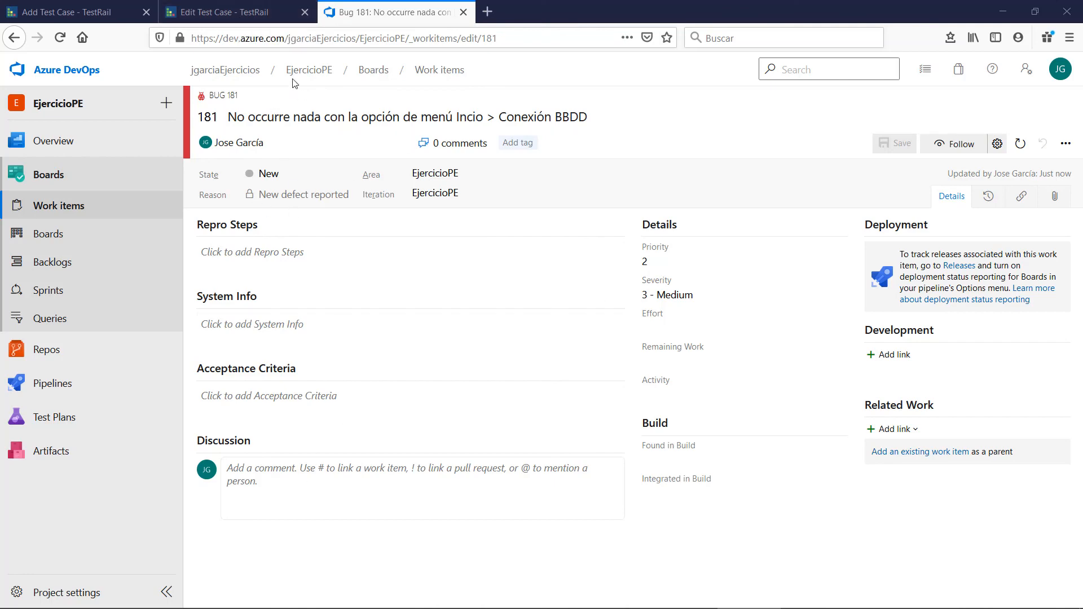
pyautogui.click(230, 14)
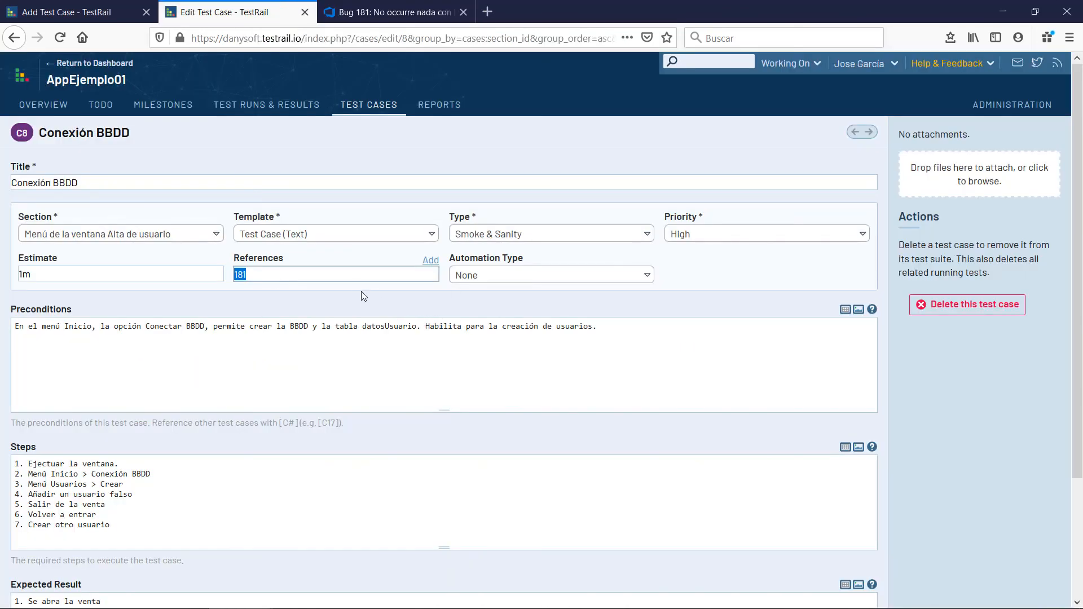
pyautogui.click(354, 306)
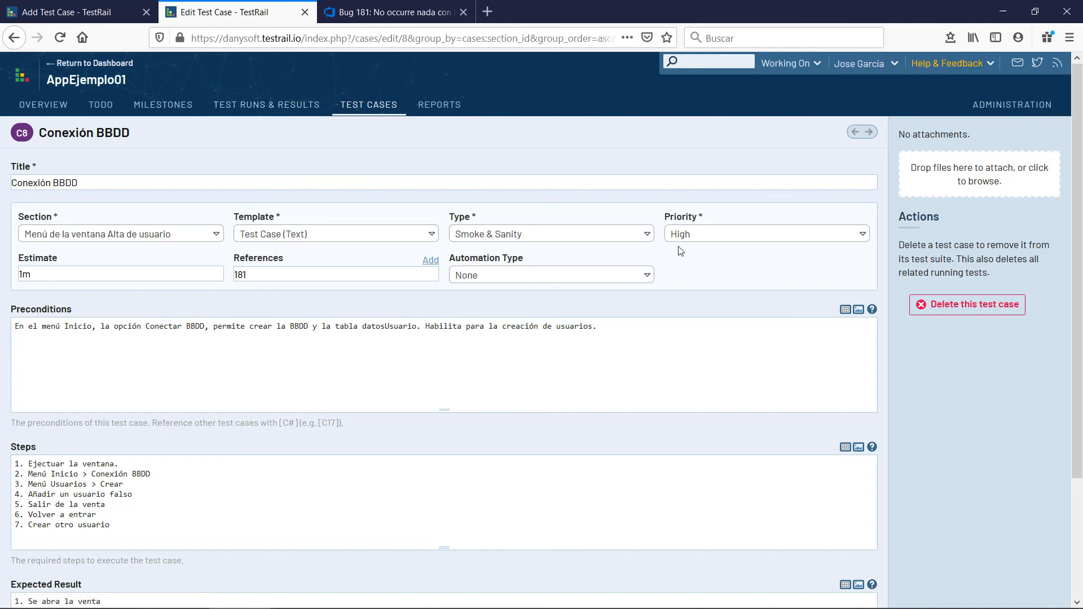
pyautogui.scroll(-3, 233, 548)
pyautogui.click(84, 578)
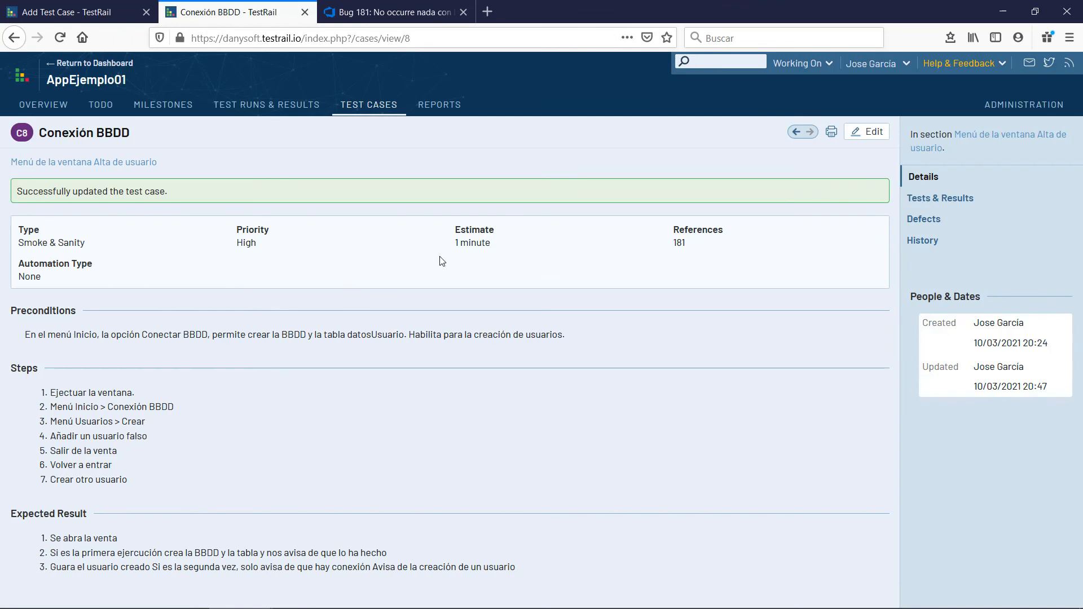
# Open test T9 Conexión BBDD in Test Run 10/03/2021 and begin adding a new result.
pyautogui.click(257, 112)
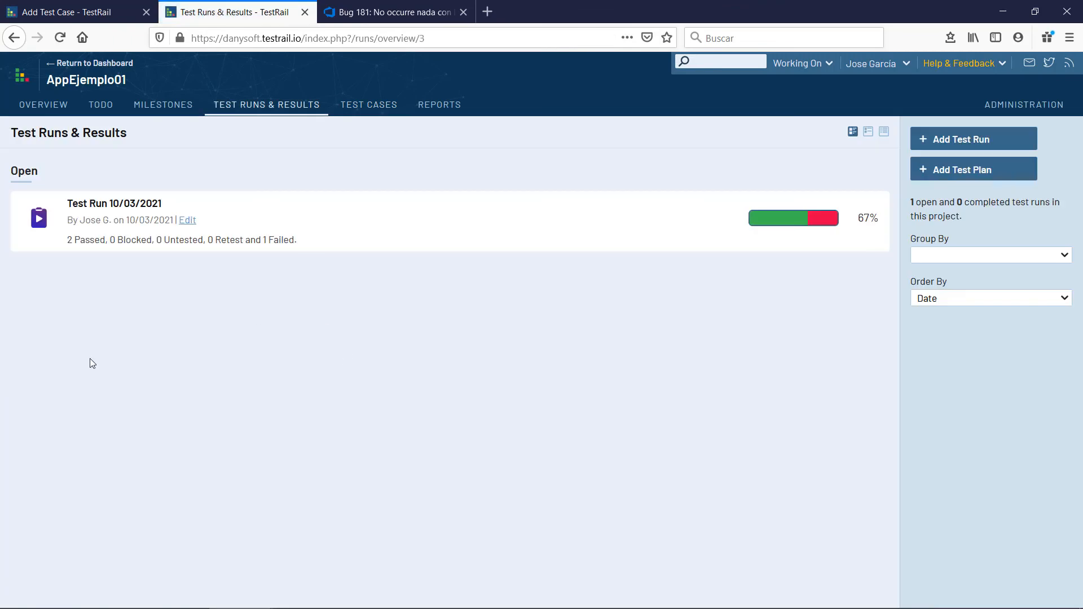
pyautogui.click(135, 205)
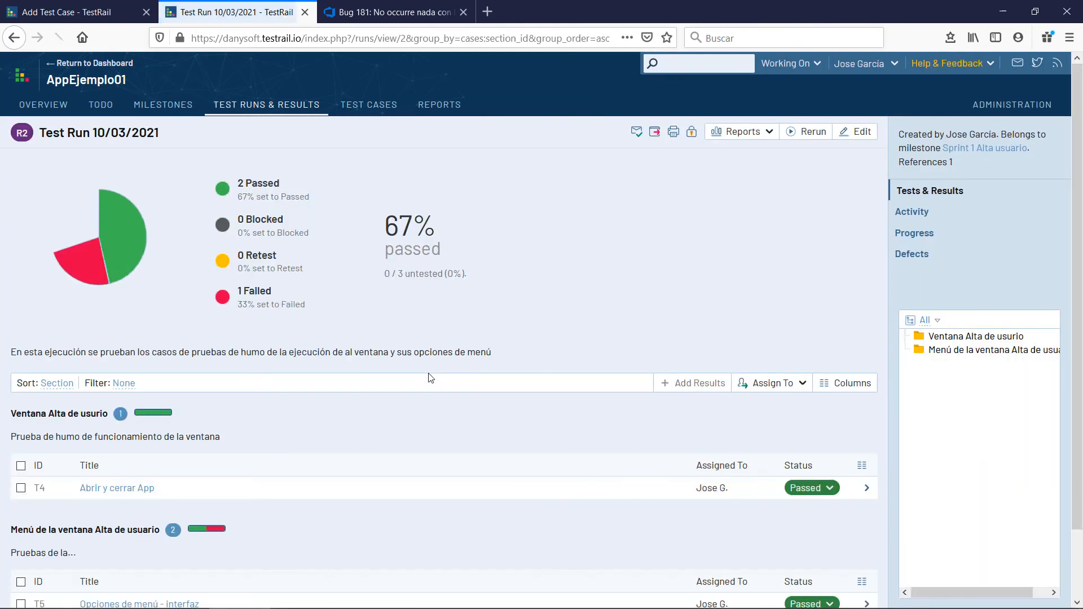
pyautogui.scroll(-2, 557, 352)
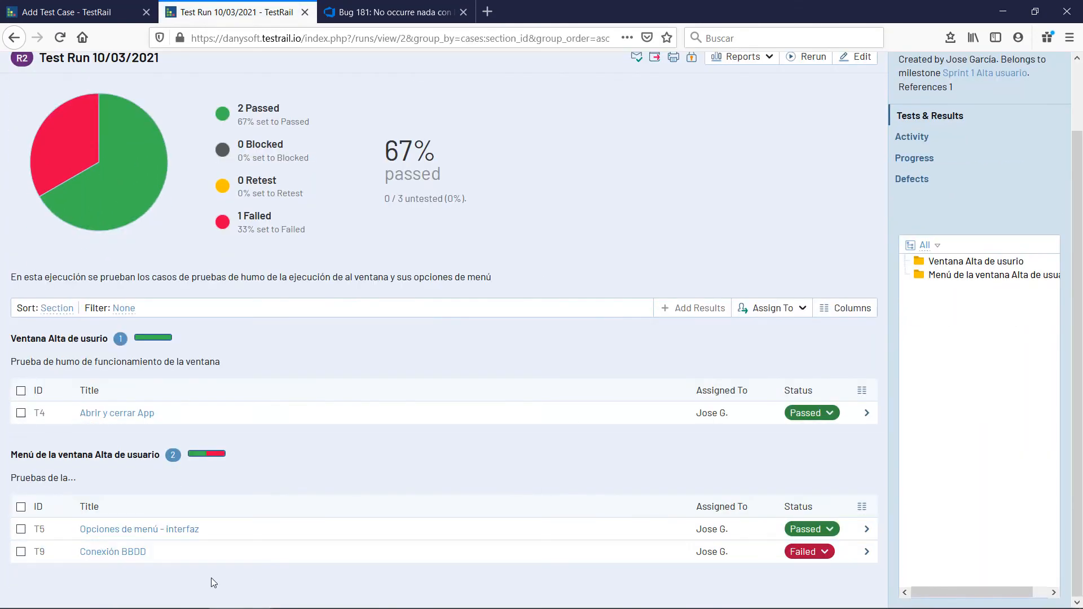
pyautogui.click(117, 554)
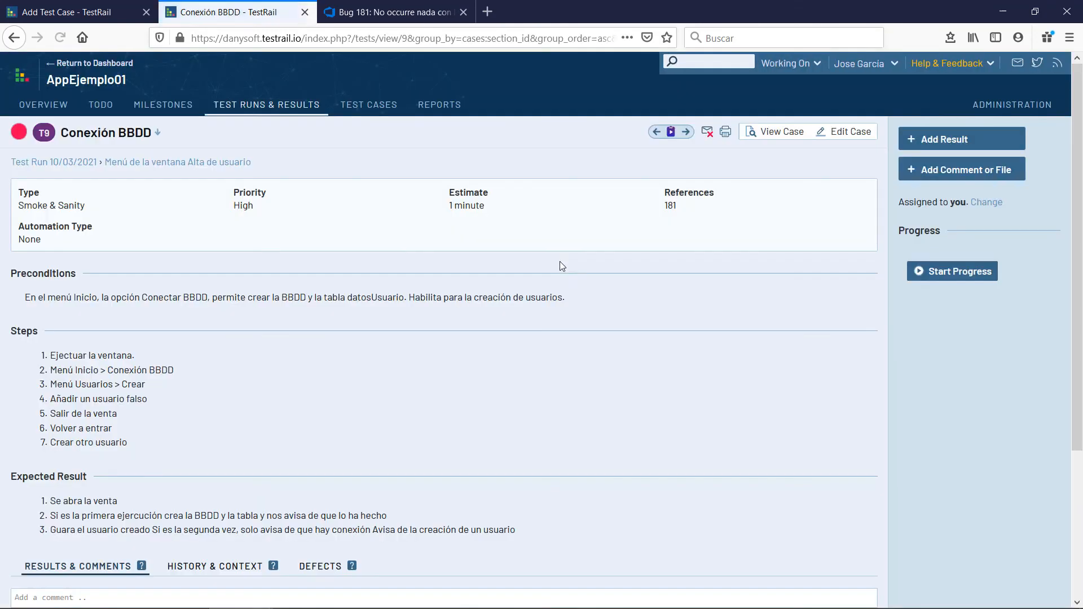
pyautogui.scroll(-5, 710, 312)
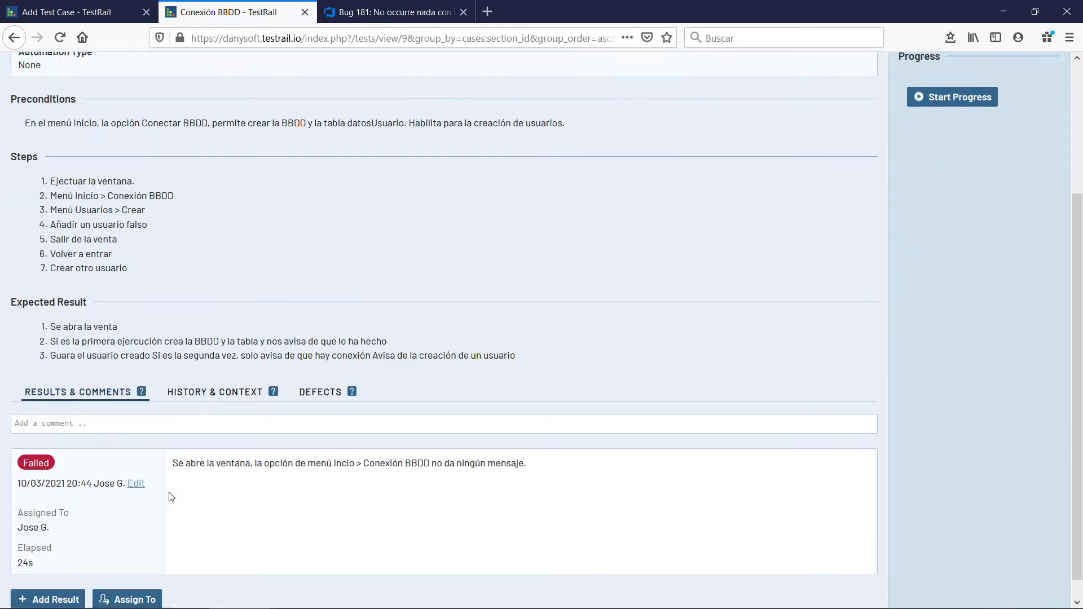
pyautogui.click(45, 576)
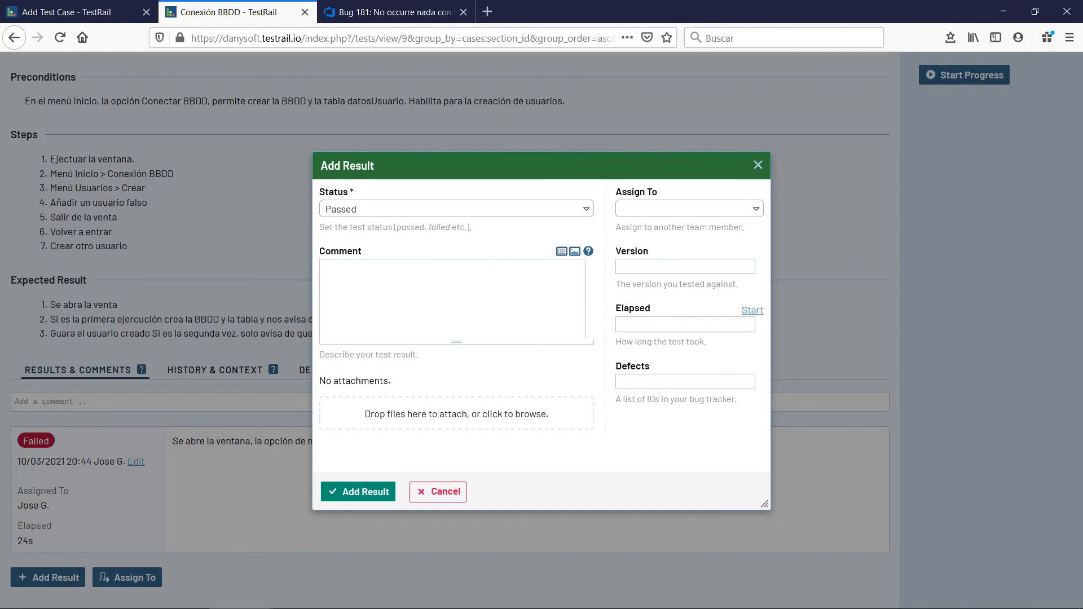
pyautogui.hotkey('alt', 'Tab')
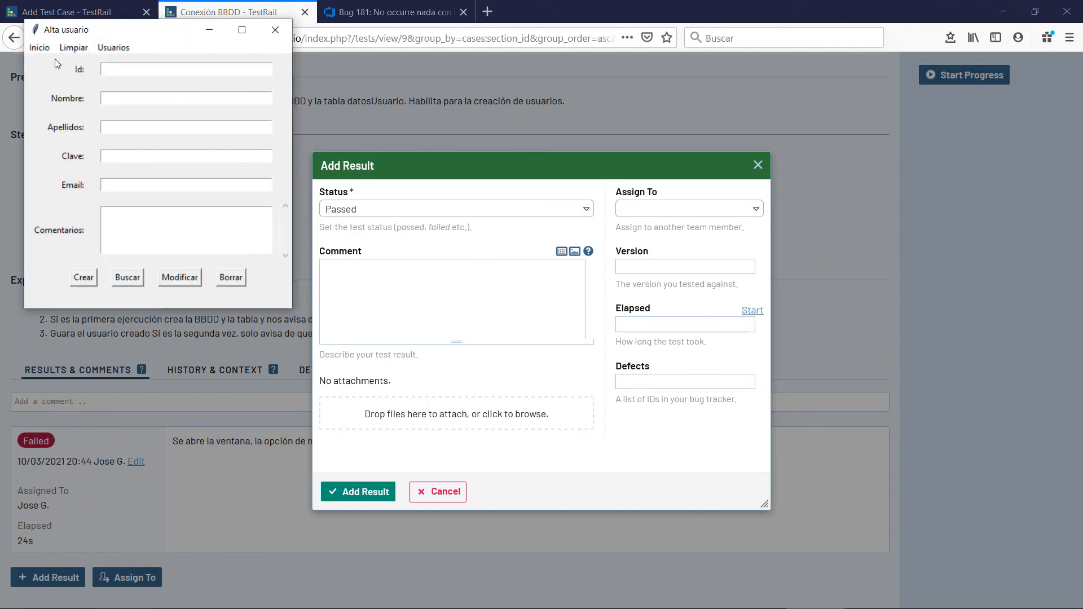
# Connect Alta usuario to the database via Inicio > Conexión BBDD.
pyautogui.click(41, 49)
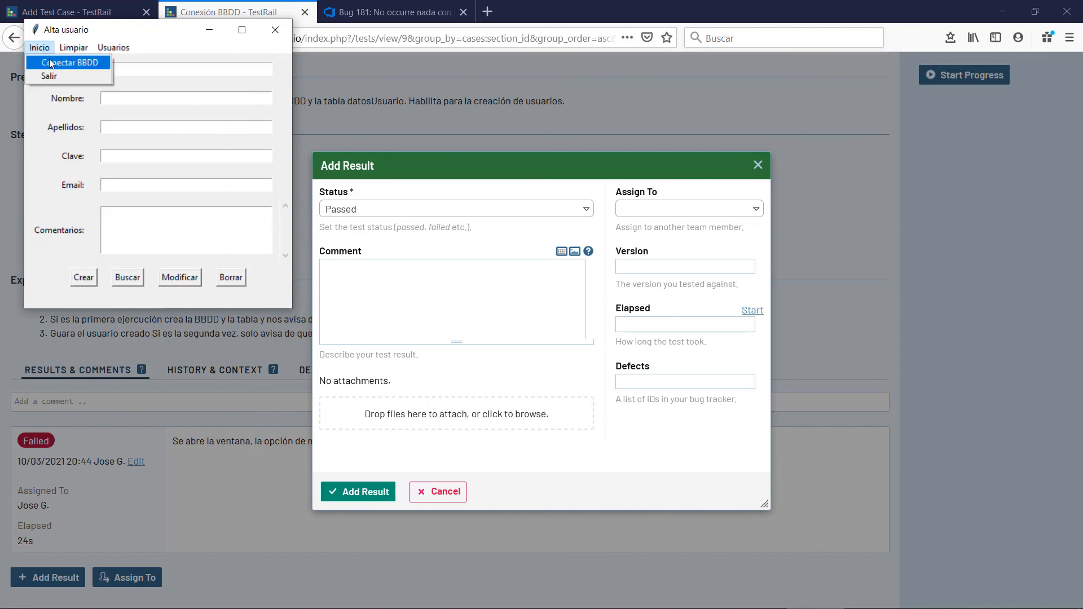
pyautogui.click(49, 59)
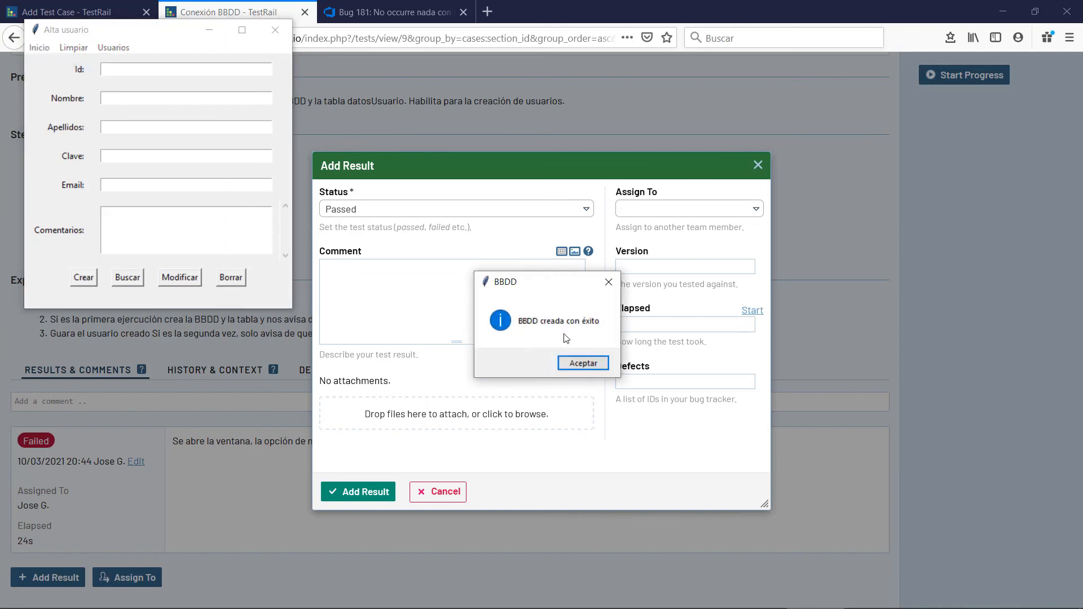
pyautogui.click(584, 363)
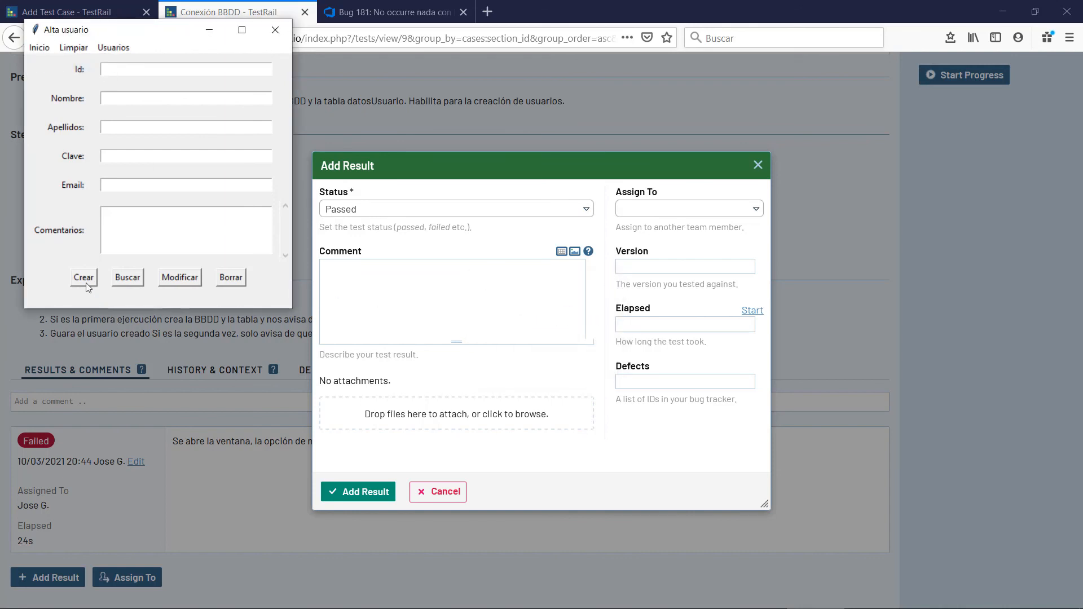
# Fill in the test user's name, surname and other details, then create the record.
pyautogui.click(142, 102)
pyautogui.write('Jose')
pyautogui.press('Tab')
pyautogui.write('Garcia')
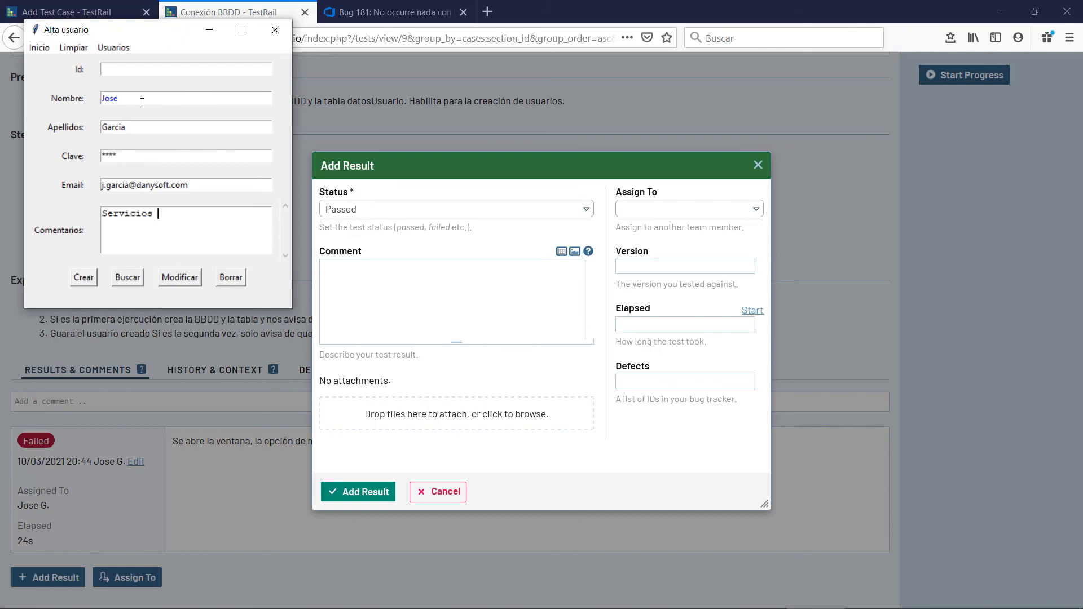
pyautogui.write('sionales')
pyautogui.click(90, 274)
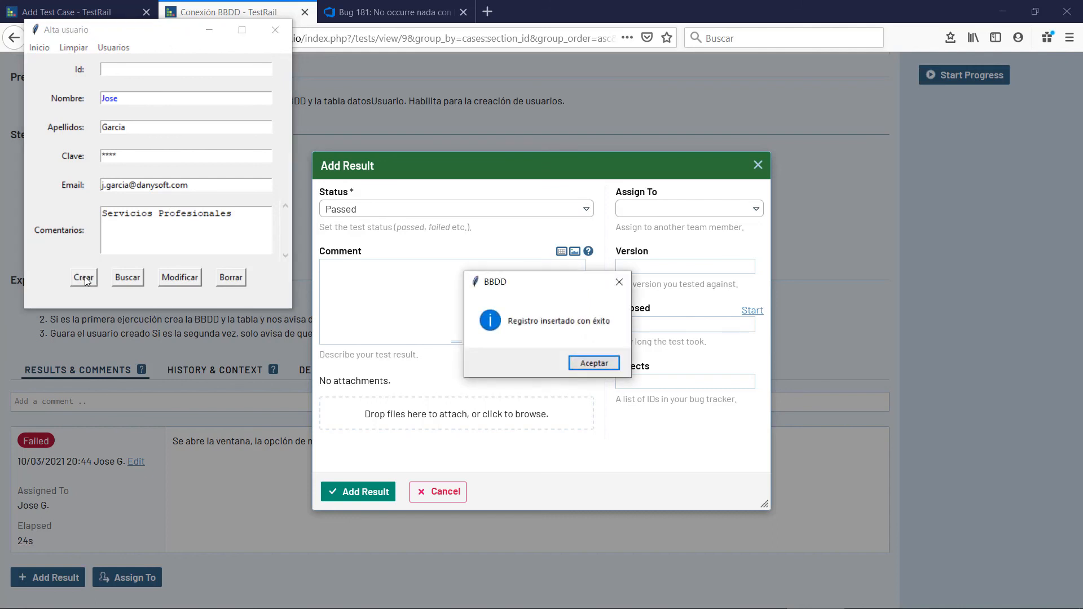
pyautogui.click(591, 362)
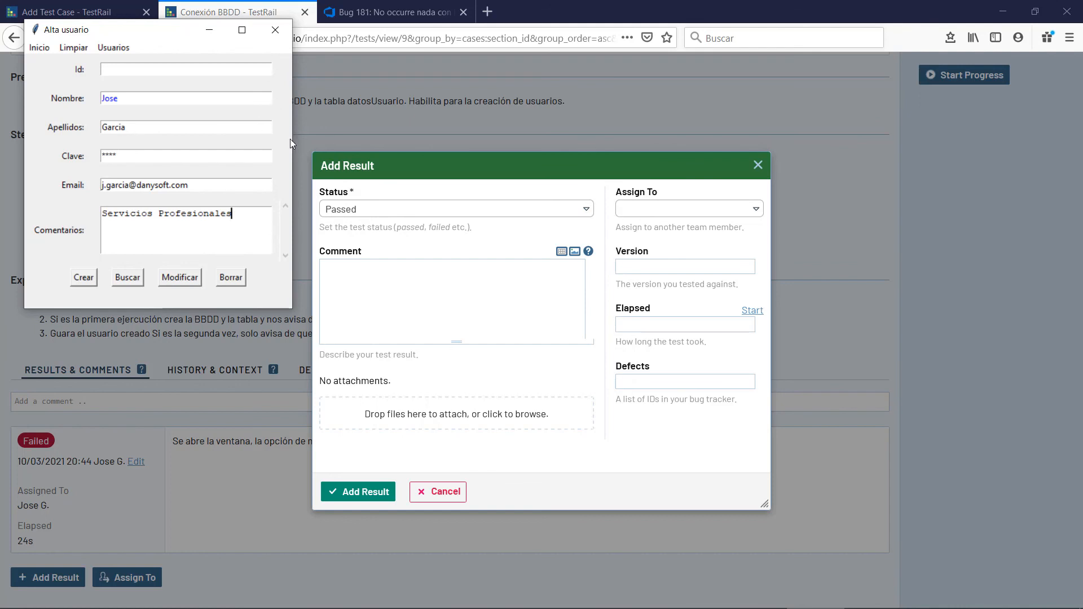
# Add a timed Passed result for T9 Conexión BBDD, assigned to Me.
pyautogui.click(275, 29)
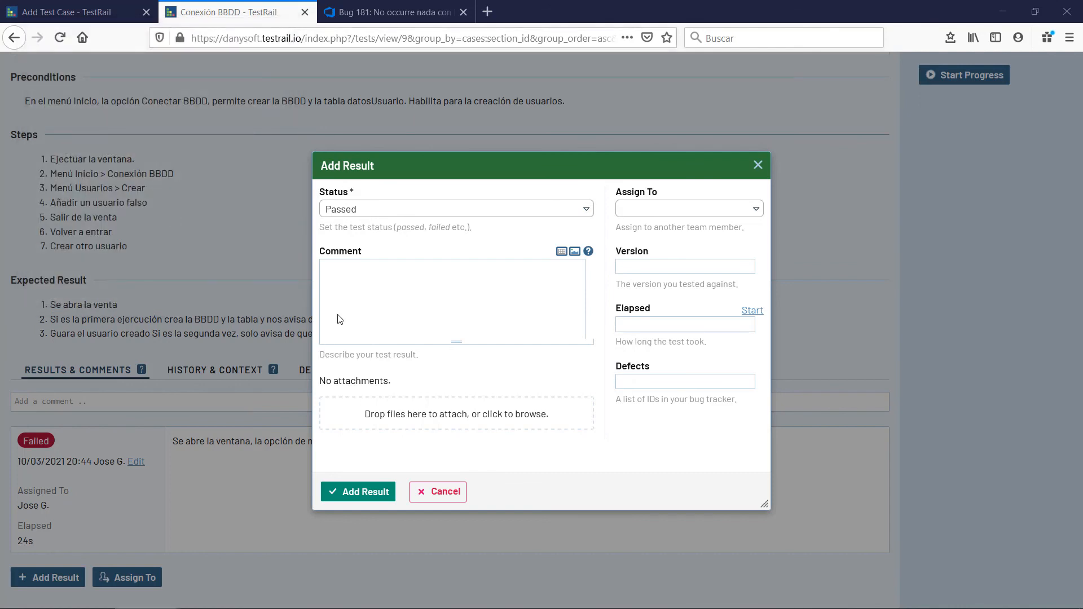
pyautogui.click(586, 214)
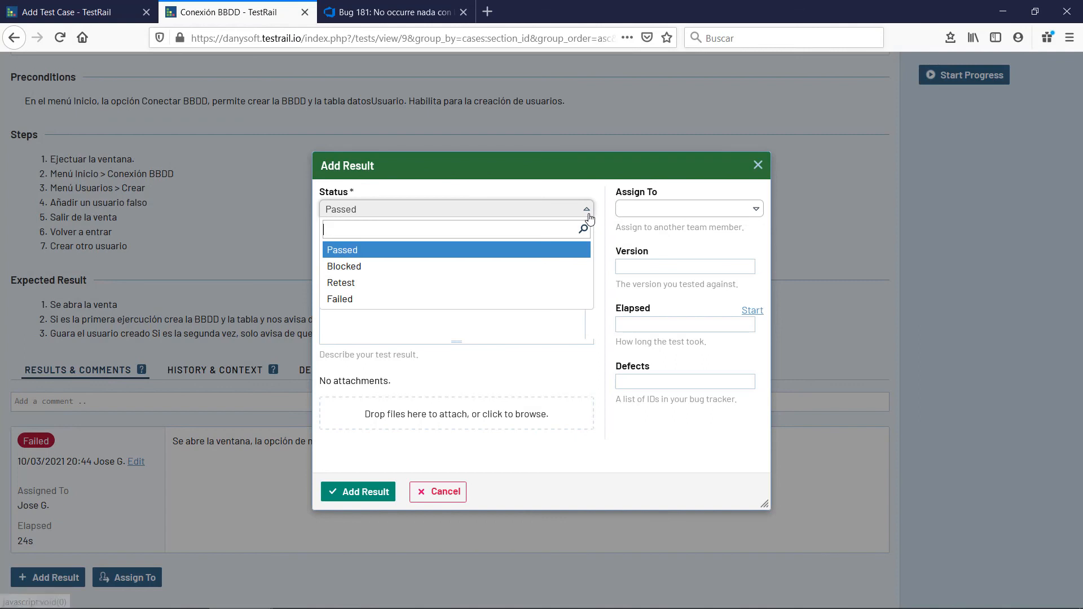
pyautogui.click(756, 312)
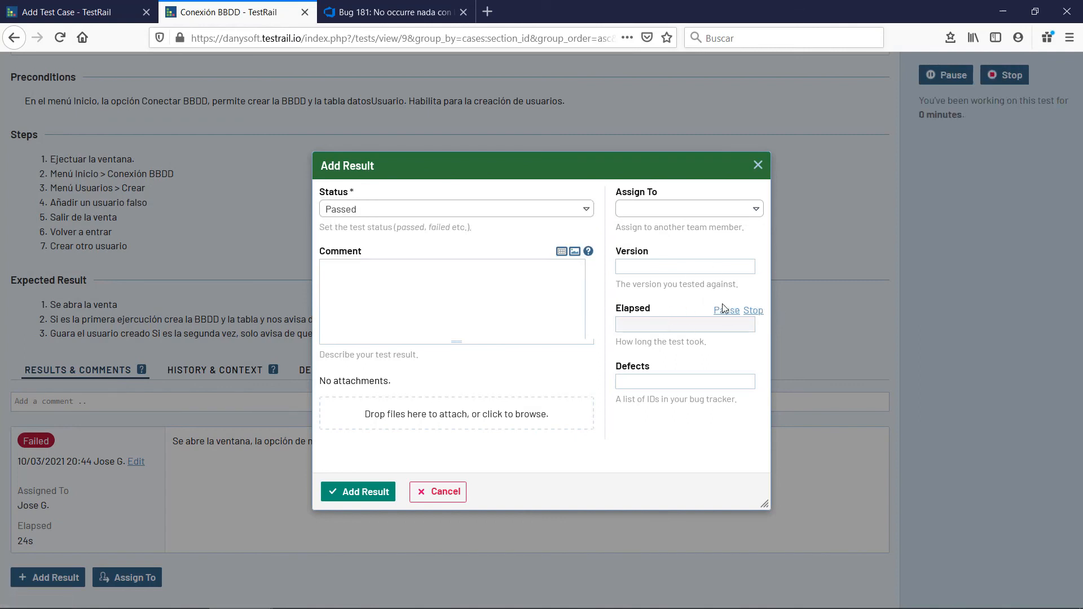
pyautogui.click(589, 215)
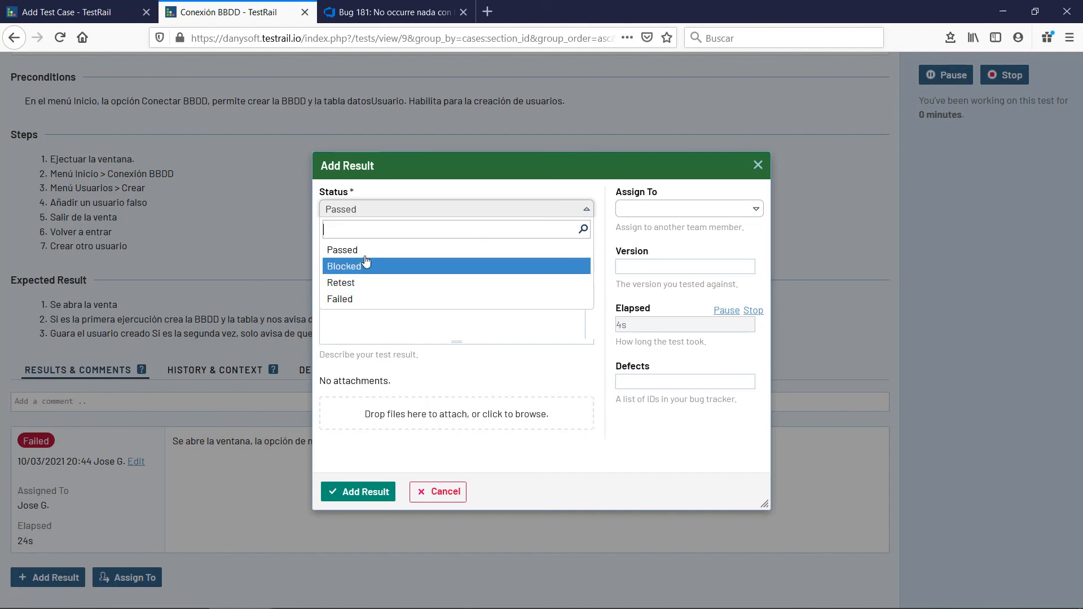
pyautogui.click(392, 245)
pyautogui.click(424, 294)
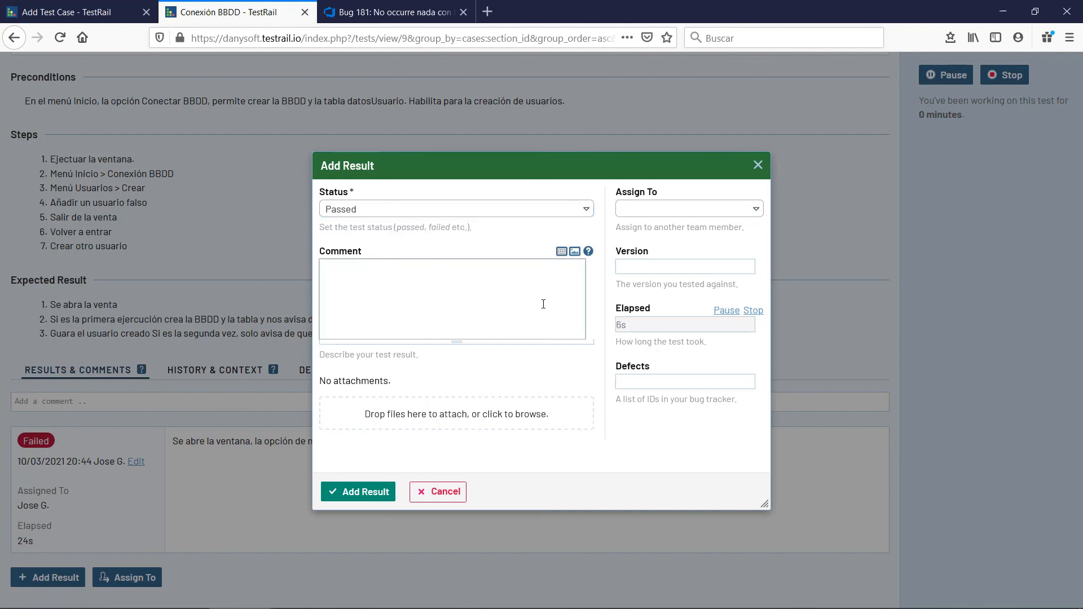
pyautogui.click(757, 212)
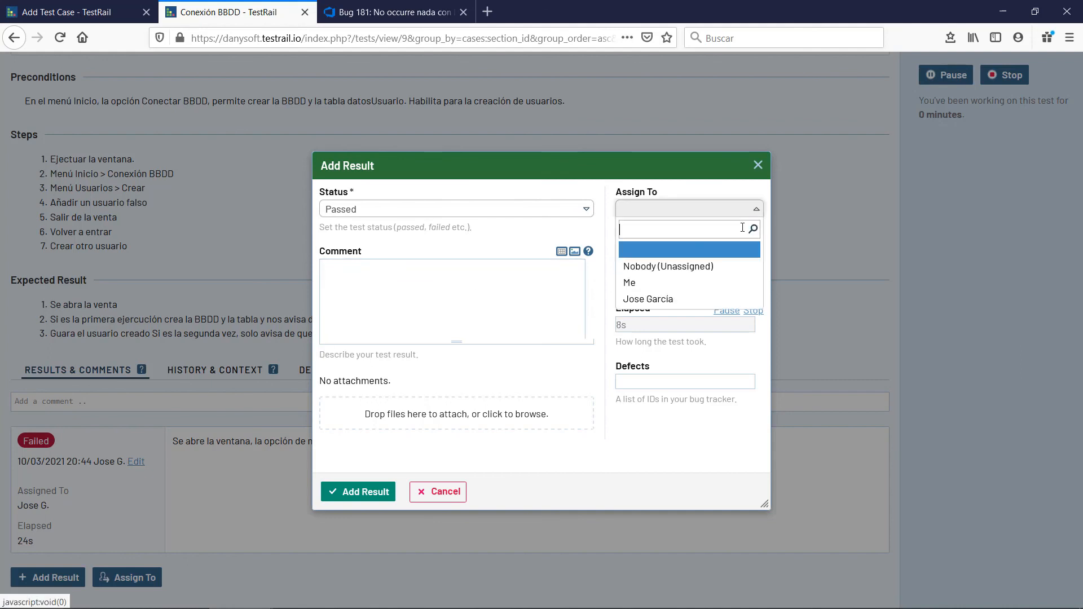
pyautogui.click(640, 287)
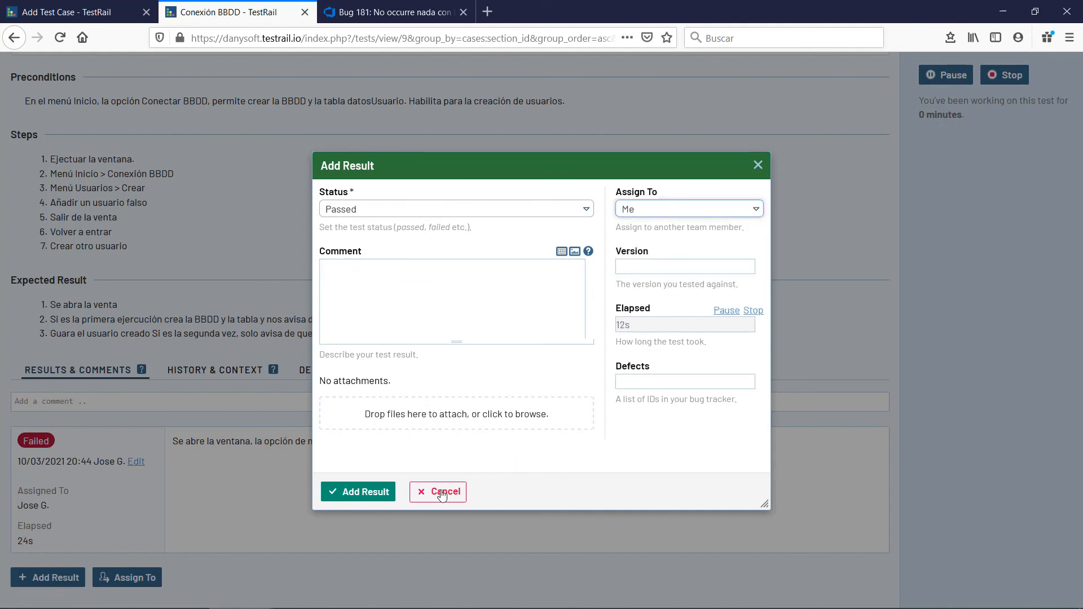
pyautogui.click(359, 492)
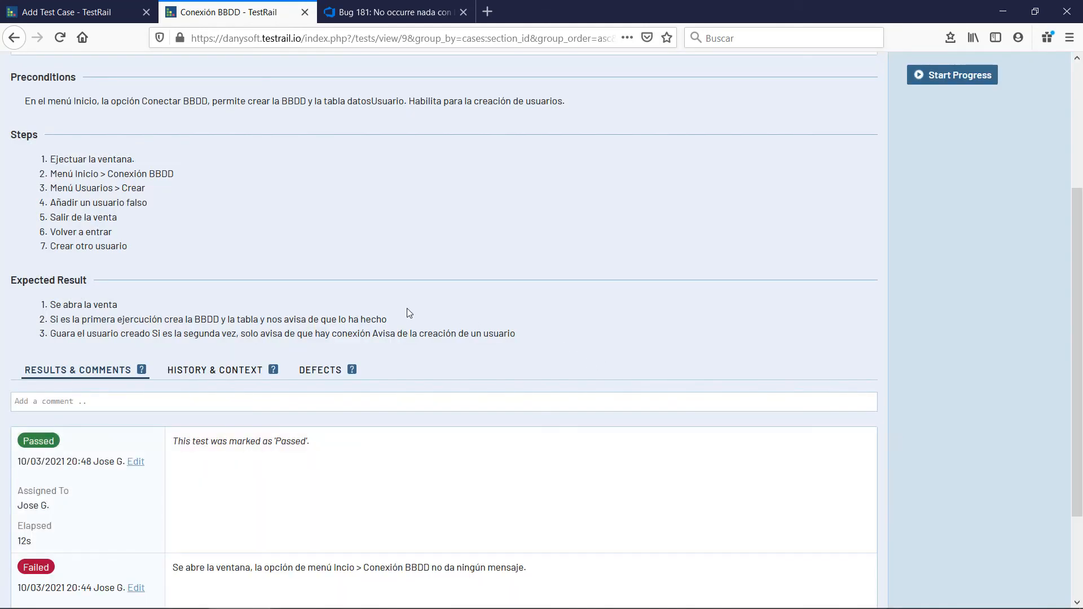
# Reopen Test Run 10/03/2021 and check all 3 tests are Passed at 100%.
pyautogui.scroll(-2, 242, 334)
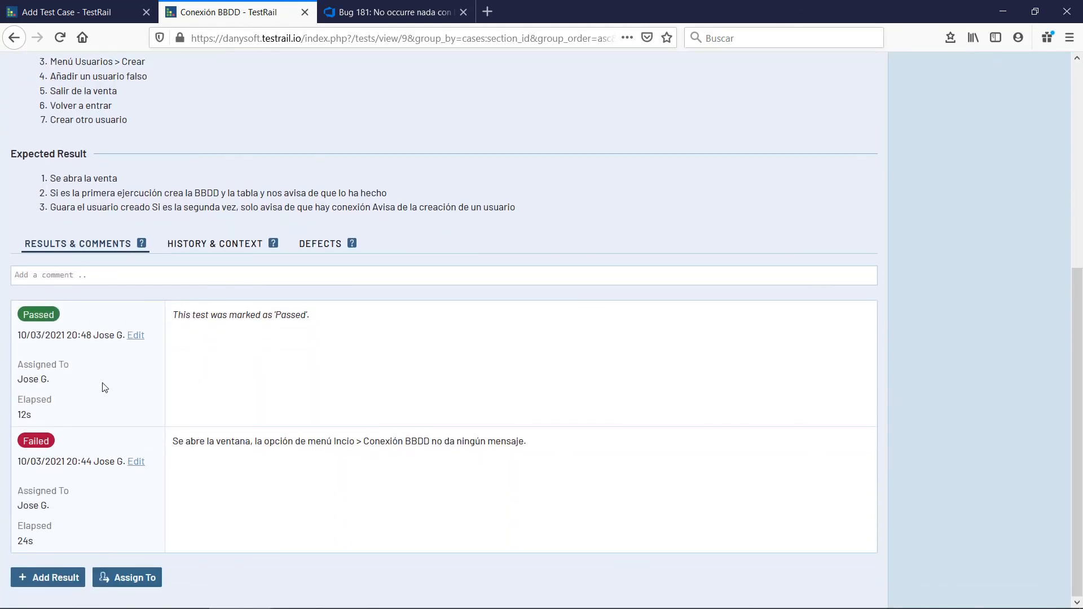
pyautogui.scroll(5, 707, 321)
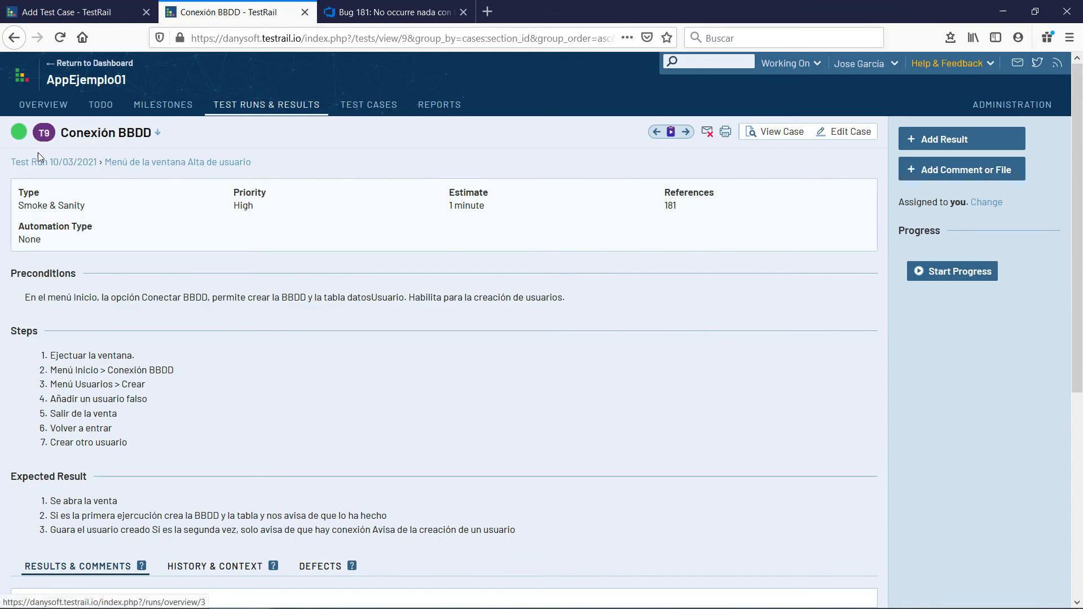
pyautogui.click(286, 117)
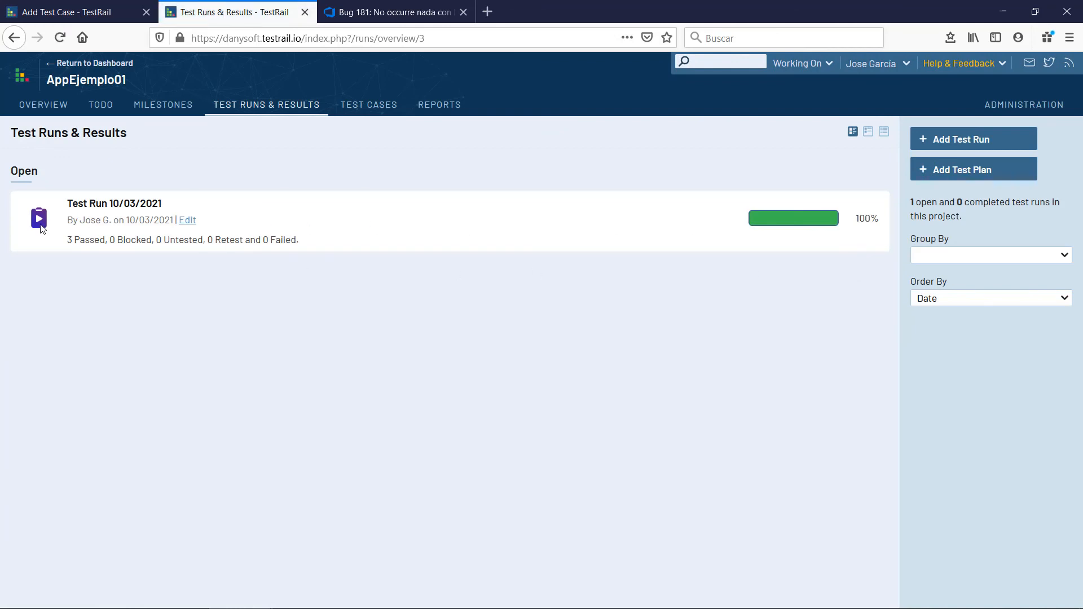
pyautogui.click(94, 206)
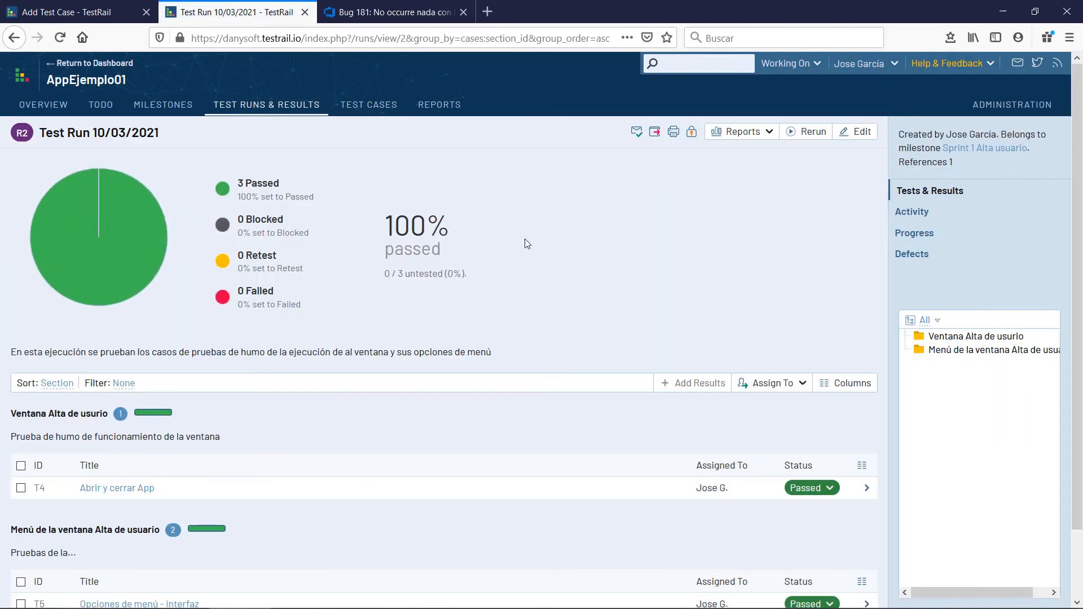
pyautogui.scroll(-2, 525, 239)
pyautogui.scroll(2, 450, 248)
pyautogui.scroll(-2, 616, 269)
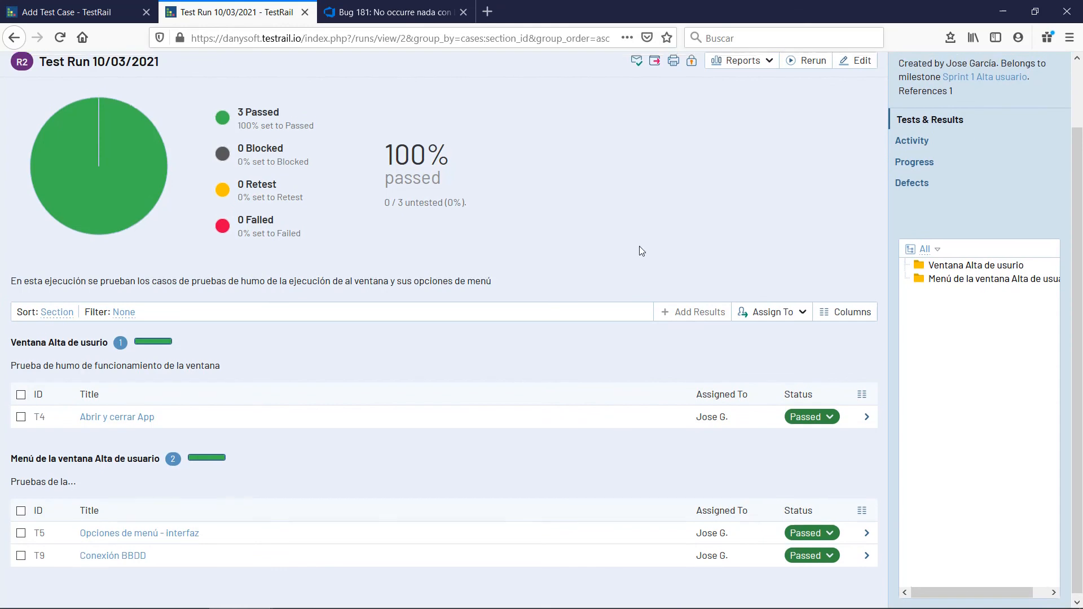
pyautogui.scroll(2, 638, 246)
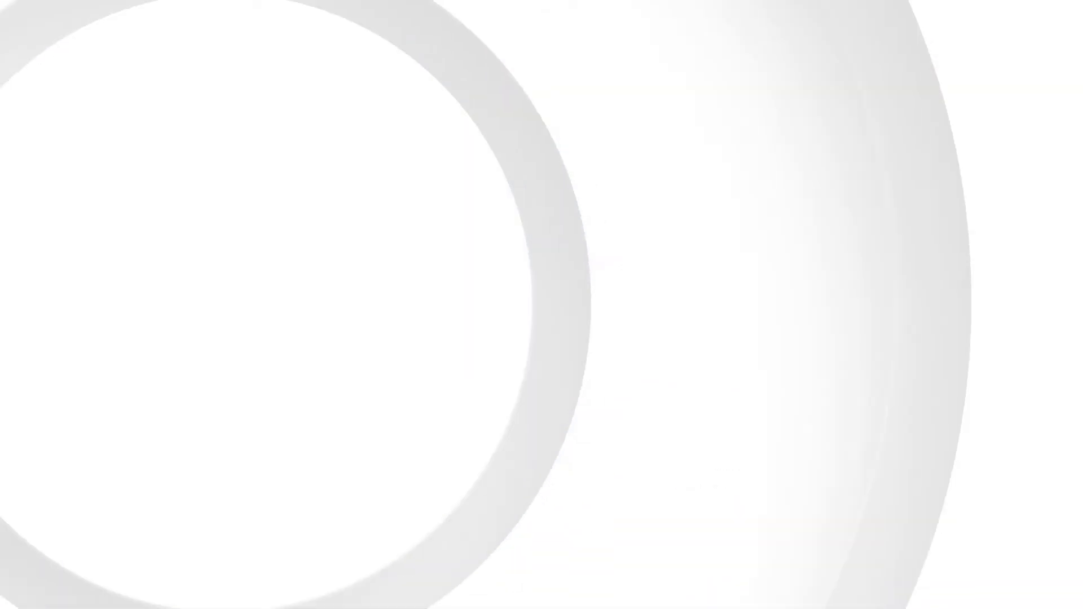